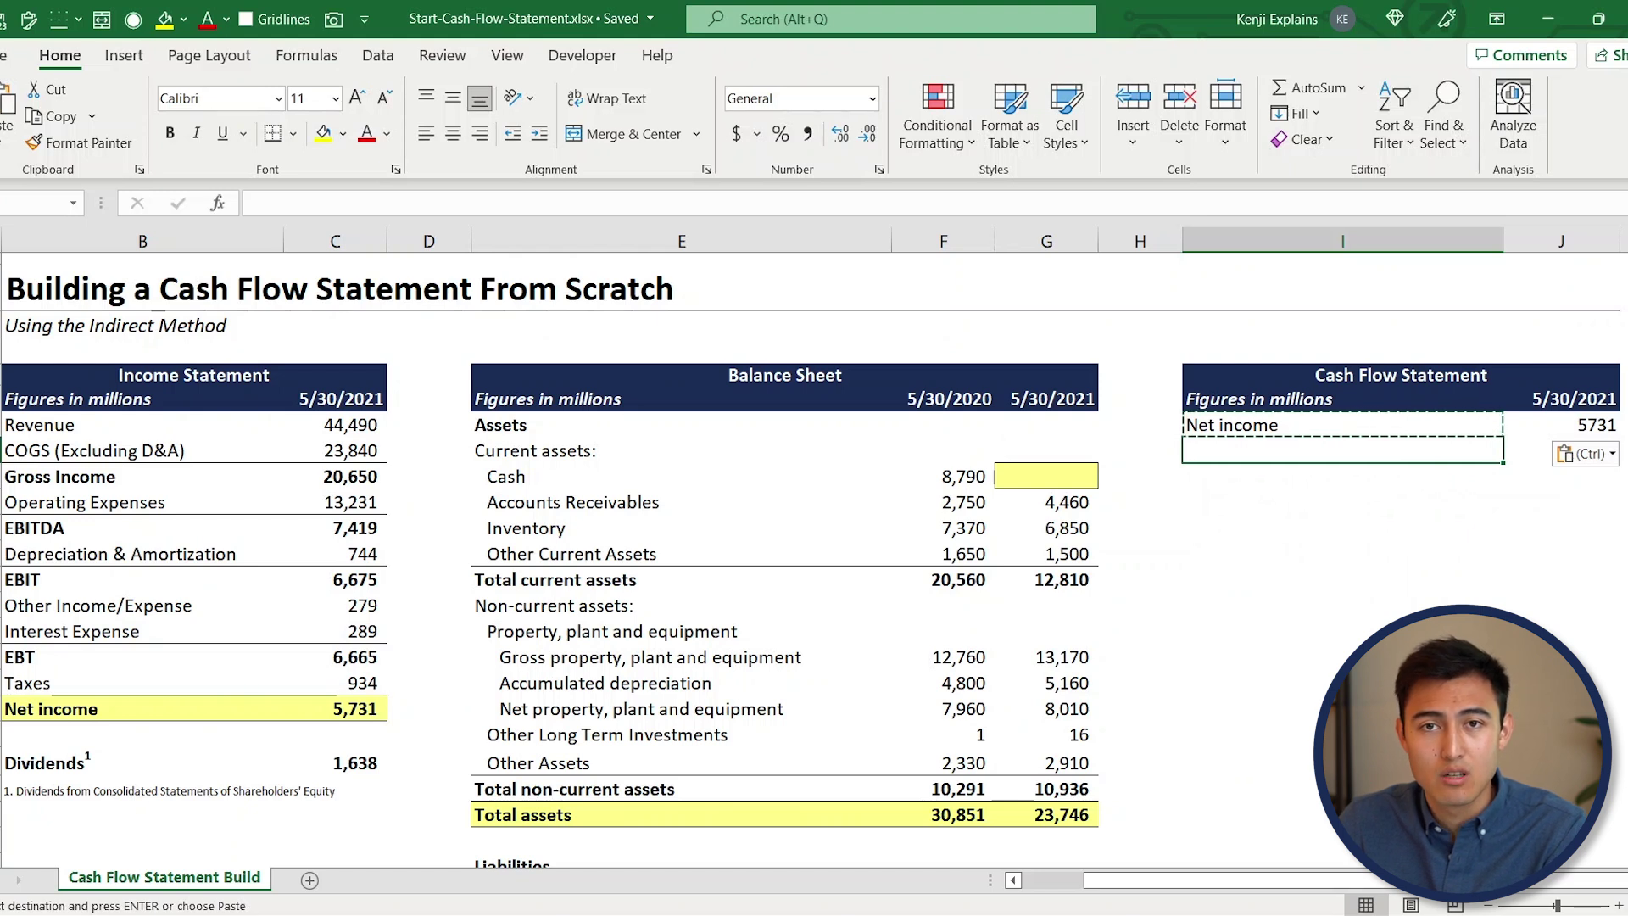
# Link the label below Net income in the Cash Flow Statement to the income statement's Depreciation & Amortization label
pyautogui.write('=')
pyautogui.press('Left')
pyautogui.press('Left')
pyautogui.press('Down')
pyautogui.press('Left')
pyautogui.press('Left')
pyautogui.press('Left')
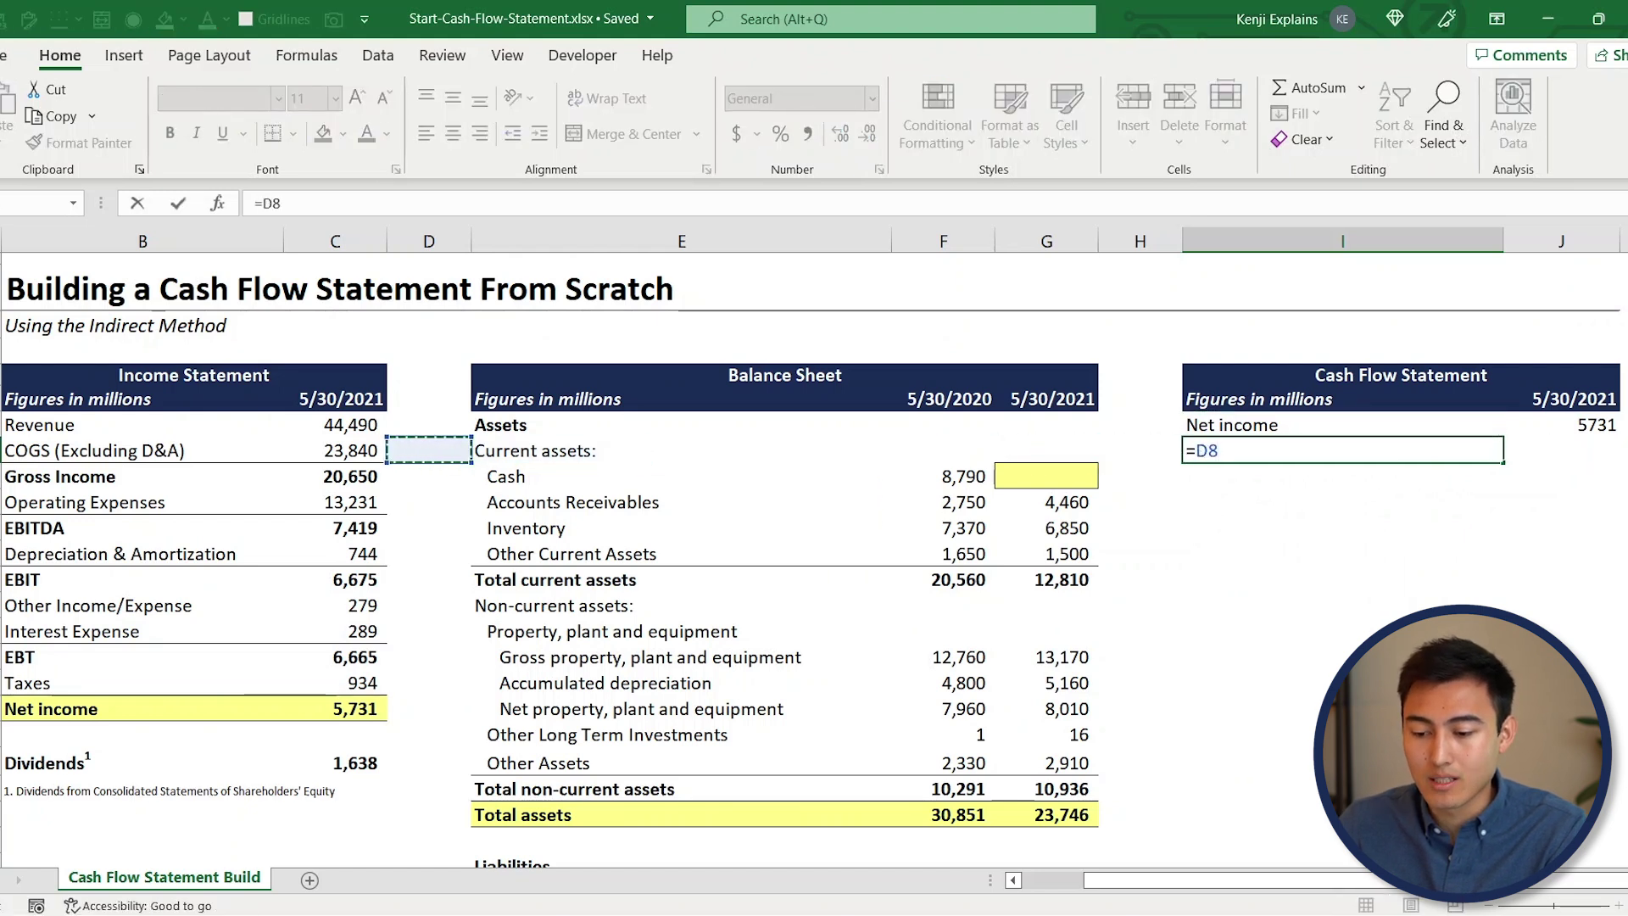
pyautogui.press('Down')
pyautogui.press('Down')
pyautogui.press('Down')
pyautogui.press('Down')
pyautogui.press('Down')
pyautogui.press('Left')
pyautogui.press('Up')
pyautogui.press('Left')
pyautogui.hotkey('ctrl', 'Return')
# Copy the Depreciation & Amortization link into the adjacent 5/30/2021 column of the Cash Flow Statement
pyautogui.hotkey('ctrl', 'c')
pyautogui.press('Right')
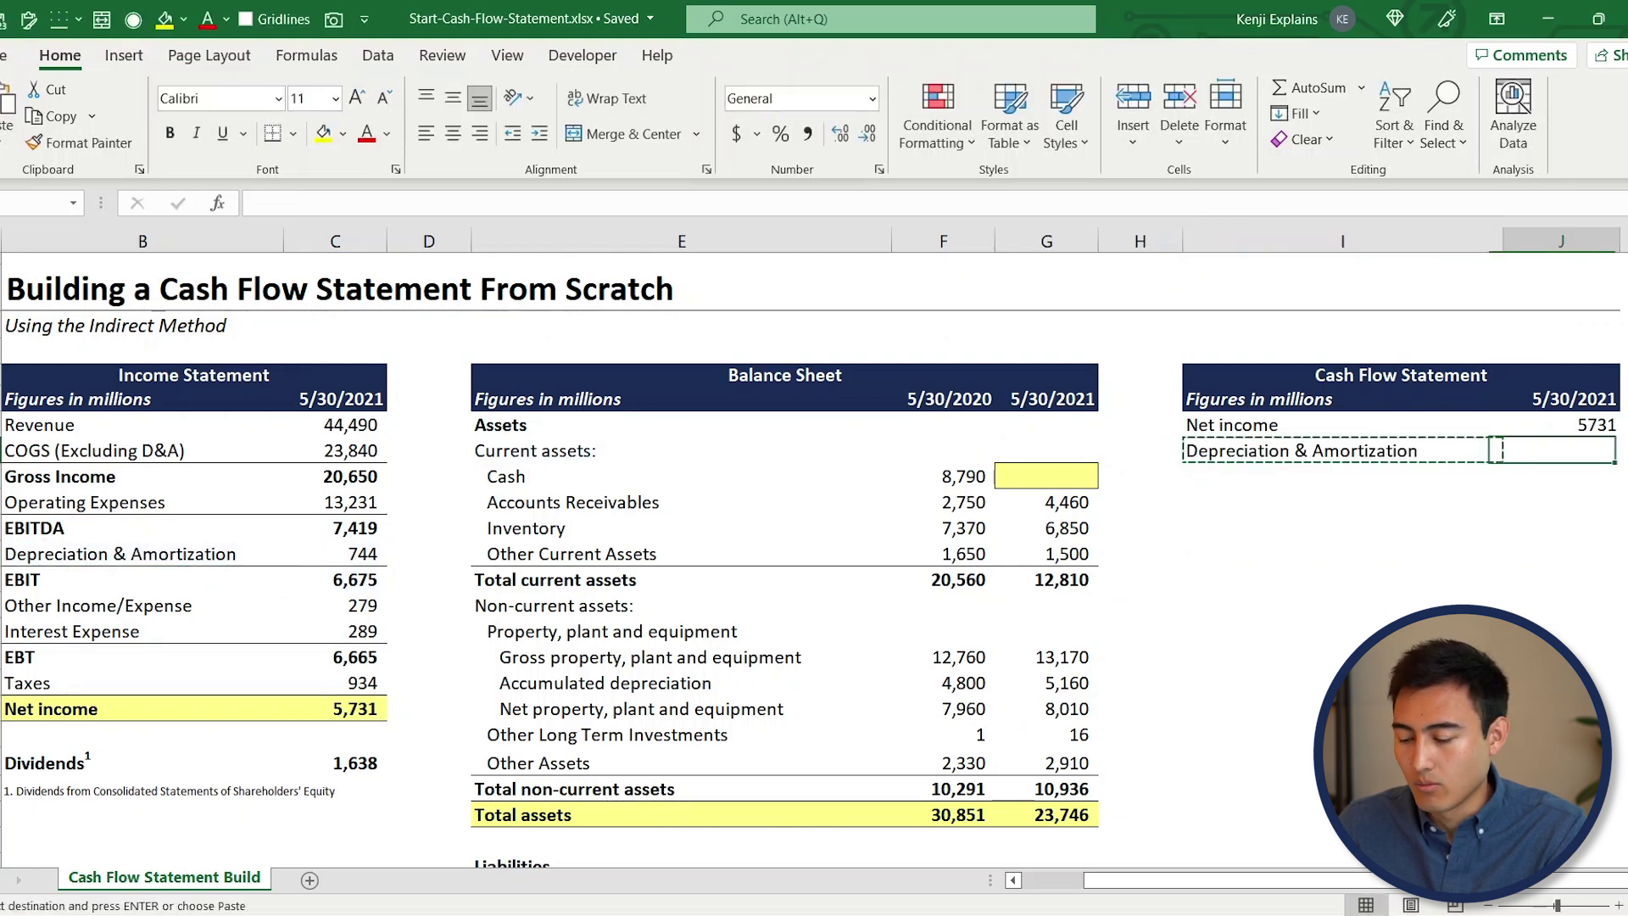
pyautogui.hotkey('ctrl', 'v')
pyautogui.press('Escape')
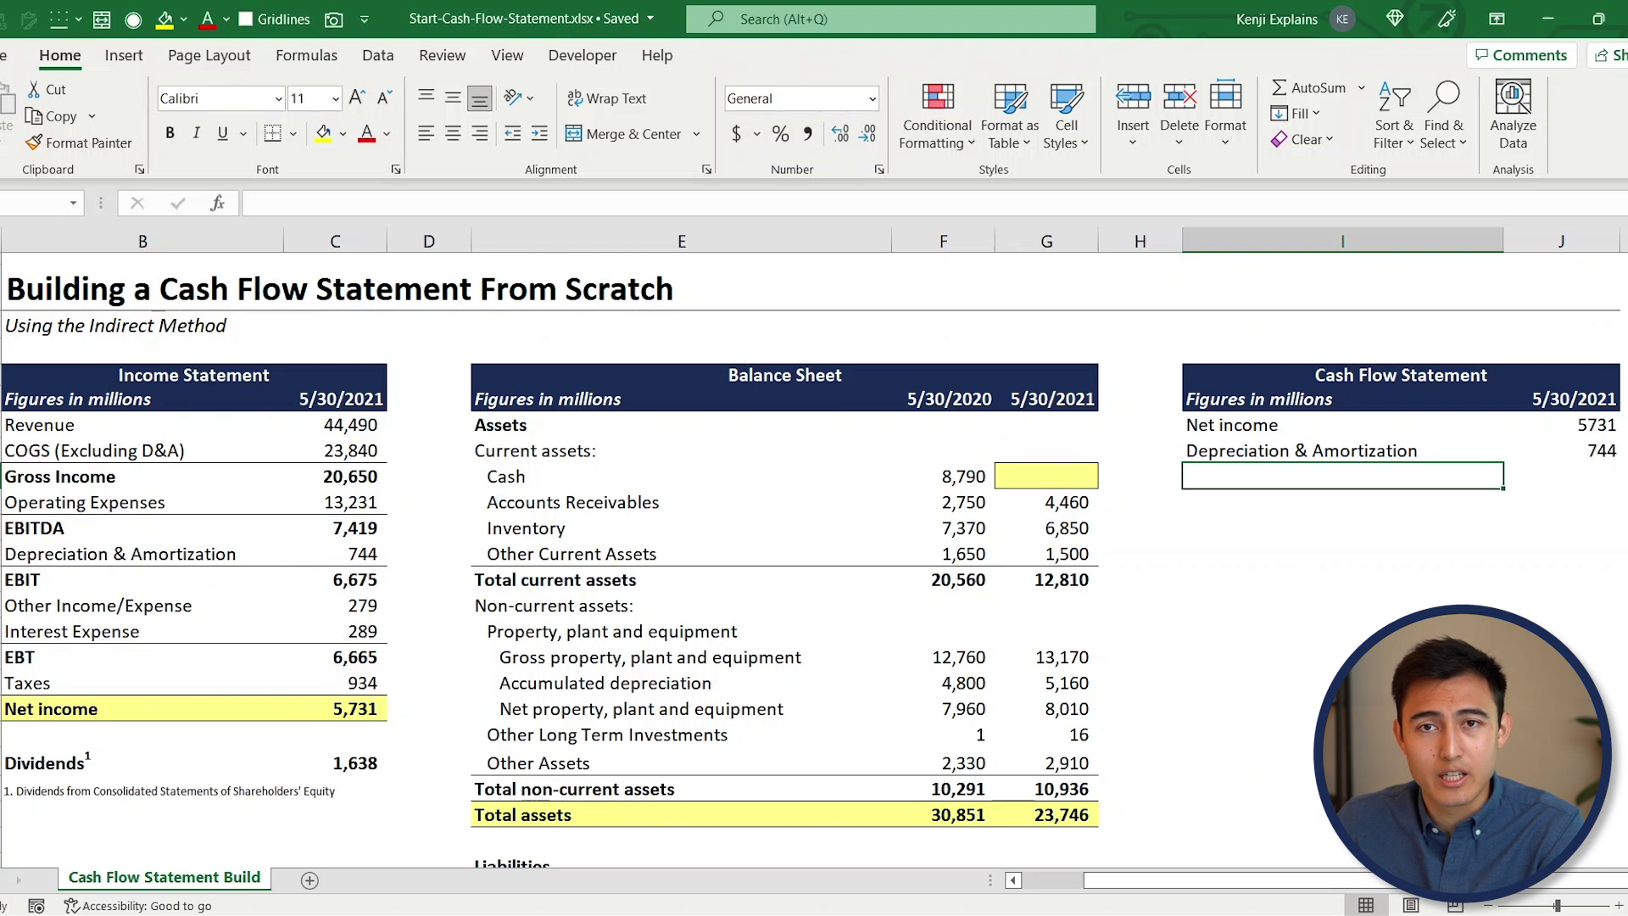
# Add the heading "Changes in Working Capital:" and, beneath it, the label formula ="Change in "&E10
pyautogui.write('Changes in Working Capital:')
pyautogui.press('Return')
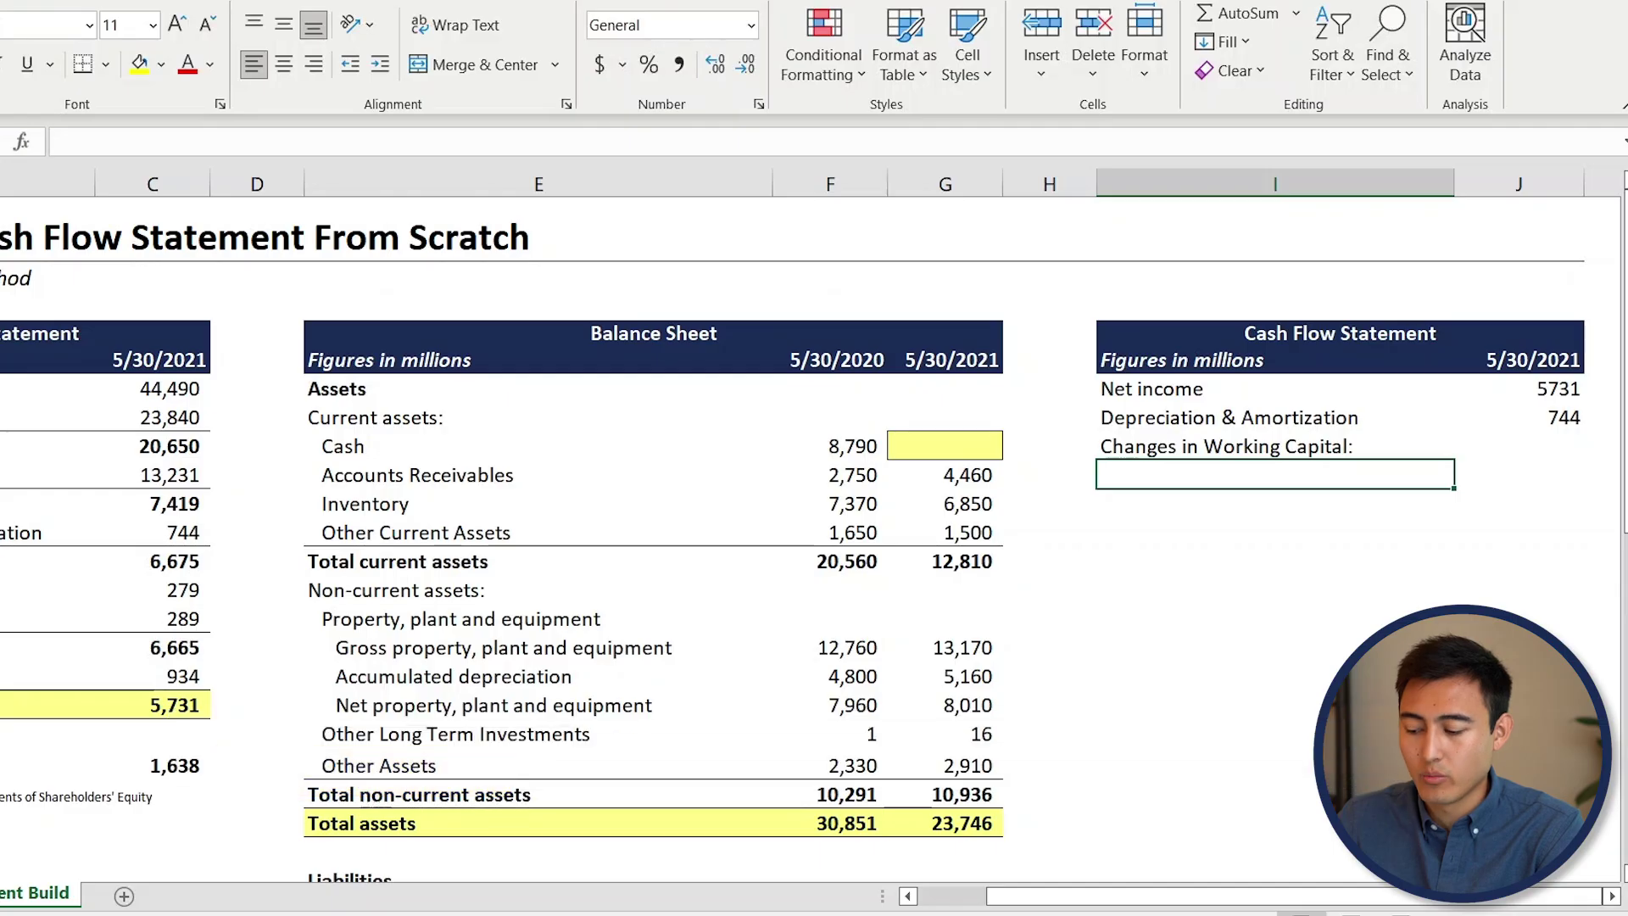
pyautogui.write('=')
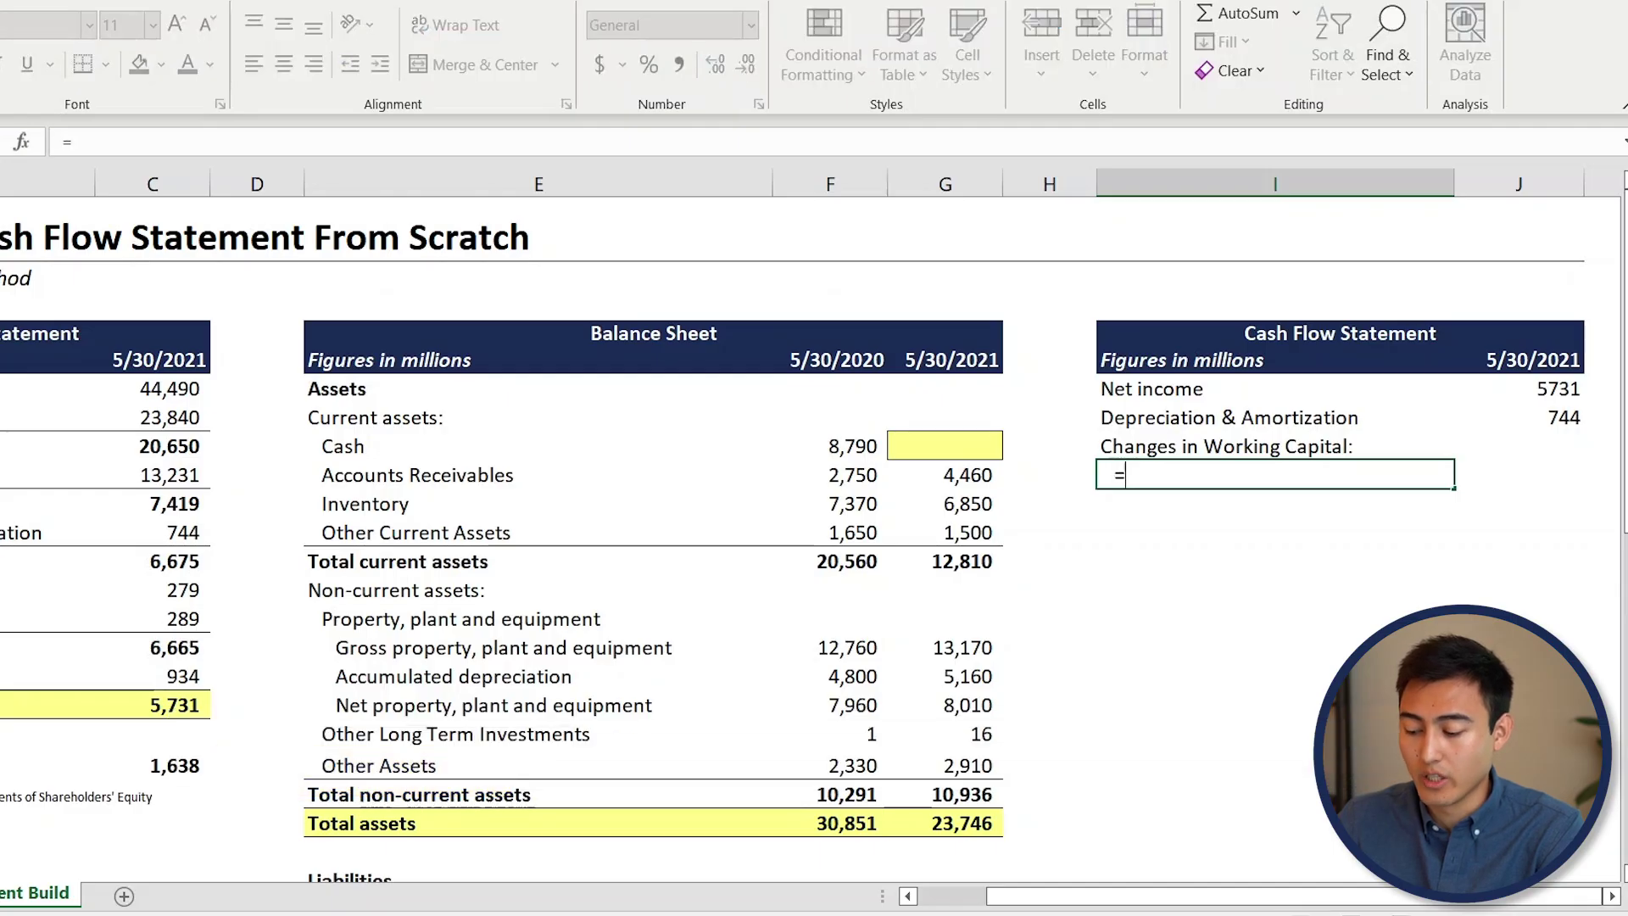
pyautogui.write('"Cha')
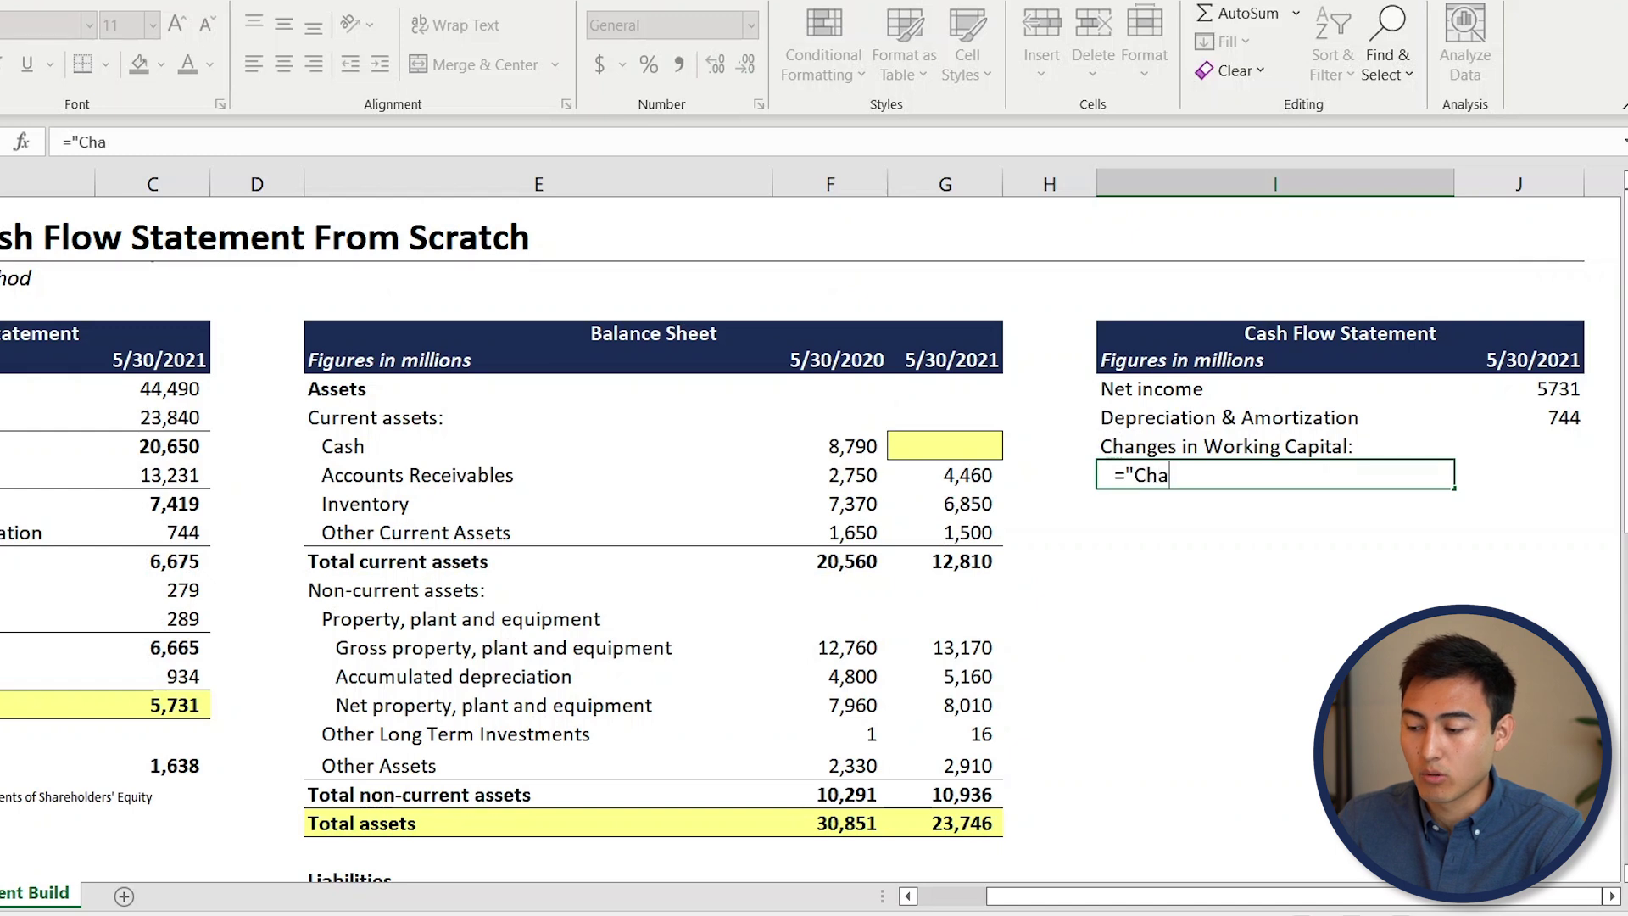
pyautogui.write('nge in "&')
pyautogui.press('Left')
pyautogui.press('Left')
pyautogui.press('Left')
pyautogui.press('Left')
pyautogui.press('Left')
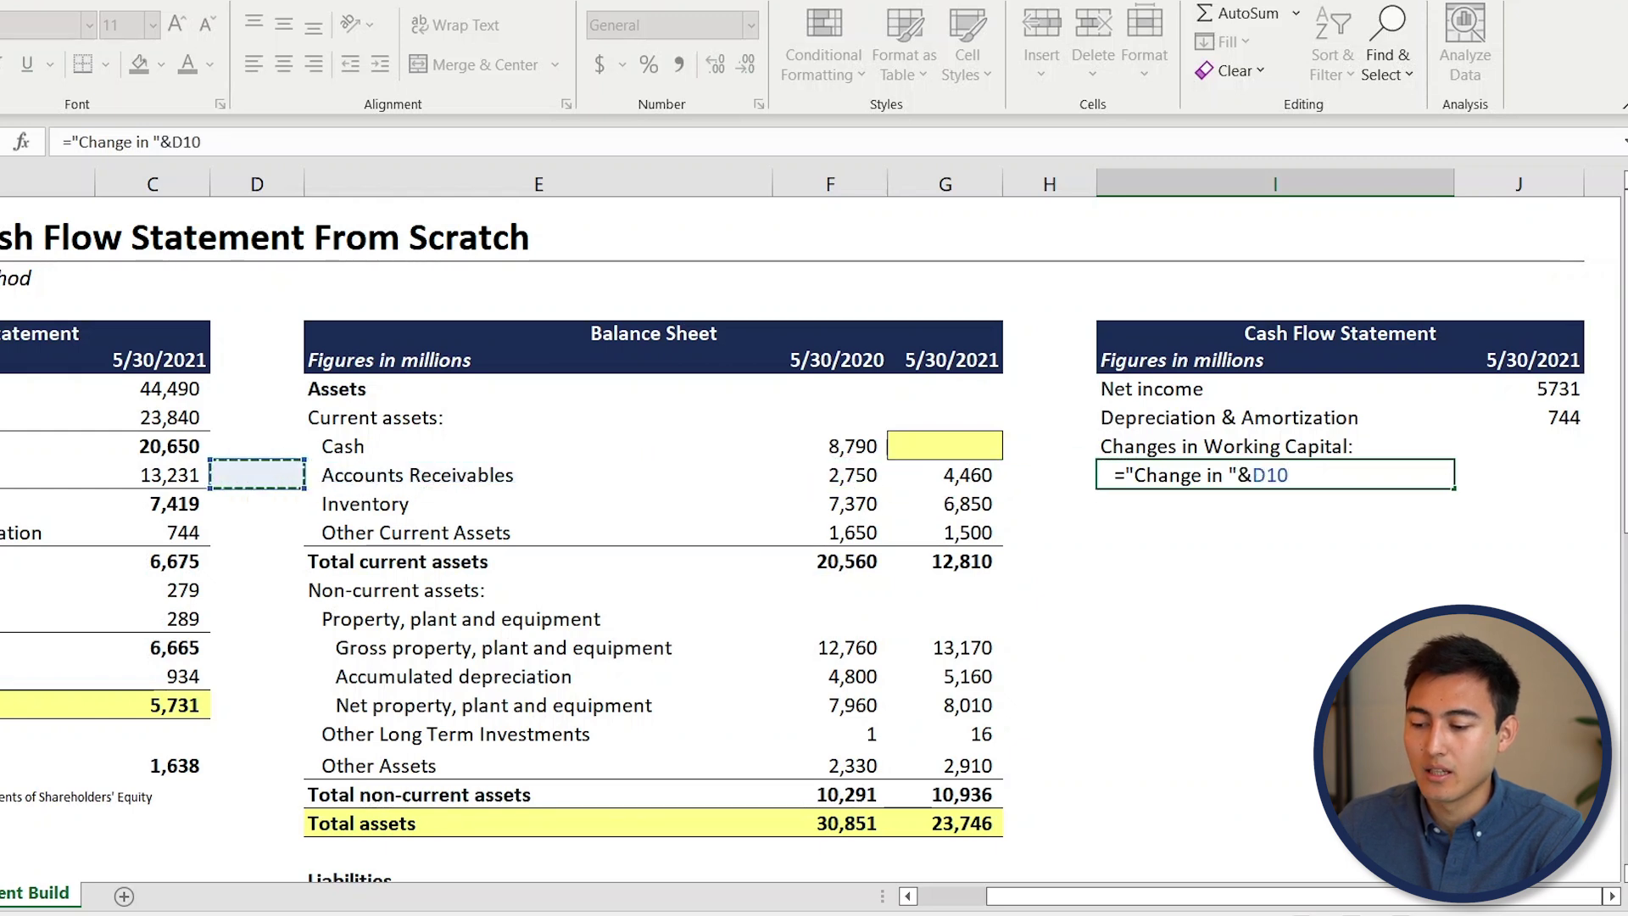
pyautogui.press('Right')
pyautogui.hotkey('ctrl', 'Return')
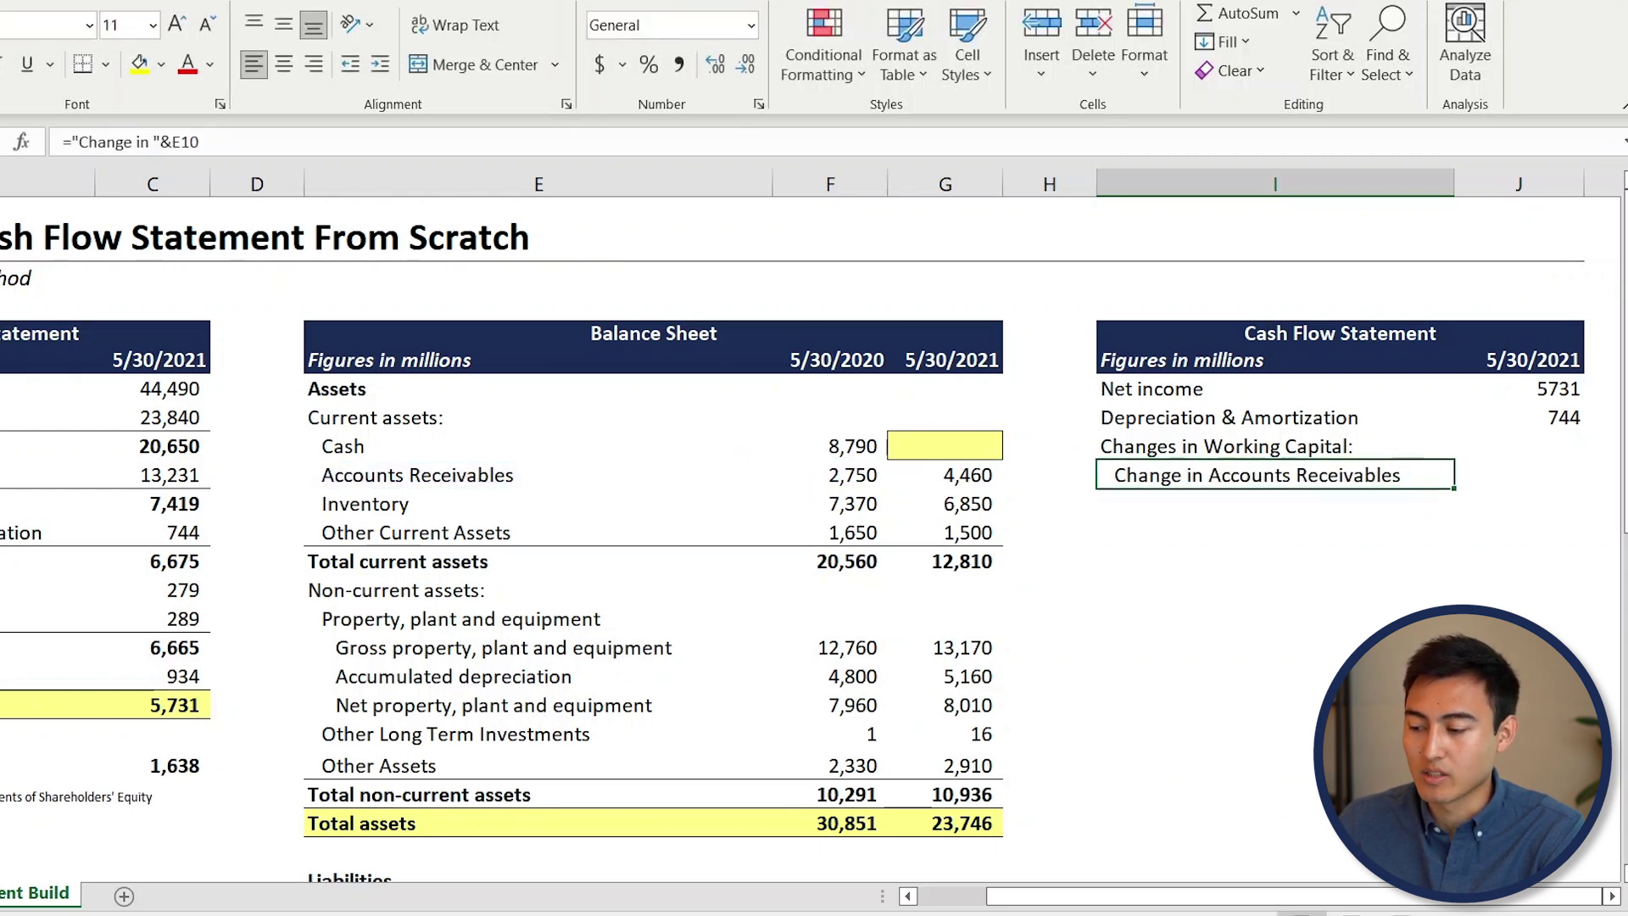
# Copy the Change in Accounts Receivables label formula down to the next two rows
pyautogui.hotkey('ctrl', 'c')
pyautogui.hotkey('shift', 'Down')
pyautogui.hotkey('shift', 'Down')
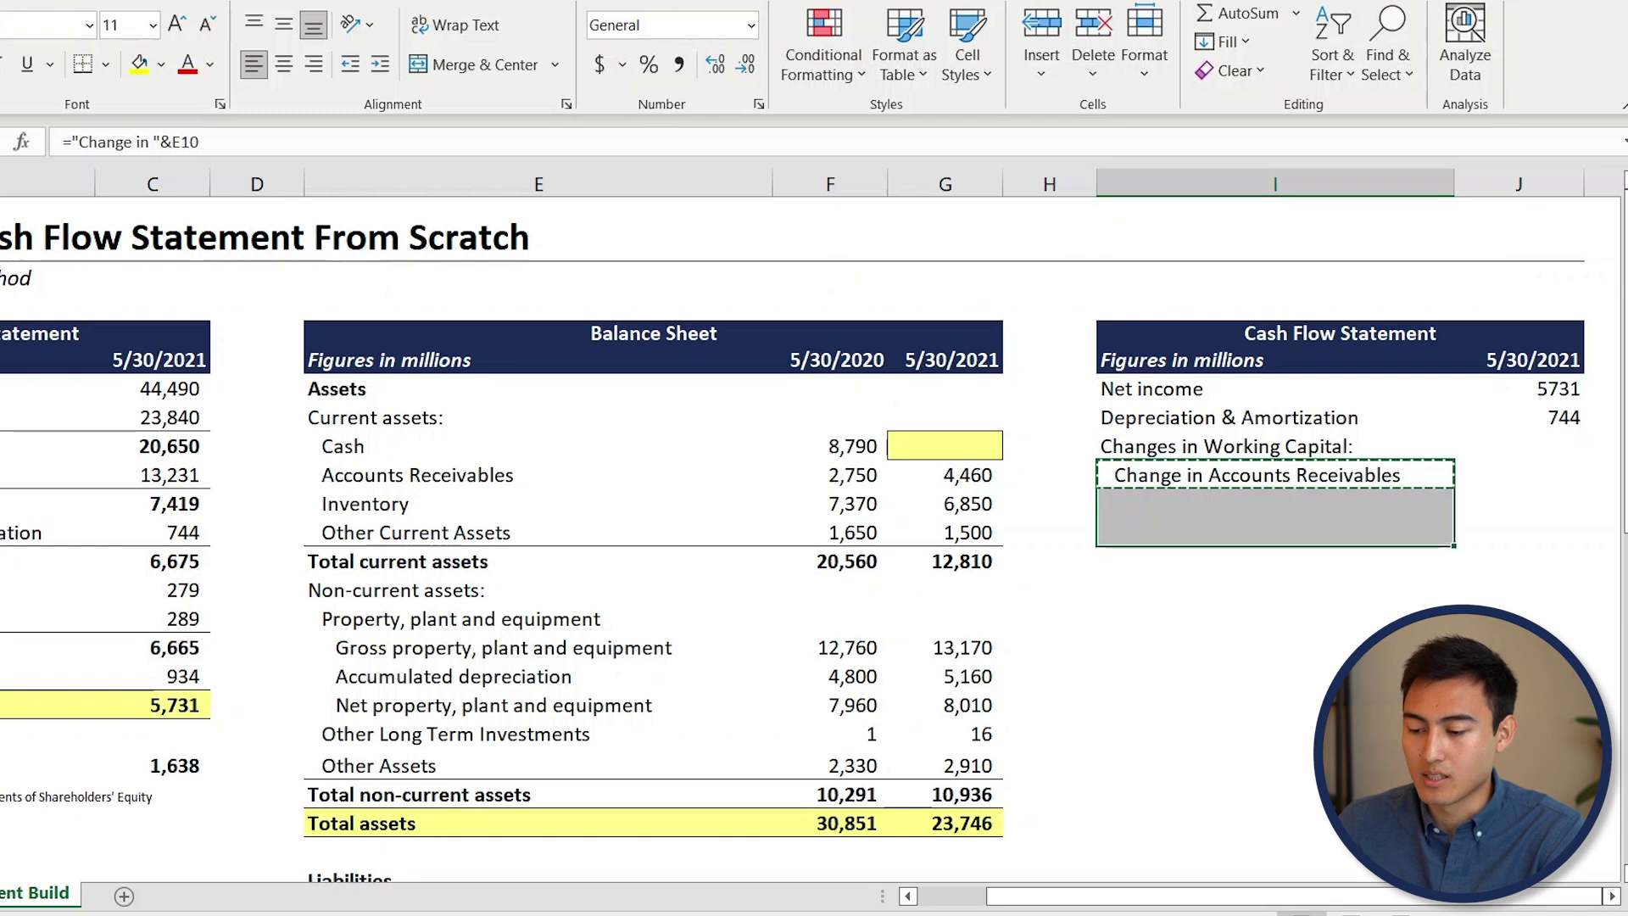
pyautogui.hotkey('ctrl', 'v')
pyautogui.press('Down')
pyautogui.press('Down')
pyautogui.press('Down')
pyautogui.press('Up')
pyautogui.press('Up')
pyautogui.press('Up')
# Calculate the change in Accounts Receivables in the 5/30/2021 column with the formula =G10-F10
pyautogui.press('Right')
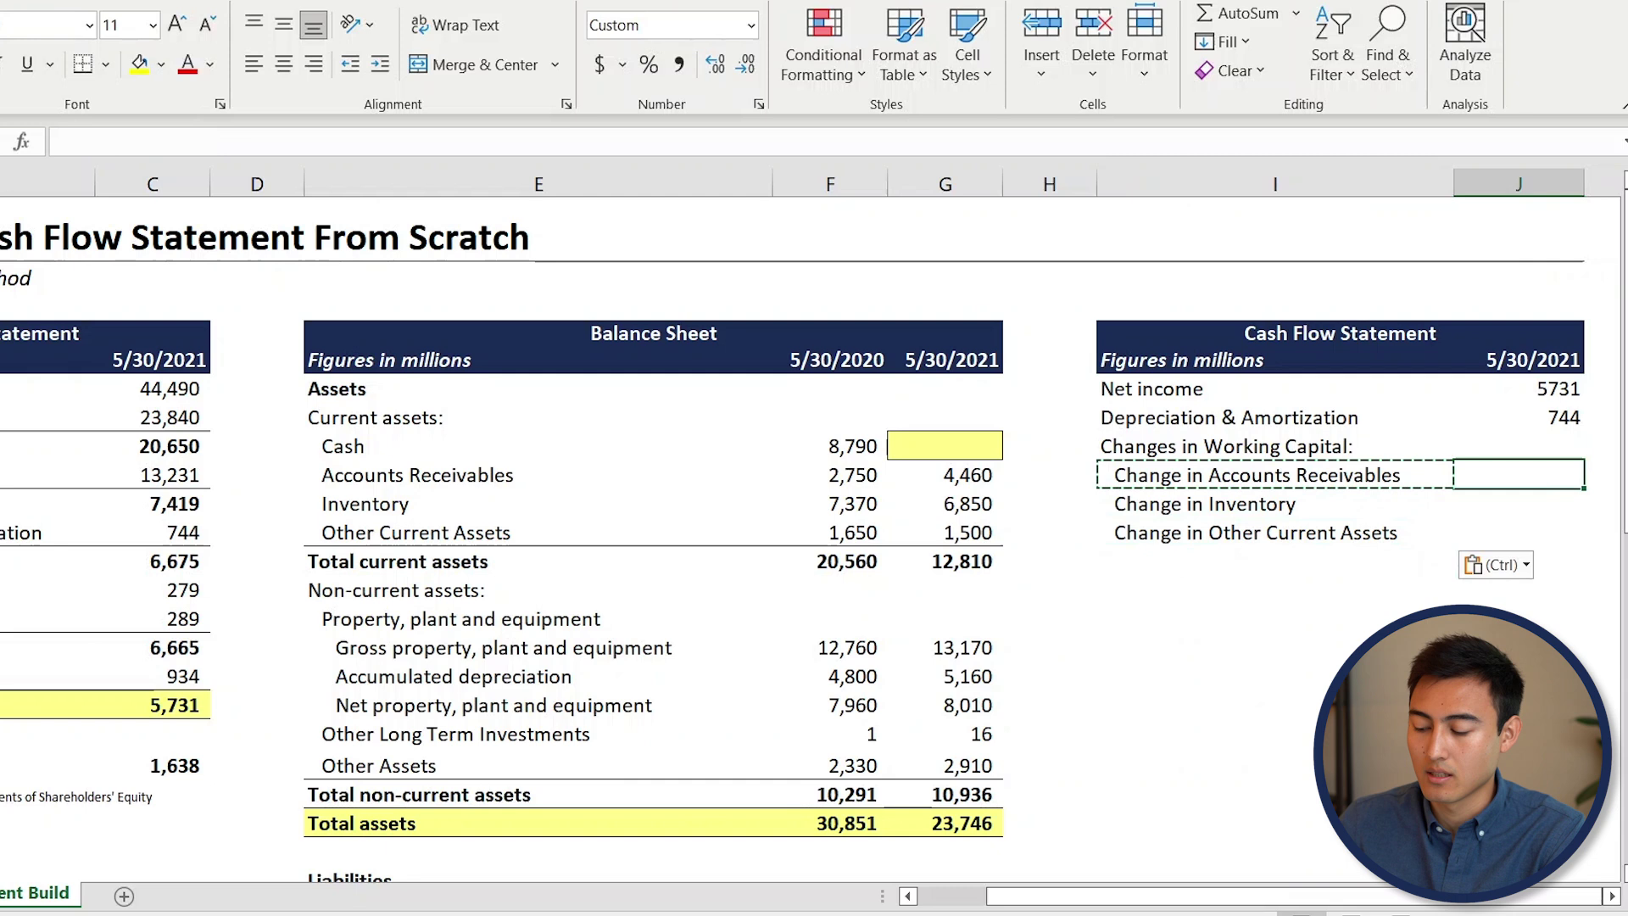
pyautogui.press('Escape')
pyautogui.write('=')
pyautogui.press('Left')
pyautogui.press('Left')
pyautogui.press('Left')
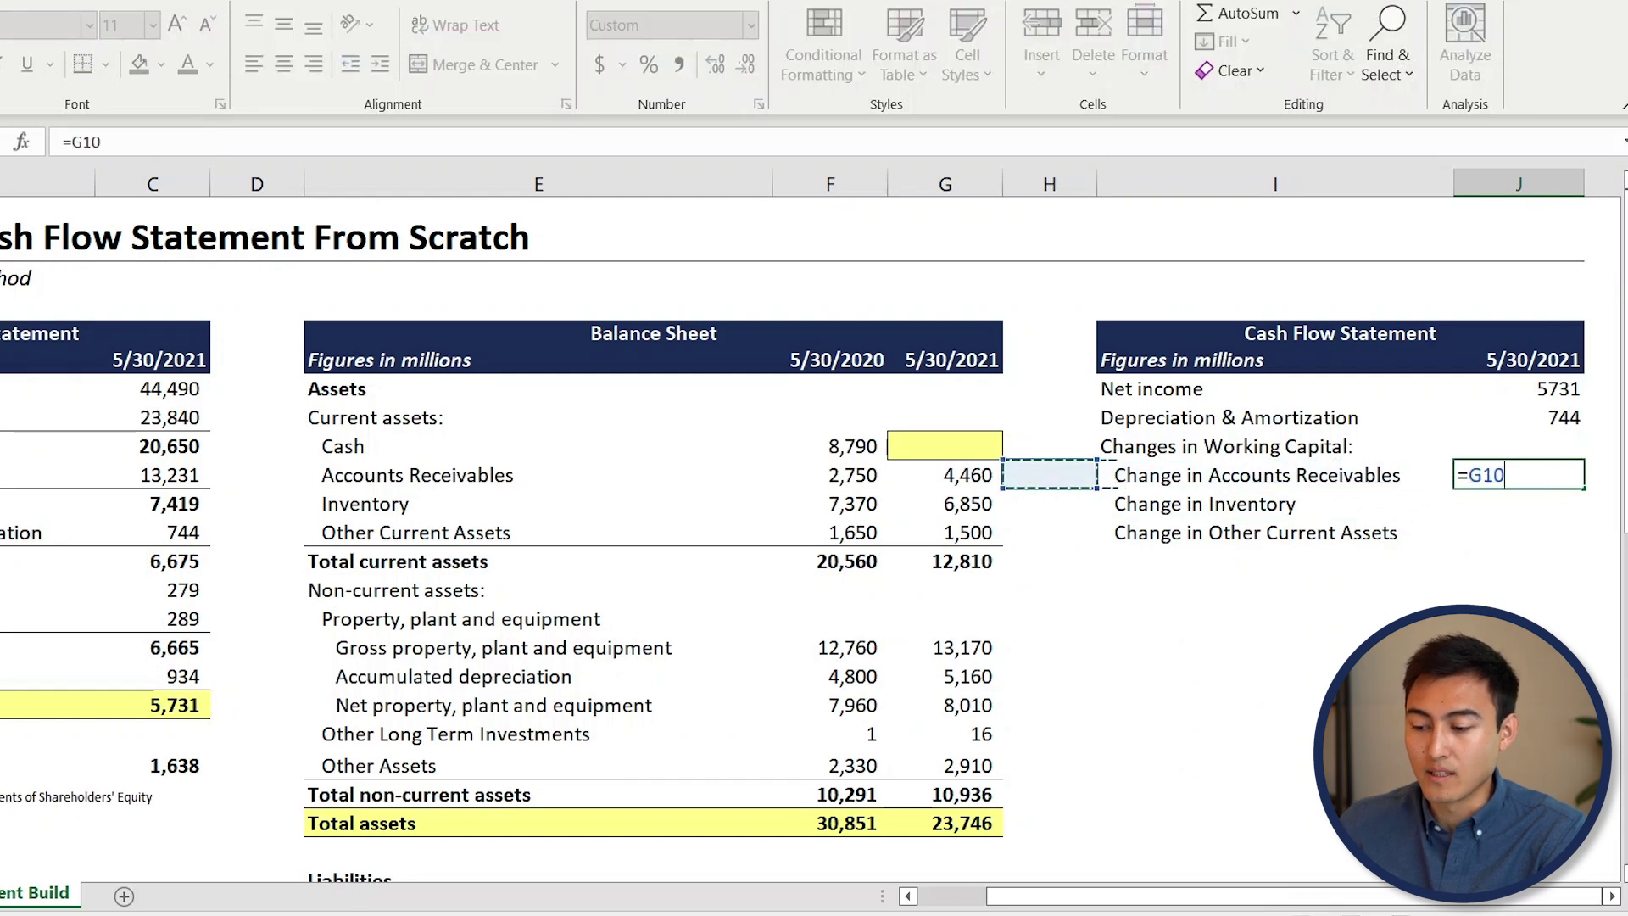
pyautogui.write('-')
pyautogui.press('Left')
pyautogui.press('Left')
pyautogui.press('Left')
pyautogui.press('Left')
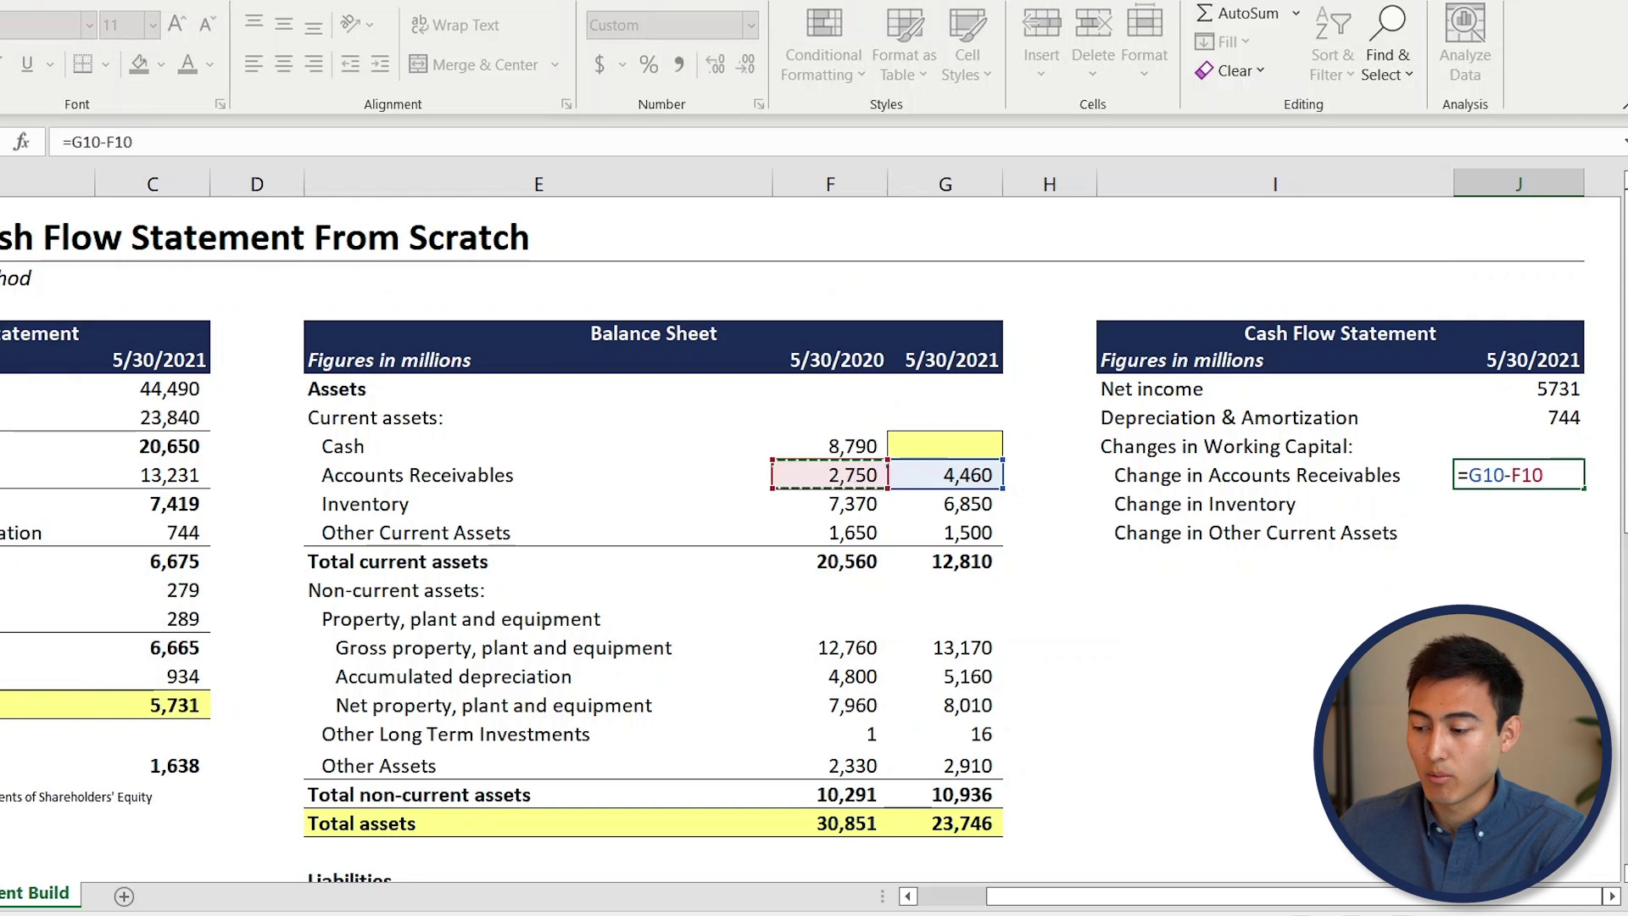
pyautogui.press('Return')
pyautogui.press('Up')
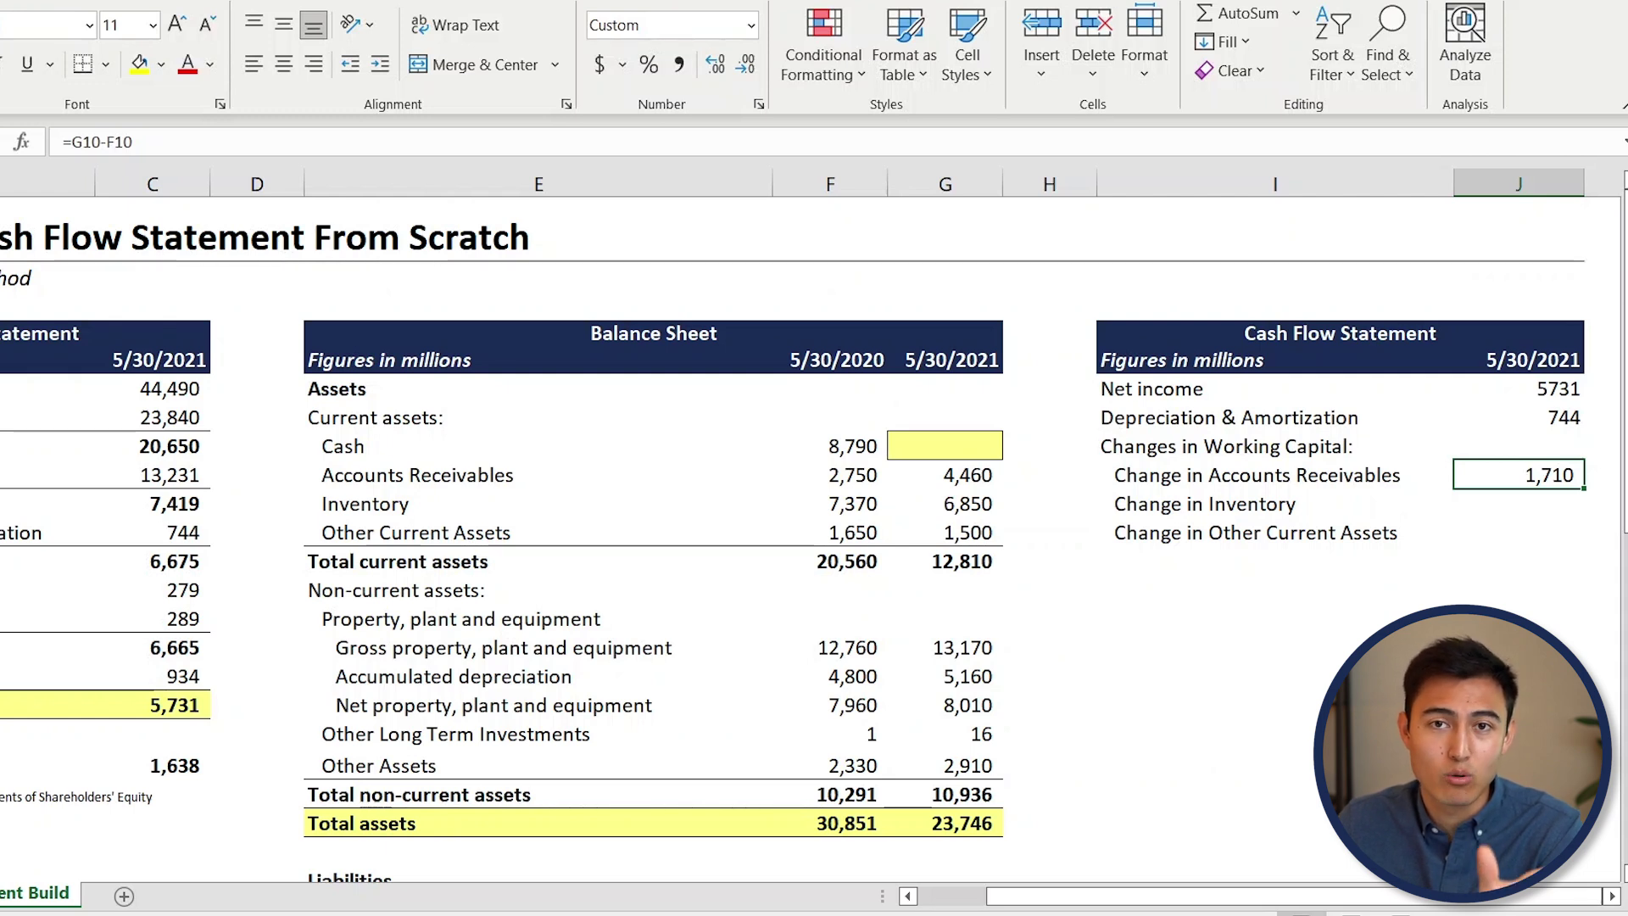
# Compare the Accounts Receivables balances for 5/30/2020 and 5/30/2021 on the Balance Sheet with the calculated change
pyautogui.press('Left')
pyautogui.press('Left')
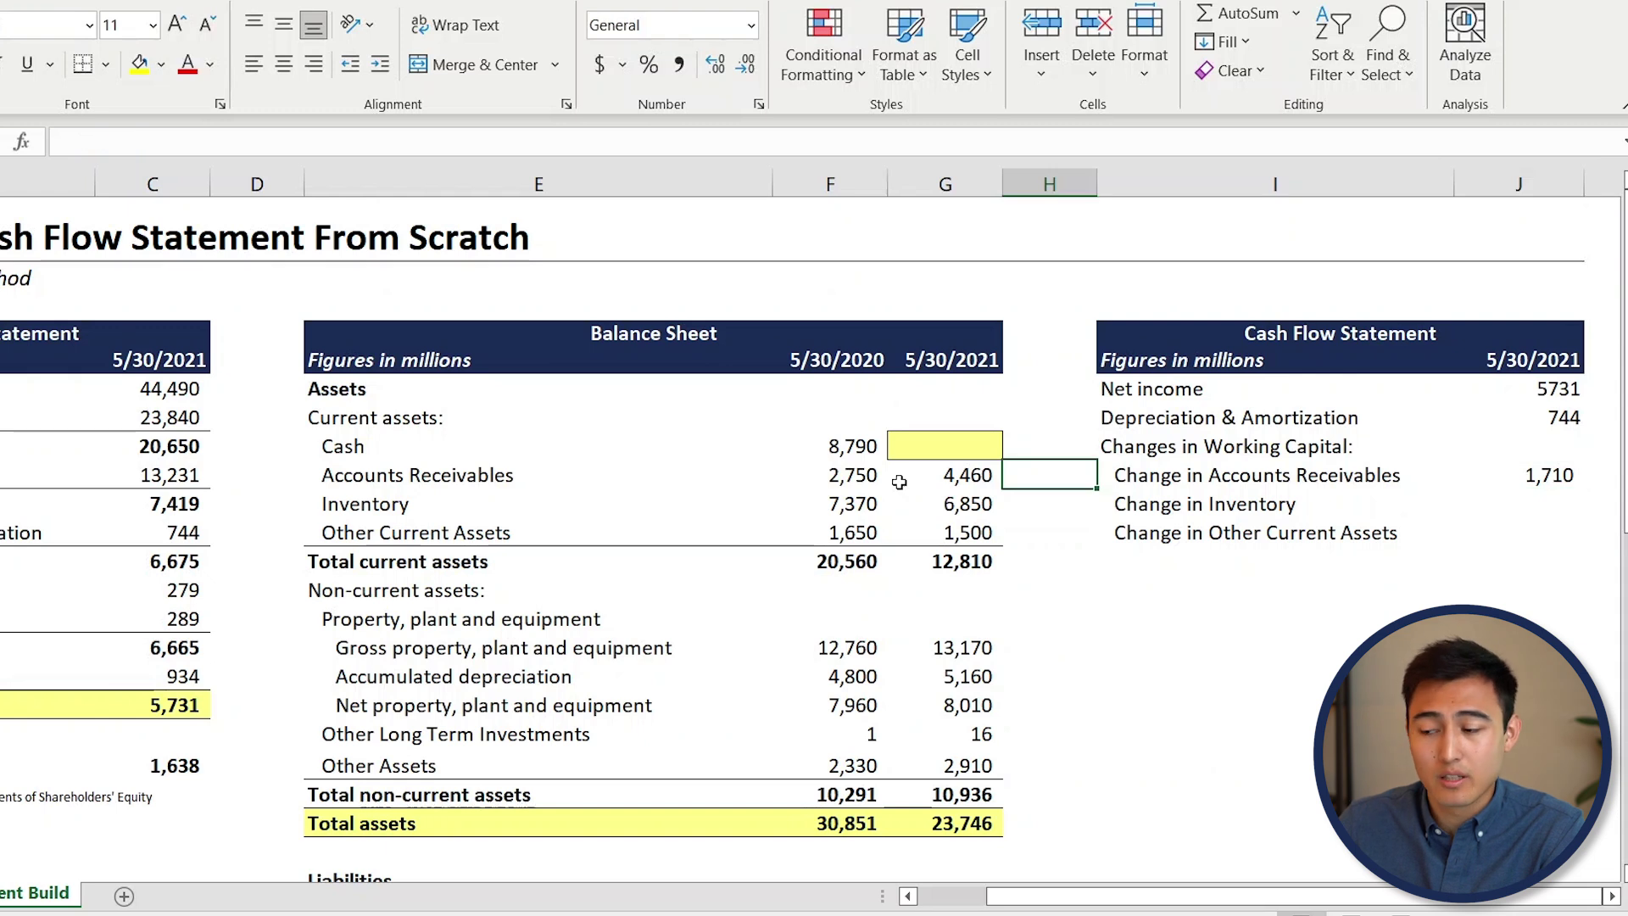
pyautogui.press('Right')
pyautogui.press('Left')
pyautogui.press('Left')
pyautogui.press('Left')
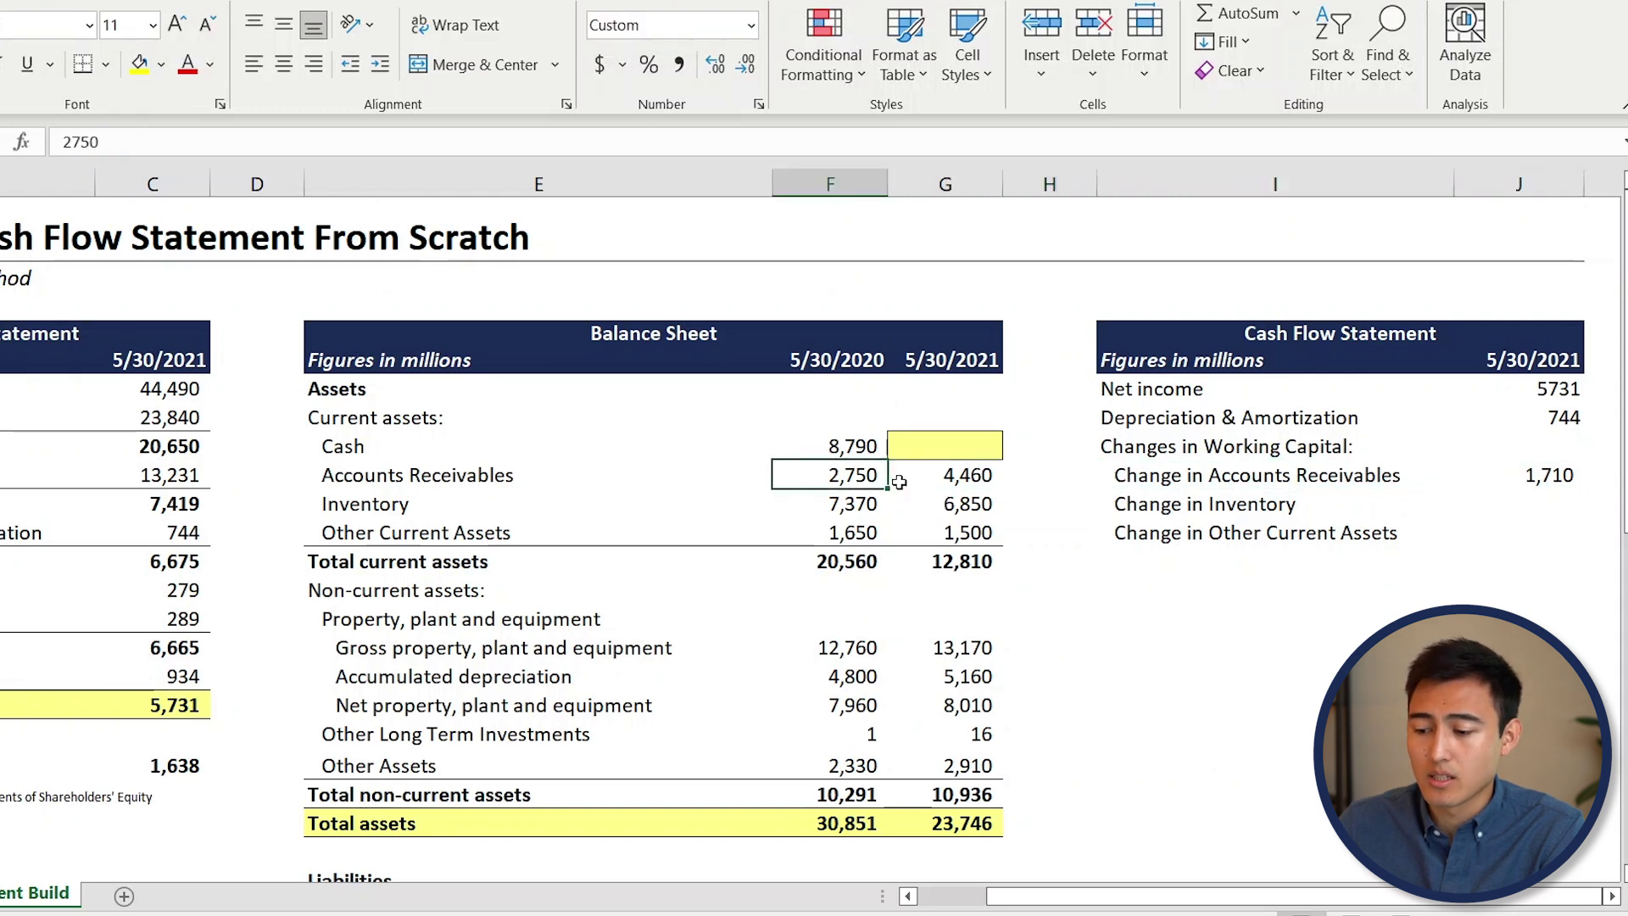
pyautogui.press('Left')
pyautogui.hotkey('shift', 'Right')
pyautogui.hotkey('shift', 'Right')
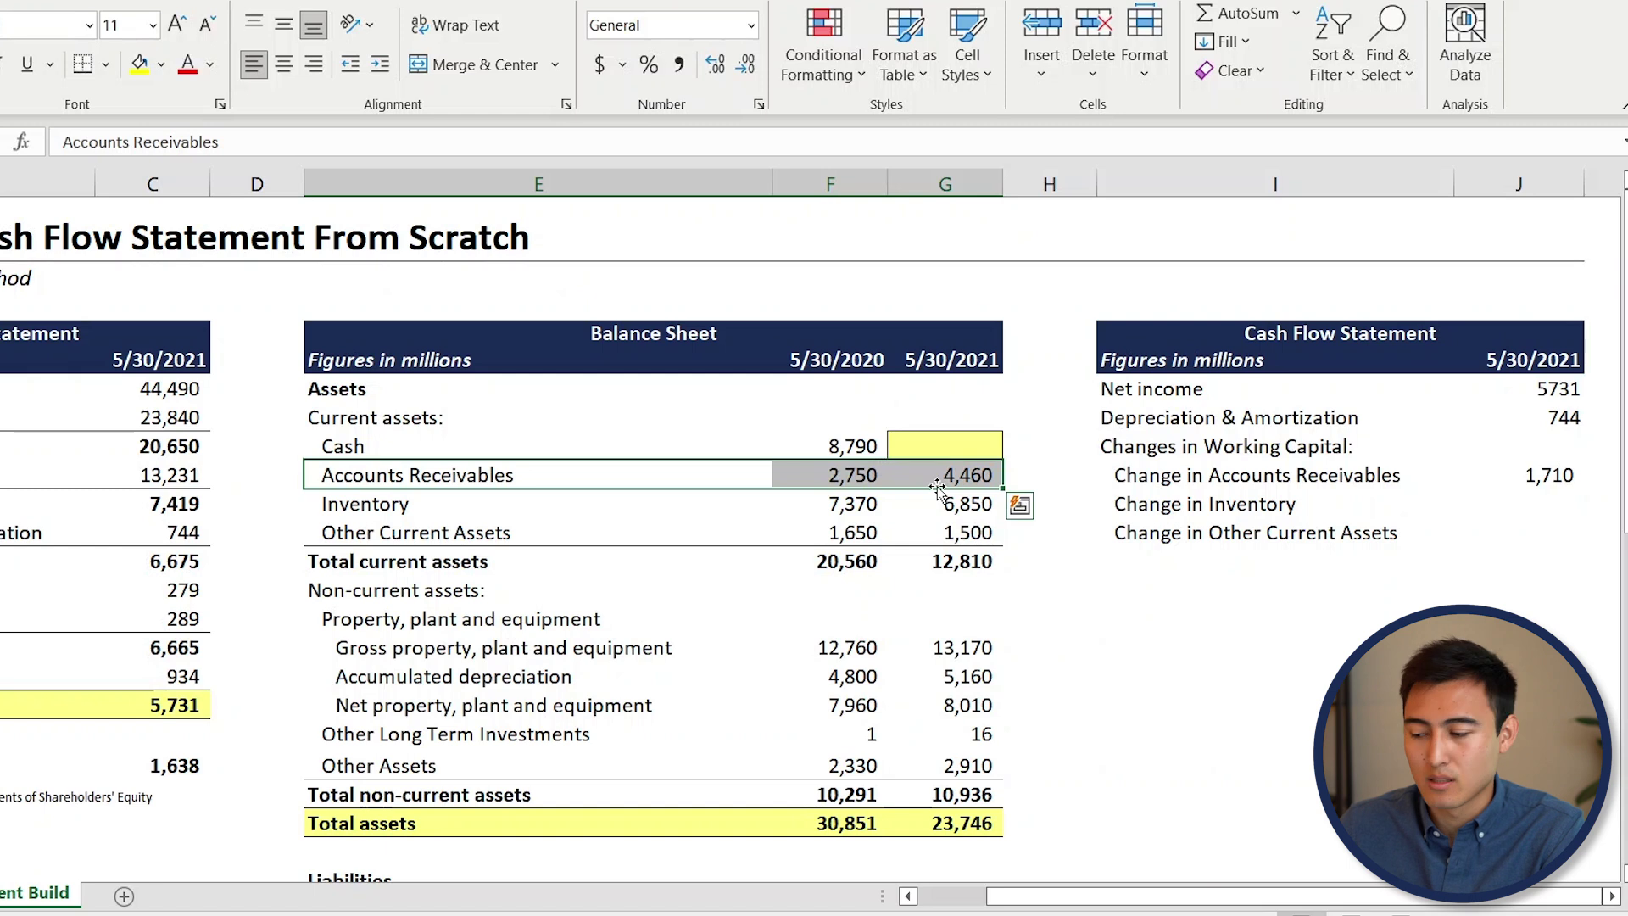
pyautogui.press('Right')
pyautogui.press('Right')
pyautogui.press('Right')
pyautogui.press('Right')
pyautogui.press('Right')
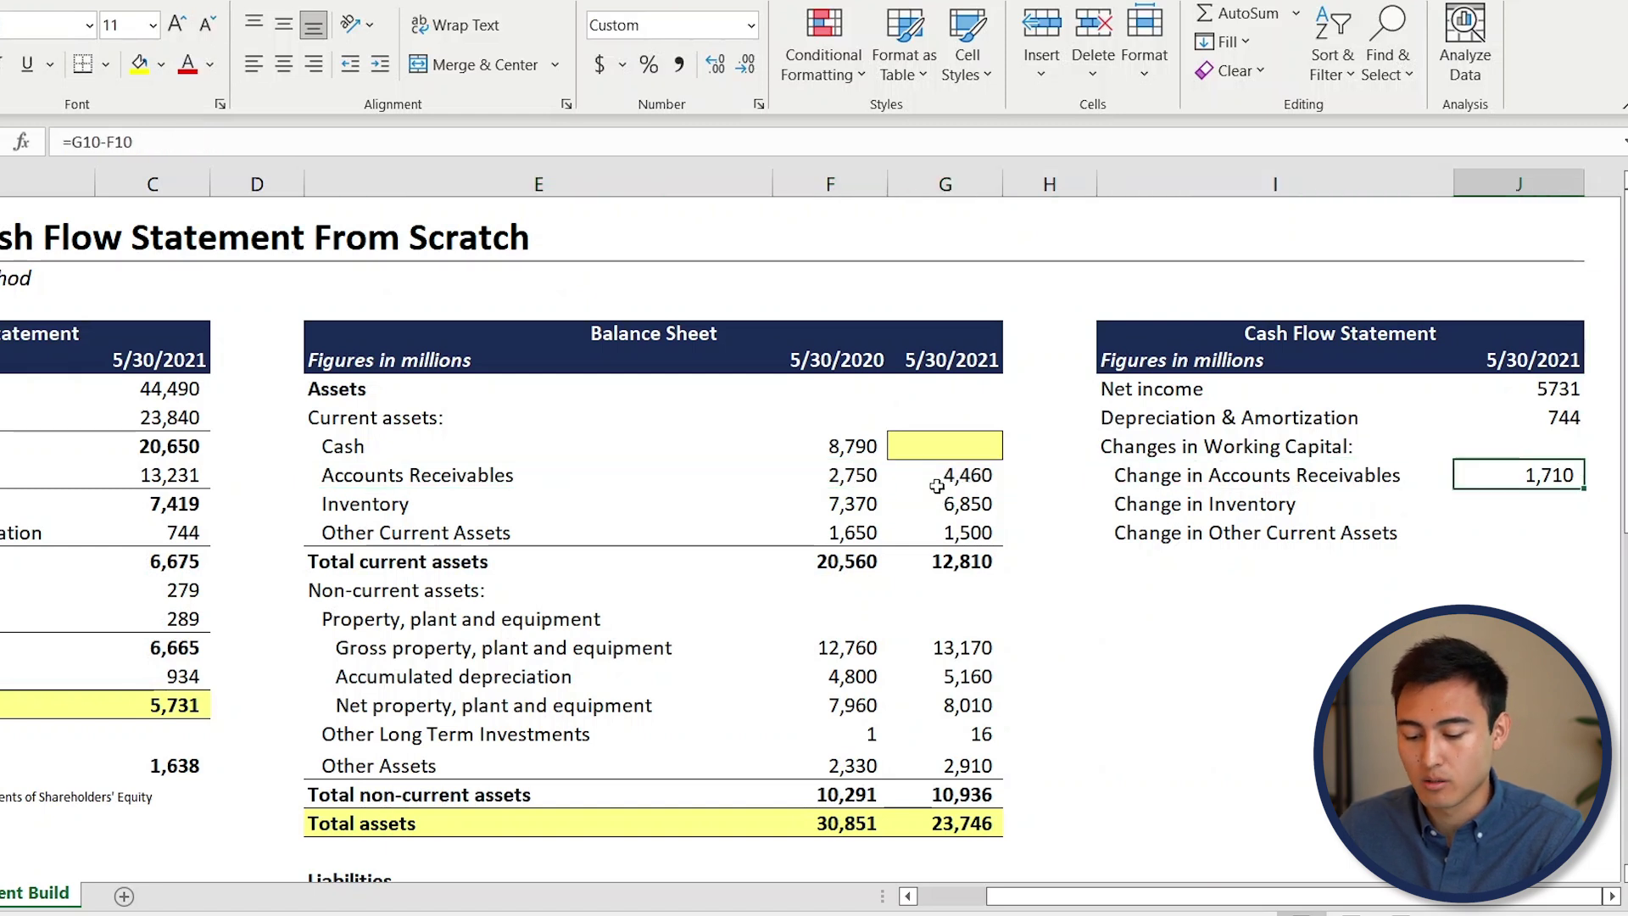
# Reverse the sign of the Accounts Receivables change by editing its formula to =-(G10-F10)
pyautogui.press('F2')
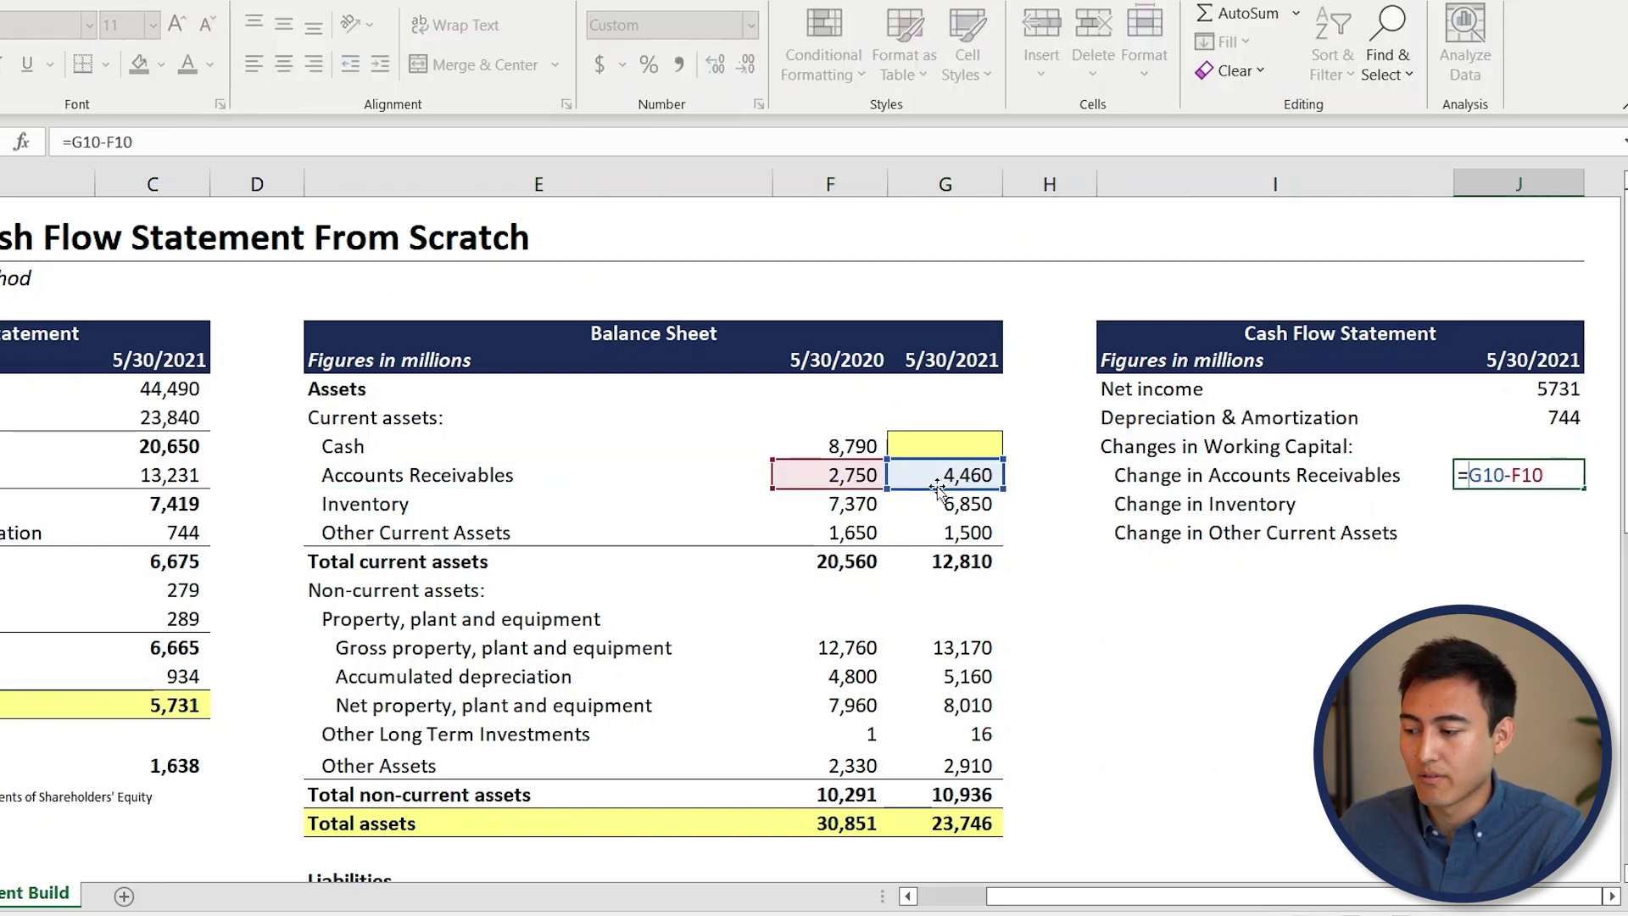
pyautogui.write('-(')
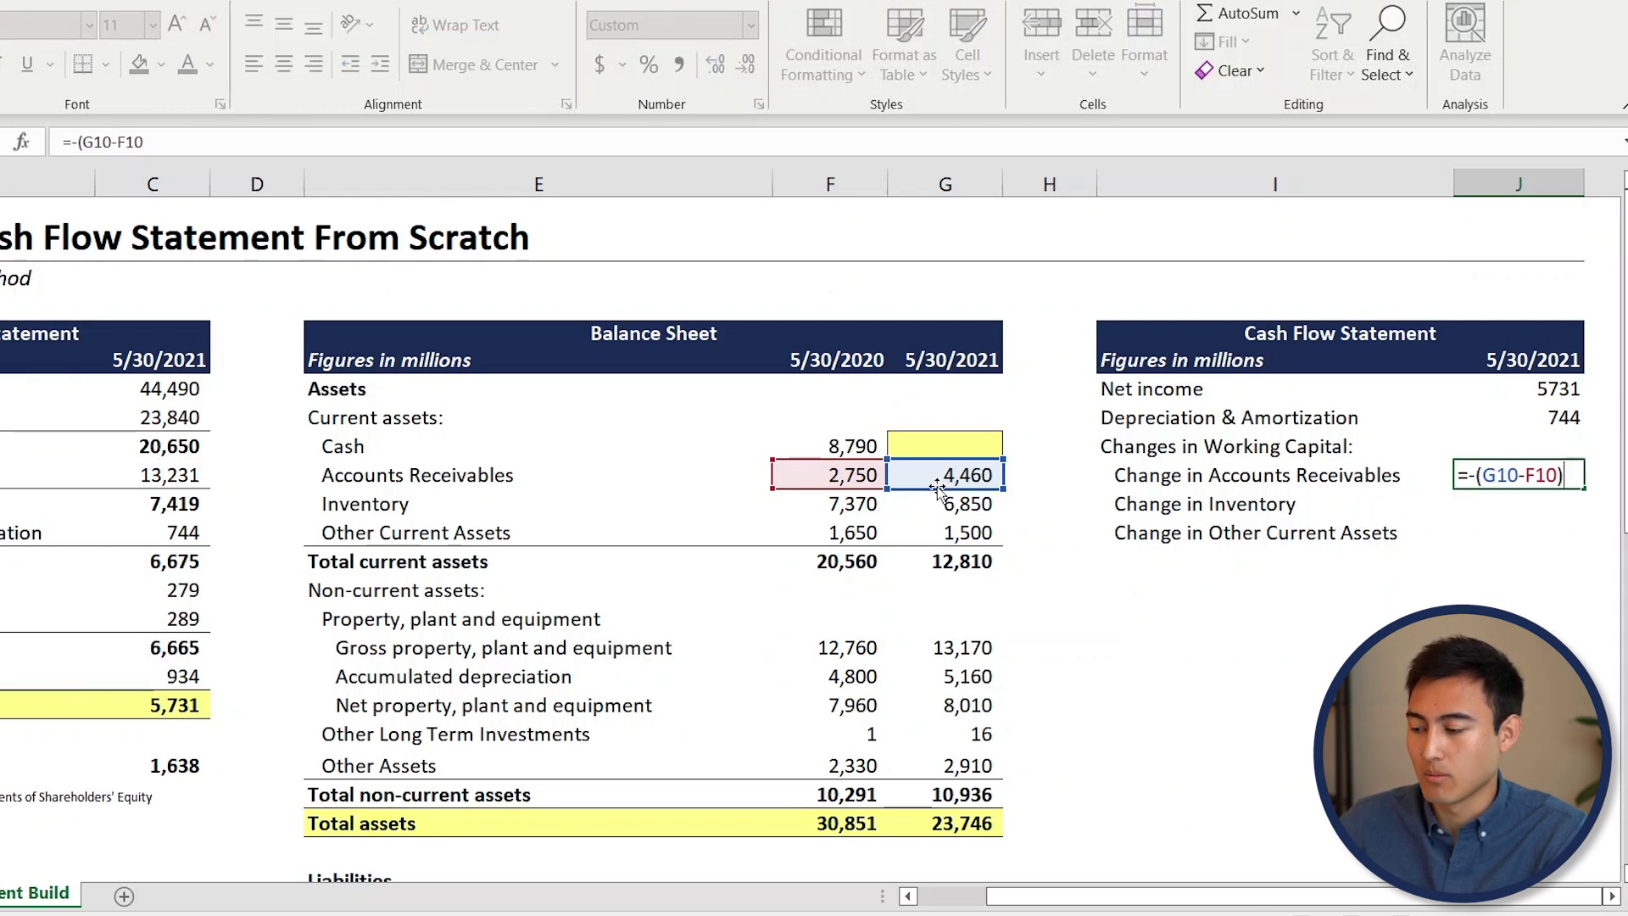
pyautogui.write(')')
pyautogui.press('Return')
pyautogui.press('Up')
# Copy the Accounts Receivables change formula down to the Inventory and Other Current Assets rows
pyautogui.hotkey('ctrl', 'c')
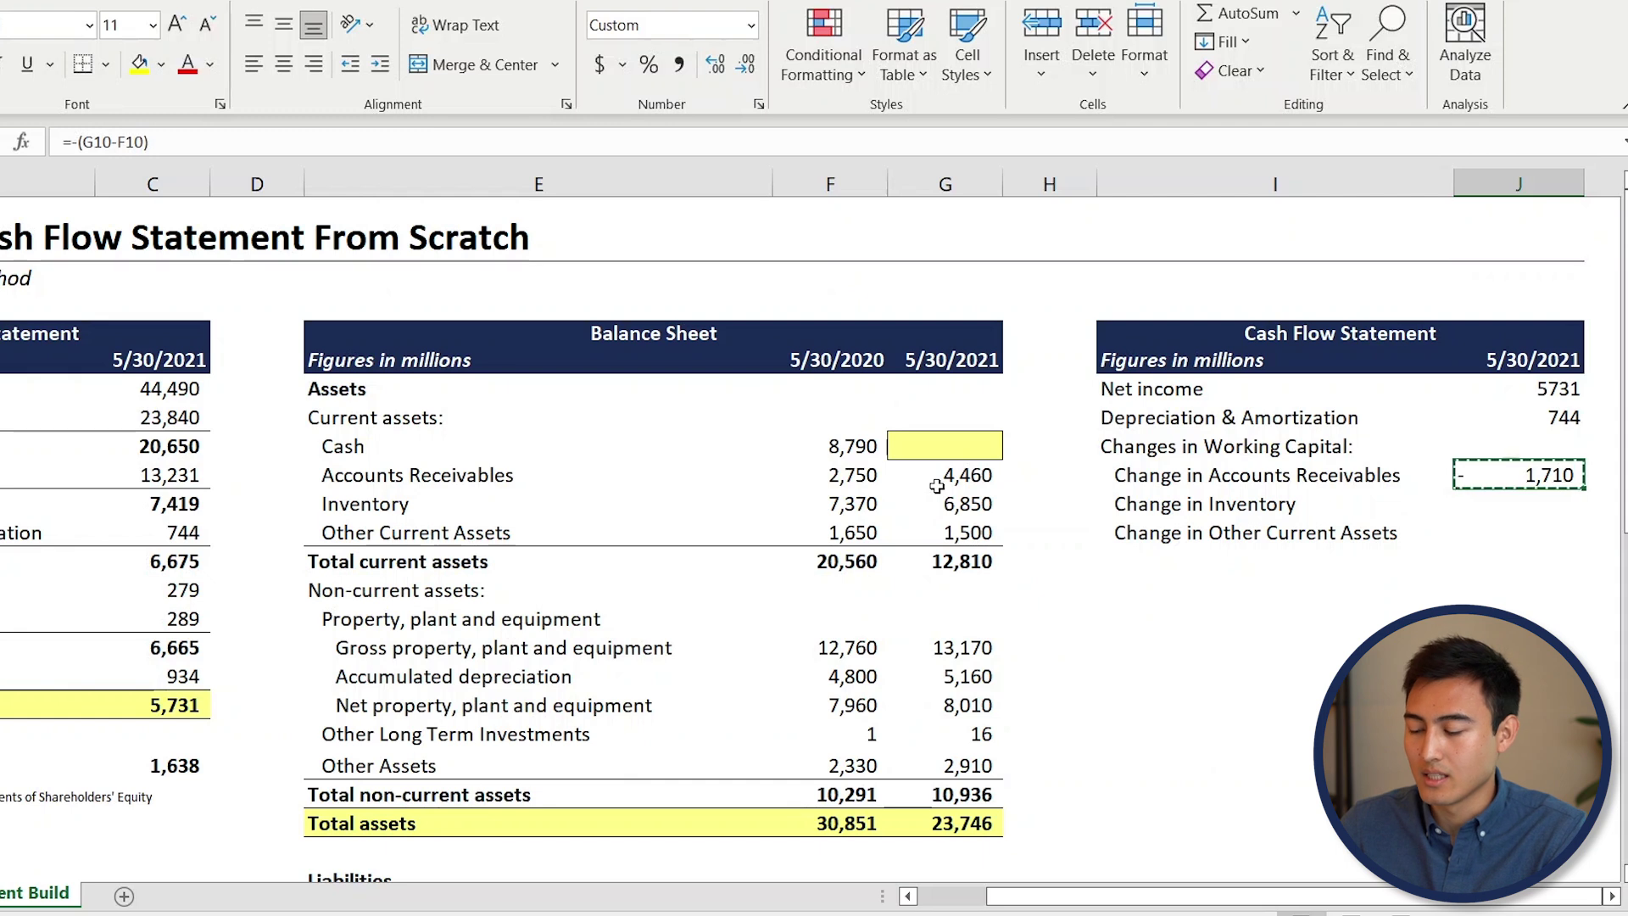
pyautogui.hotkey('shift', 'Down')
pyautogui.hotkey('shift', 'Down')
pyautogui.hotkey('ctrl', 'v')
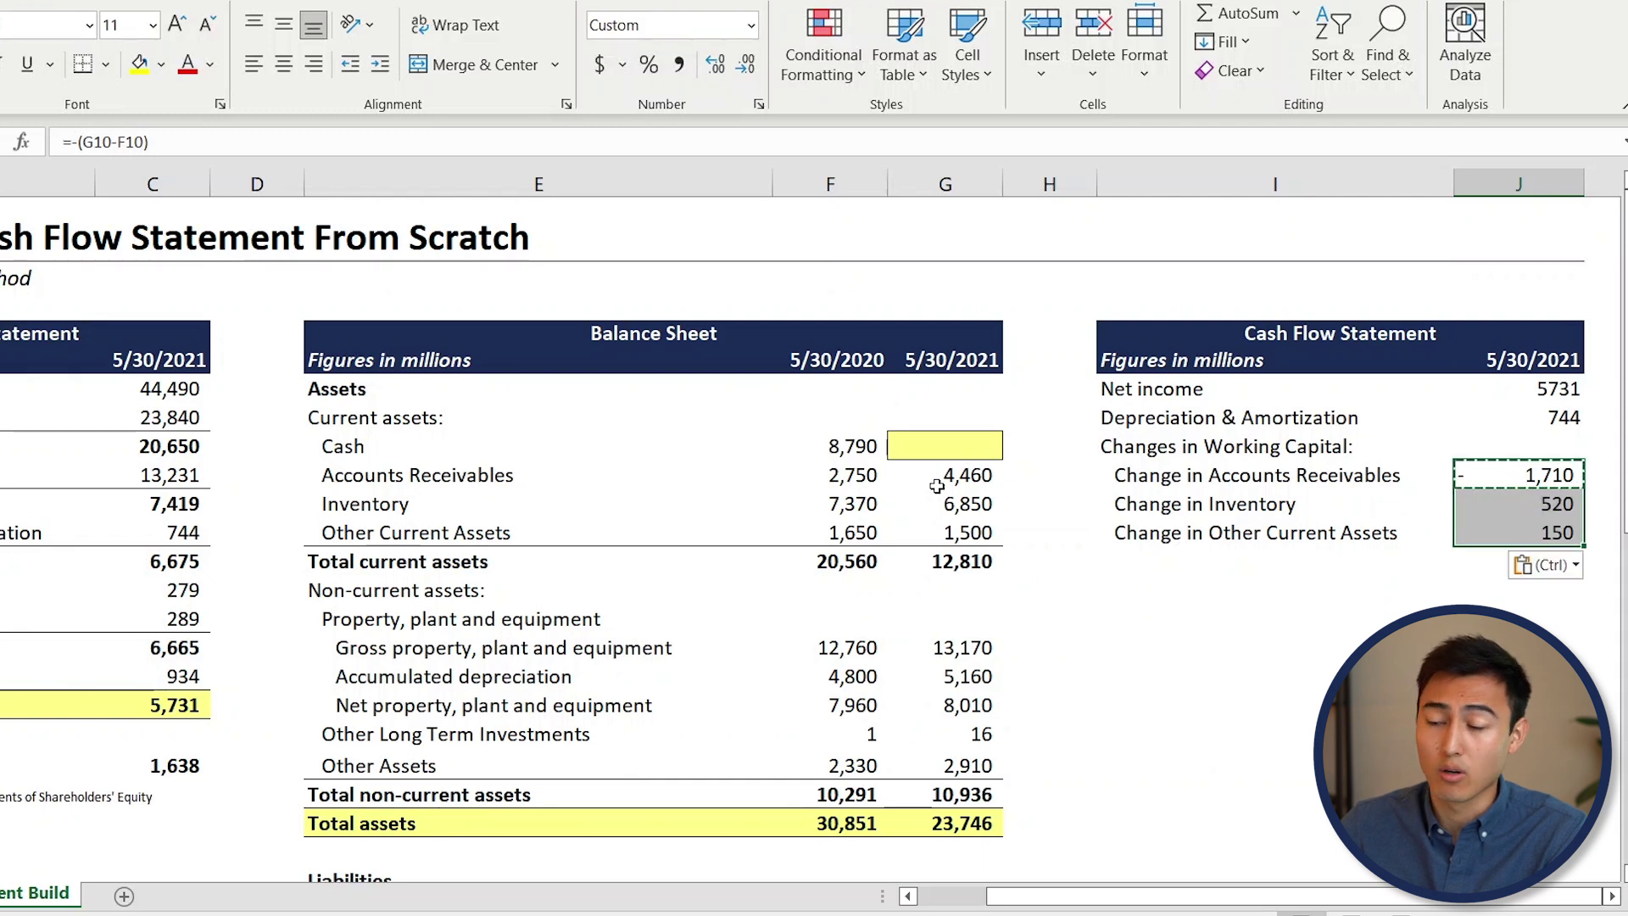
# Examine the Inventory balances for 5/30/2020 and 5/30/2021 on the Balance Sheet
pyautogui.press('Down')
pyautogui.press('Left')
pyautogui.press('Left')
pyautogui.press('Left')
pyautogui.press('Left')
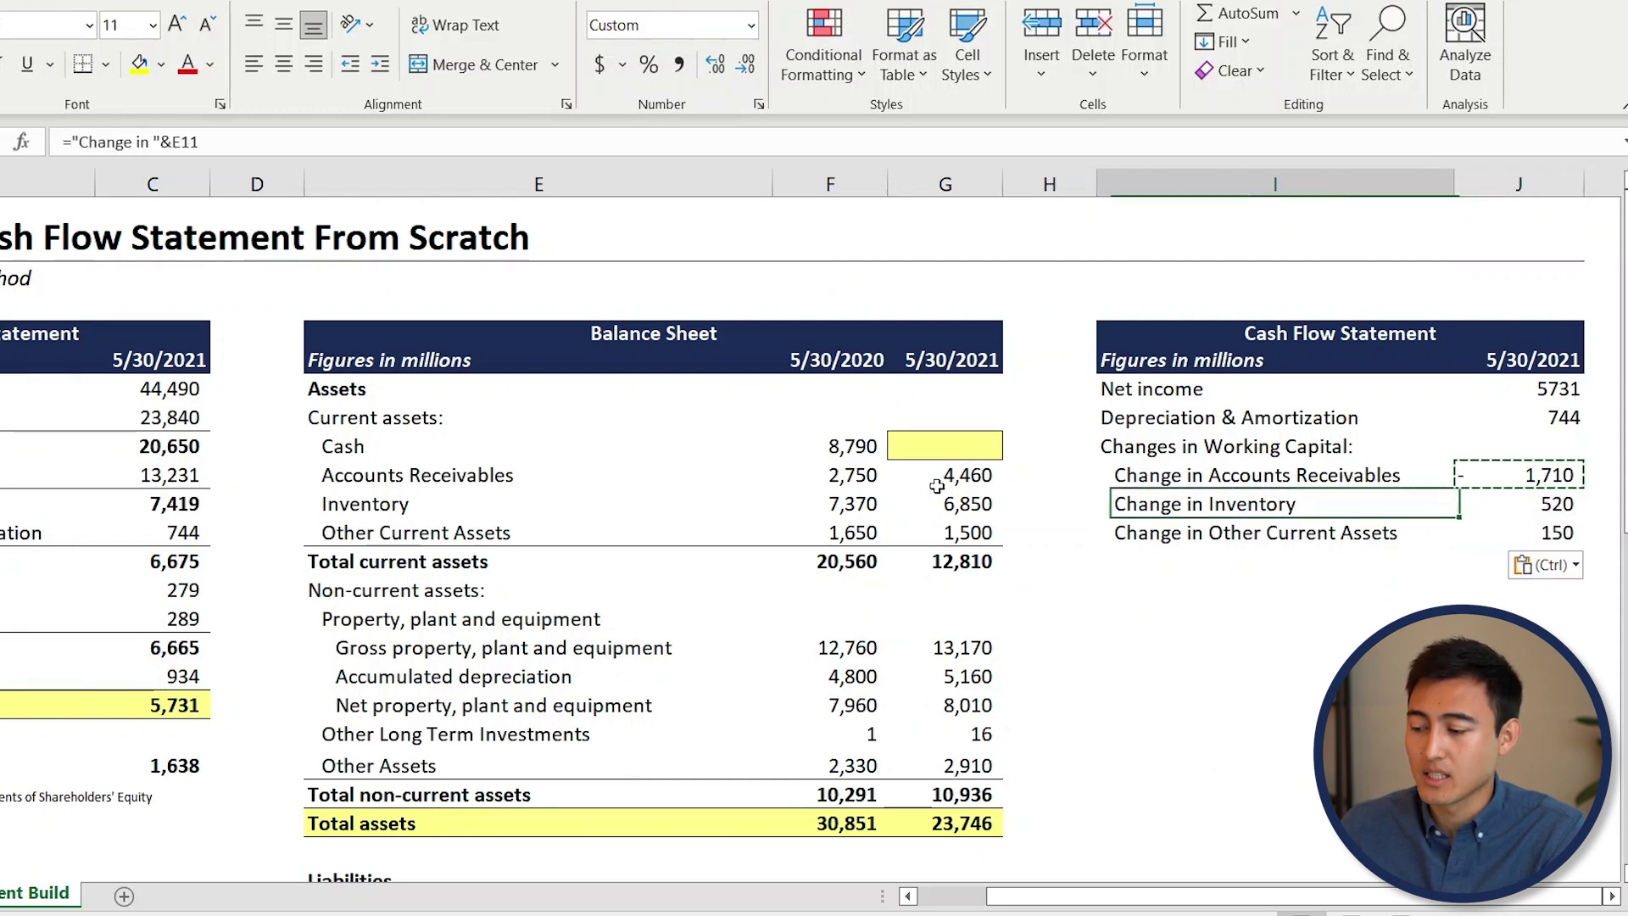
pyautogui.hotkey('shift', 'Right')
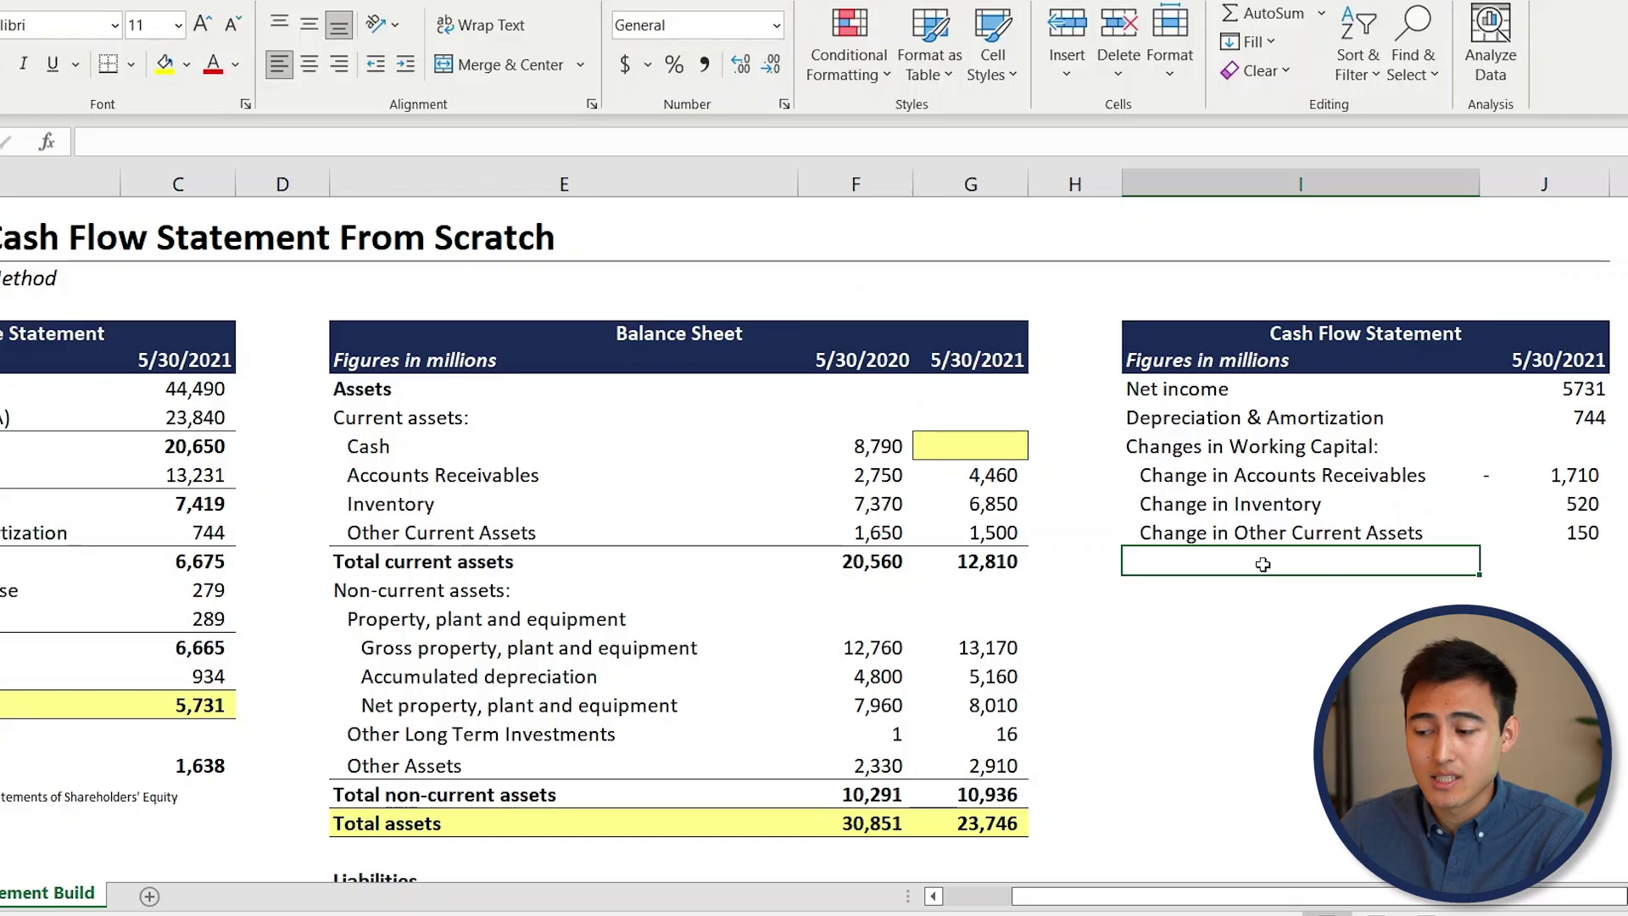
# Copy the Change in Other Current Assets label to the row below and repoint its reference to Short term debt in E26
pyautogui.click(1265, 534)
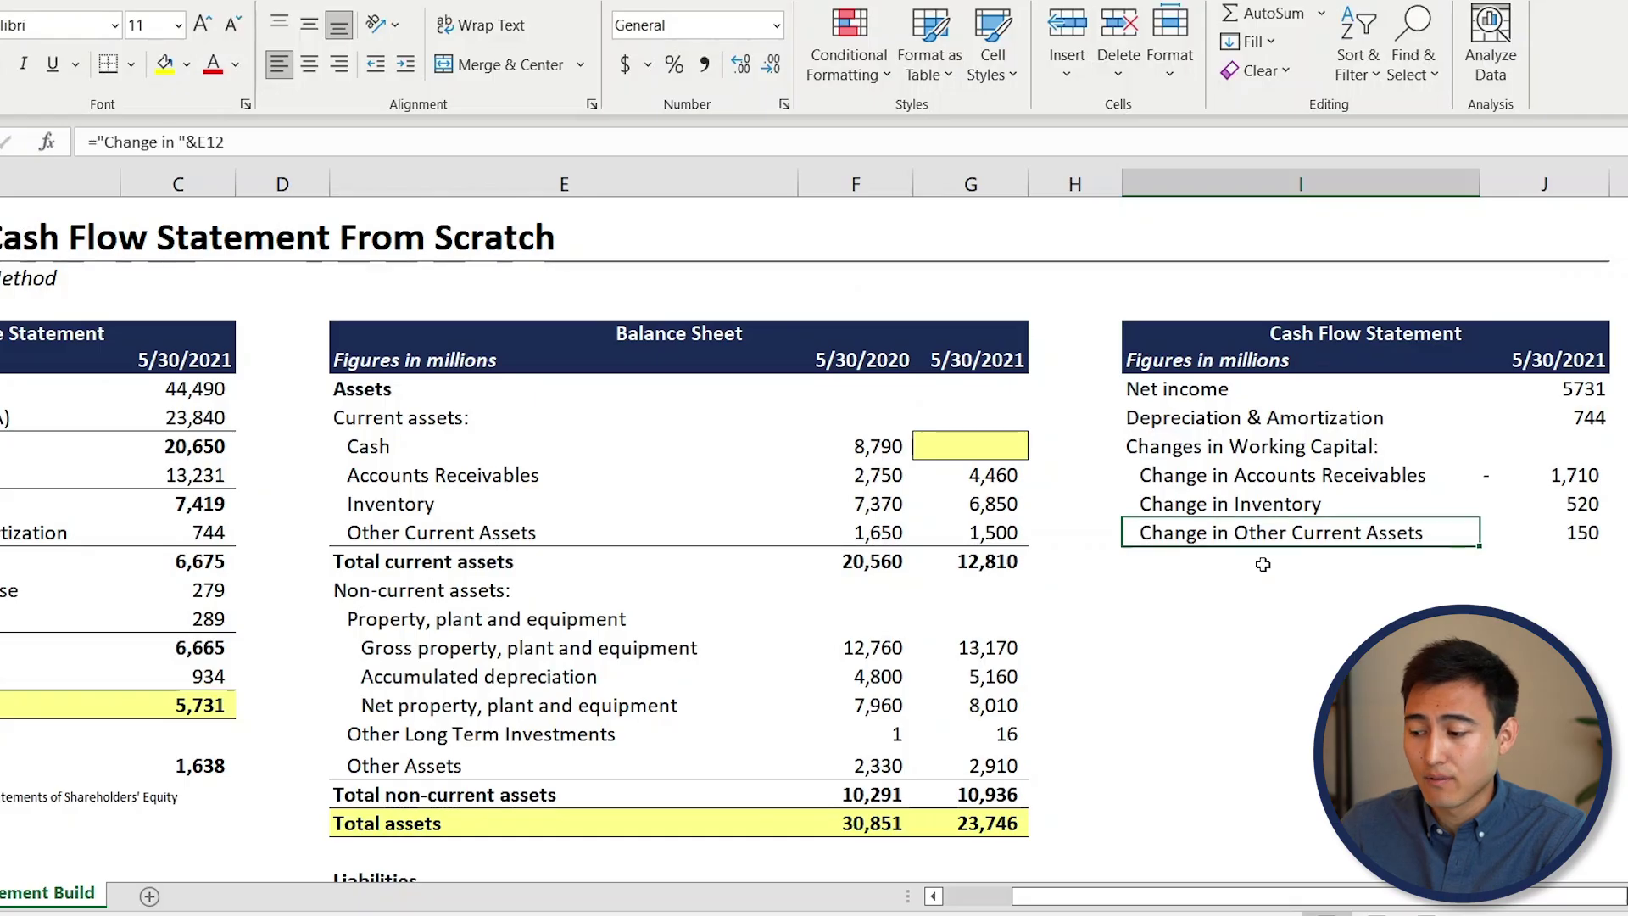
pyautogui.hotkey('ctrl', 'c')
pyautogui.click(1263, 564)
pyautogui.hotkey('ctrl', 'v')
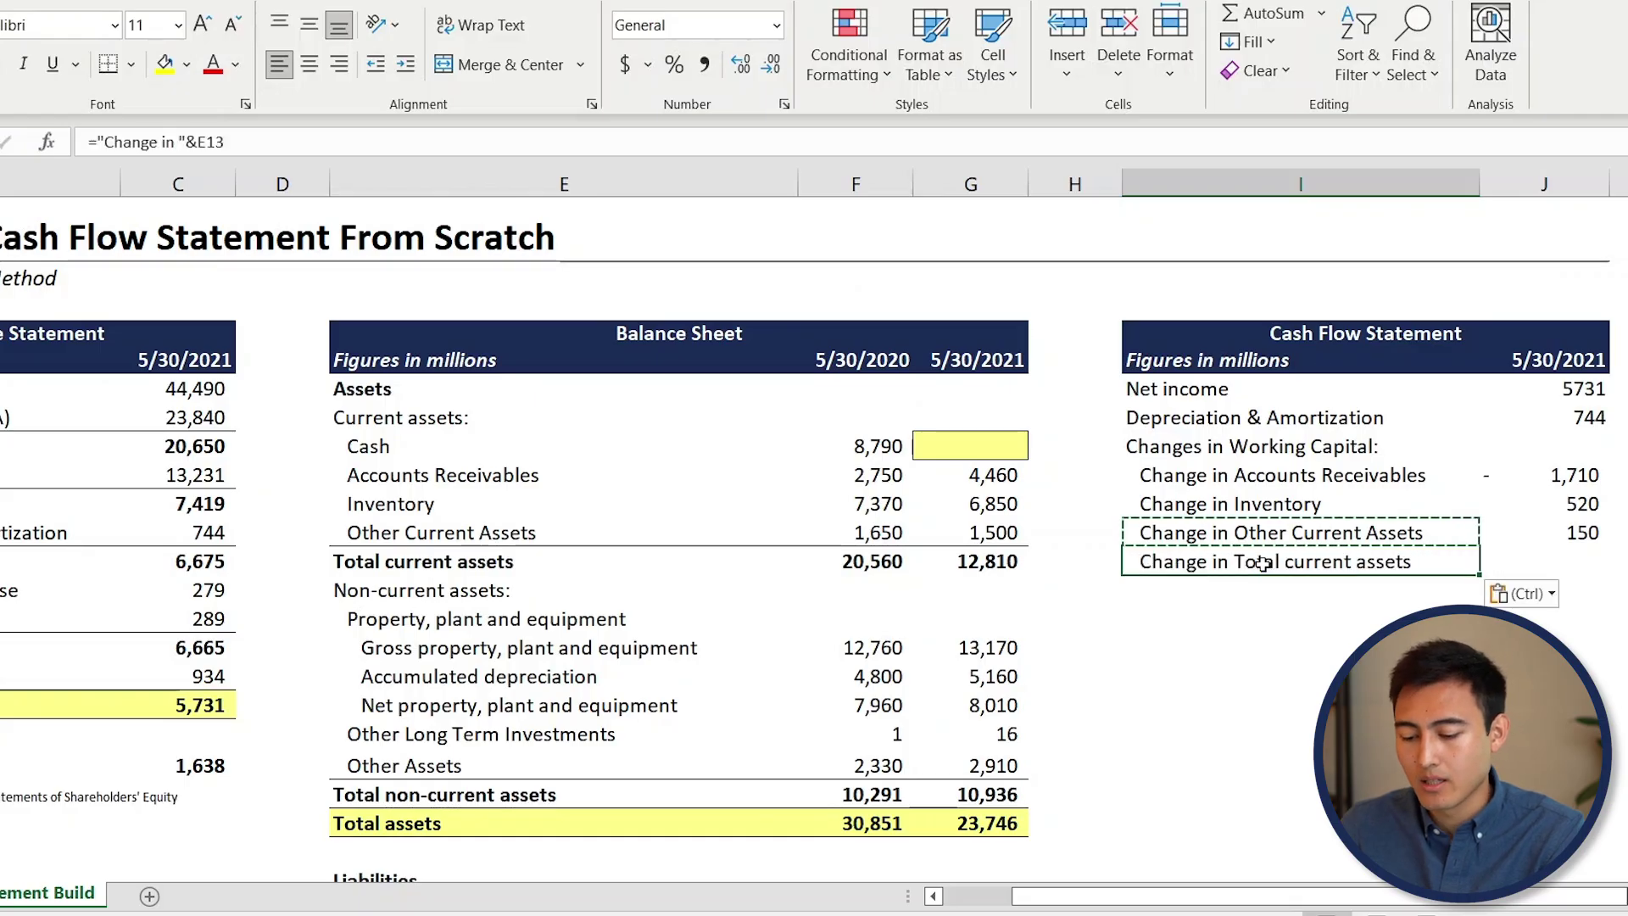
pyautogui.press('F2')
pyautogui.moveTo(708, 568); pyautogui.dragTo(710, 881)
pyautogui.moveTo(672, 731); pyautogui.dragTo(613, 553)
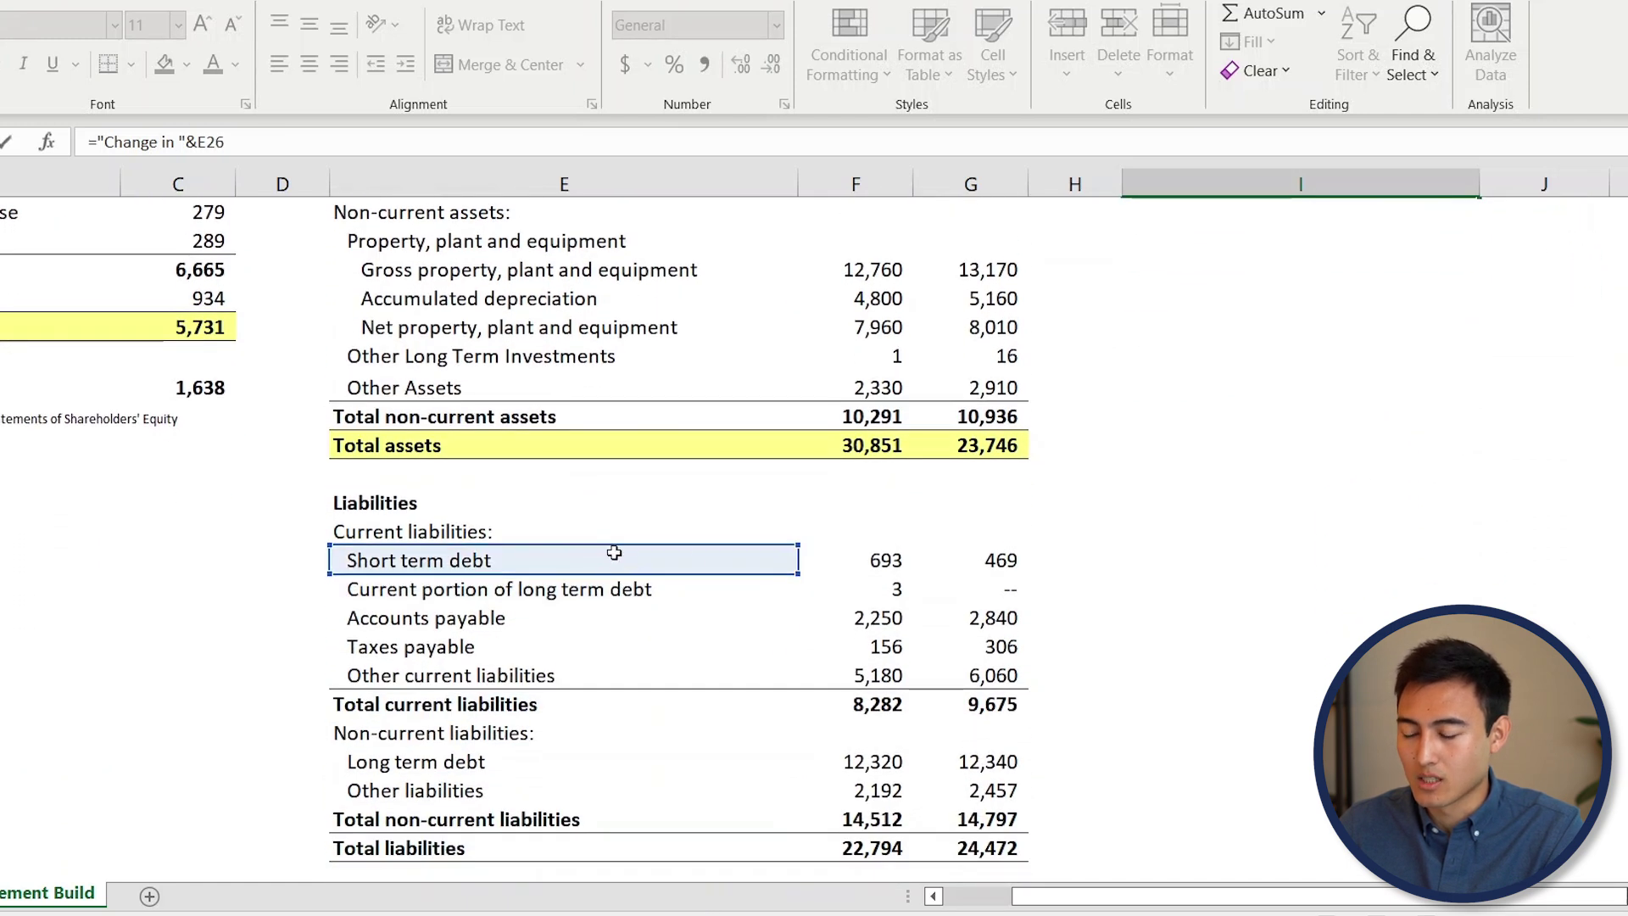
pyautogui.press('Return')
# Calculate the change in Short term debt in the 5/30/2021 column with the formula =G26-F26
pyautogui.press('Up')
pyautogui.press('Up')
pyautogui.press('Up')
pyautogui.press('Up')
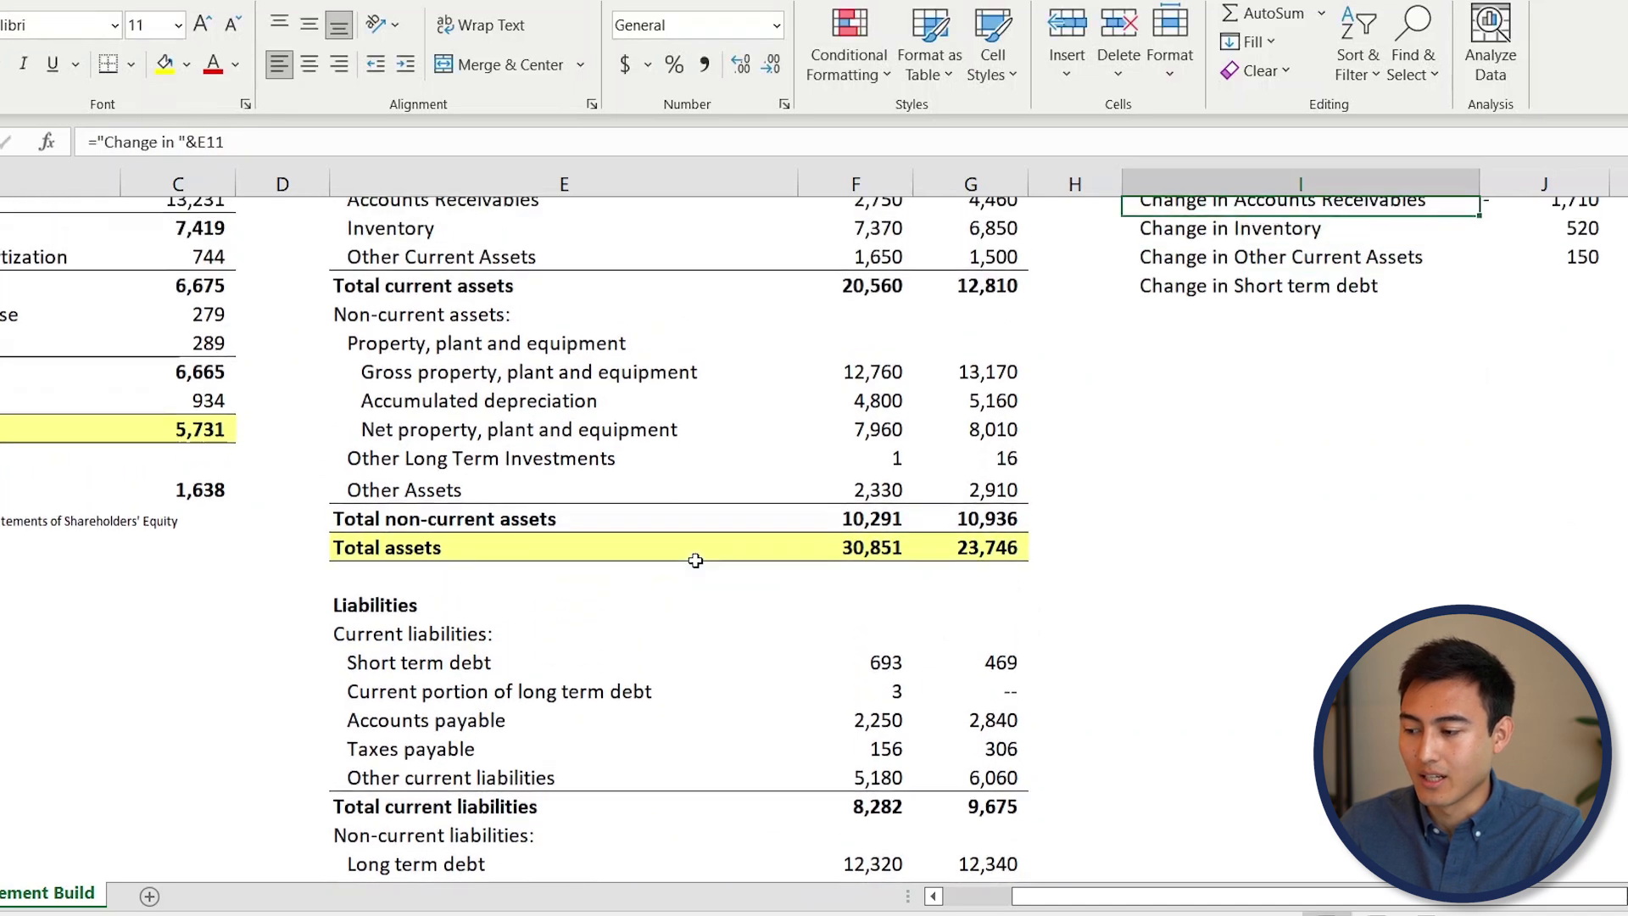
pyautogui.press('Up')
pyautogui.press('Up')
pyautogui.press('Up')
pyautogui.press('Up')
pyautogui.press('Up')
pyautogui.click(1582, 434)
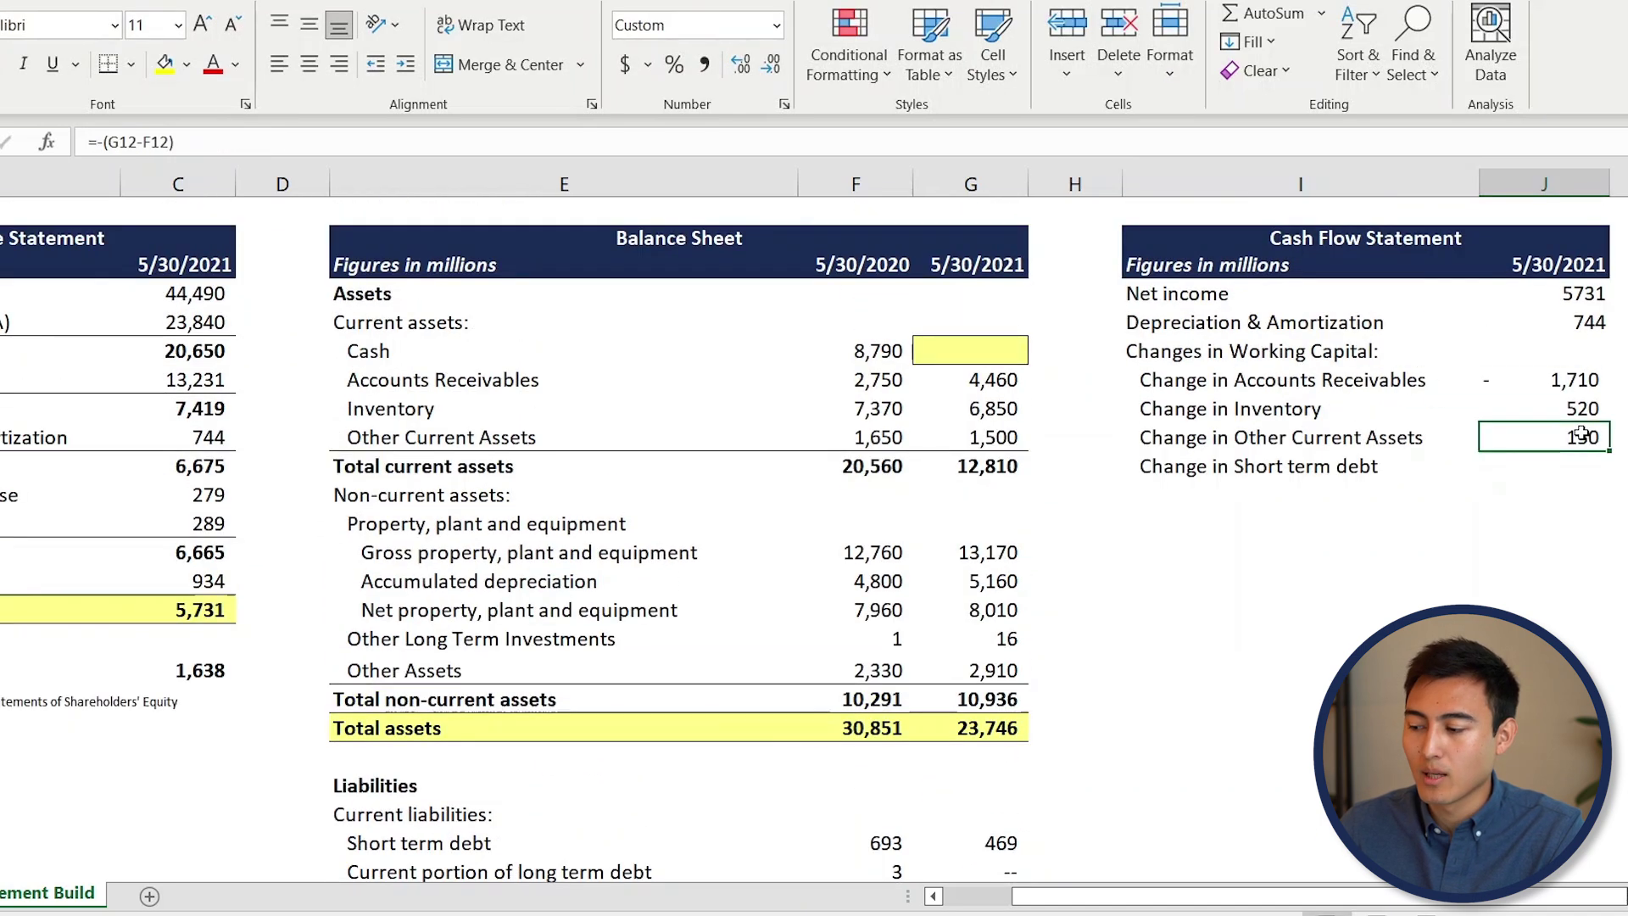
pyautogui.press('Right')
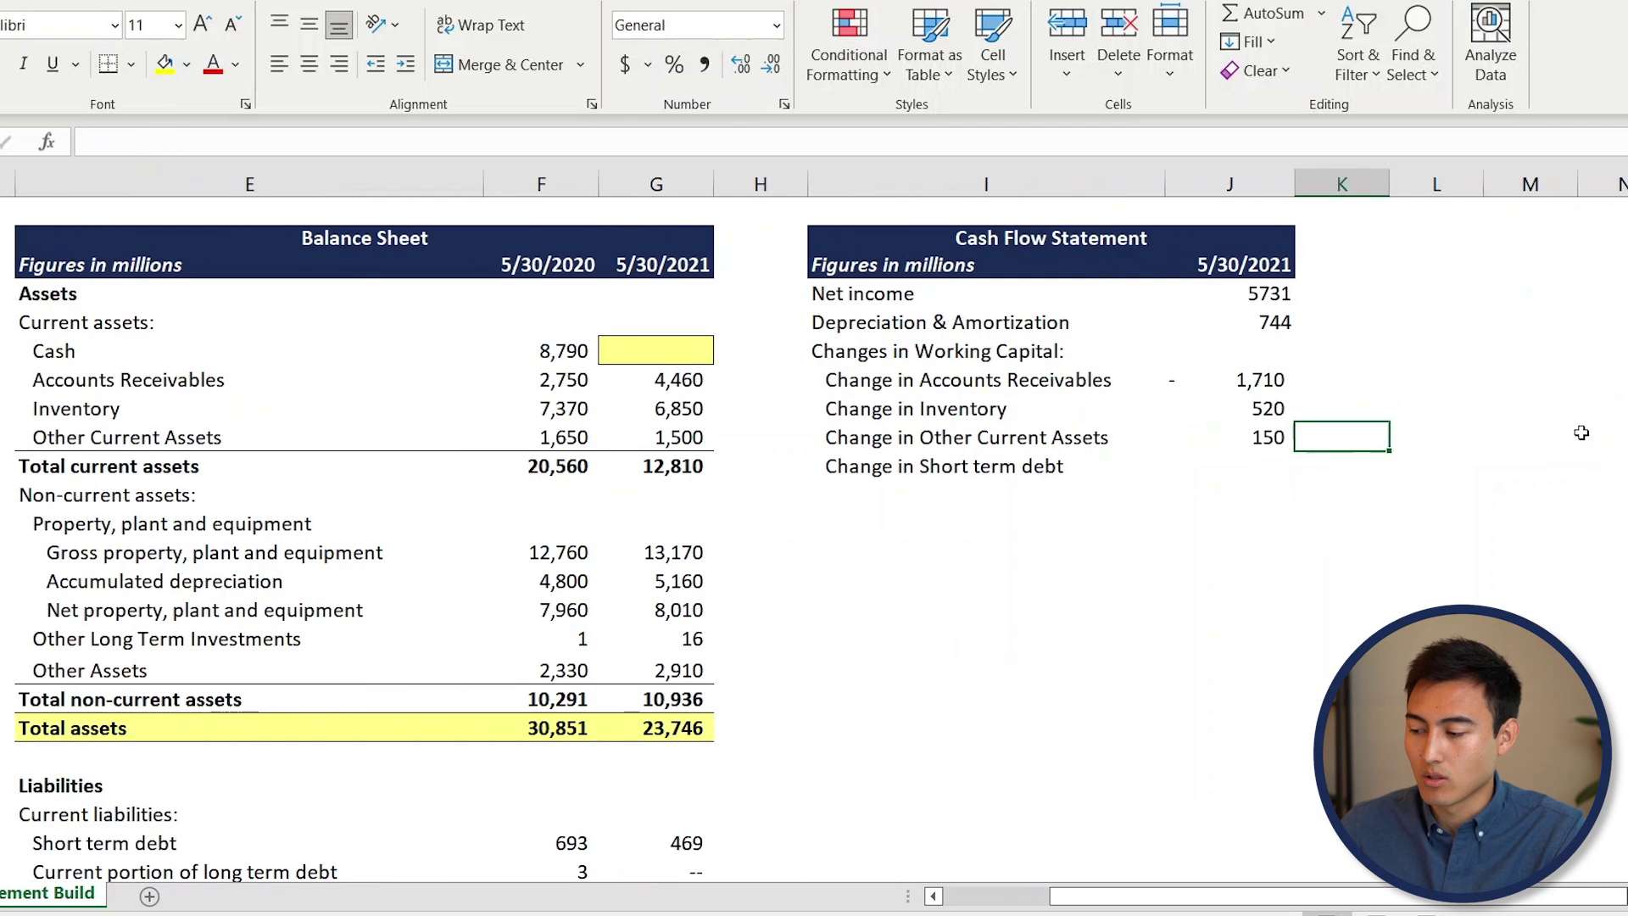
pyautogui.press('Left')
pyautogui.press('Down')
pyautogui.write('=')
pyautogui.press('Down')
pyautogui.press('Down')
pyautogui.press('Down')
pyautogui.press('Down')
pyautogui.press('Down')
pyautogui.press('Down')
pyautogui.press('Down')
pyautogui.press('Down')
pyautogui.press('Down')
pyautogui.press('Down')
pyautogui.press('Down')
pyautogui.press('Left')
pyautogui.press('Left')
pyautogui.press('Left')
pyautogui.press('Left')
pyautogui.press('Right')
pyautogui.press('Down')
pyautogui.press('Down')
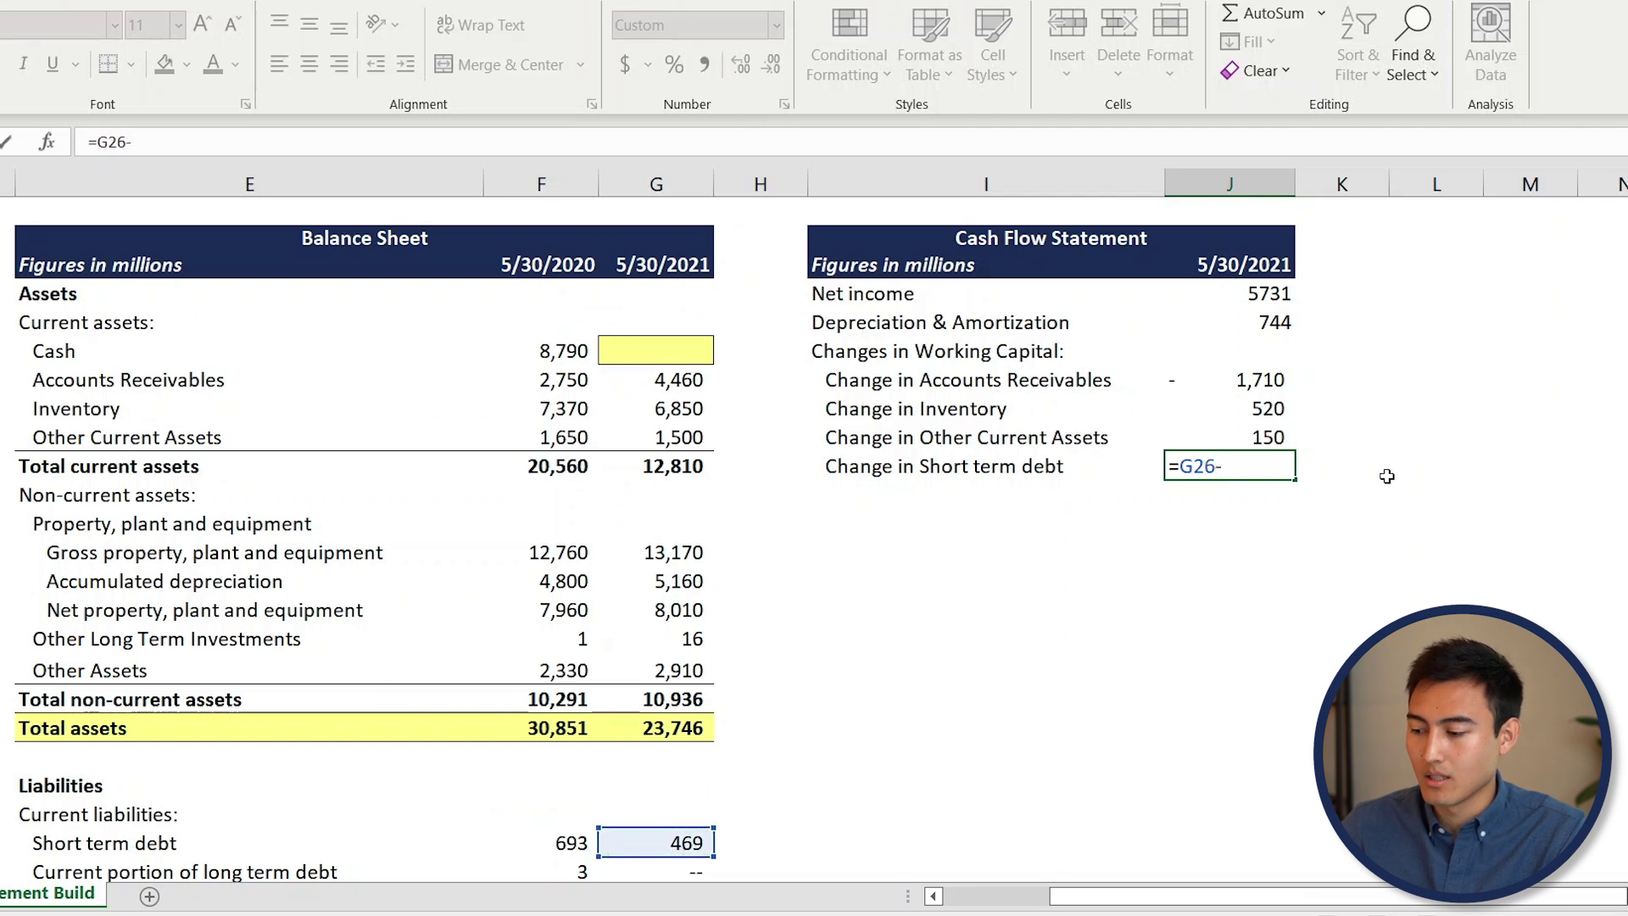
pyautogui.write('-')
pyautogui.press('Left')
pyautogui.press('Left')
pyautogui.press('Left')
pyautogui.press('Left')
pyautogui.press('Down')
pyautogui.press('Down')
pyautogui.press('Down')
pyautogui.press('Down')
pyautogui.press('Down')
pyautogui.press('Down')
pyautogui.press('Down')
pyautogui.press('Down')
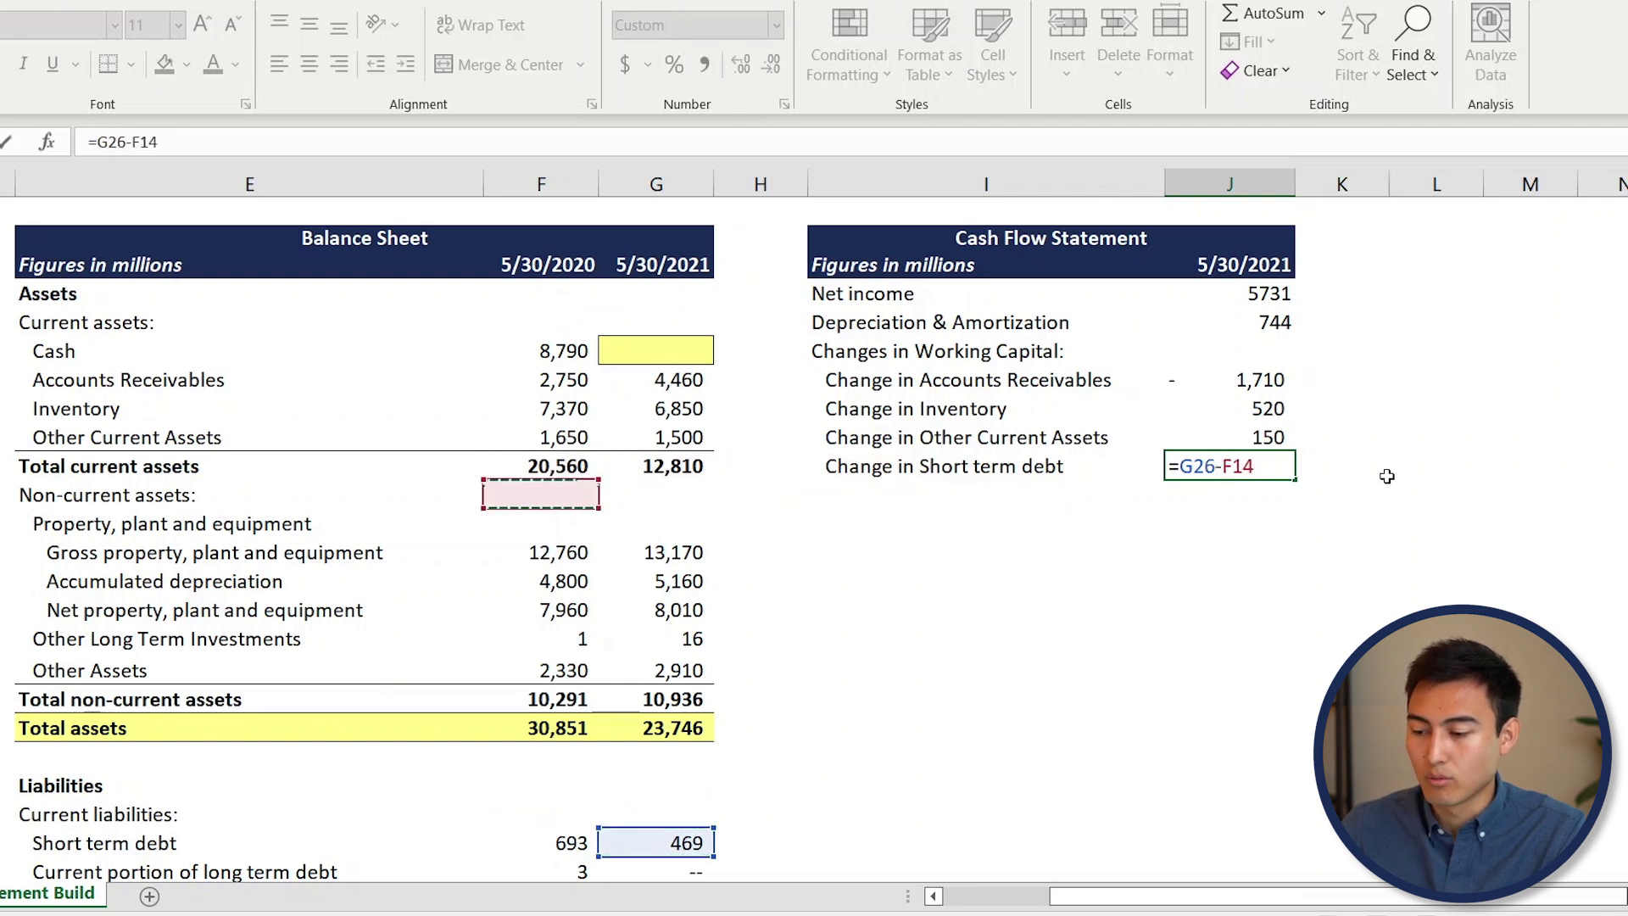
pyautogui.press('Down')
pyautogui.press('Down')
pyautogui.press('Down')
pyautogui.press('Down')
pyautogui.press('Down')
pyautogui.press('Return')
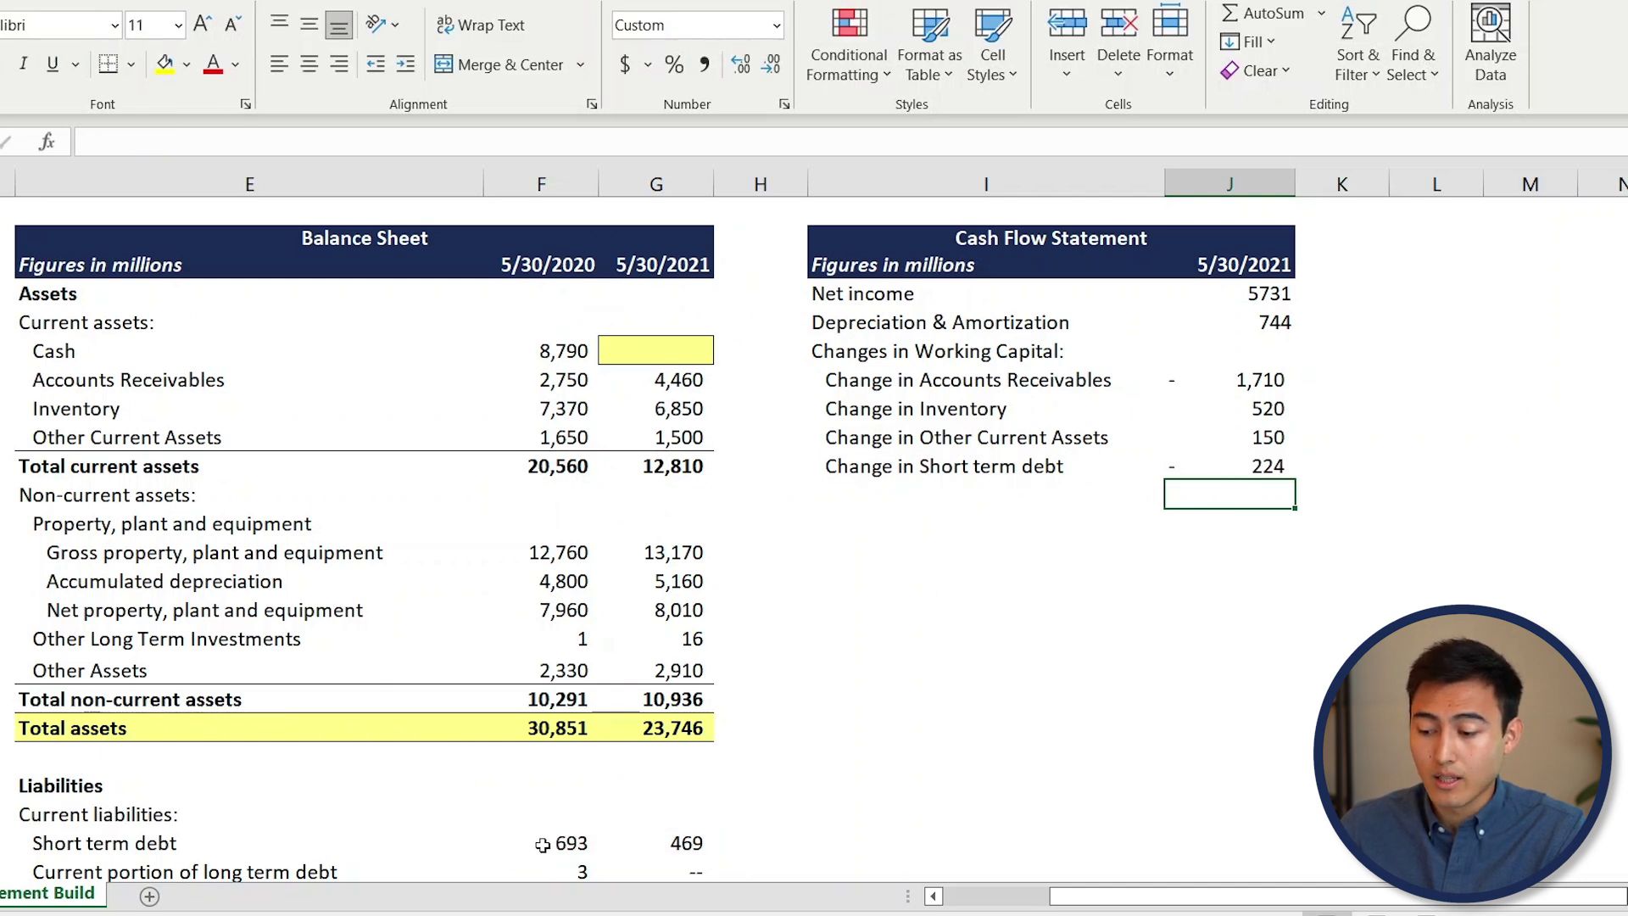
pyautogui.click(543, 844)
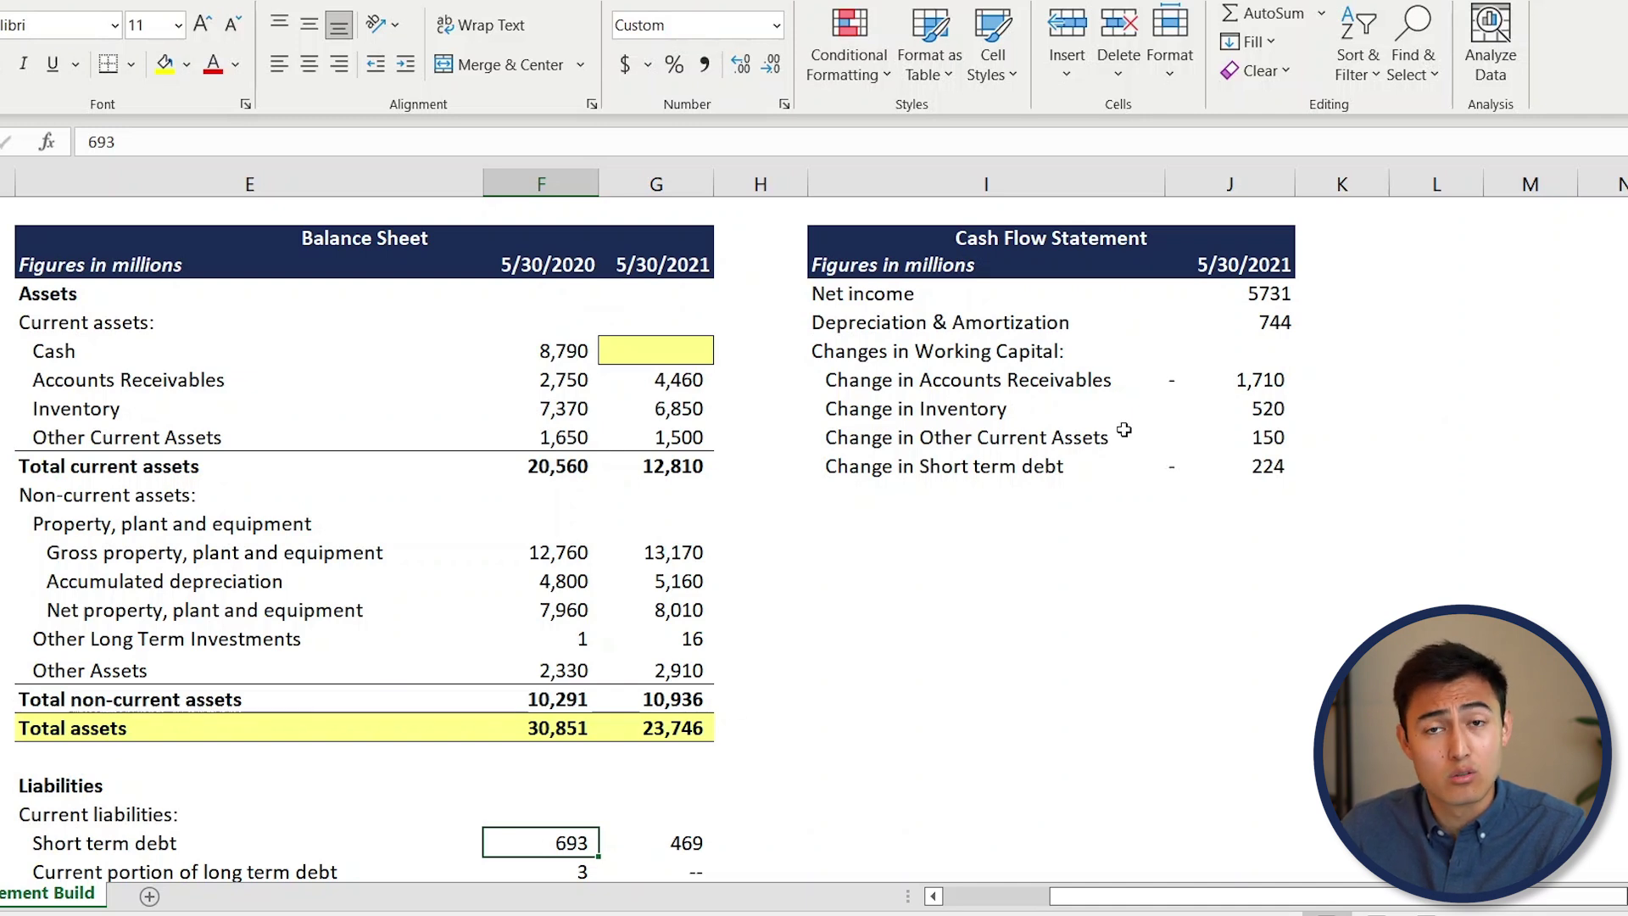
# Copy the Change in Short term debt label to the row below and repoint its reference to Accounts payable in E28
pyautogui.click(1008, 468)
pyautogui.hotkey('ctrl', 'c')
pyautogui.press('Down')
pyautogui.hotkey('ctrl', 'v')
pyautogui.press('F2')
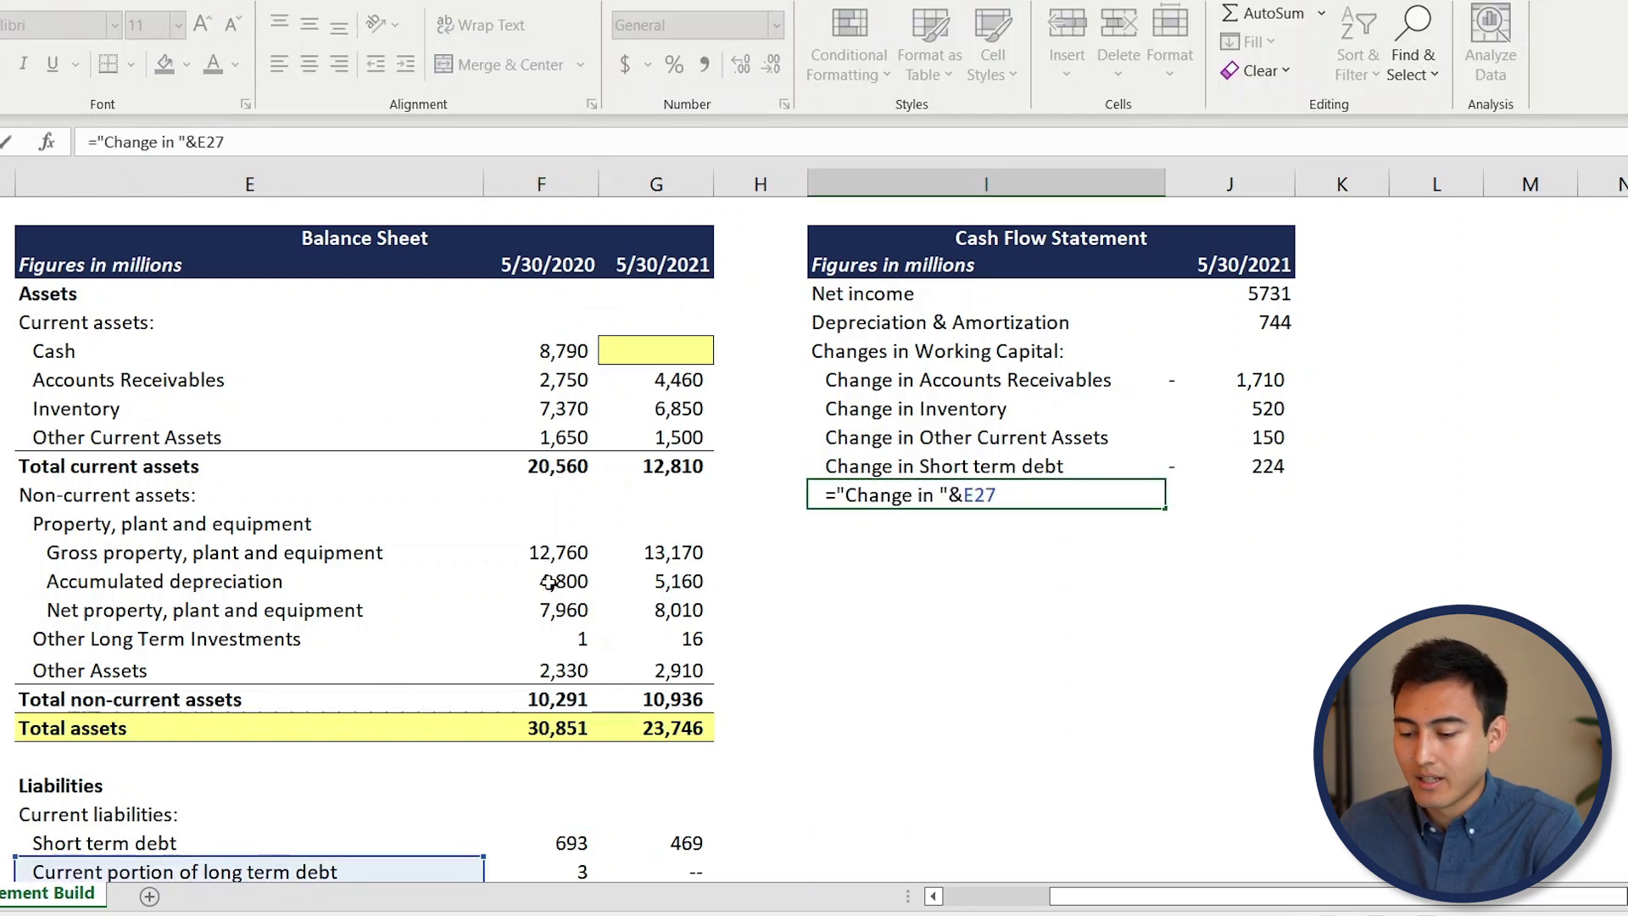
pyautogui.scroll(-2, 278, 611)
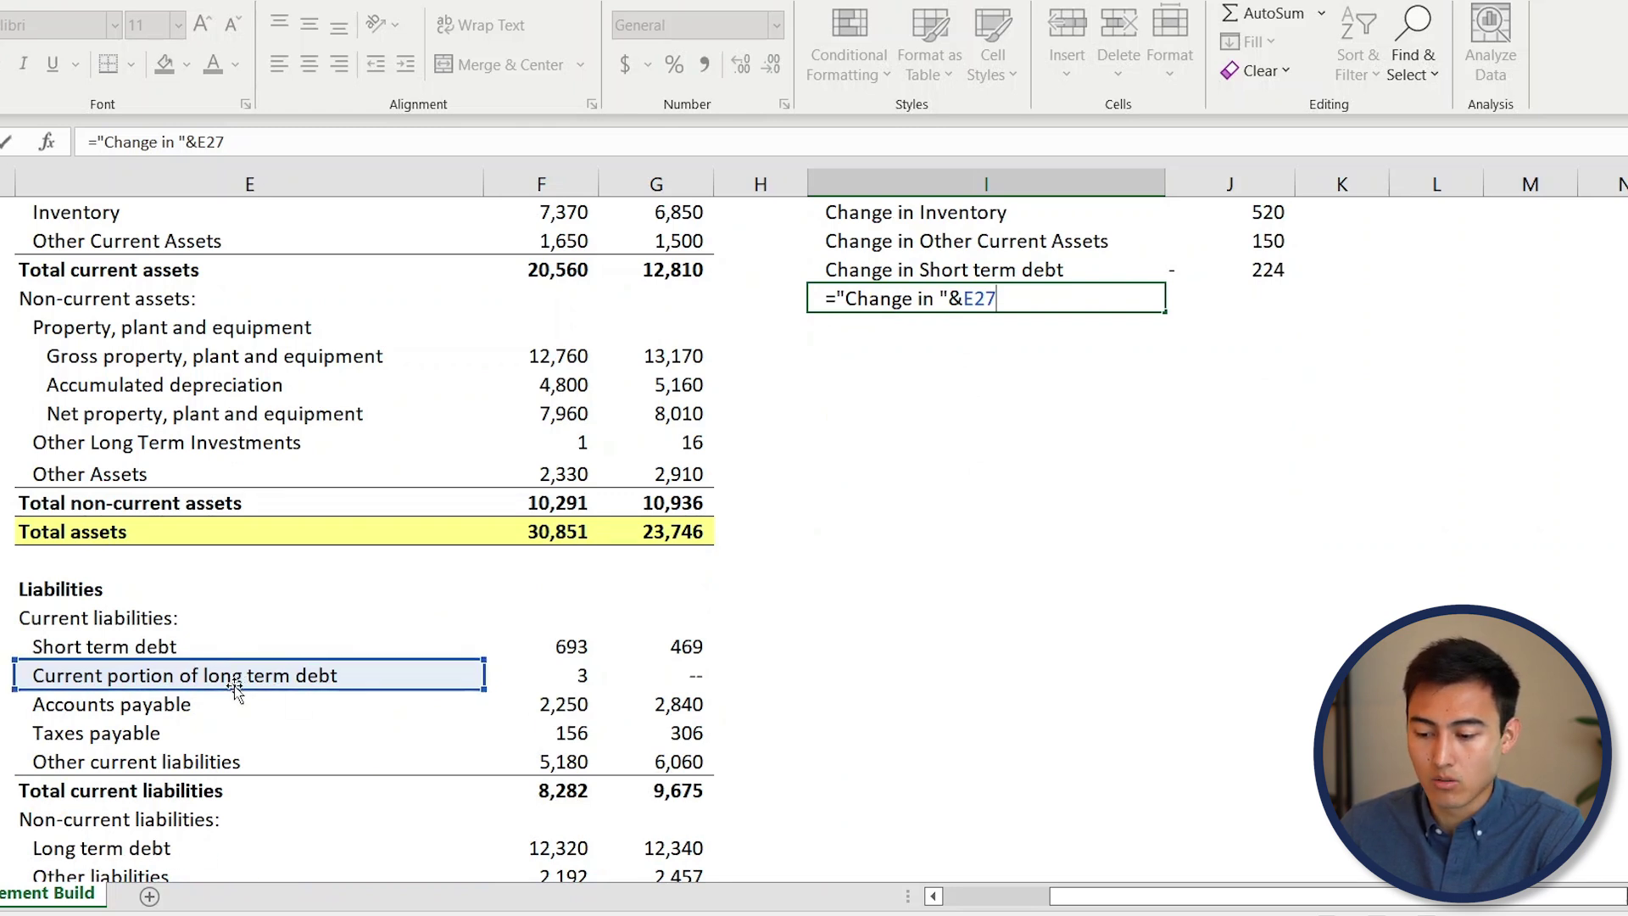
pyautogui.moveTo(234, 689); pyautogui.dragTo(234, 710)
pyautogui.press('Return')
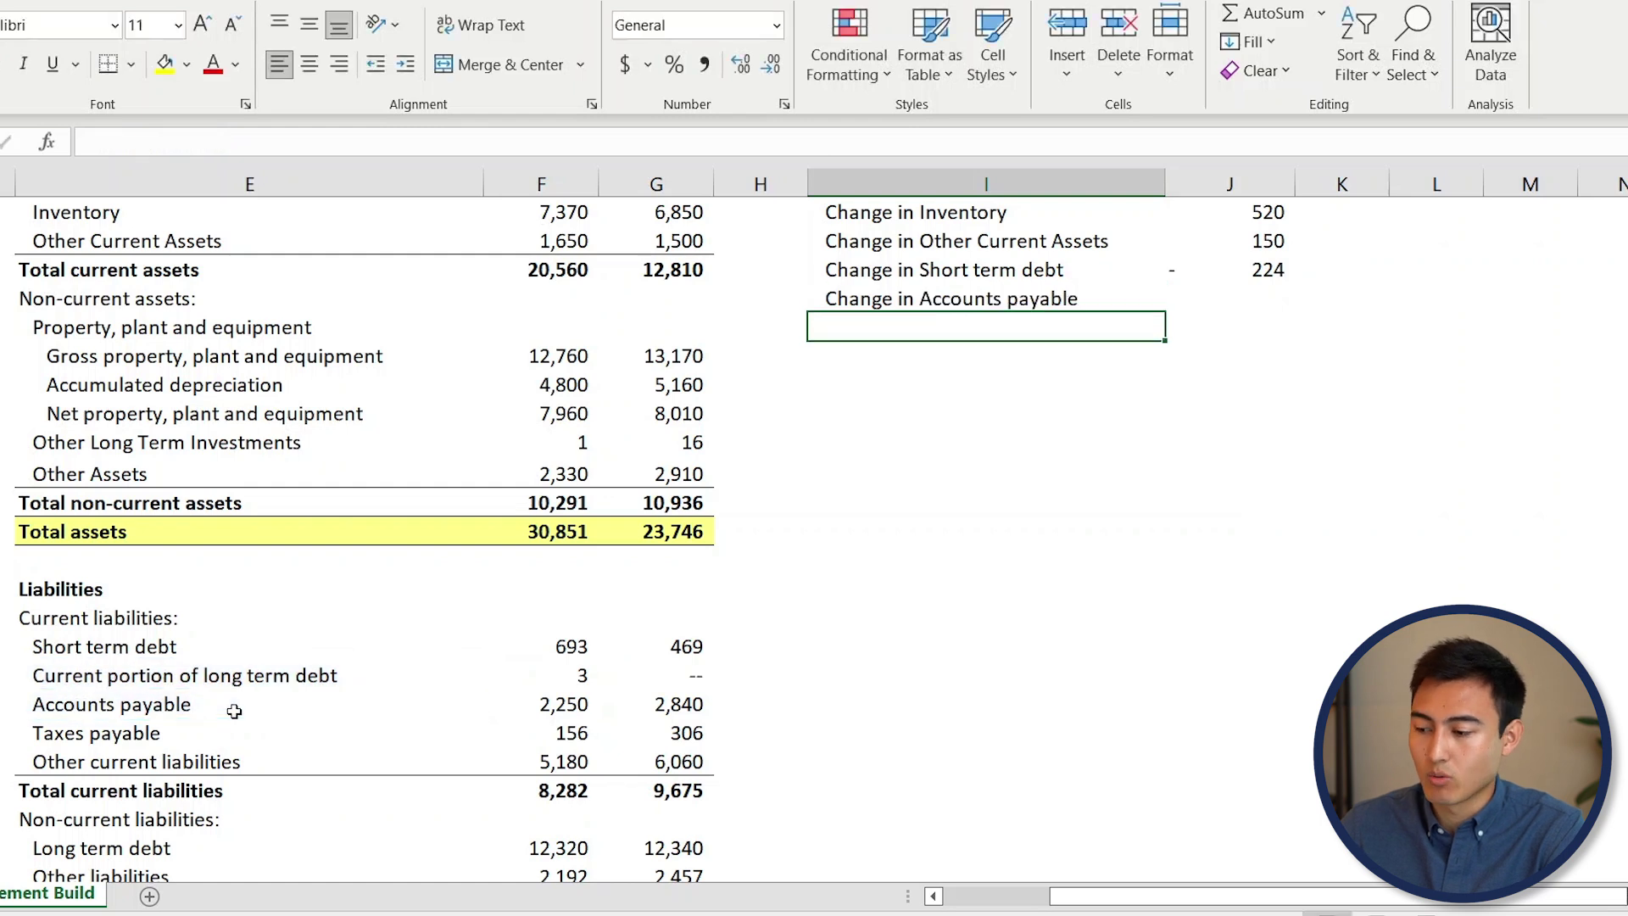
# Calculate the change in Accounts payable in the 5/30/2021 column with the formula =G28-F28
pyautogui.press('Up')
pyautogui.press('Right')
pyautogui.press('Right')
pyautogui.press('Up')
pyautogui.press('Left')
pyautogui.press('Down')
pyautogui.write('=')
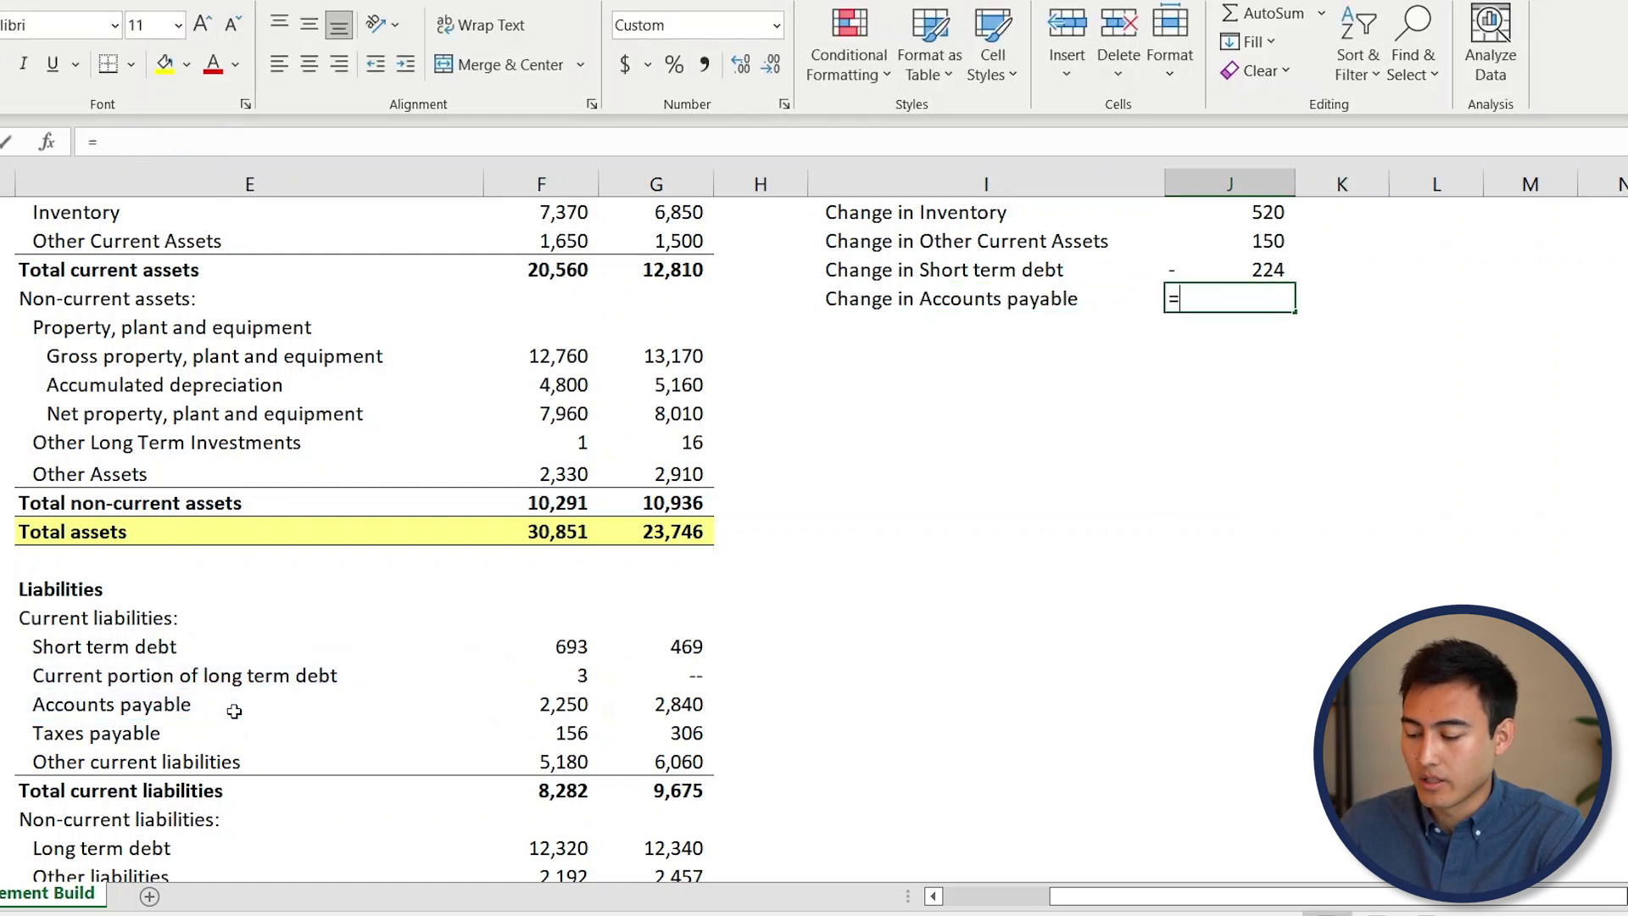
pyautogui.press('Left')
pyautogui.press('Left')
pyautogui.press('Left')
pyautogui.press('Down')
pyautogui.press('Down')
pyautogui.press('Down')
pyautogui.press('Down')
pyautogui.press('Down')
pyautogui.press('Down')
pyautogui.press('Down')
pyautogui.press('Down')
pyautogui.press('Down')
pyautogui.press('Down')
pyautogui.press('Down')
pyautogui.press('Down')
pyautogui.press('Down')
pyautogui.press('Down')
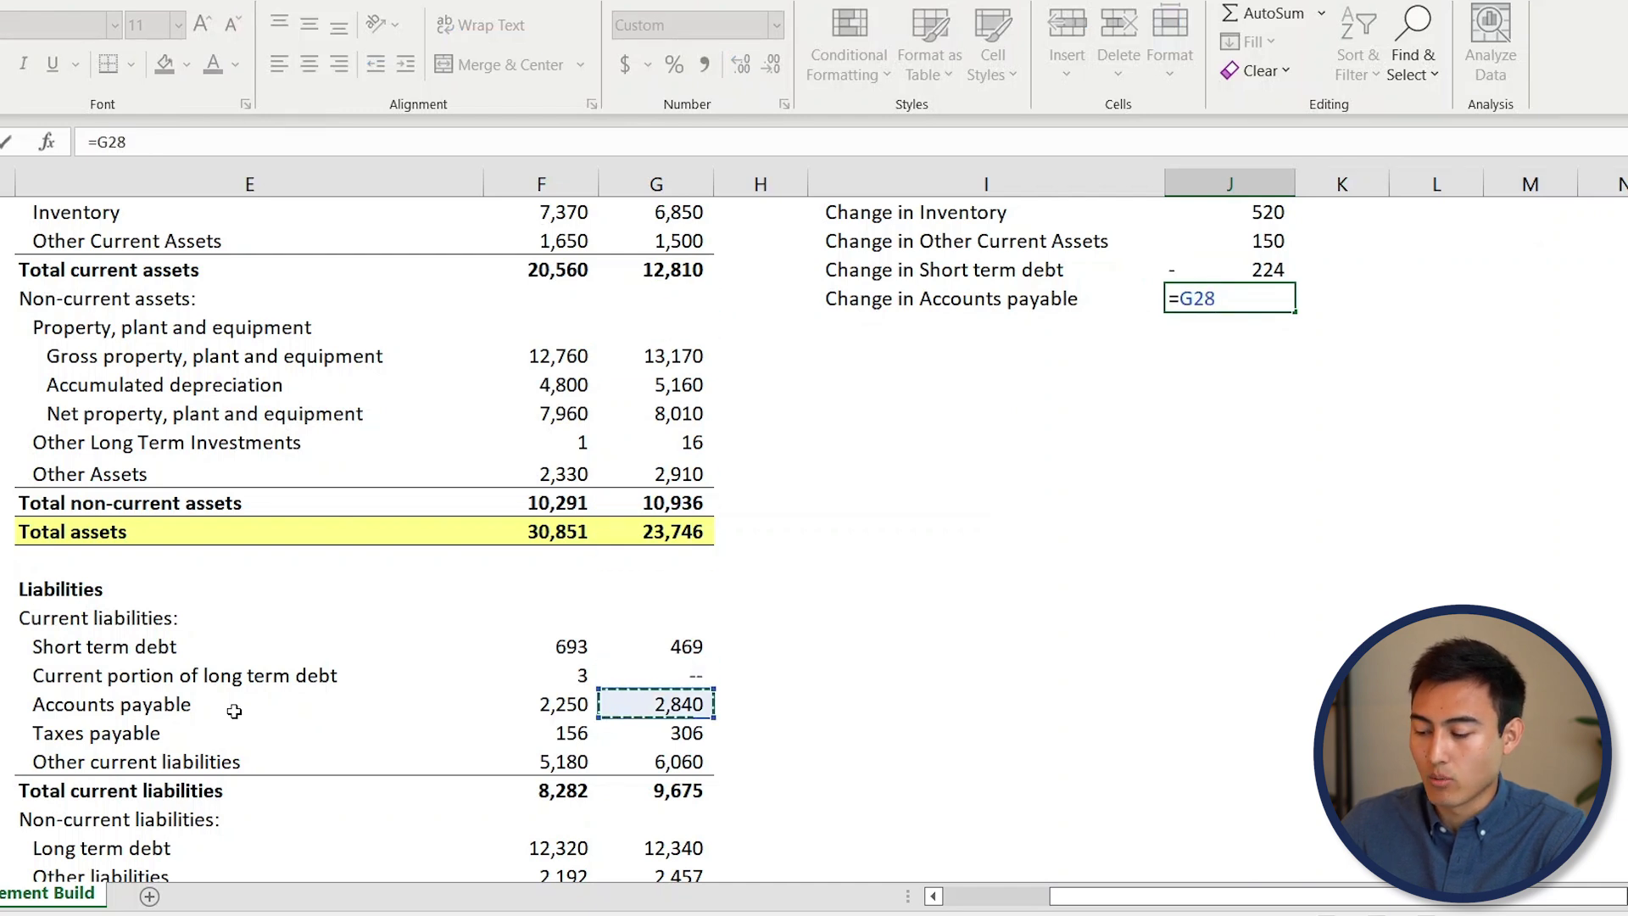
pyautogui.write('-')
pyautogui.press('Left')
pyautogui.press('Left')
pyautogui.press('Left')
pyautogui.press('Left')
pyautogui.press('Down')
pyautogui.press('Down')
pyautogui.press('Down')
pyautogui.press('Down')
pyautogui.press('Down')
pyautogui.press('Down')
pyautogui.press('Down')
pyautogui.press('Down')
pyautogui.press('Down')
pyautogui.press('Down')
pyautogui.press('Down')
pyautogui.press('Down')
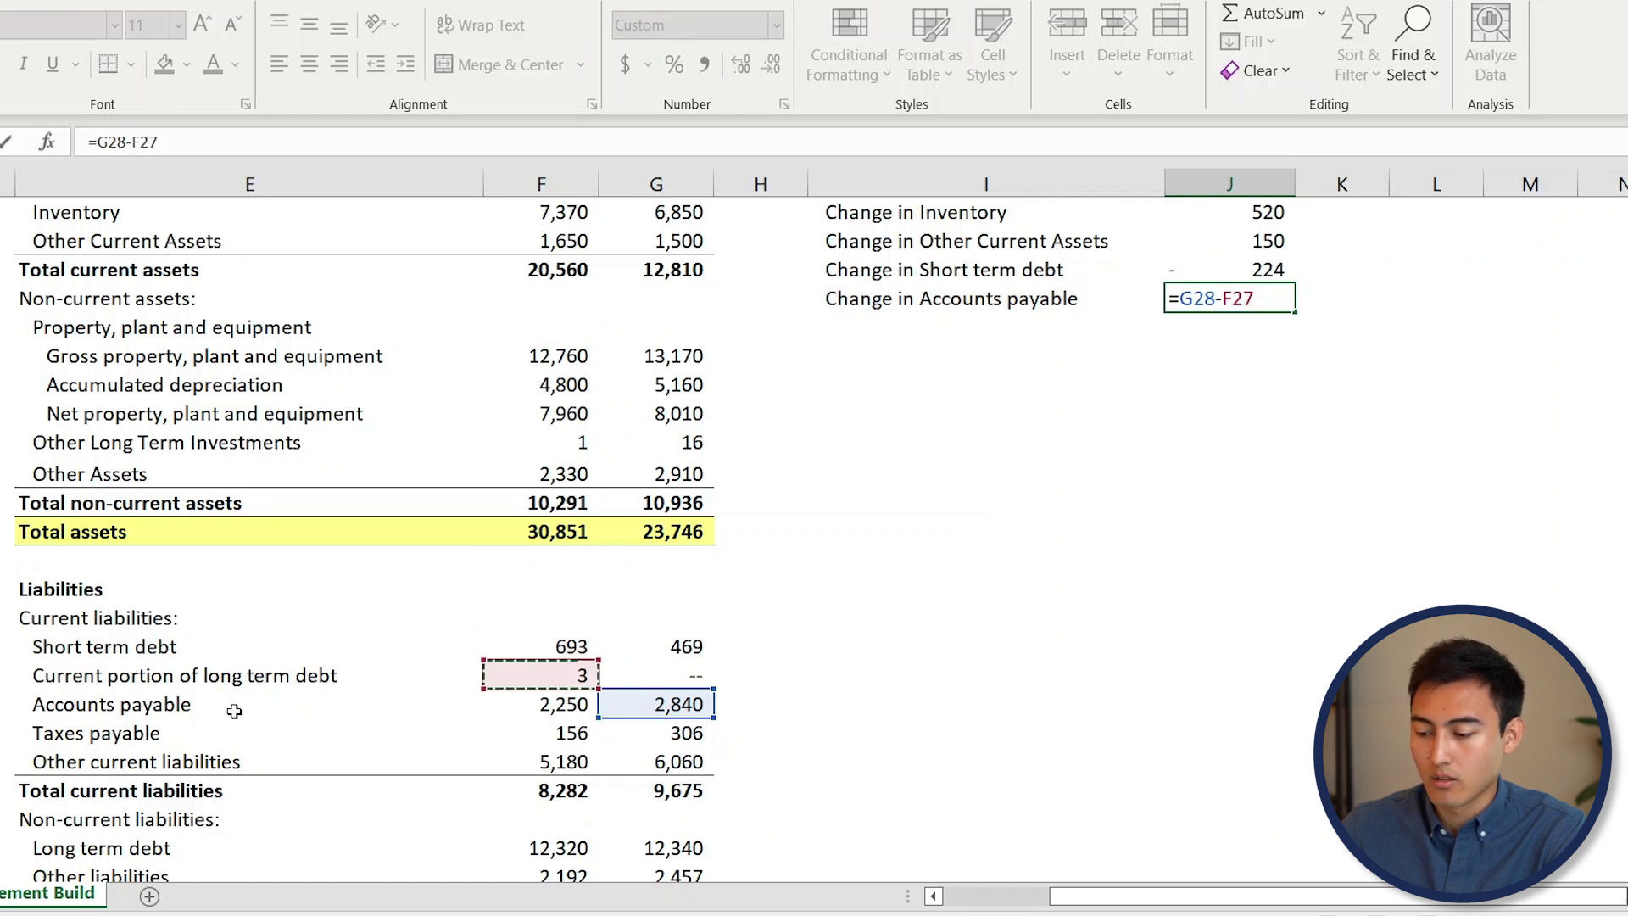
pyautogui.press('Return')
# Copy the Change in Accounts payable label and formula down two rows for Taxes payable and Other Current Liabilities
pyautogui.press('Up')
pyautogui.press('Left')
pyautogui.hotkey('shift', 'Right')
pyautogui.hotkey('ctrl', 'c')
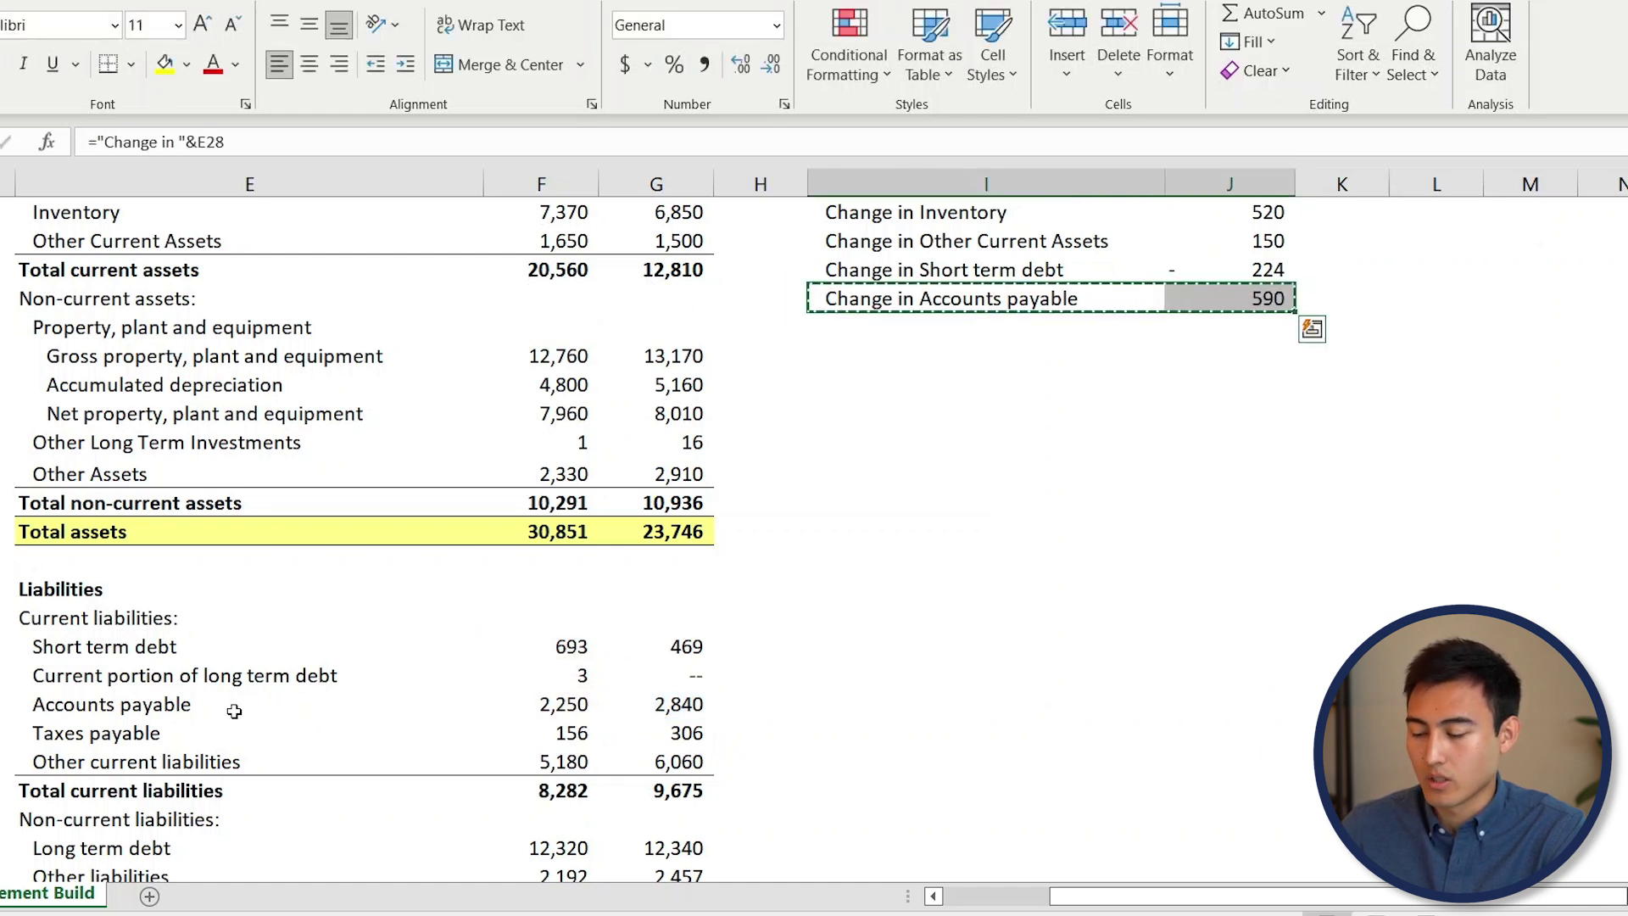
pyautogui.hotkey('shift', 'Down')
pyautogui.hotkey('shift', 'Down')
pyautogui.hotkey('ctrl', 'v')
pyautogui.press('Down')
pyautogui.press('Down')
pyautogui.press('Down')
pyautogui.press('Up')
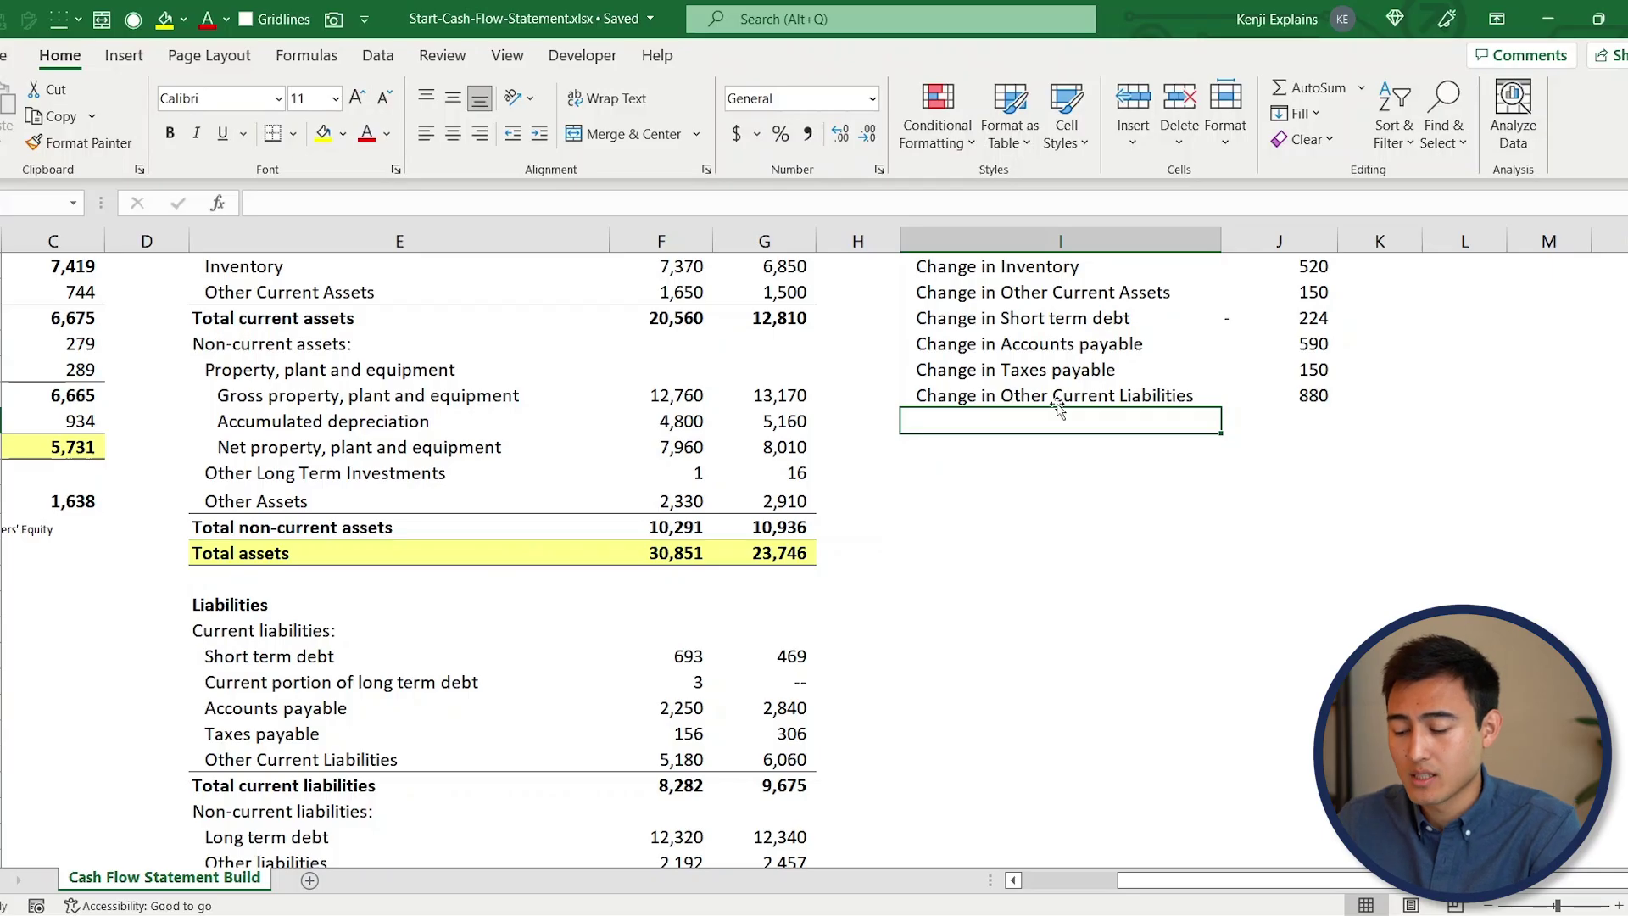
# Add a Cash Flow from Operating Activities row below the working capital changes, summing J7:J16 in the 5/30/2021 column
pyautogui.write('Cash F')
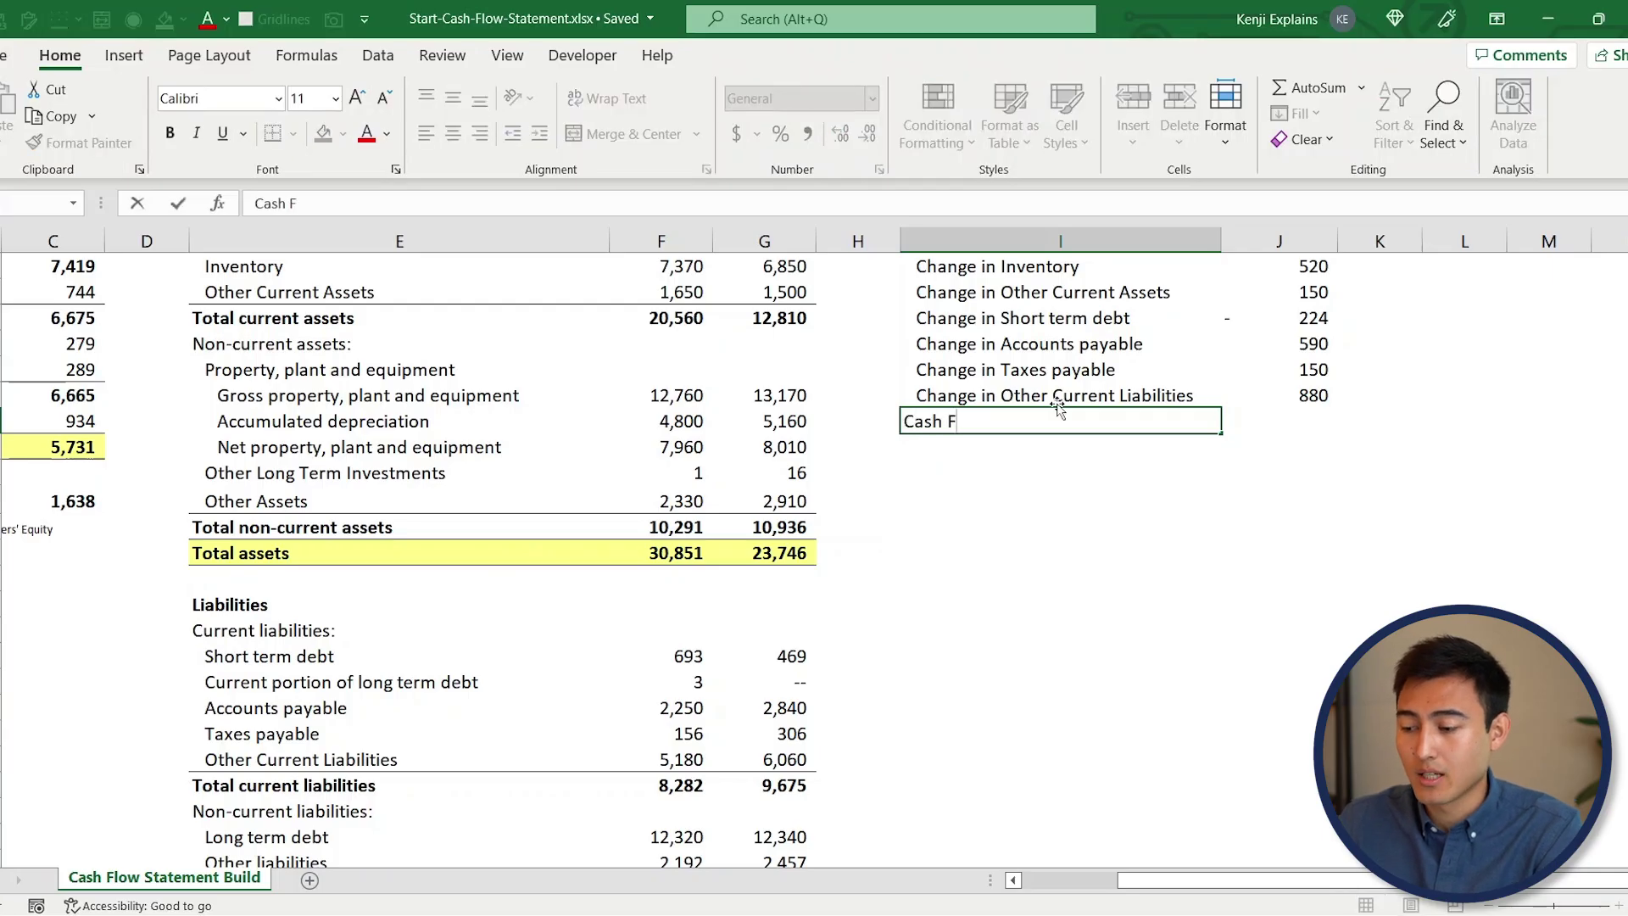
pyautogui.write('low from Operating Activities')
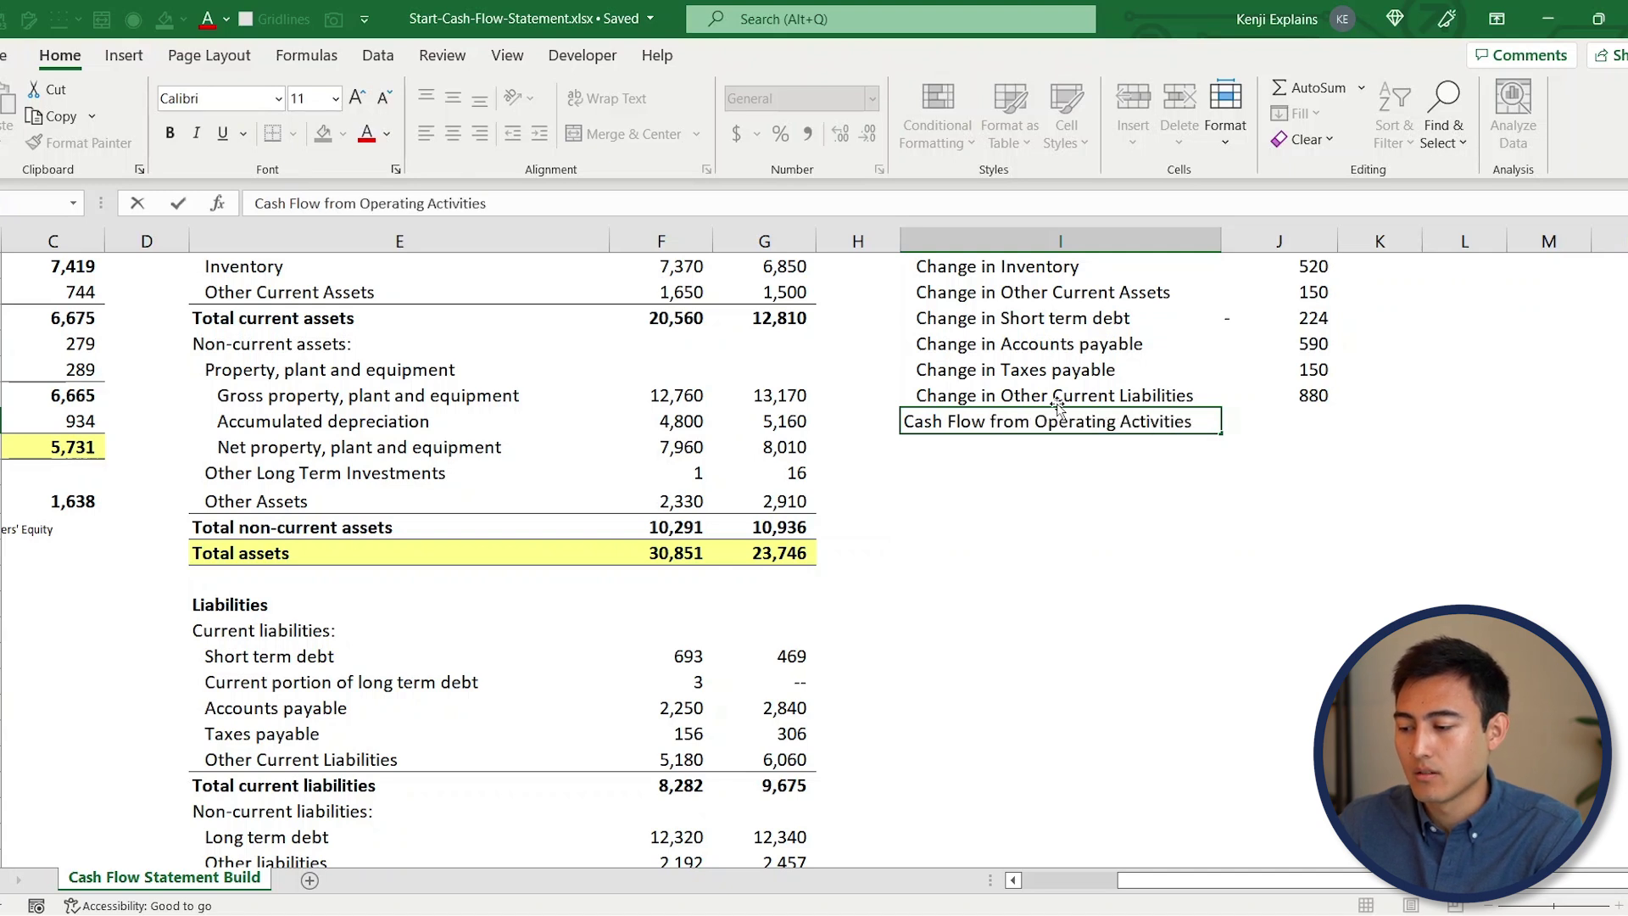
pyautogui.press('Tab')
pyautogui.write('=sum(')
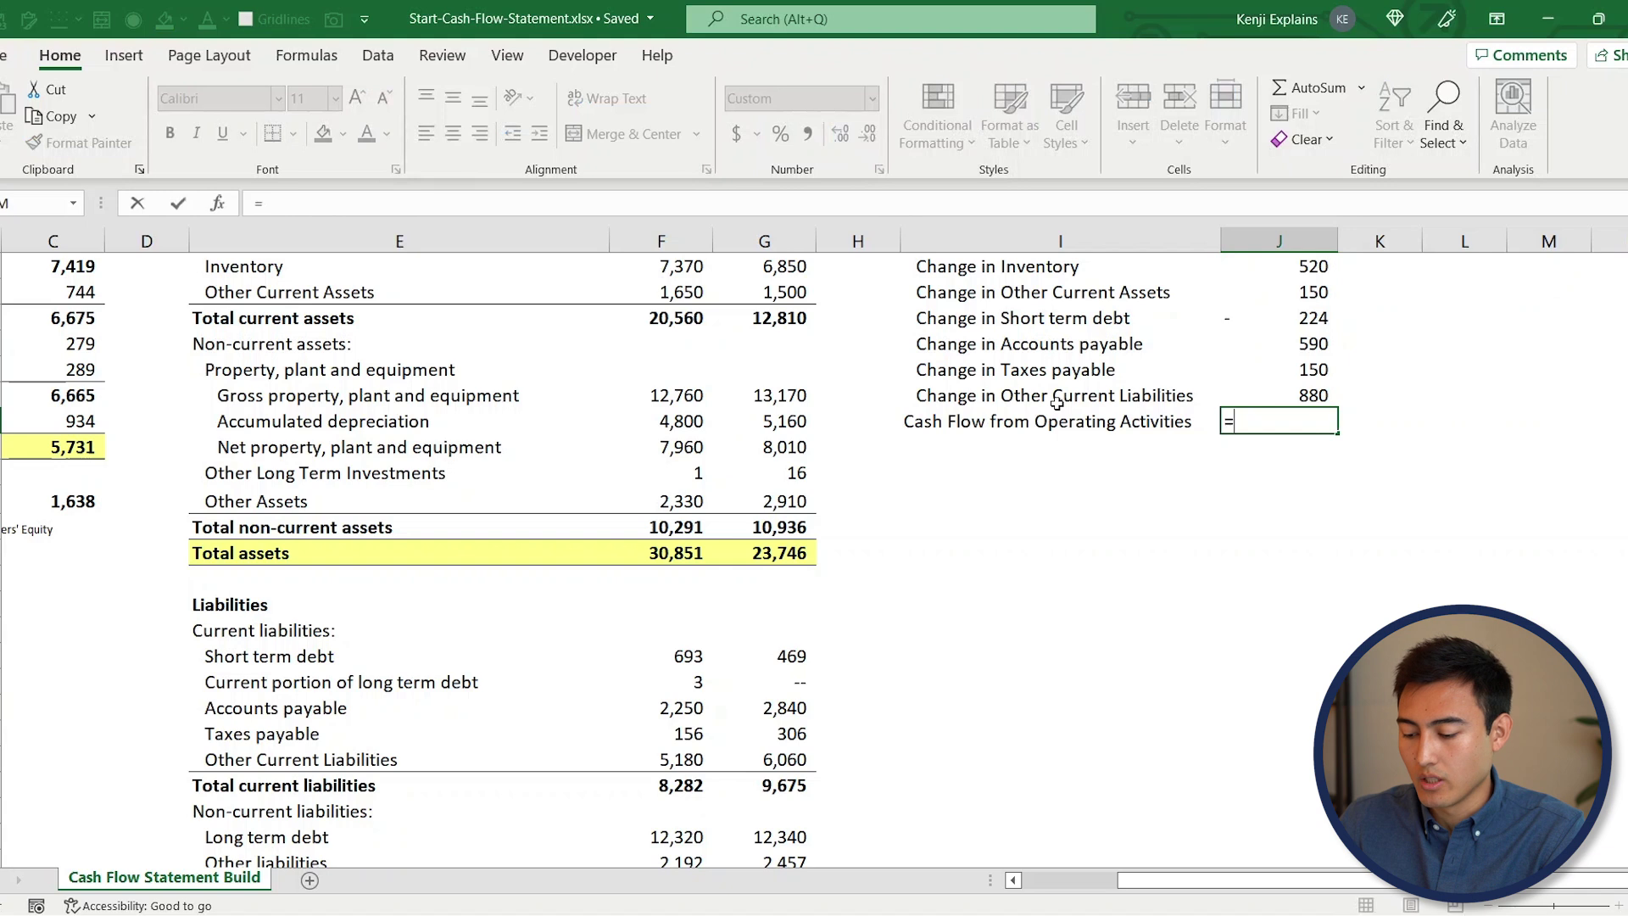
pyautogui.press('Up')
pyautogui.press('Up')
pyautogui.press('Up')
pyautogui.hotkey('shift', 'Up')
pyautogui.hotkey('shift', 'Up')
pyautogui.hotkey('shift', 'Up')
pyautogui.hotkey('shift', 'Up')
pyautogui.hotkey('shift', 'Up')
pyautogui.hotkey('shift', 'Up')
pyautogui.hotkey('shift', 'Up')
pyautogui.hotkey('shift', 'Up')
pyautogui.hotkey('shift', 'Up')
pyautogui.hotkey('shift', 'Left')
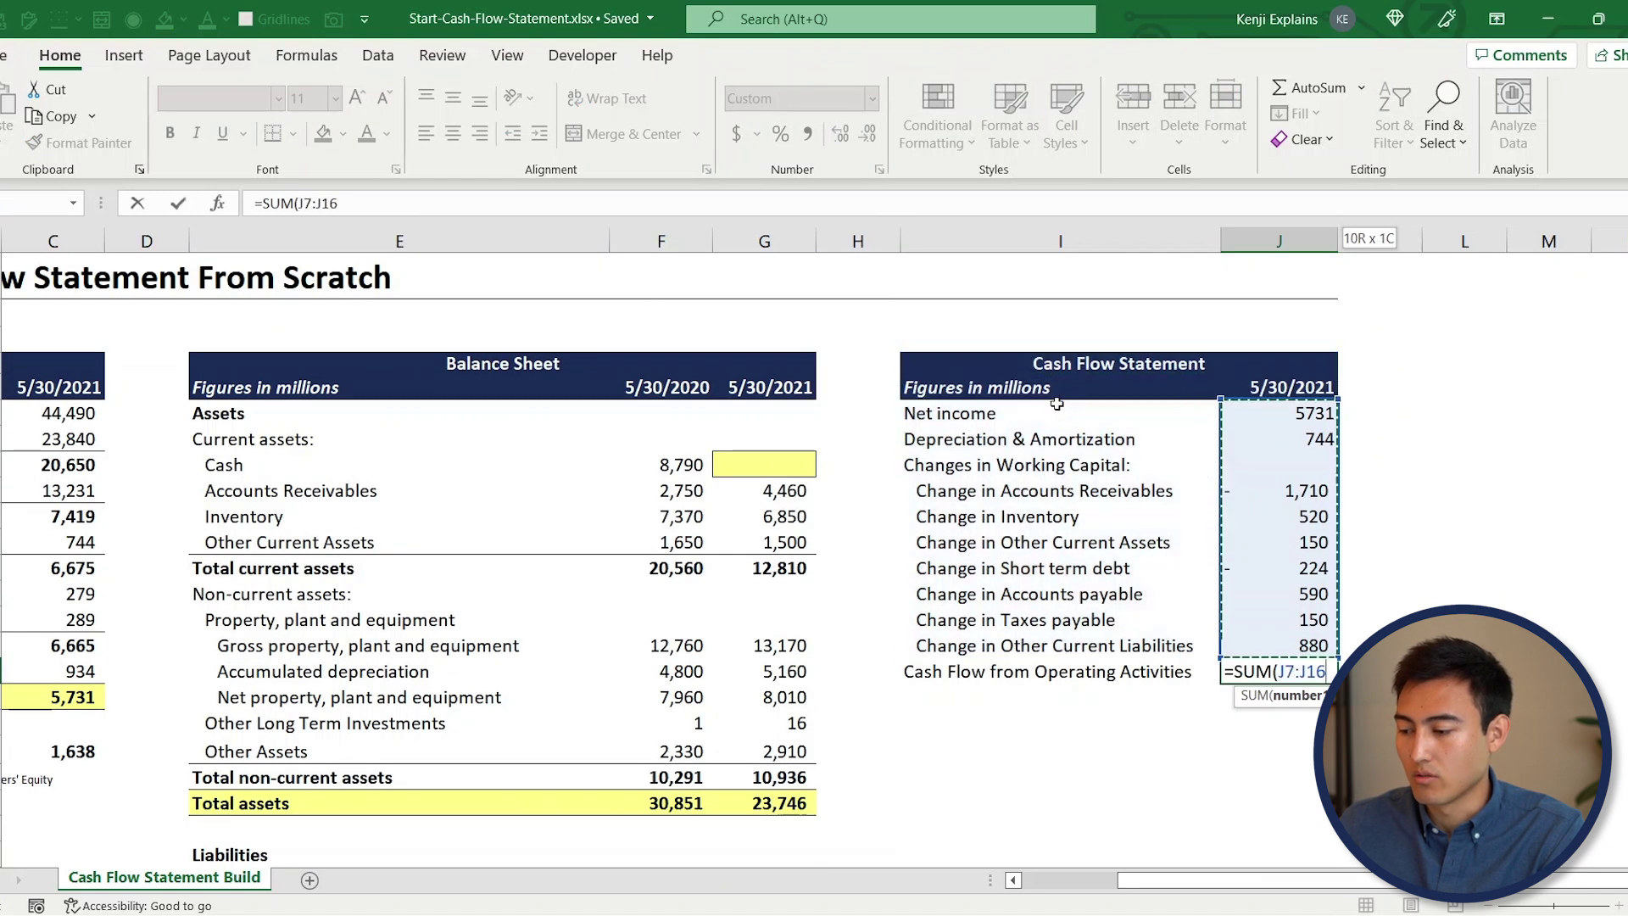
pyautogui.press('Return')
pyautogui.press('Up')
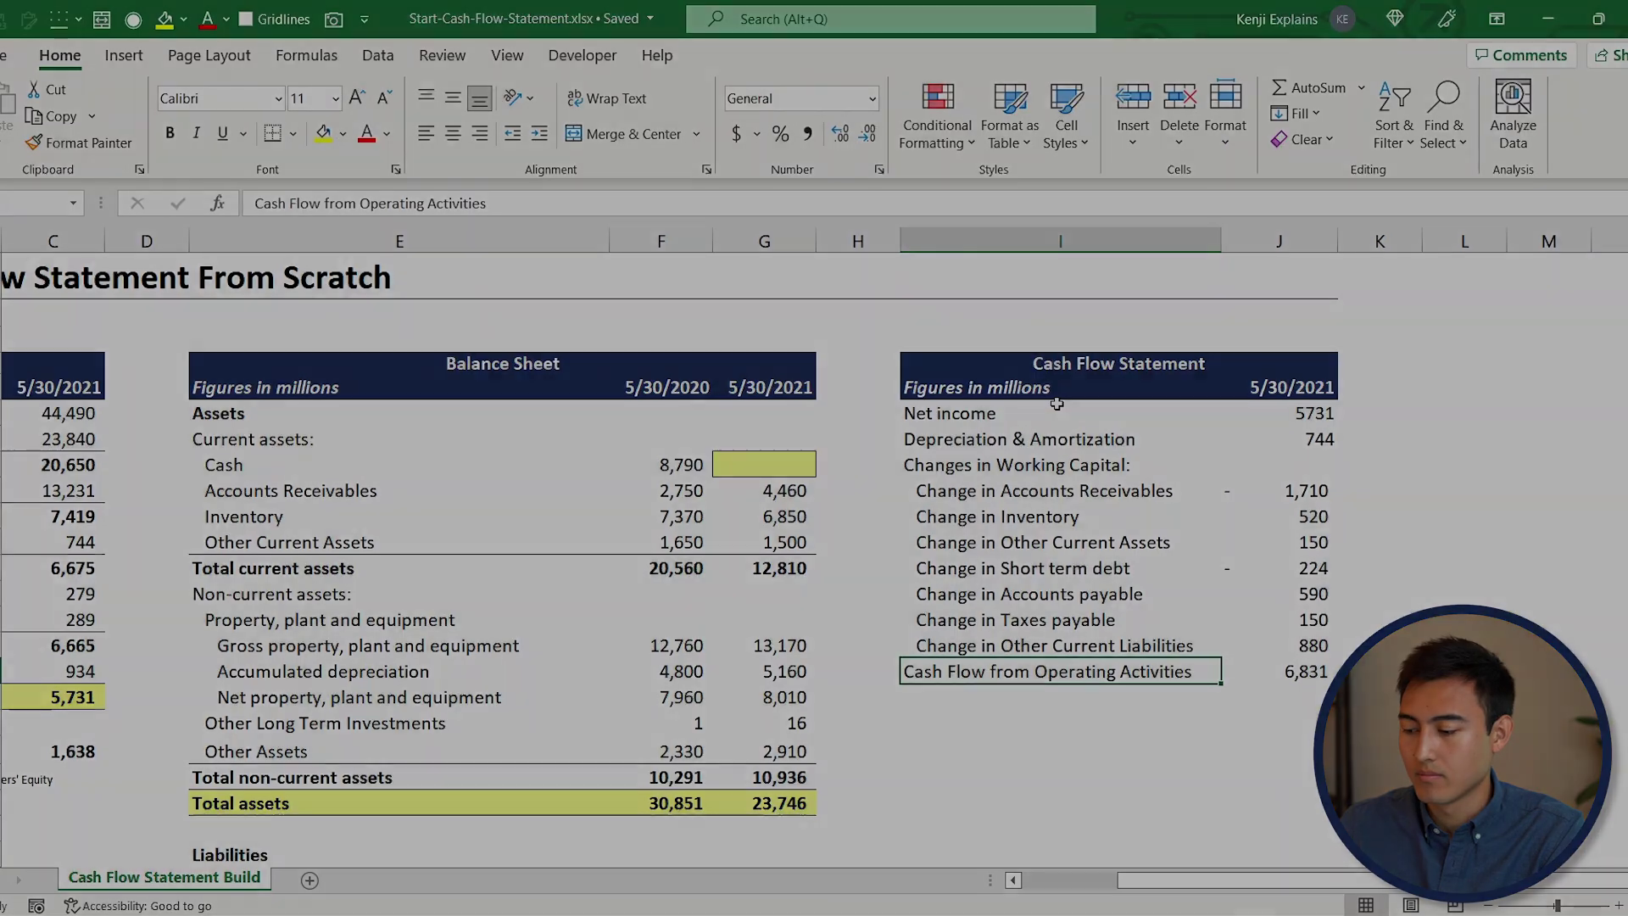
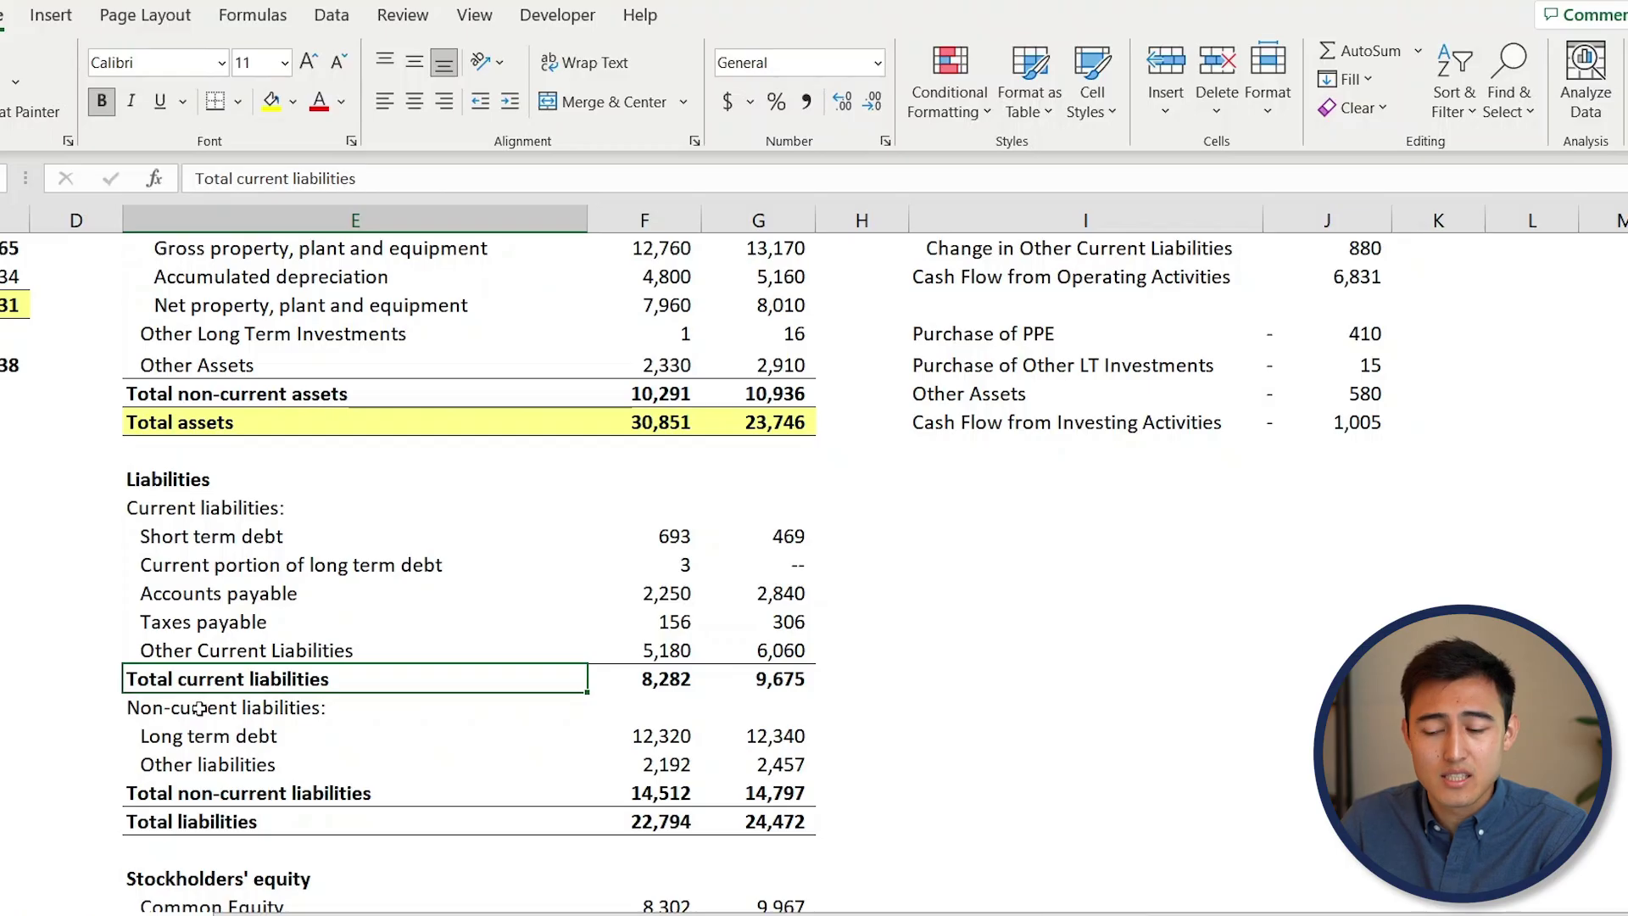
# Enter the label Increase in LT Debt two rows below Cash Flow from Investing Activities
pyautogui.click(198, 709)
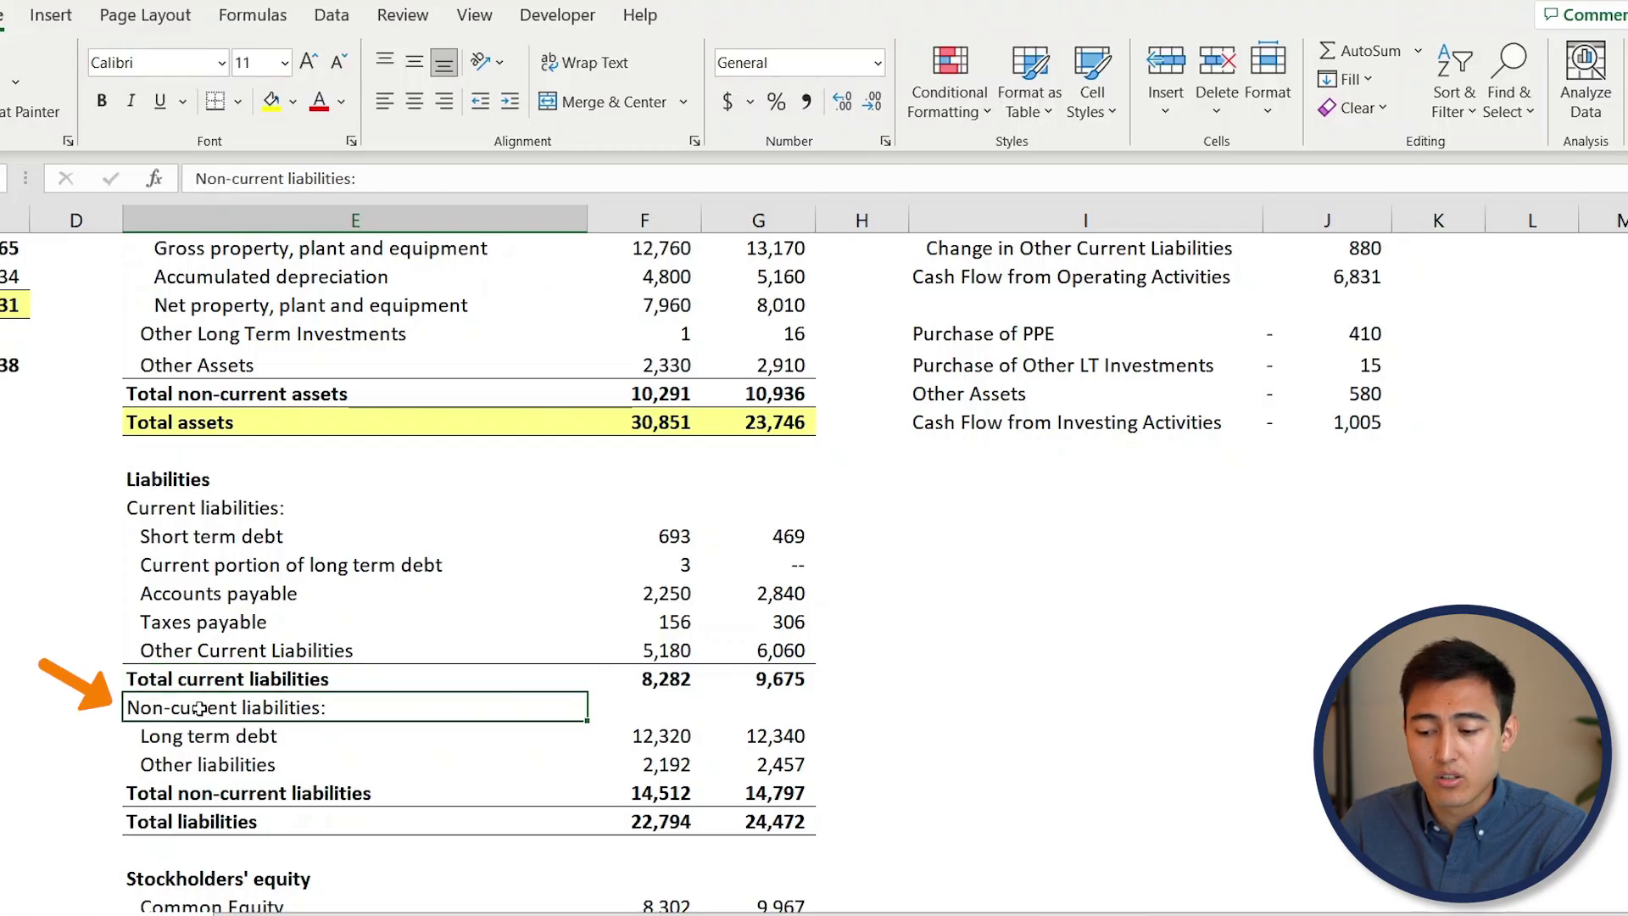
pyautogui.click(338, 738)
pyautogui.hotkey('shift', 'Down')
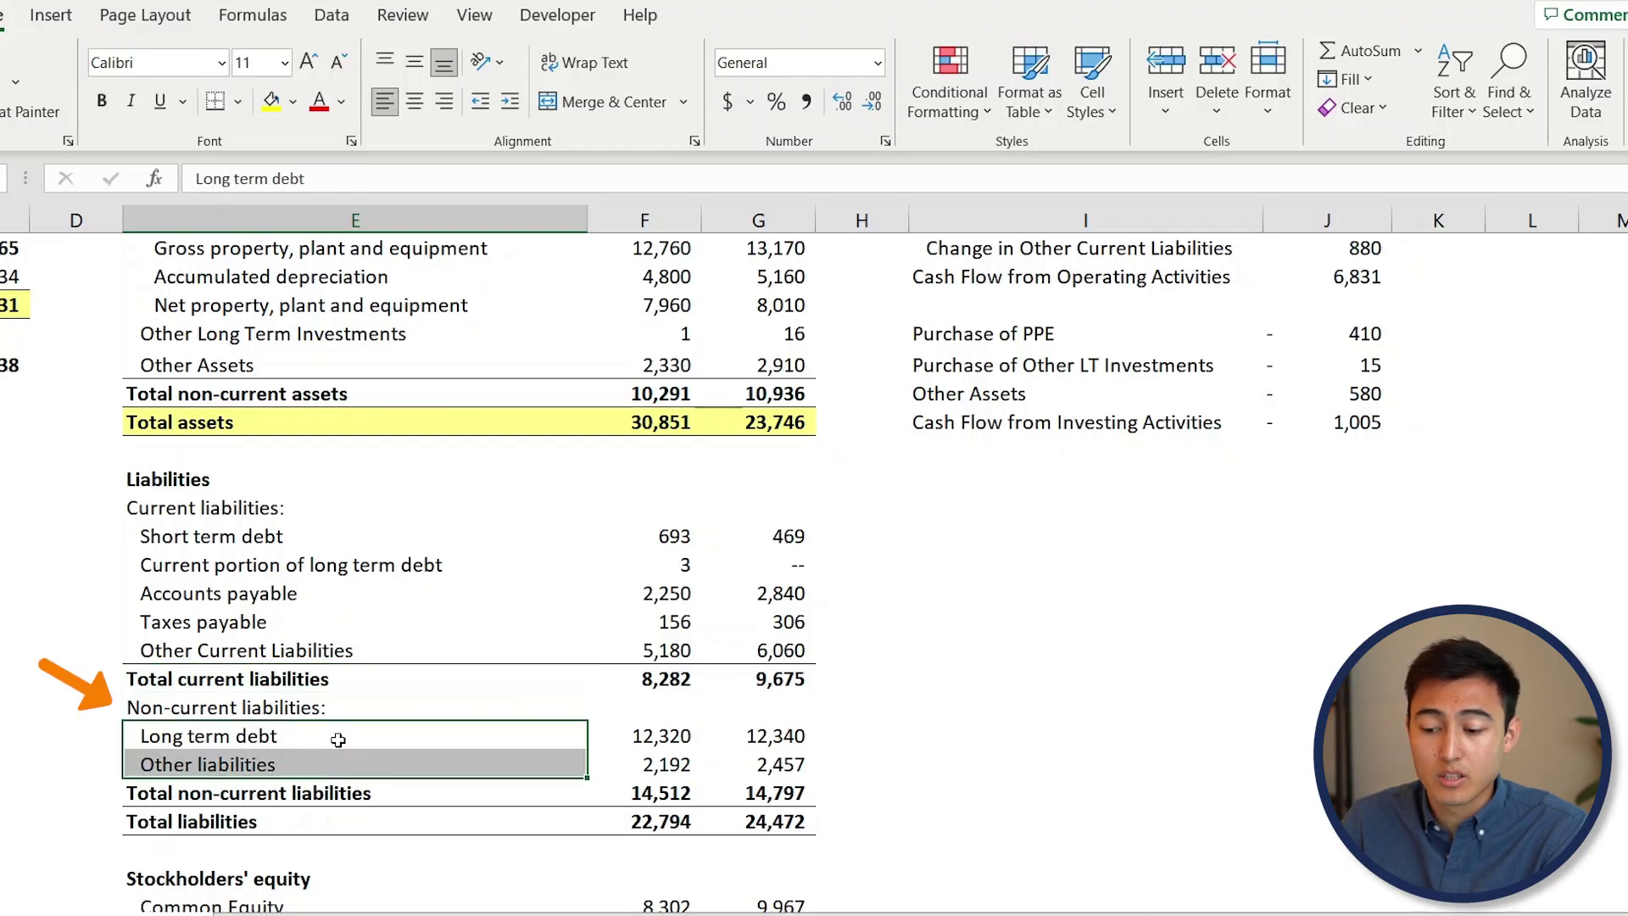
pyautogui.press('Right')
pyautogui.press('Right')
pyautogui.press('Right')
pyautogui.press('Right')
pyautogui.press('Up')
pyautogui.press('Up')
pyautogui.press('Up')
pyautogui.press('Up')
pyautogui.press('Up')
pyautogui.press('Up')
pyautogui.press('Up')
pyautogui.press('Up')
pyautogui.press('Up')
pyautogui.press('Up')
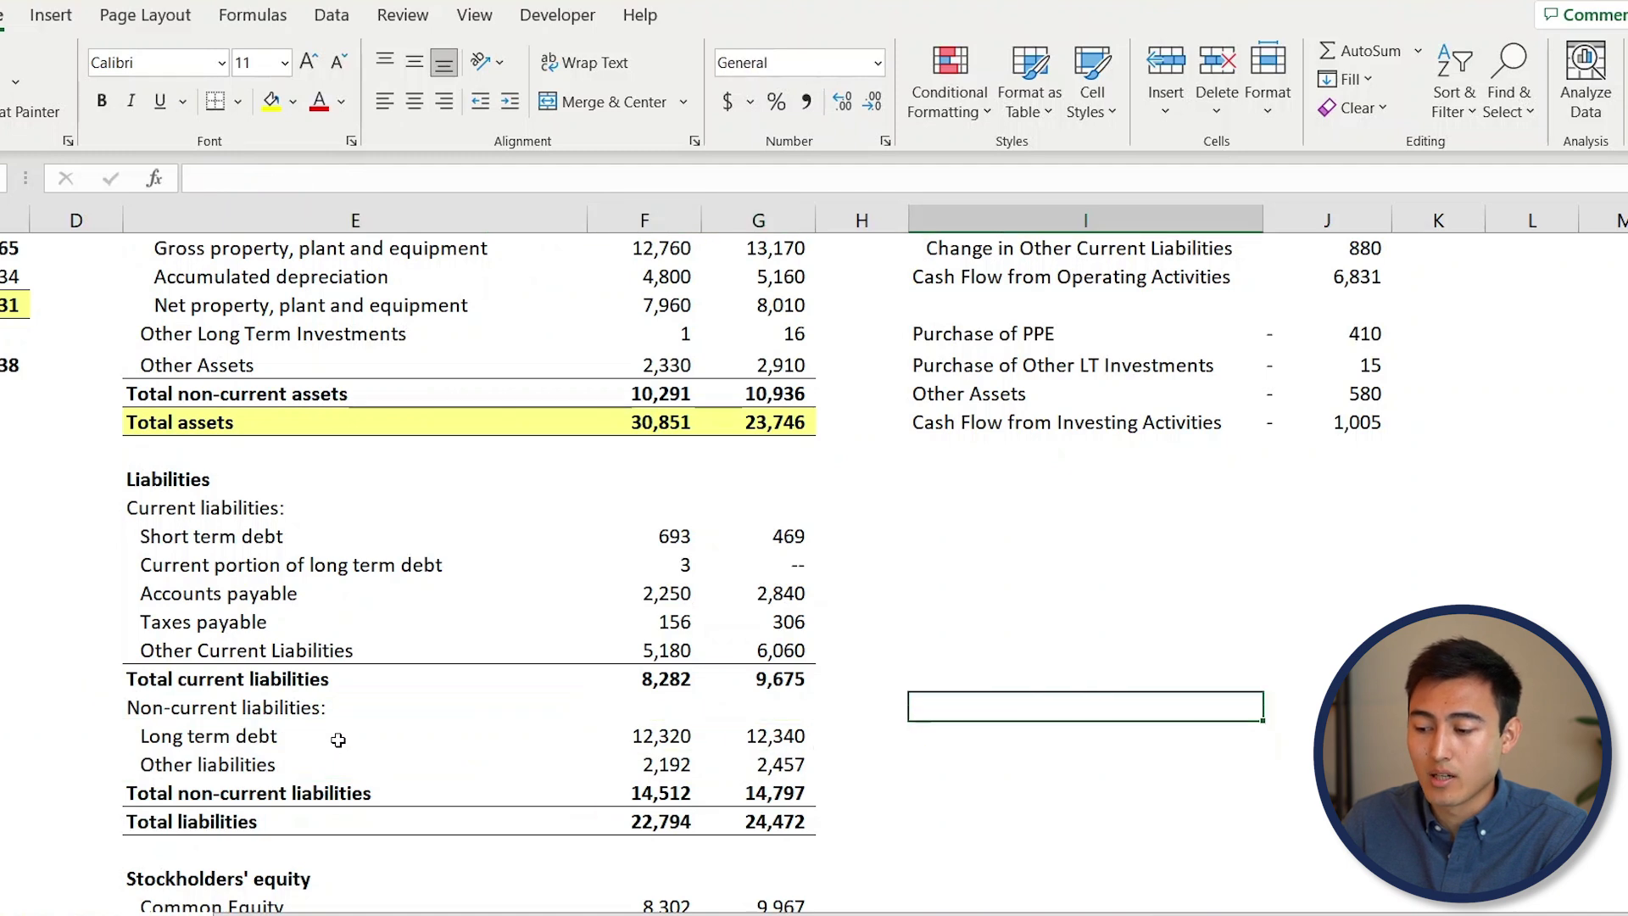
pyautogui.press('Down')
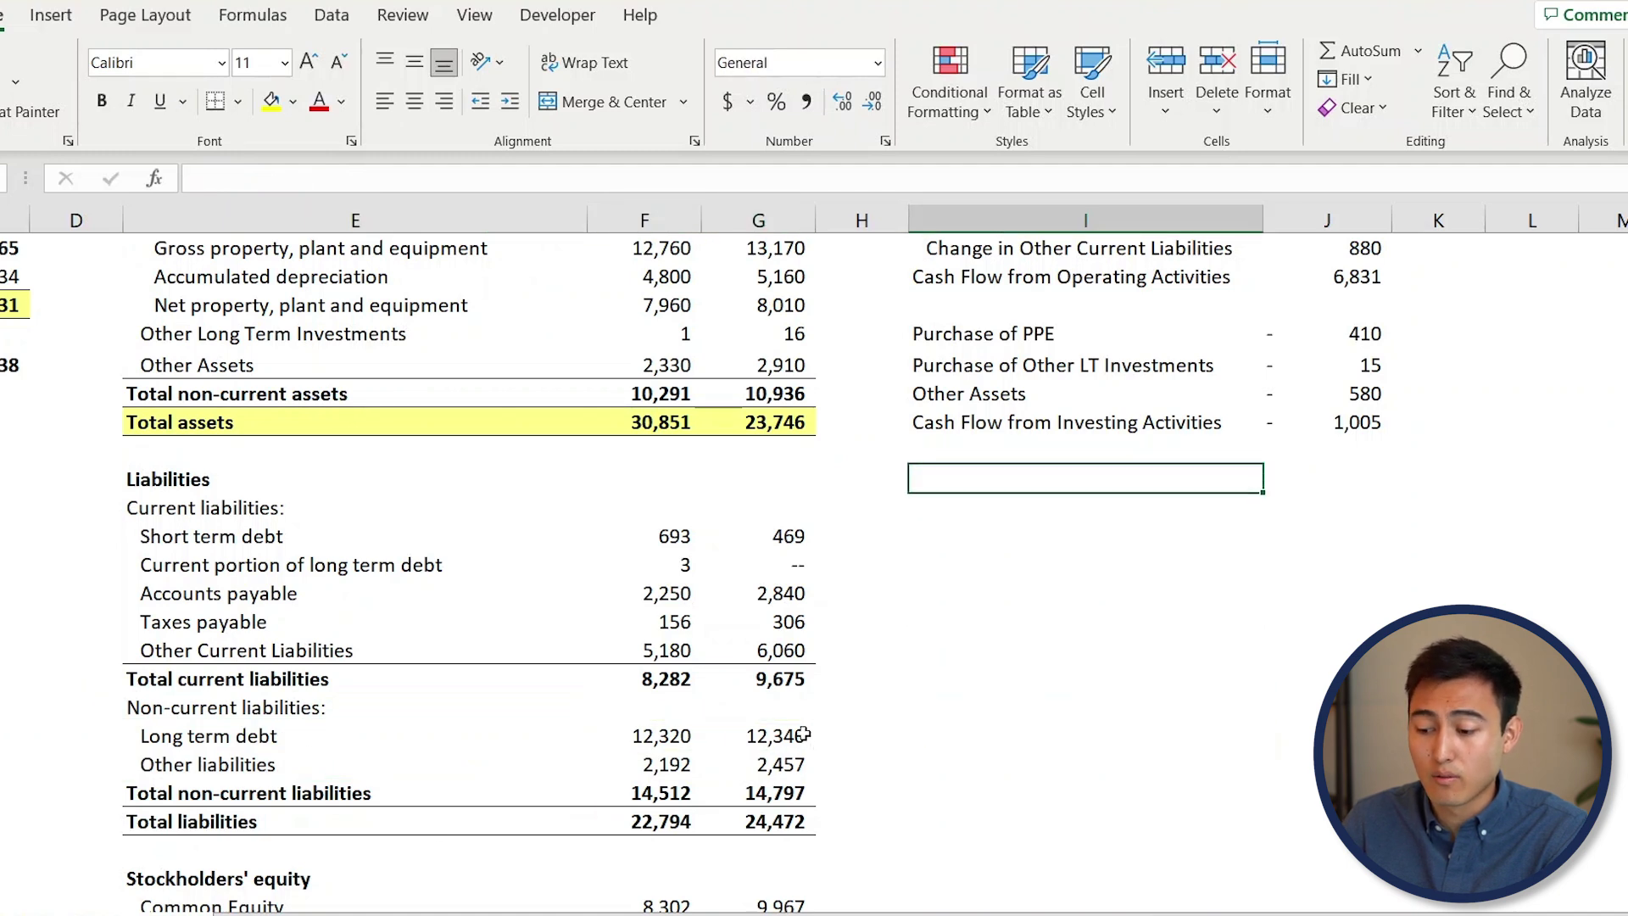
pyautogui.write('Incr')
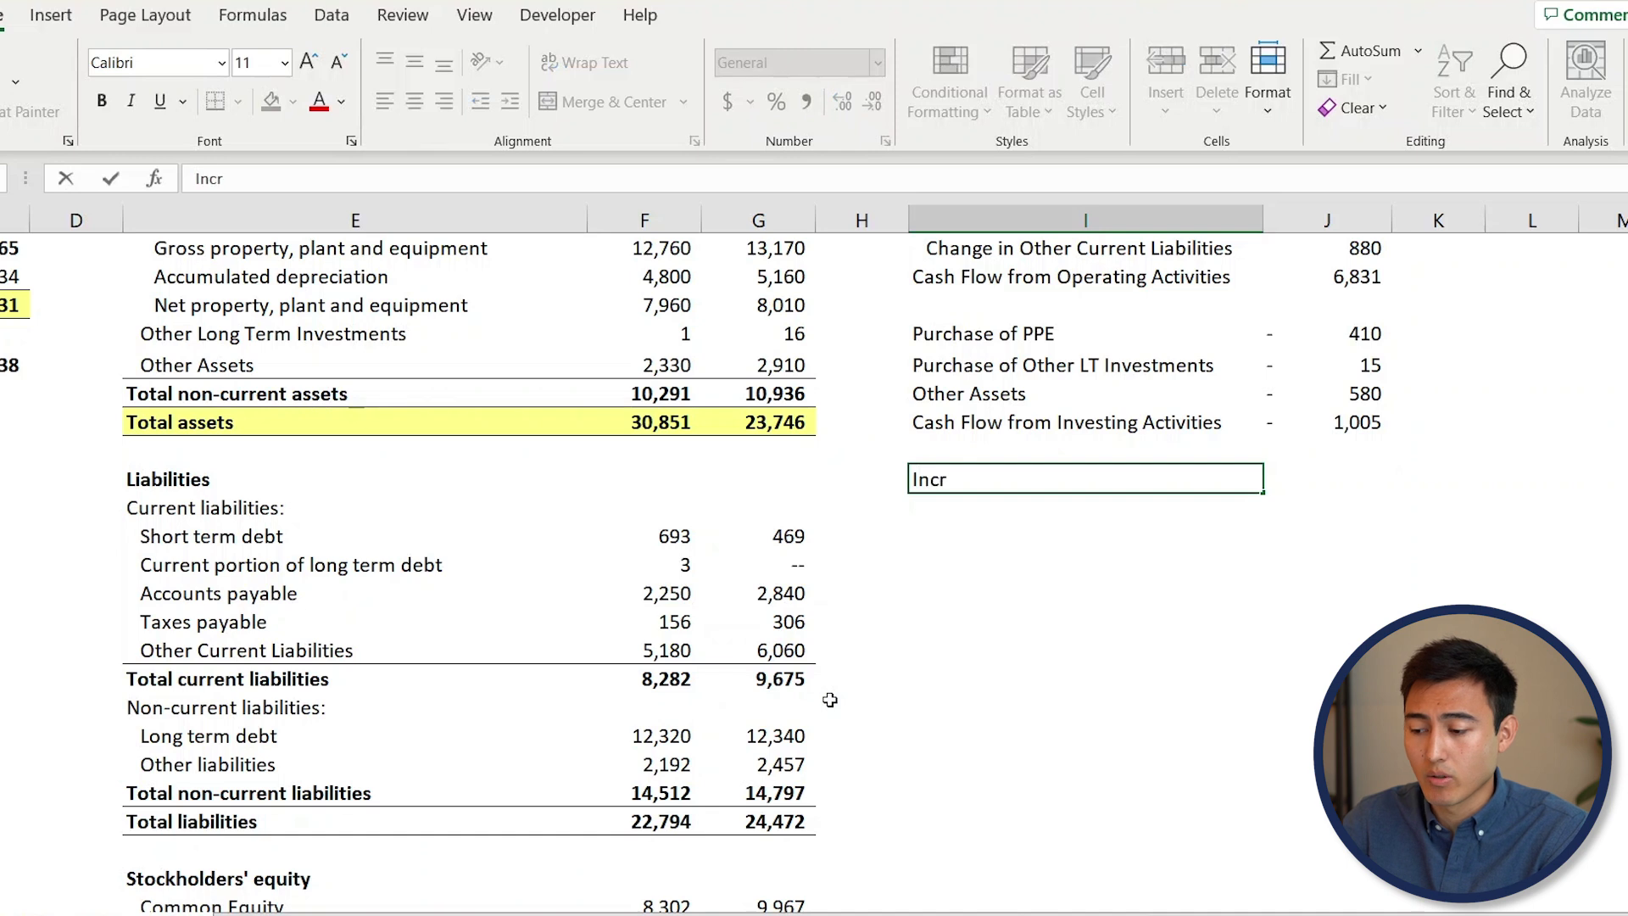
pyautogui.write('ease in LT Debt')
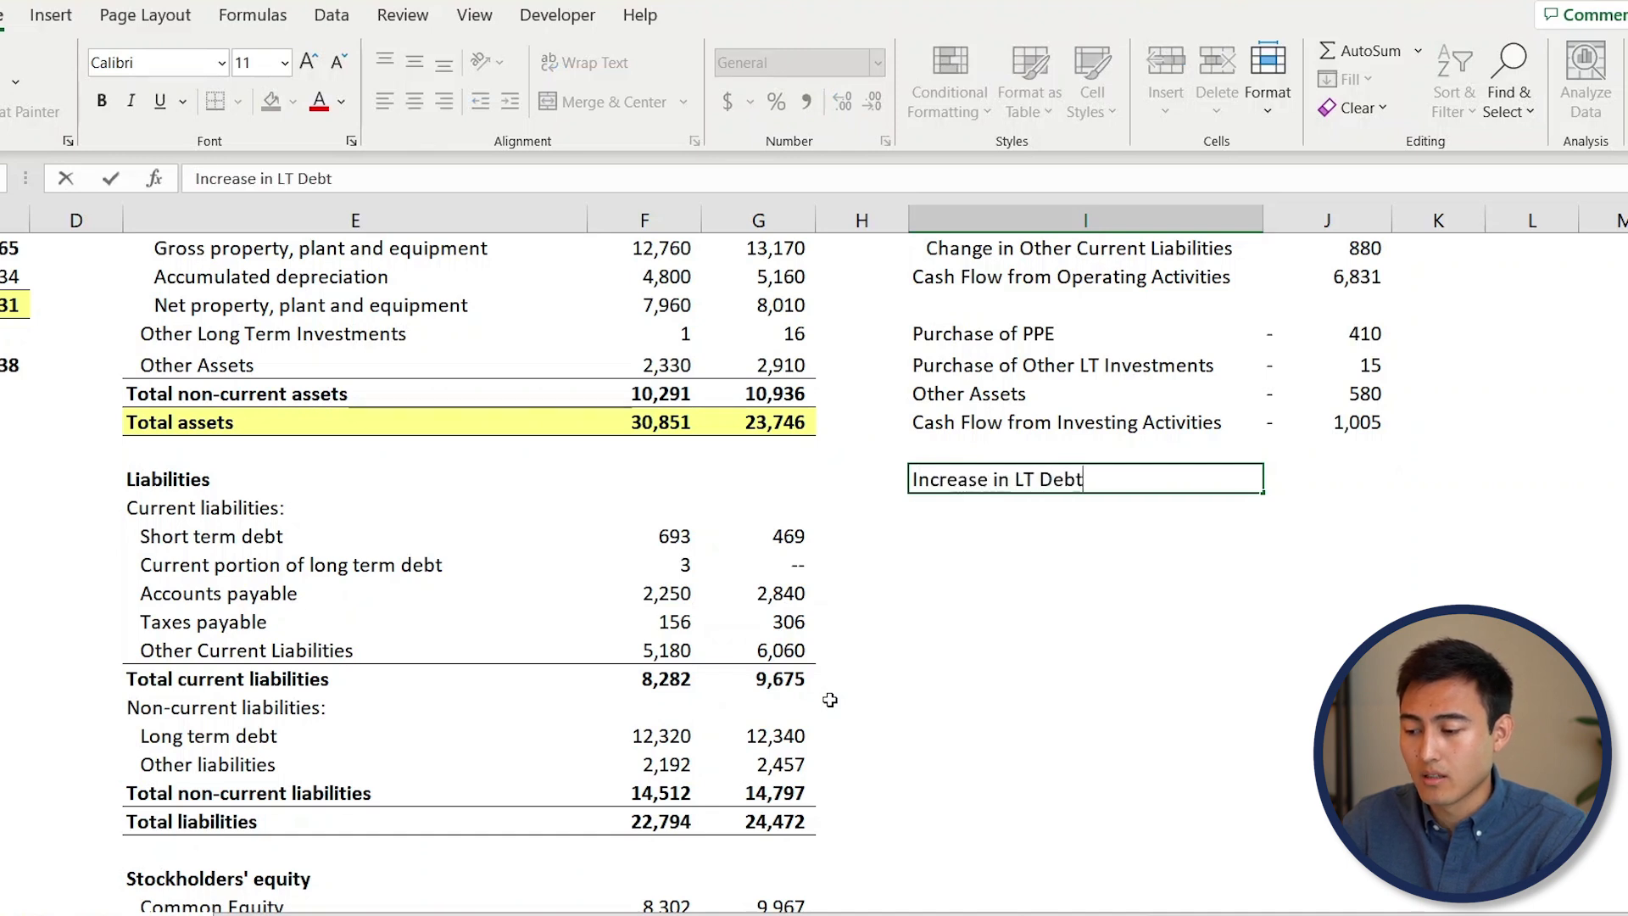
pyautogui.press('Tab')
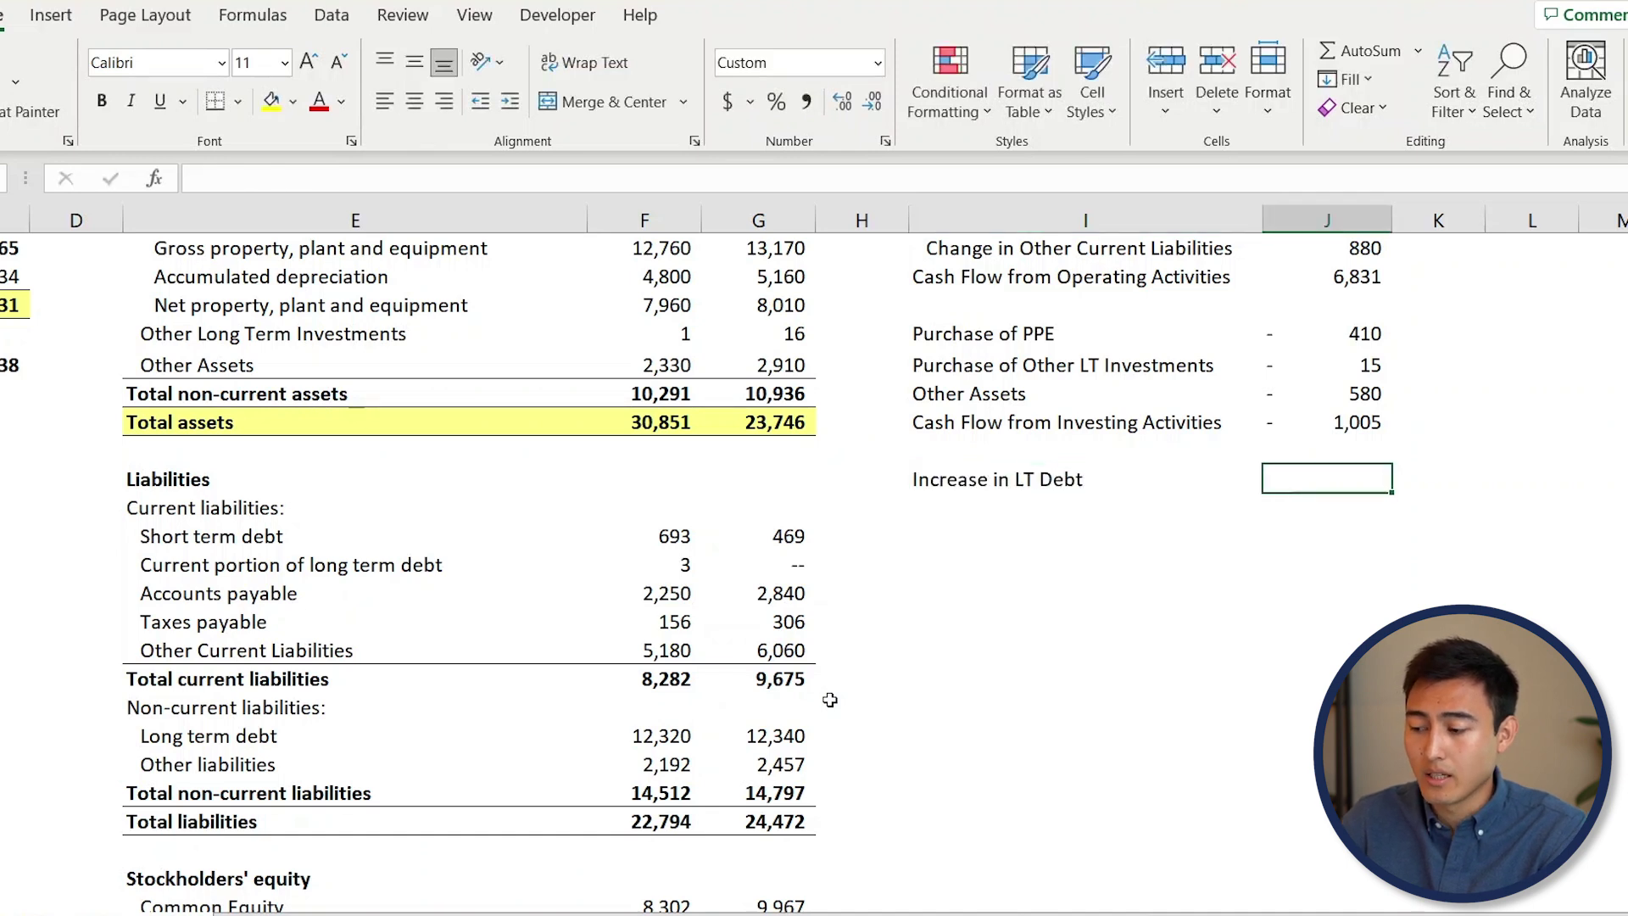
# Calculate the increase in LT debt, including the current portion of long term debt, with the formula =(G33-F33)+(G27-F27)
pyautogui.write('=(')
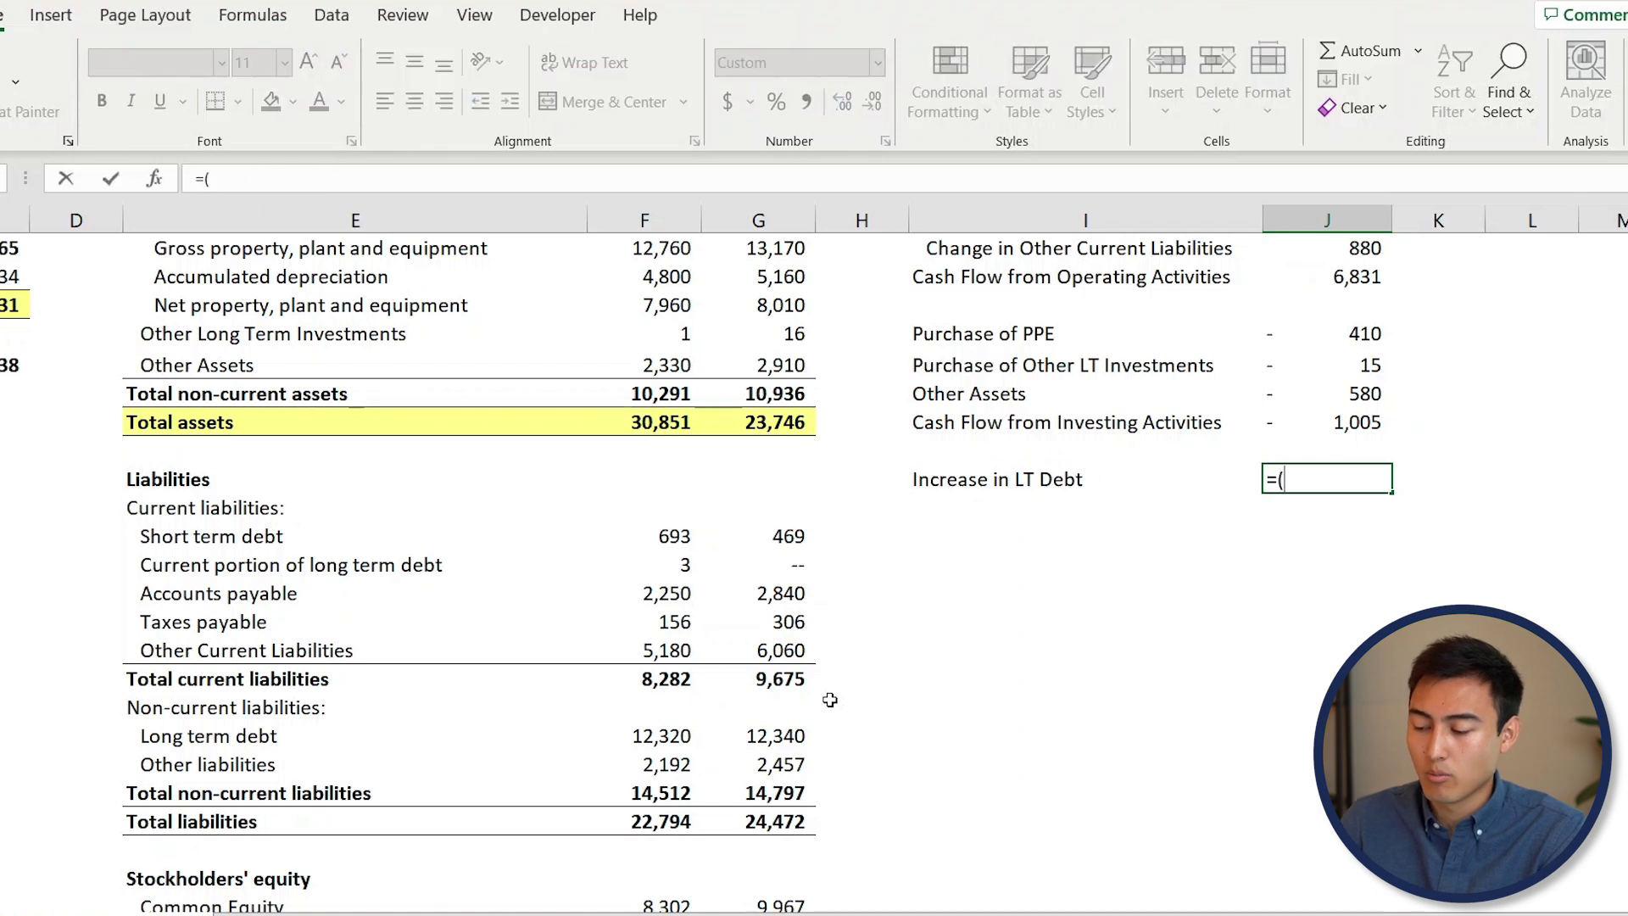
pyautogui.click(771, 736)
pyautogui.write('-')
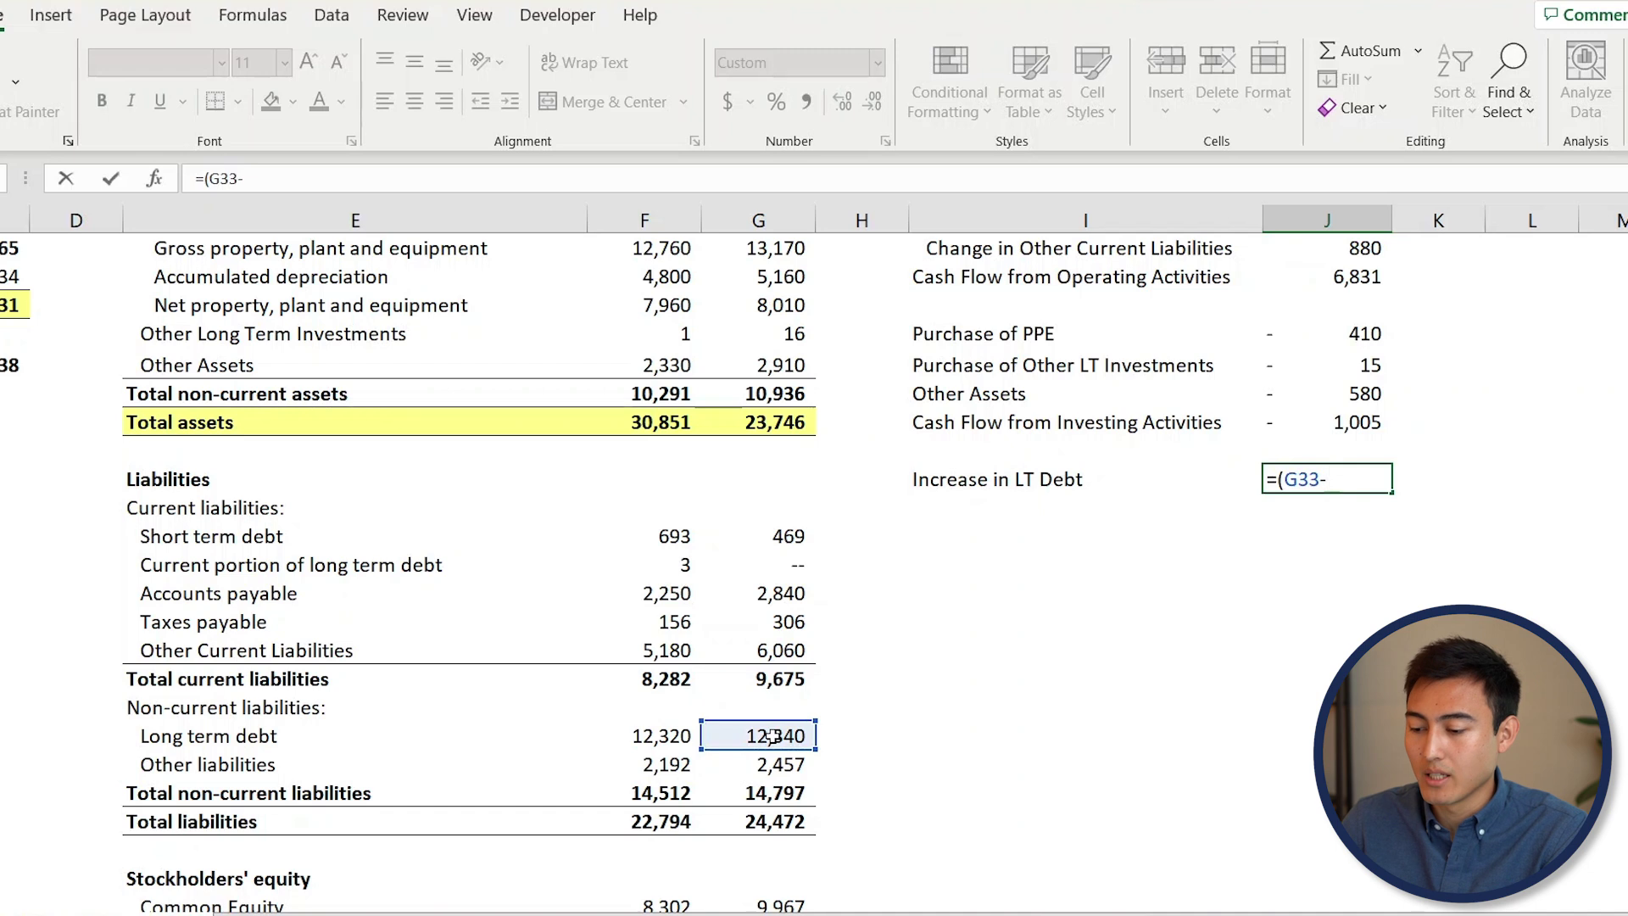
pyautogui.click(667, 738)
pyautogui.write(')+(')
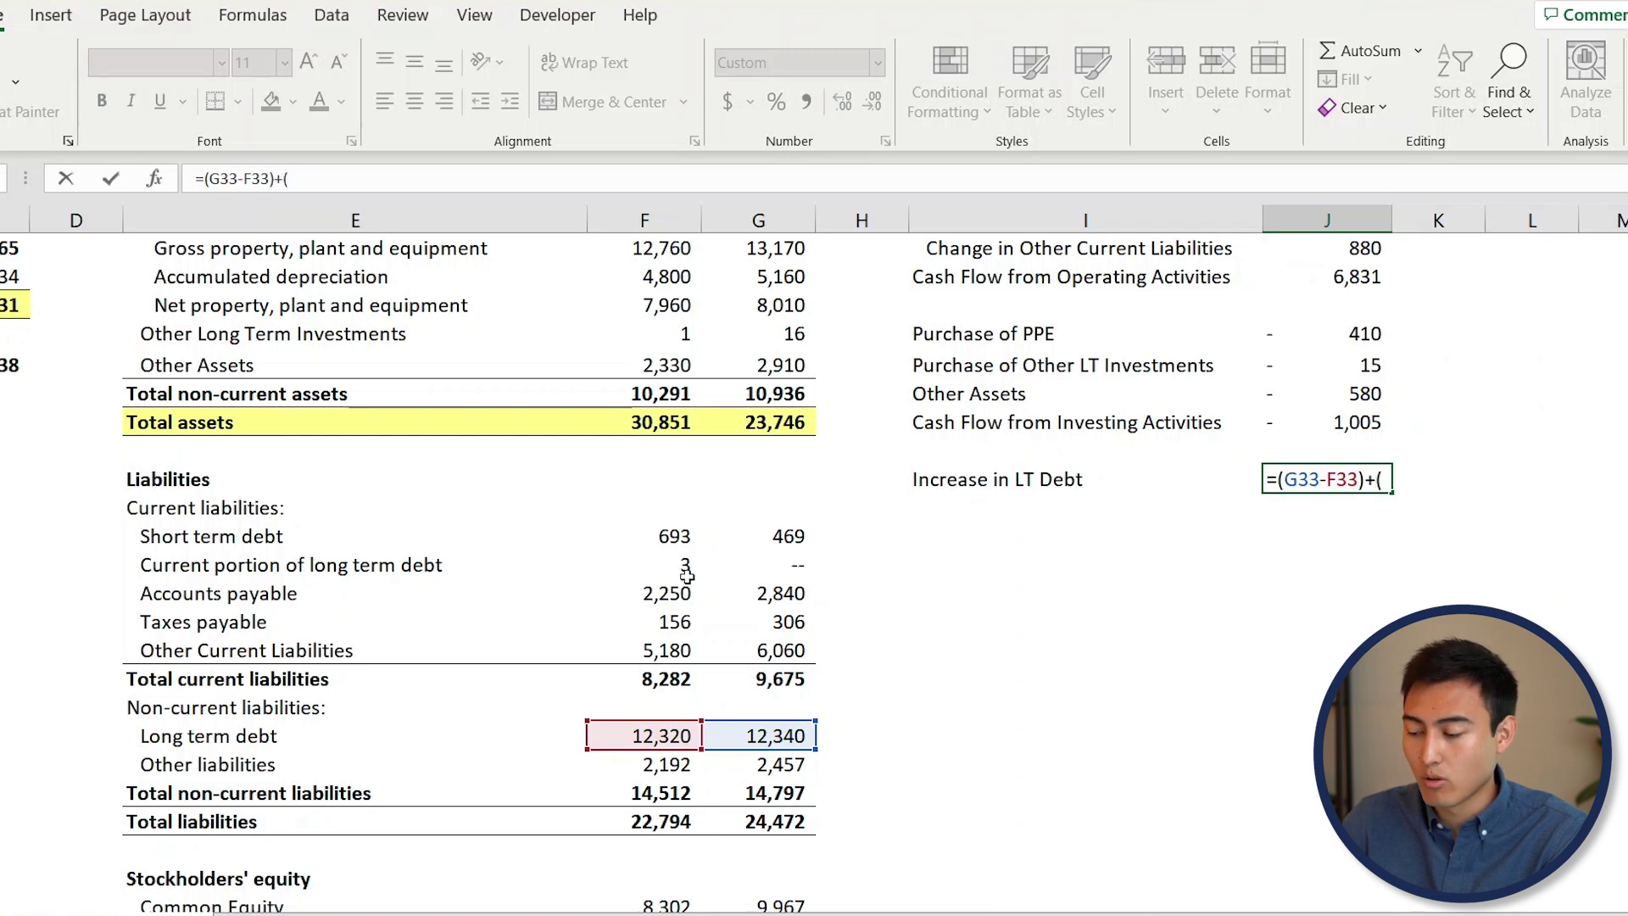
pyautogui.click(778, 568)
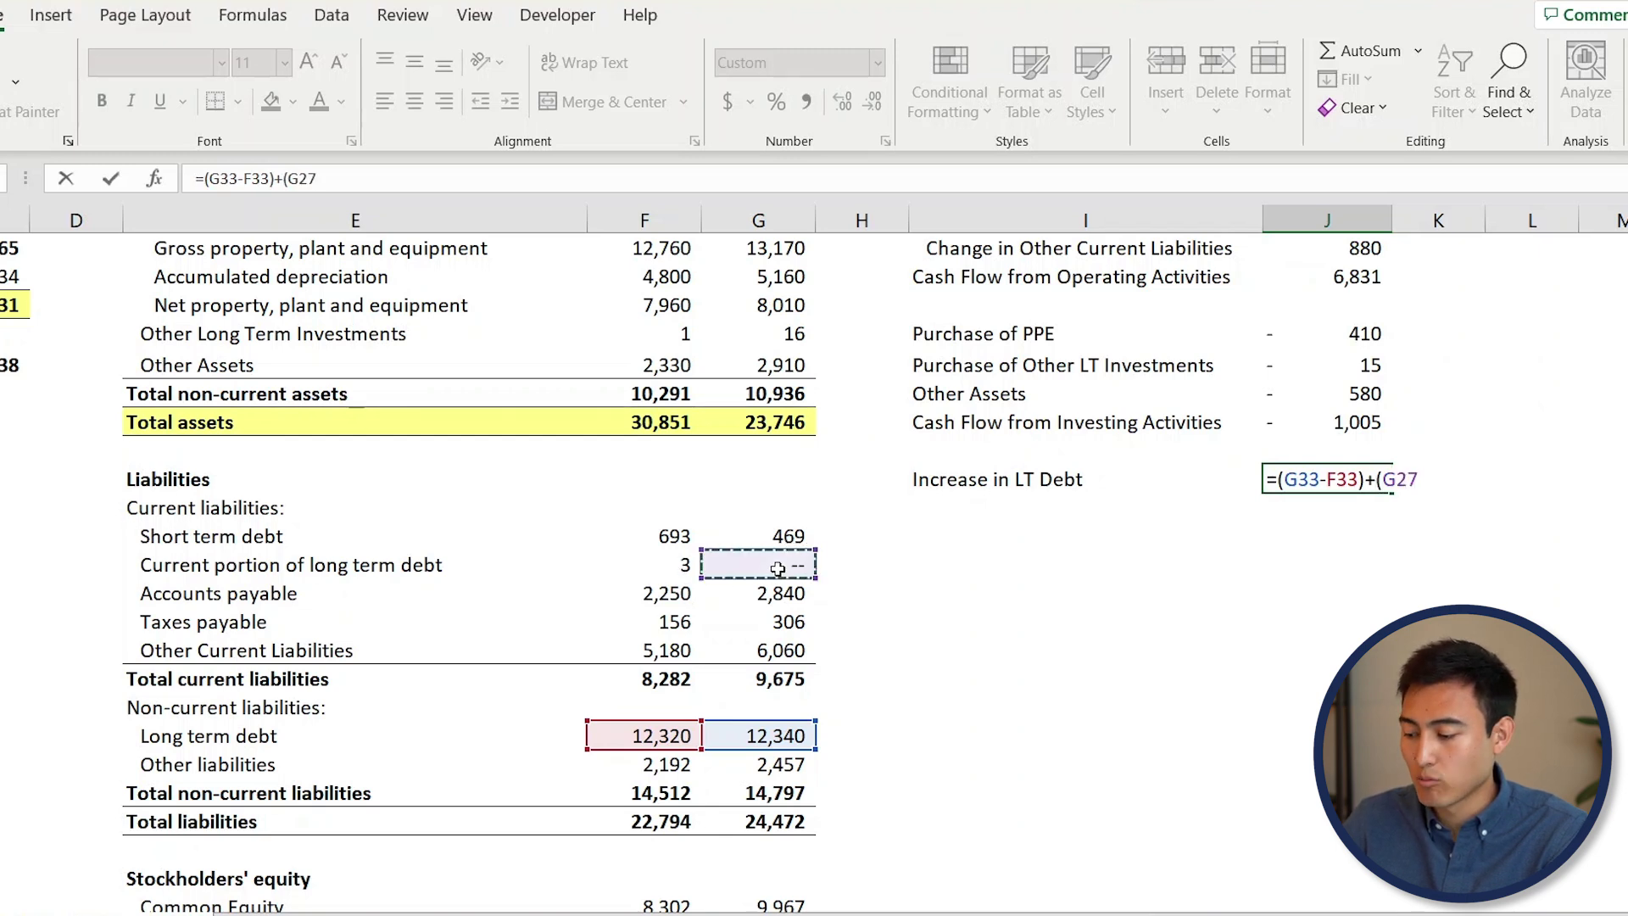
pyautogui.write('-')
pyautogui.click(682, 566)
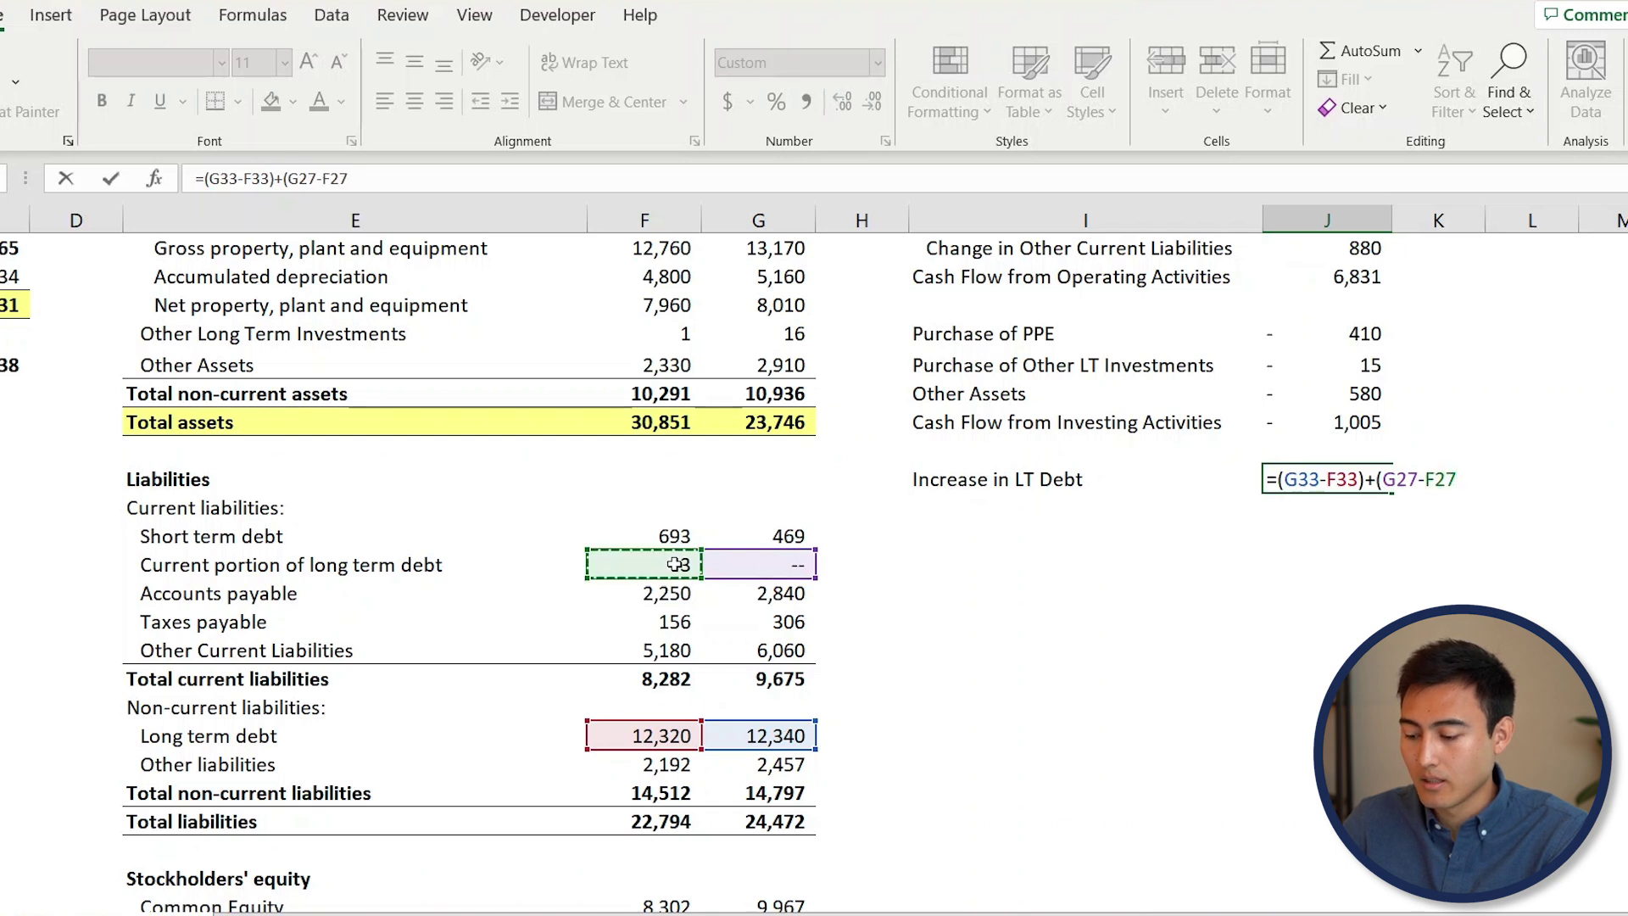
pyautogui.write(')')
pyautogui.press('Return')
pyautogui.press('Up')
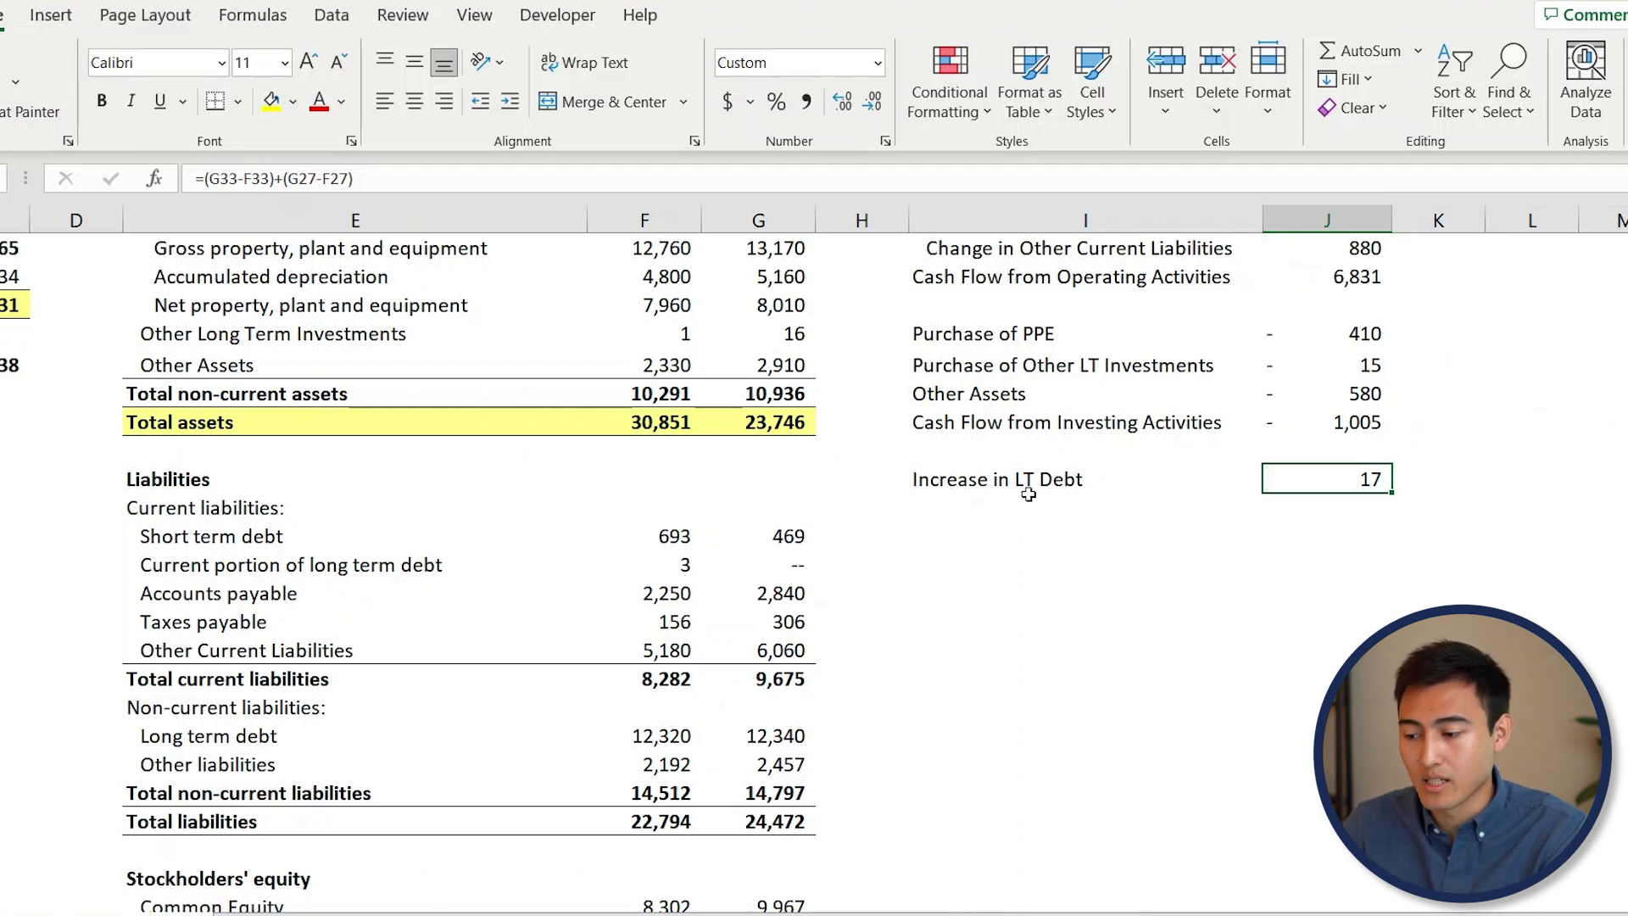
# Add an Increase in Other Liabilities row below Increase in LT Debt, calculated with the formula =G34-F34
pyautogui.click(983, 502)
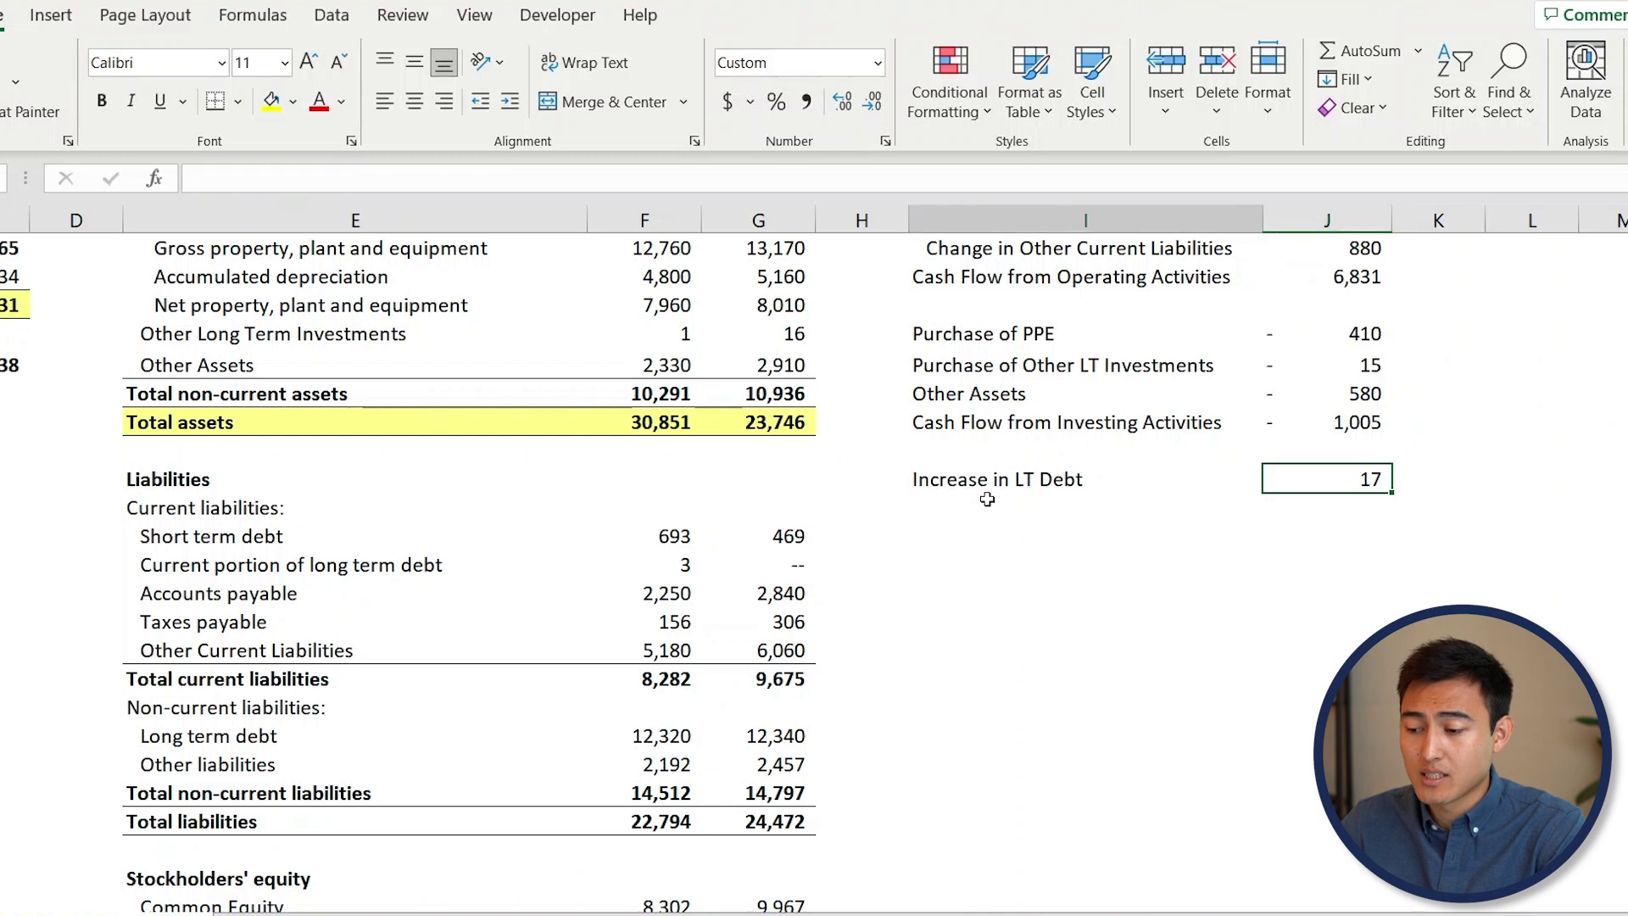
pyautogui.write('Increase in ')
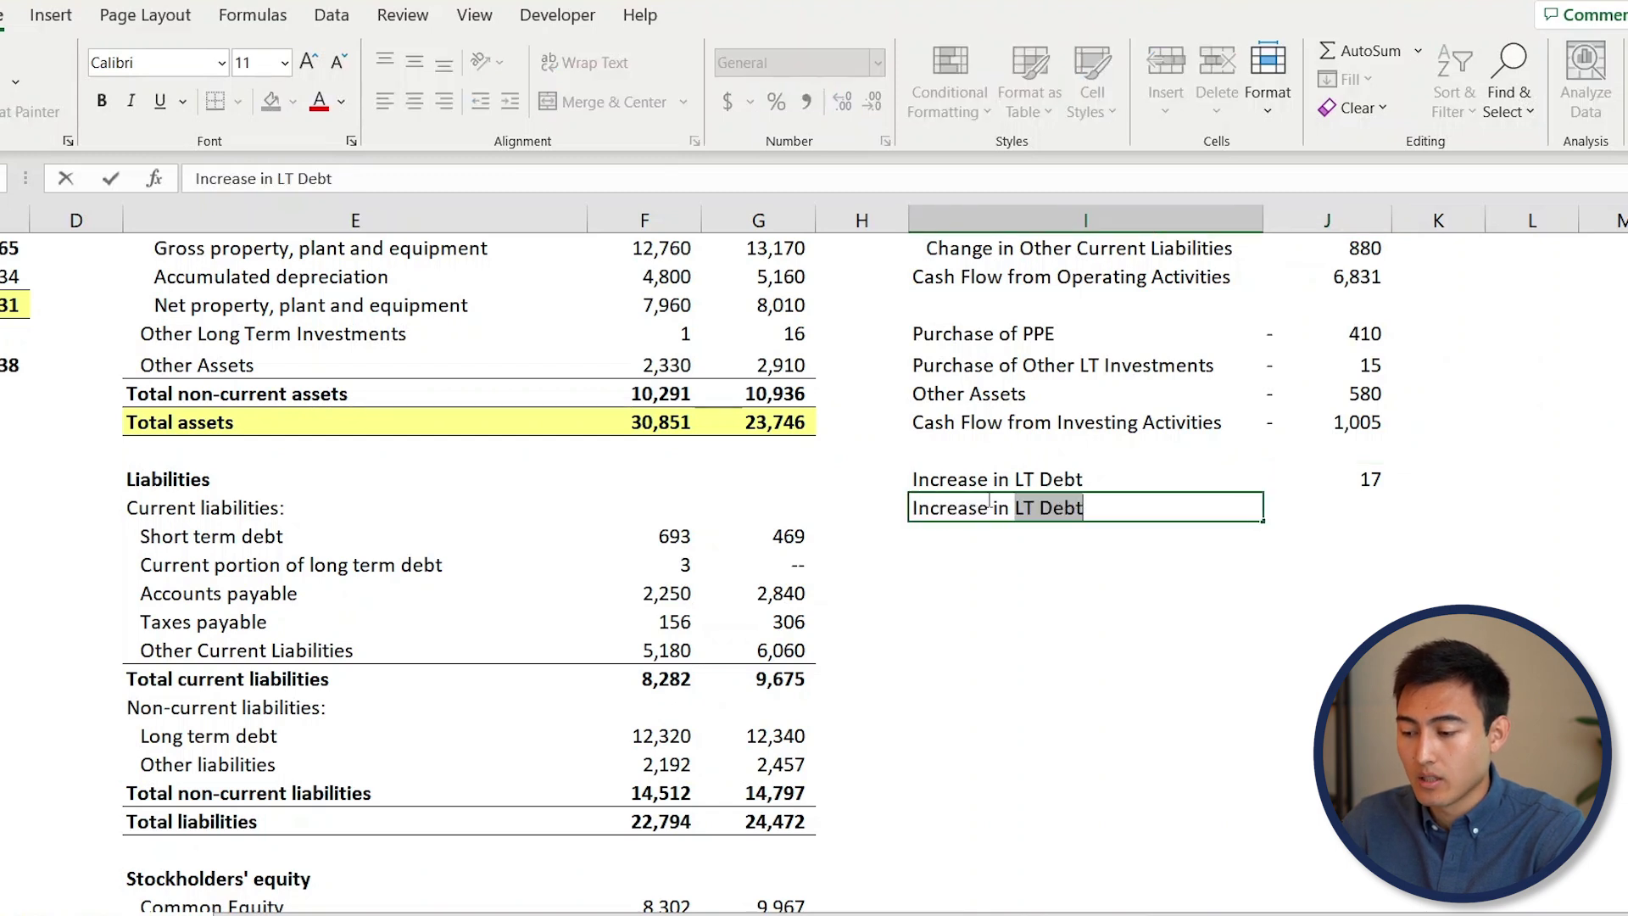
pyautogui.write('Other Liabilities')
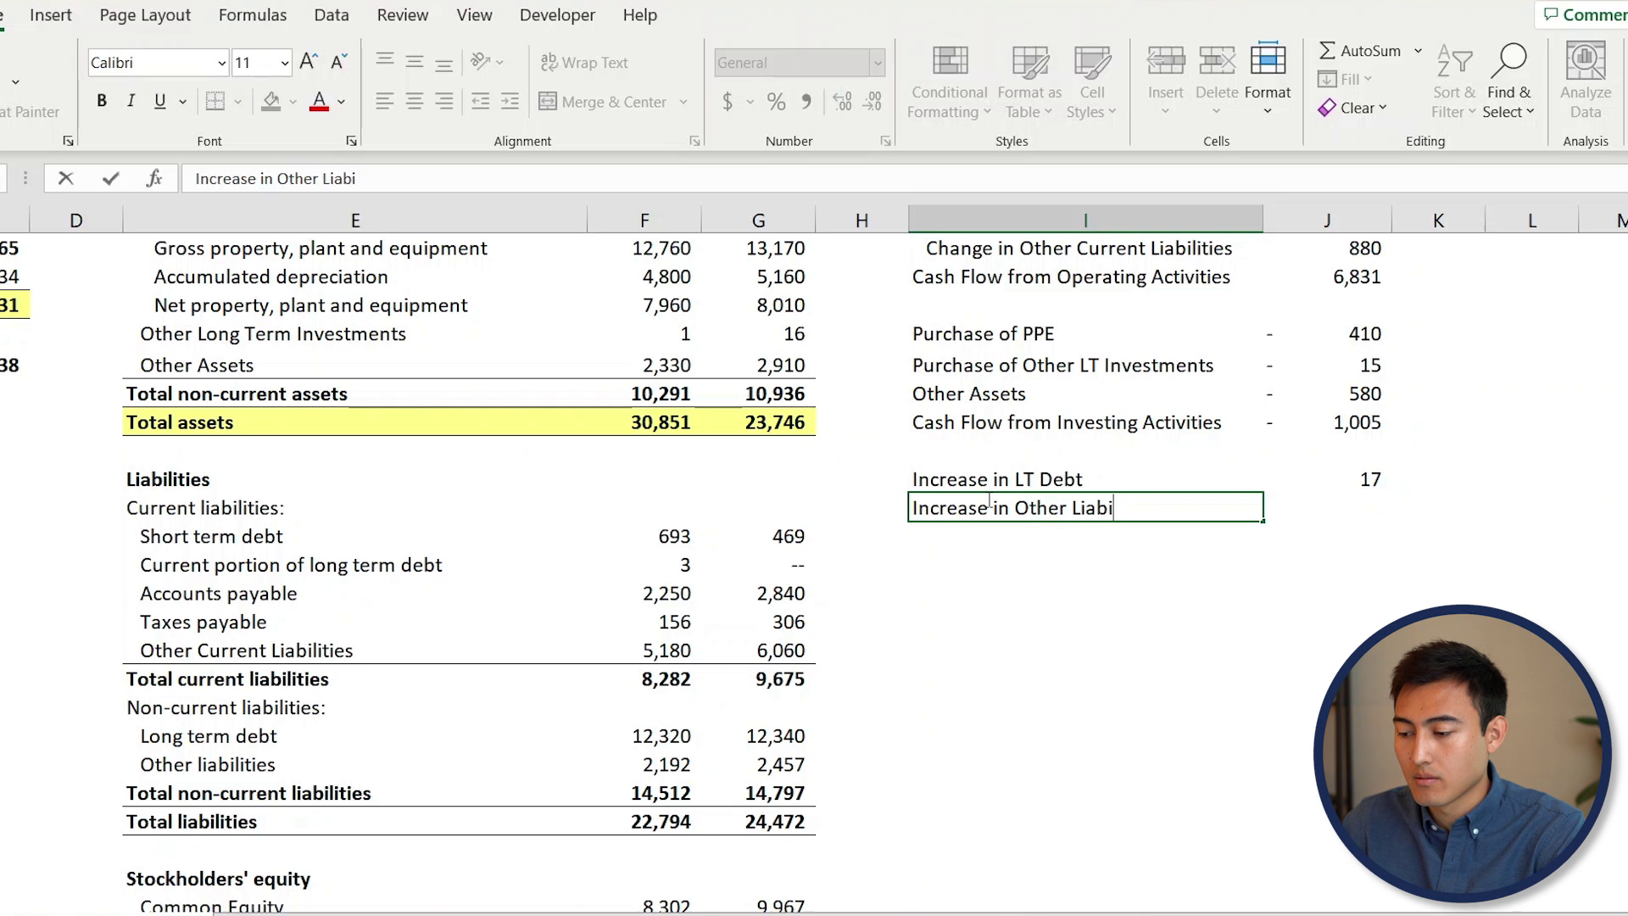
pyautogui.press('Tab')
pyautogui.write('=')
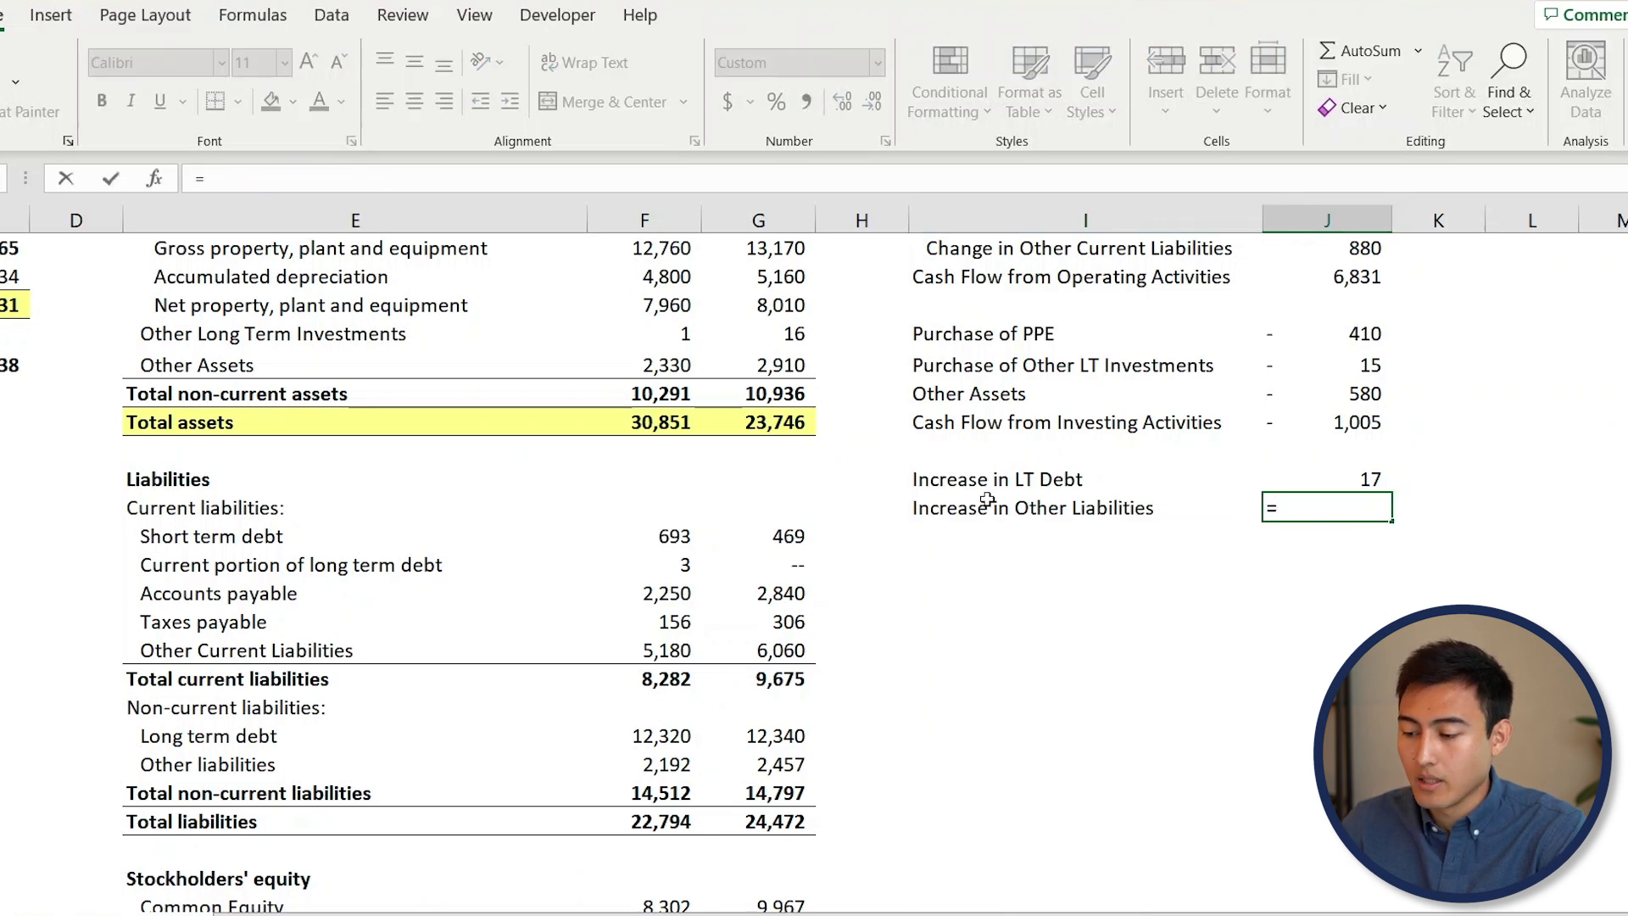
pyautogui.click(757, 764)
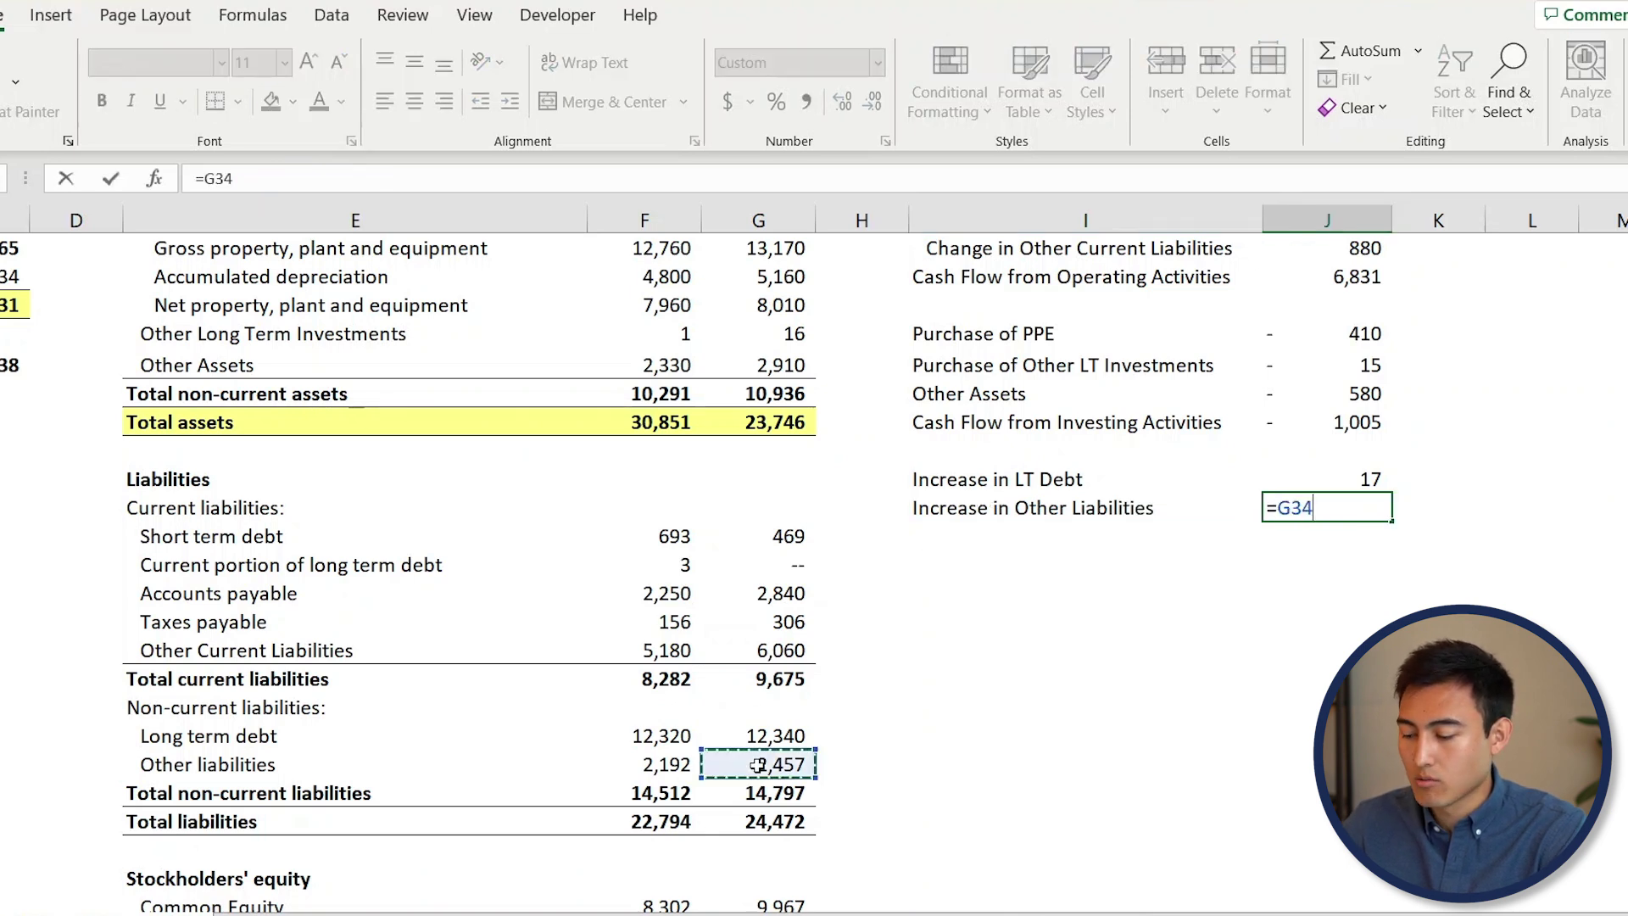
pyautogui.write('-')
pyautogui.click(637, 769)
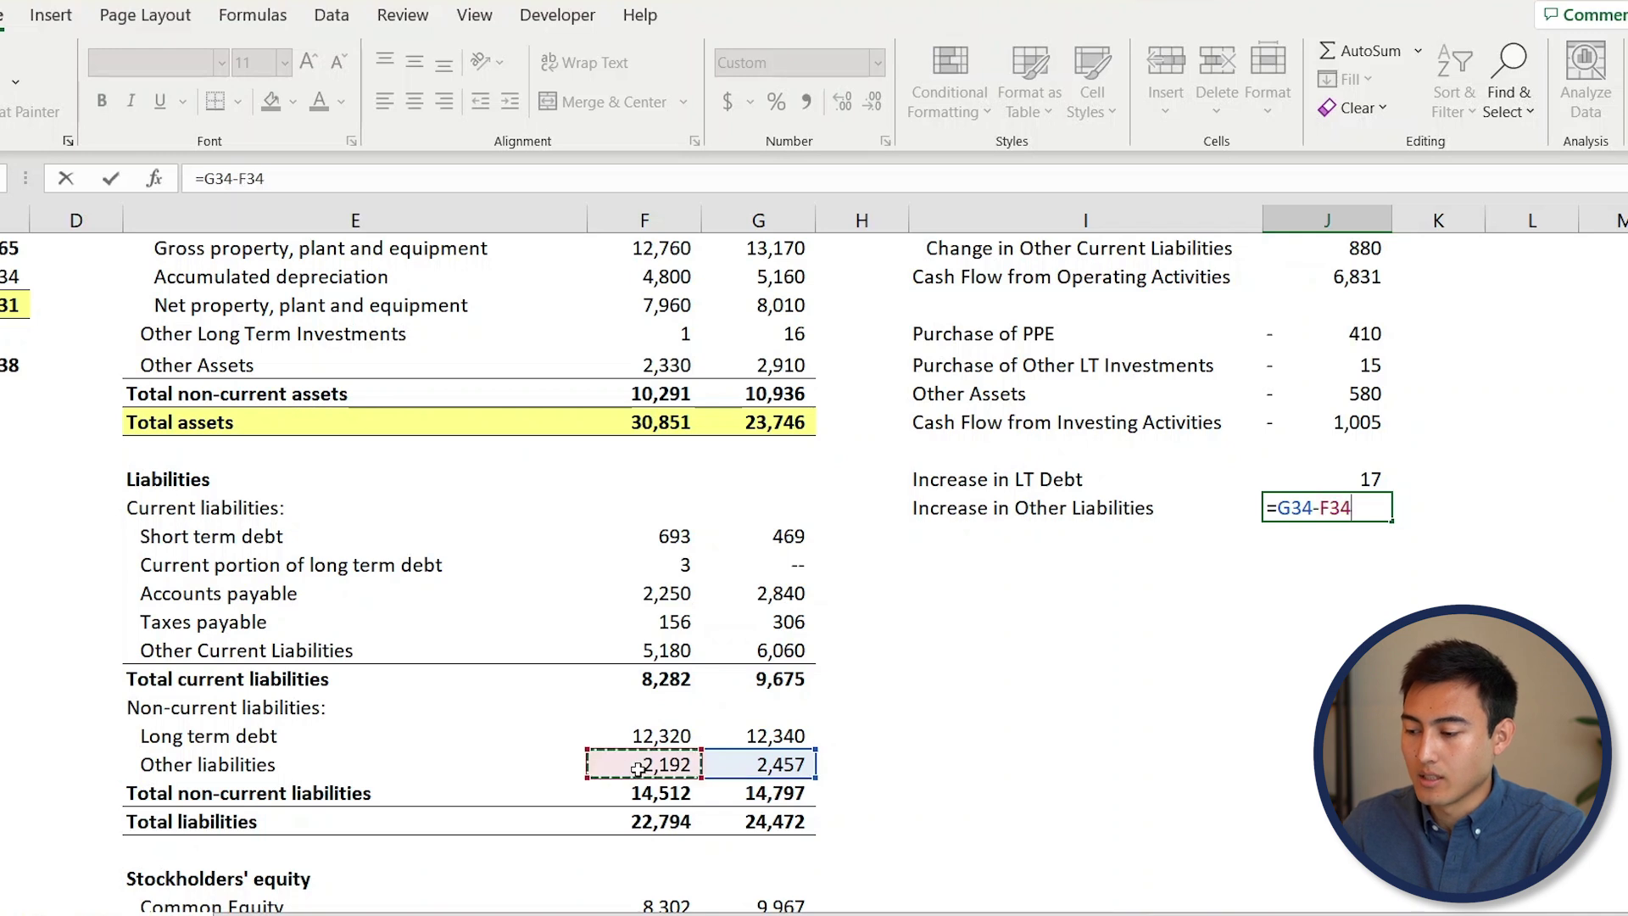
pyautogui.press('Return')
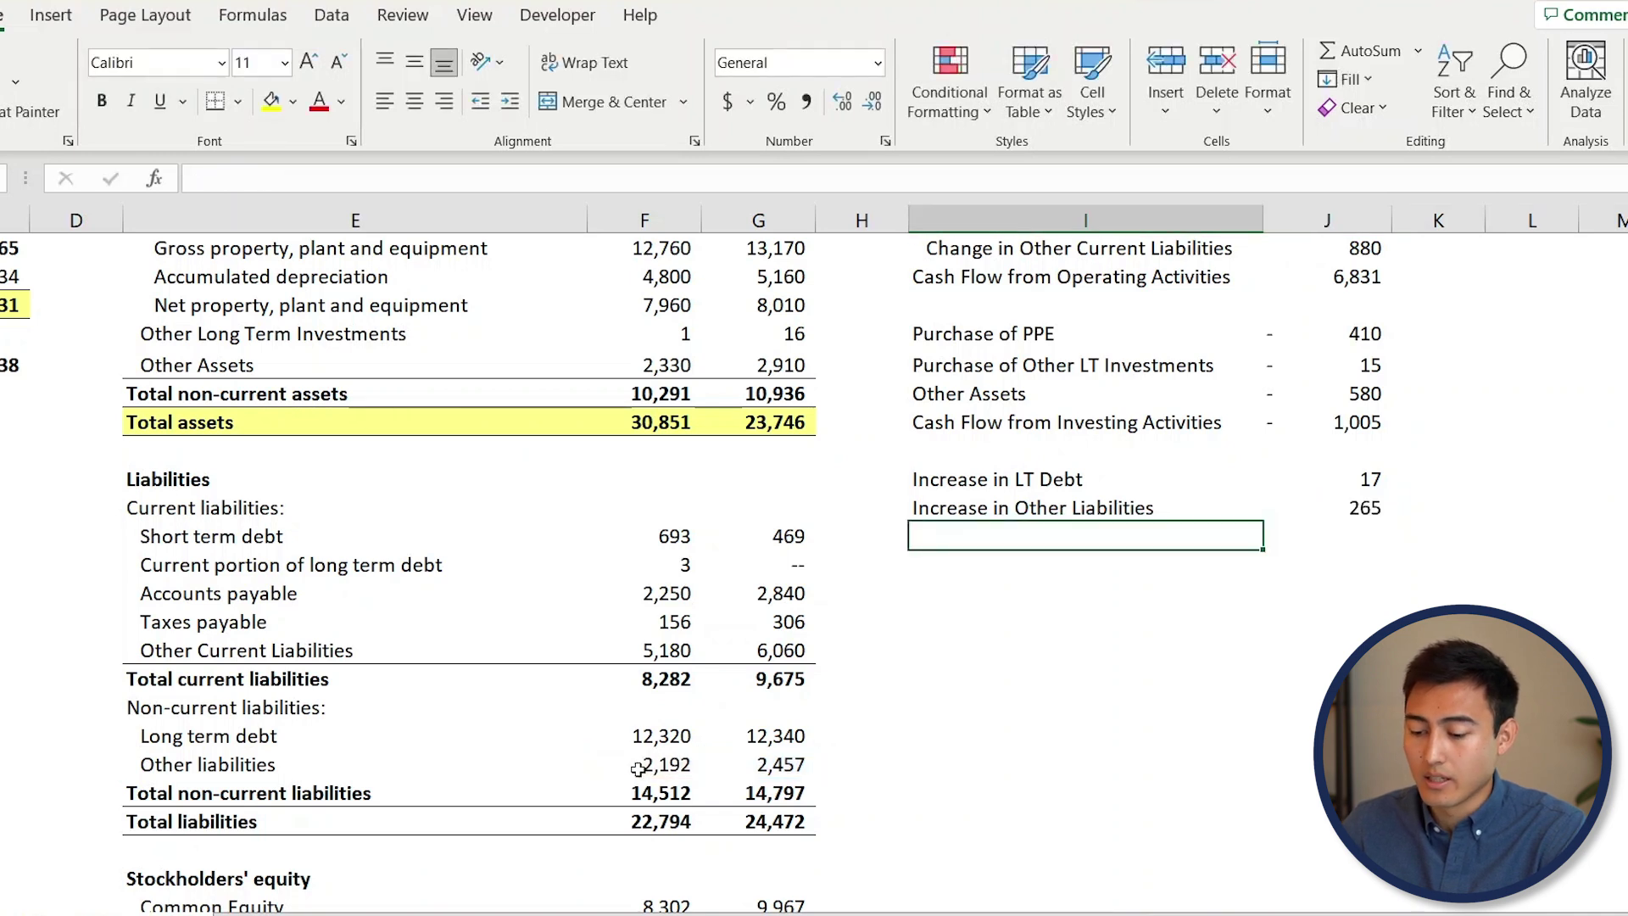
pyautogui.scroll(-2, 638, 769)
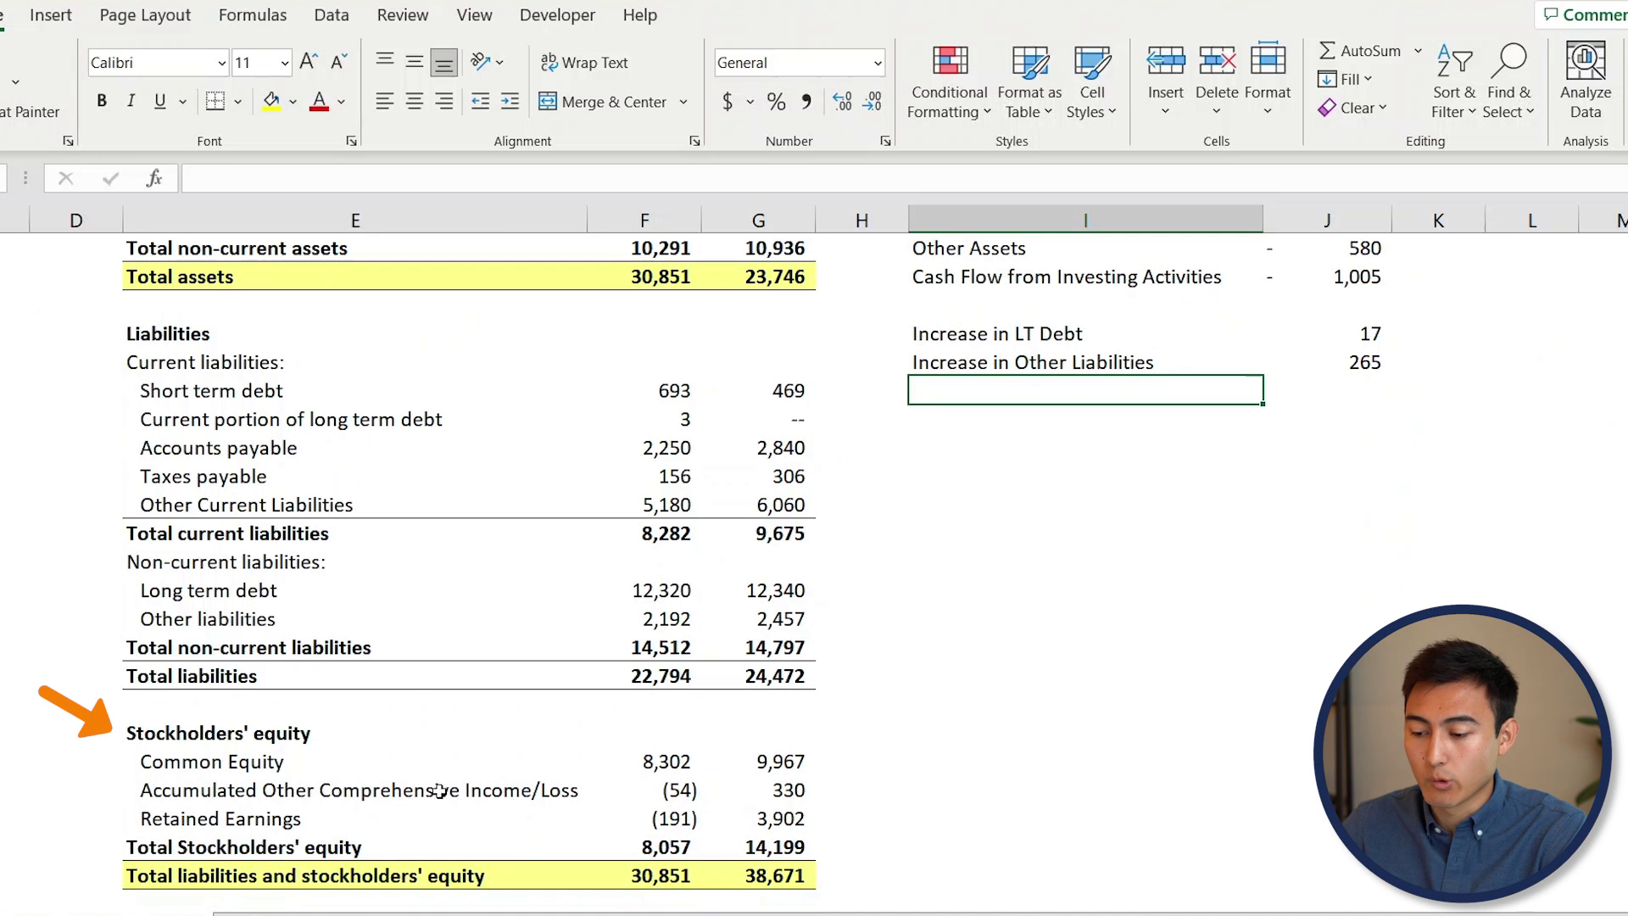
# Enter the label Proceeds from Share Issuance below Increase in Other Liabilities in the cash flow statement
pyautogui.click(175, 750)
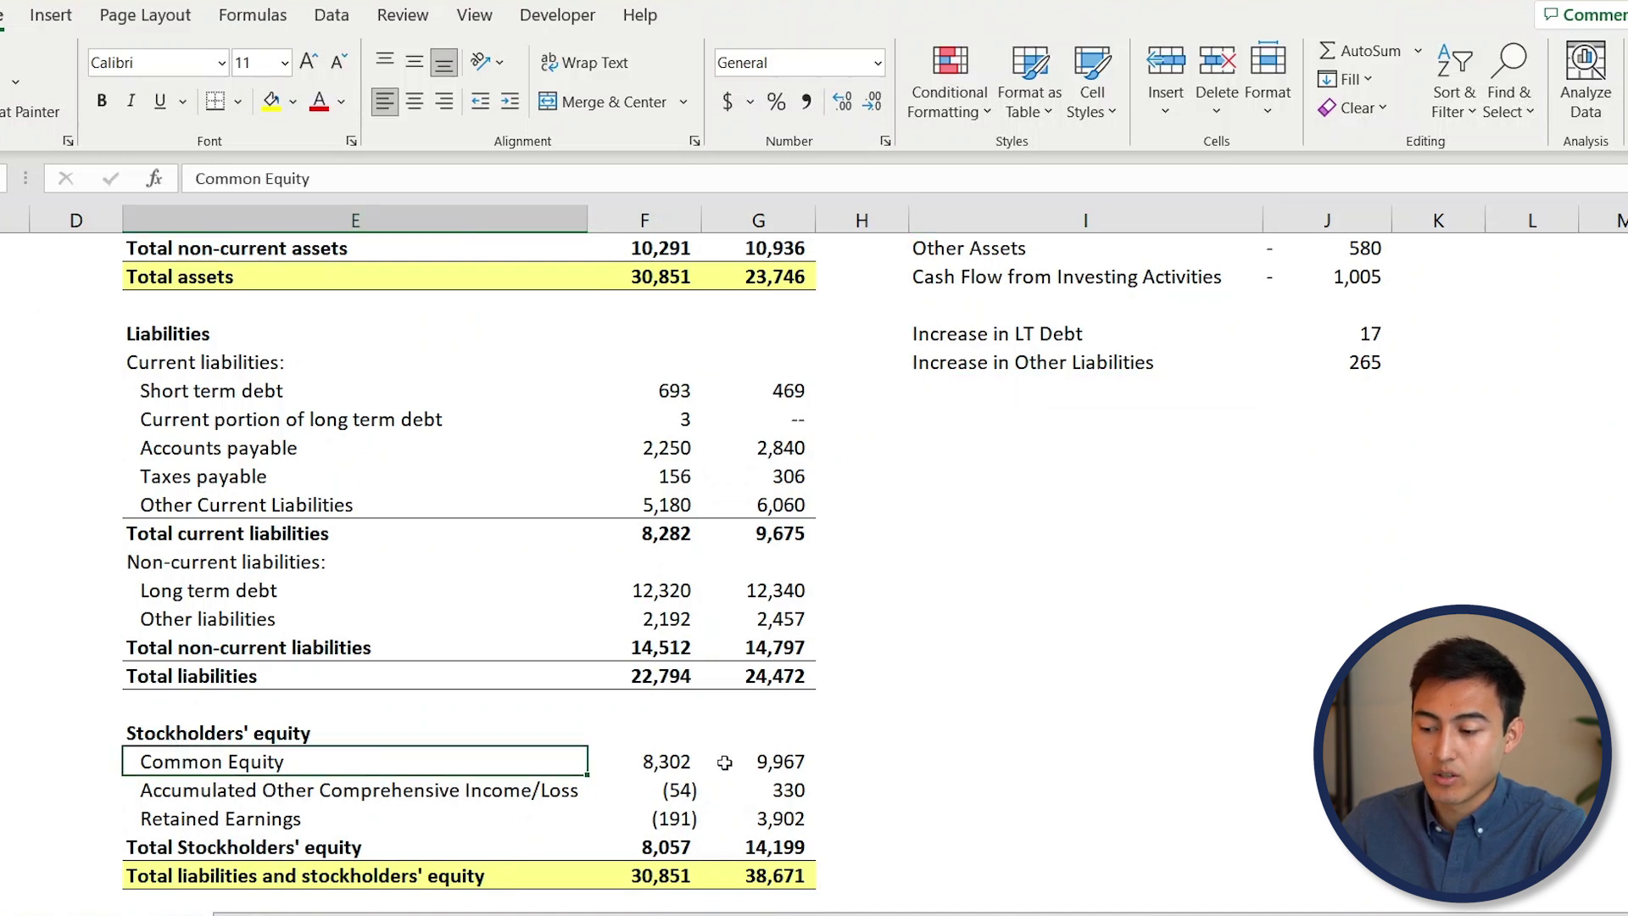
pyautogui.click(986, 393)
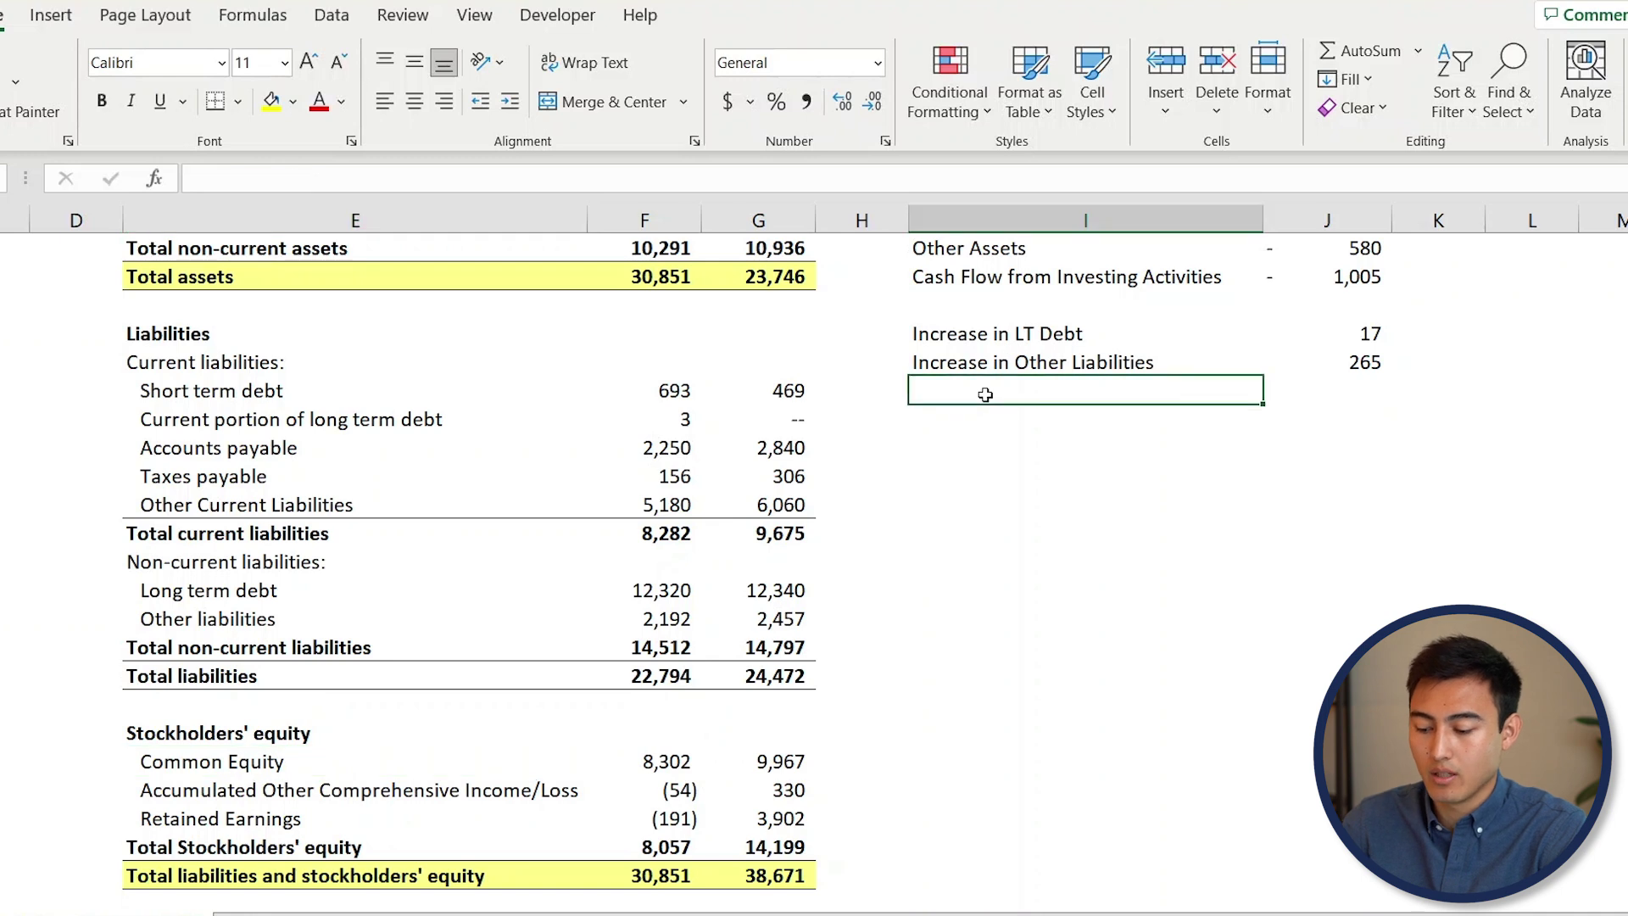
pyautogui.write('Proceeds f')
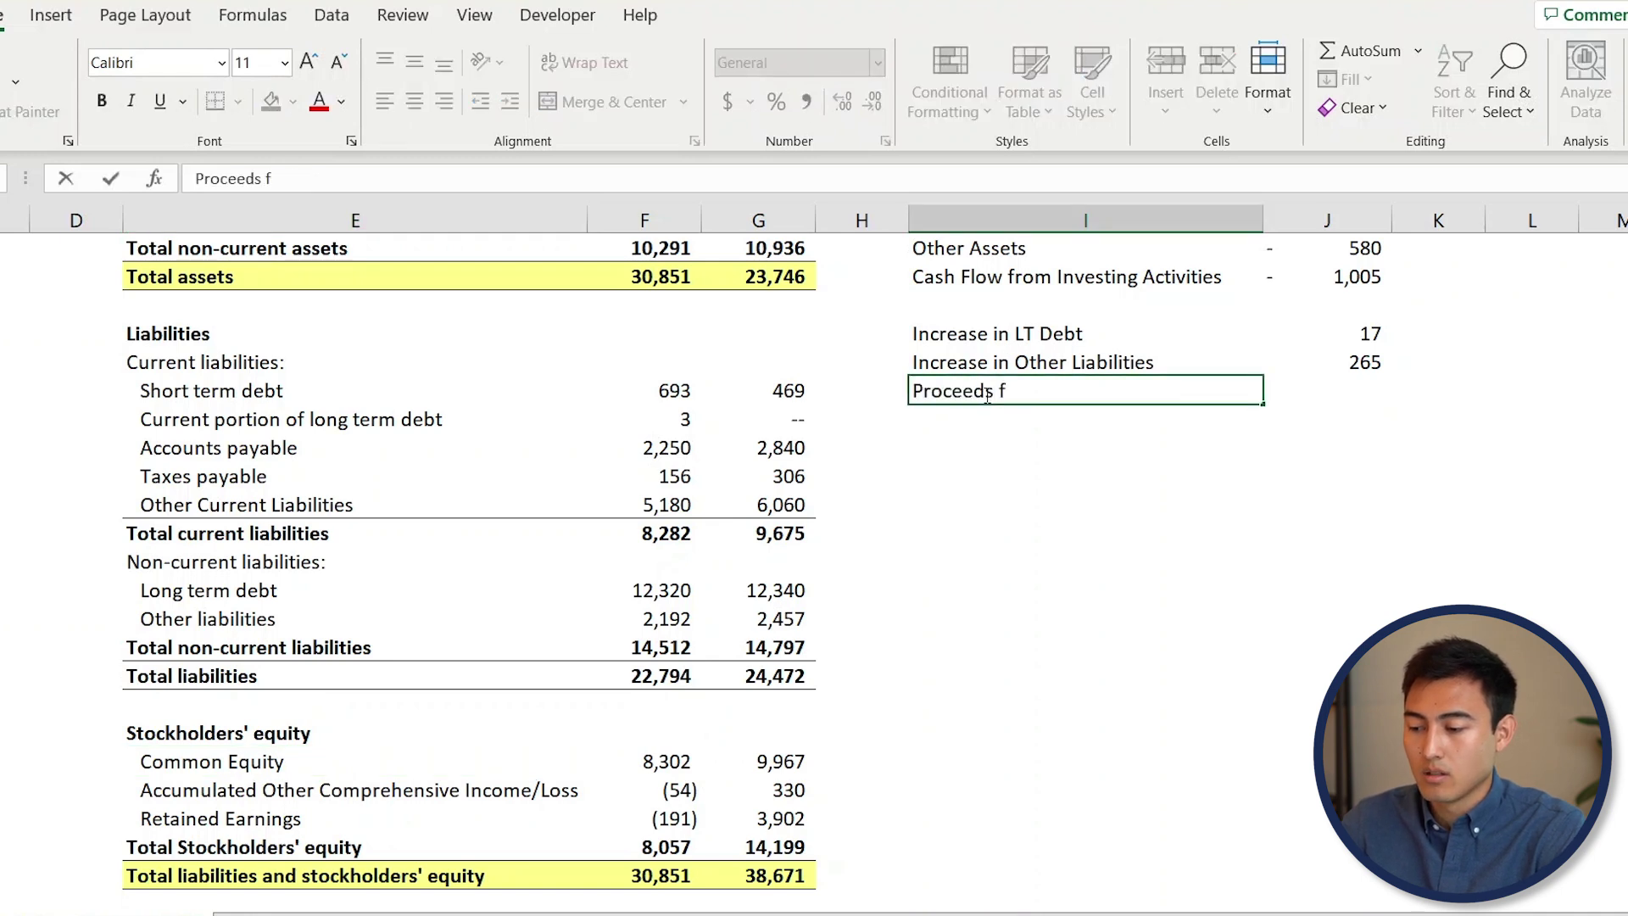
pyautogui.write('rom Share Issuance')
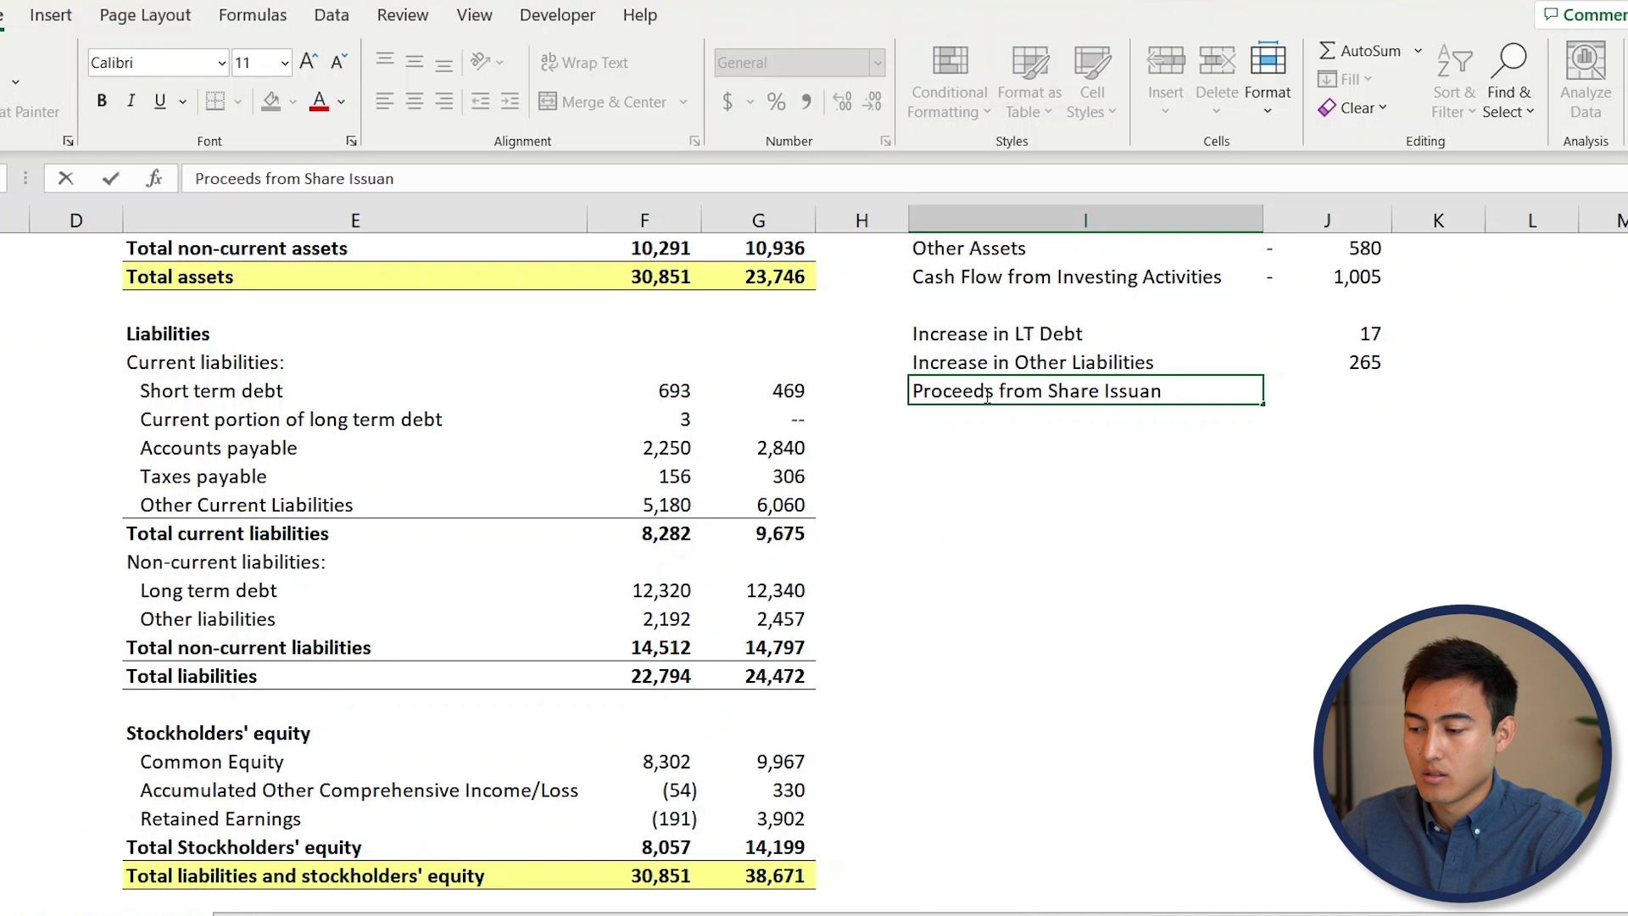
# Calculate Proceeds from Share Issuance as the change in Common Equity with the formula =G39-F39
pyautogui.press('Tab')
pyautogui.write('=')
pyautogui.press('Down')
pyautogui.press('Down')
pyautogui.press('Down')
pyautogui.press('Down')
pyautogui.press('Down')
pyautogui.press('Down')
pyautogui.press('Down')
pyautogui.press('Down')
pyautogui.press('Down')
pyautogui.press('Down')
pyautogui.press('Down')
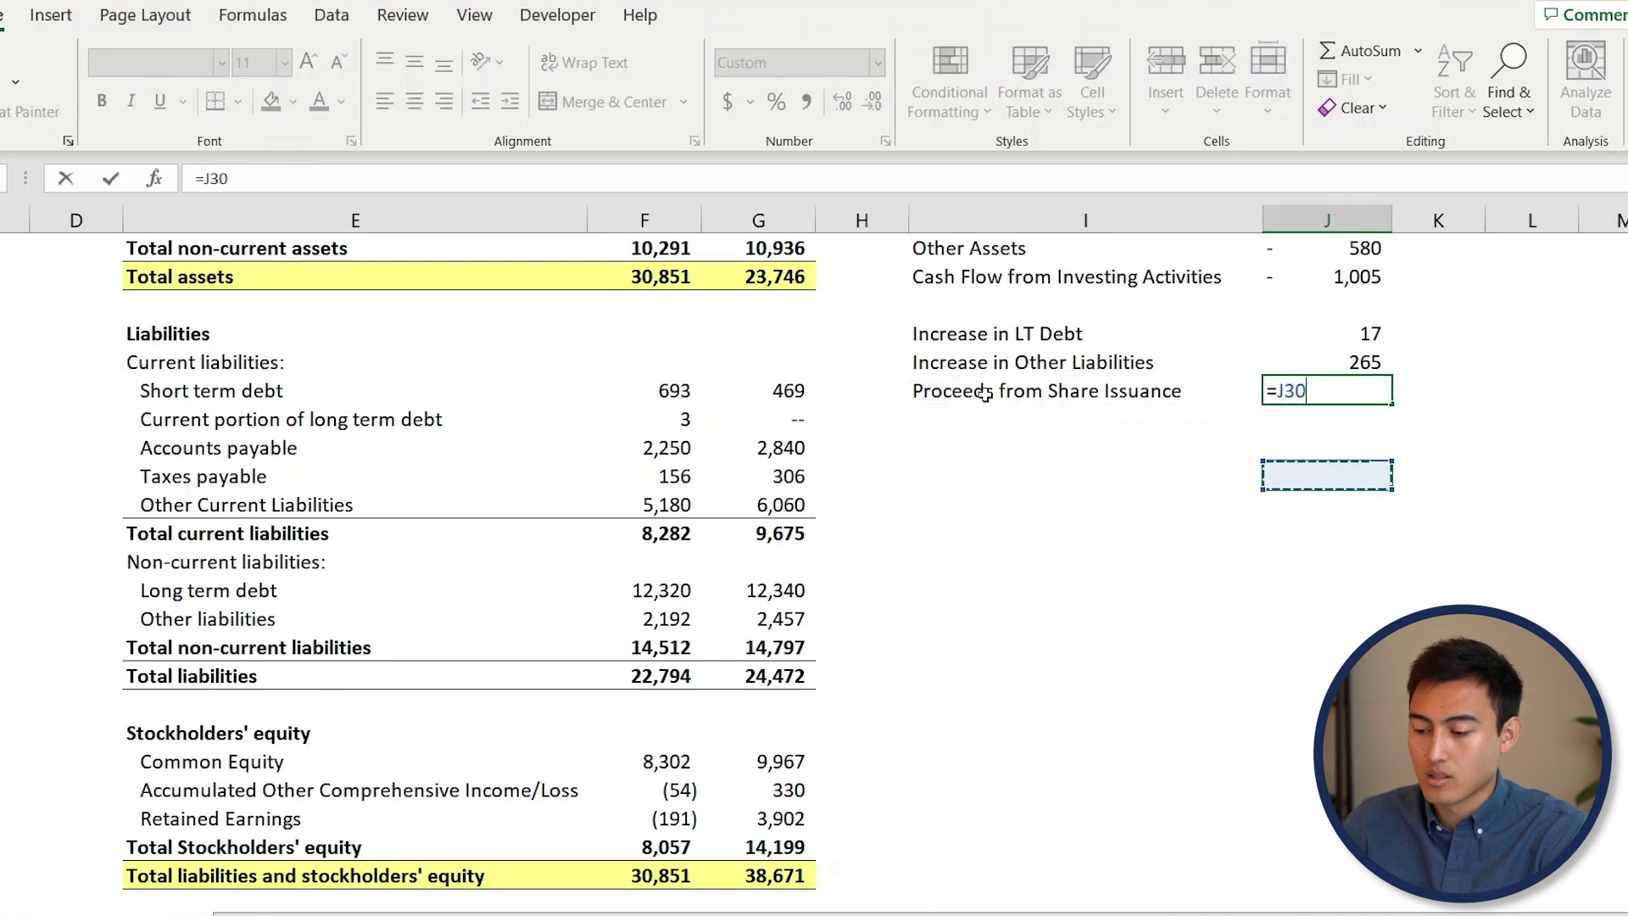
pyautogui.press('Left')
pyautogui.press('Left')
pyautogui.press('Left')
pyautogui.press('Down')
pyautogui.press('Down')
pyautogui.write('-')
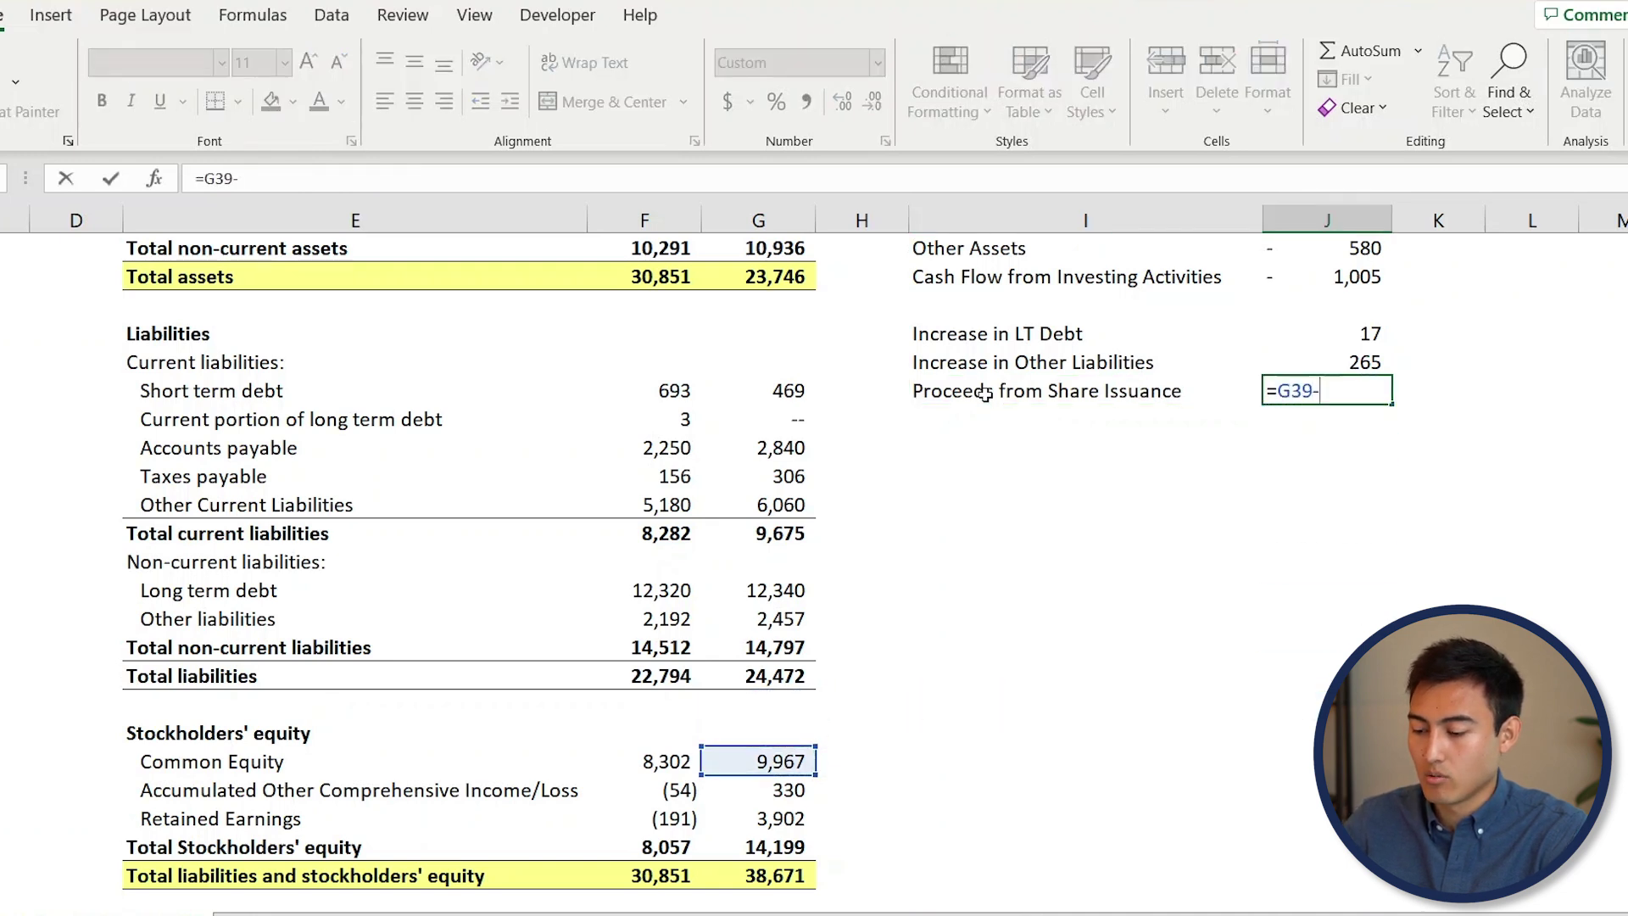
pyautogui.press('Left')
pyautogui.press('Left')
pyautogui.press('Left')
pyautogui.press('Left')
pyautogui.press('Down')
pyautogui.press('Down')
pyautogui.press('Down')
pyautogui.press('Down')
pyautogui.press('Down')
pyautogui.press('Down')
pyautogui.press('Down')
pyautogui.press('Down')
pyautogui.press('Down')
pyautogui.press('Down')
pyautogui.press('Down')
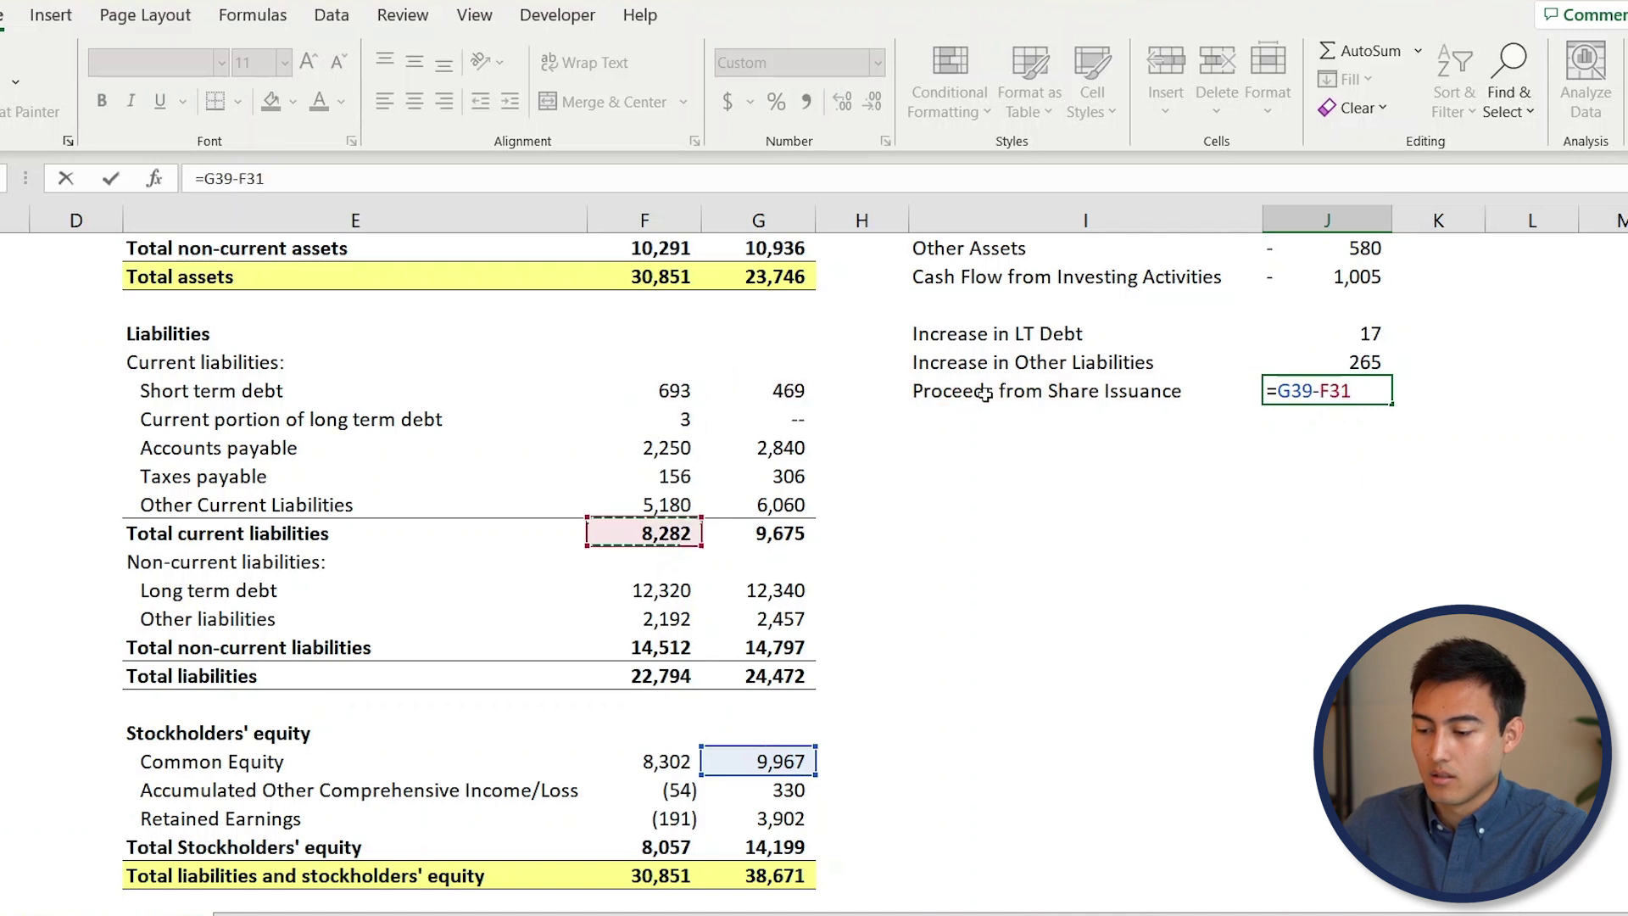
pyautogui.press('Down')
pyautogui.press('Down')
pyautogui.press('Return')
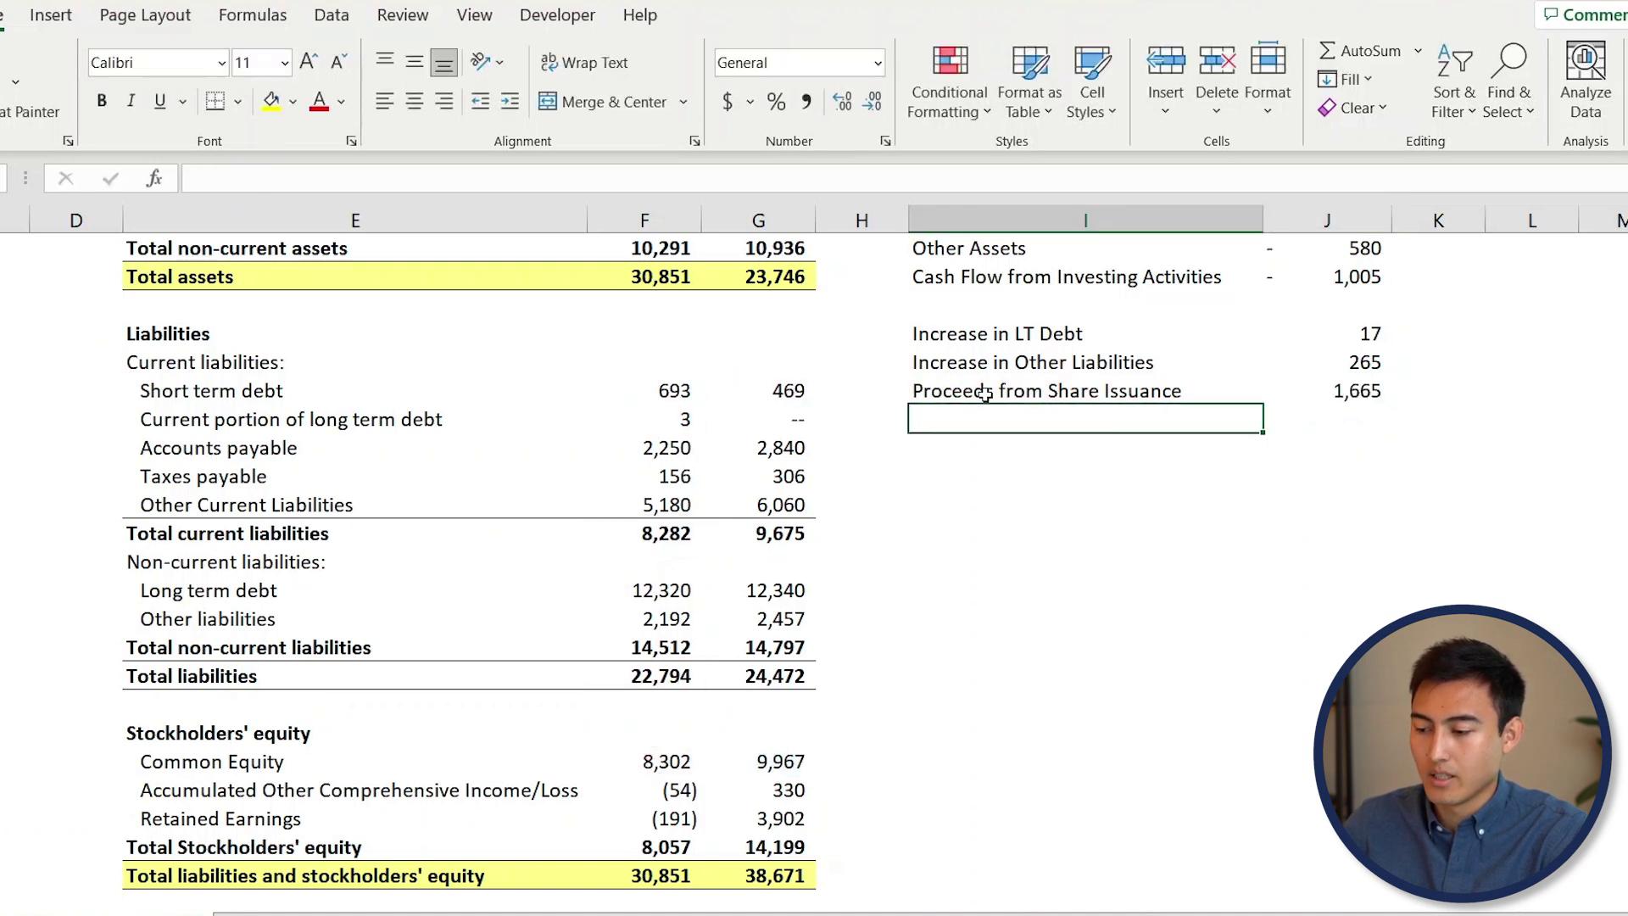
# Examine the share issuance, accumulated other comprehensive income and retained earnings rows, then trace net income and the Dividends figure below the income statement
pyautogui.press('Up')
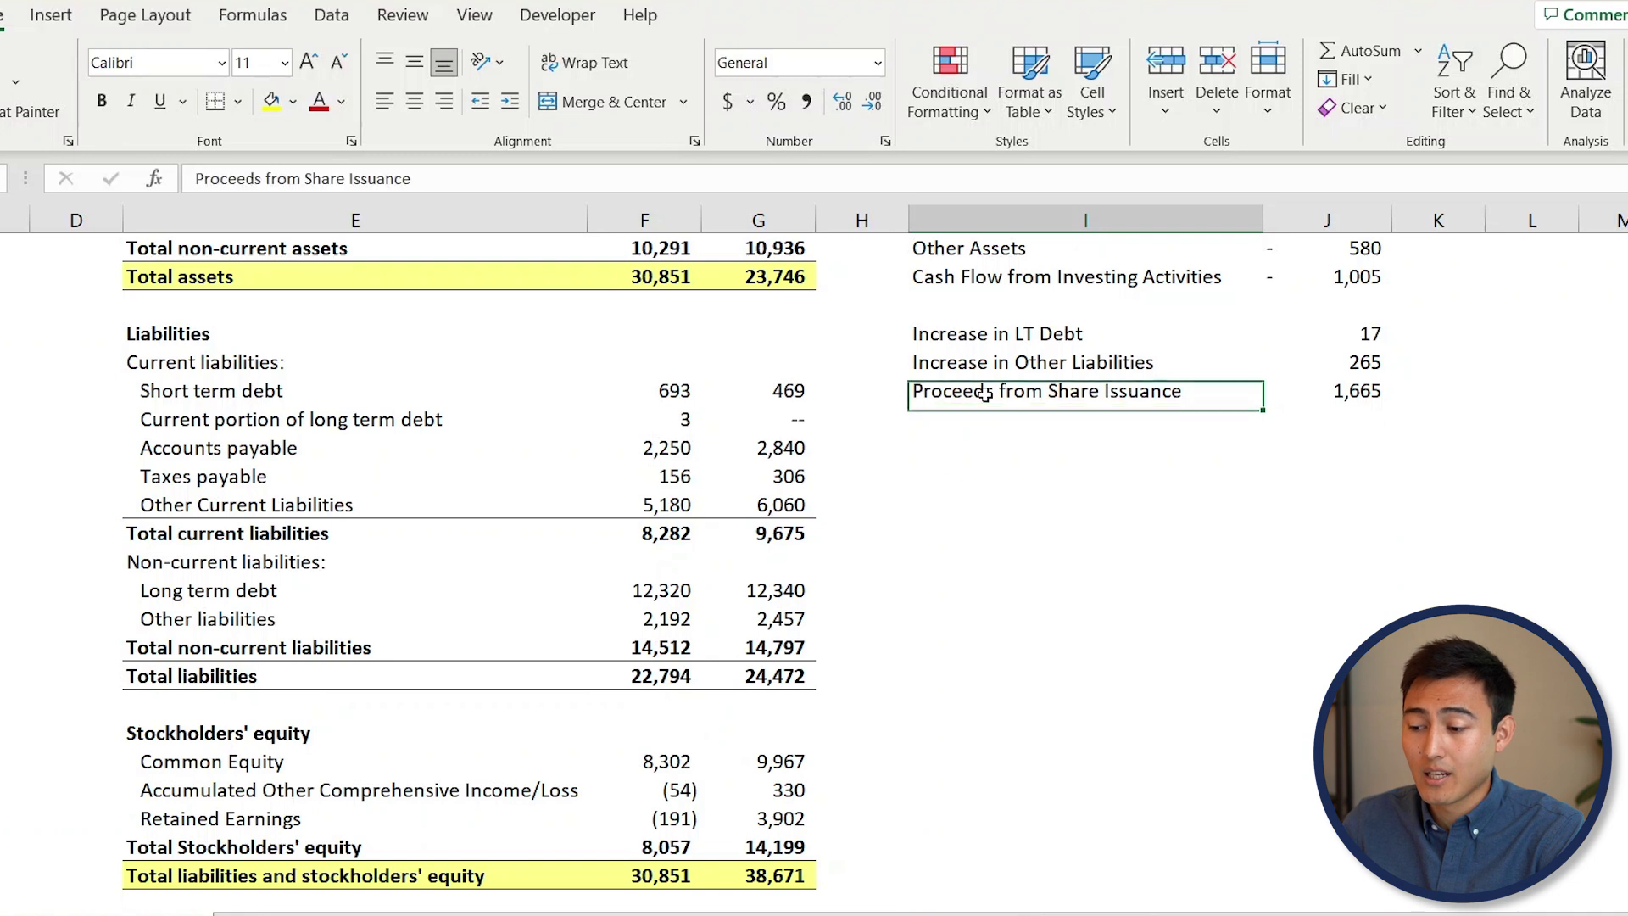
pyautogui.hotkey('shift', 'Right')
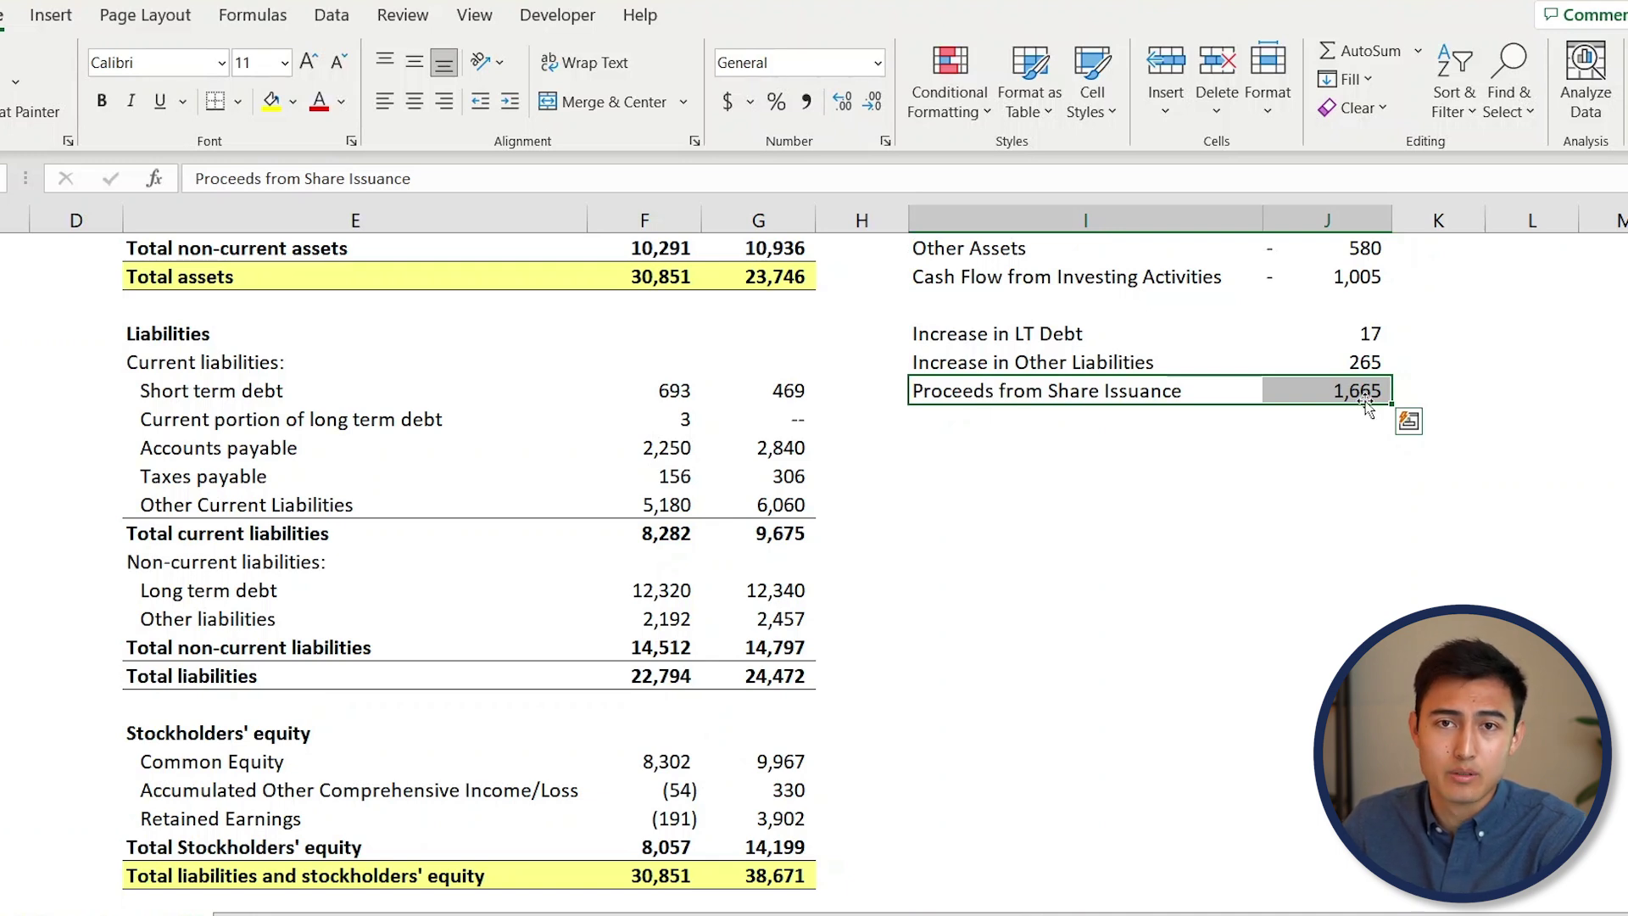
pyautogui.click(538, 801)
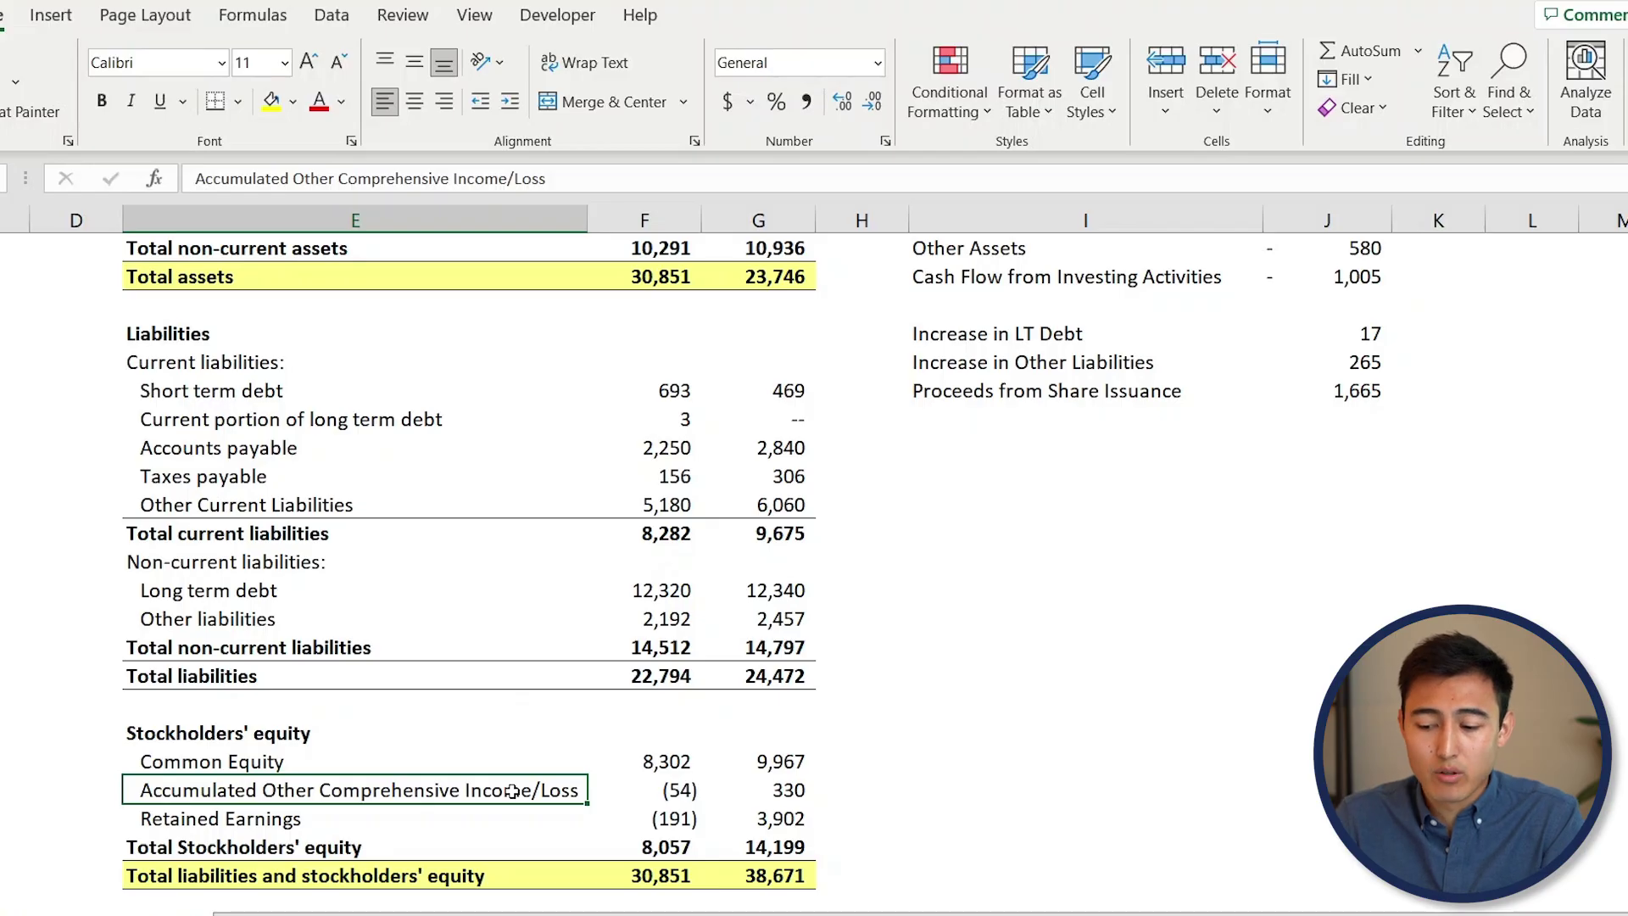
pyautogui.press('Down')
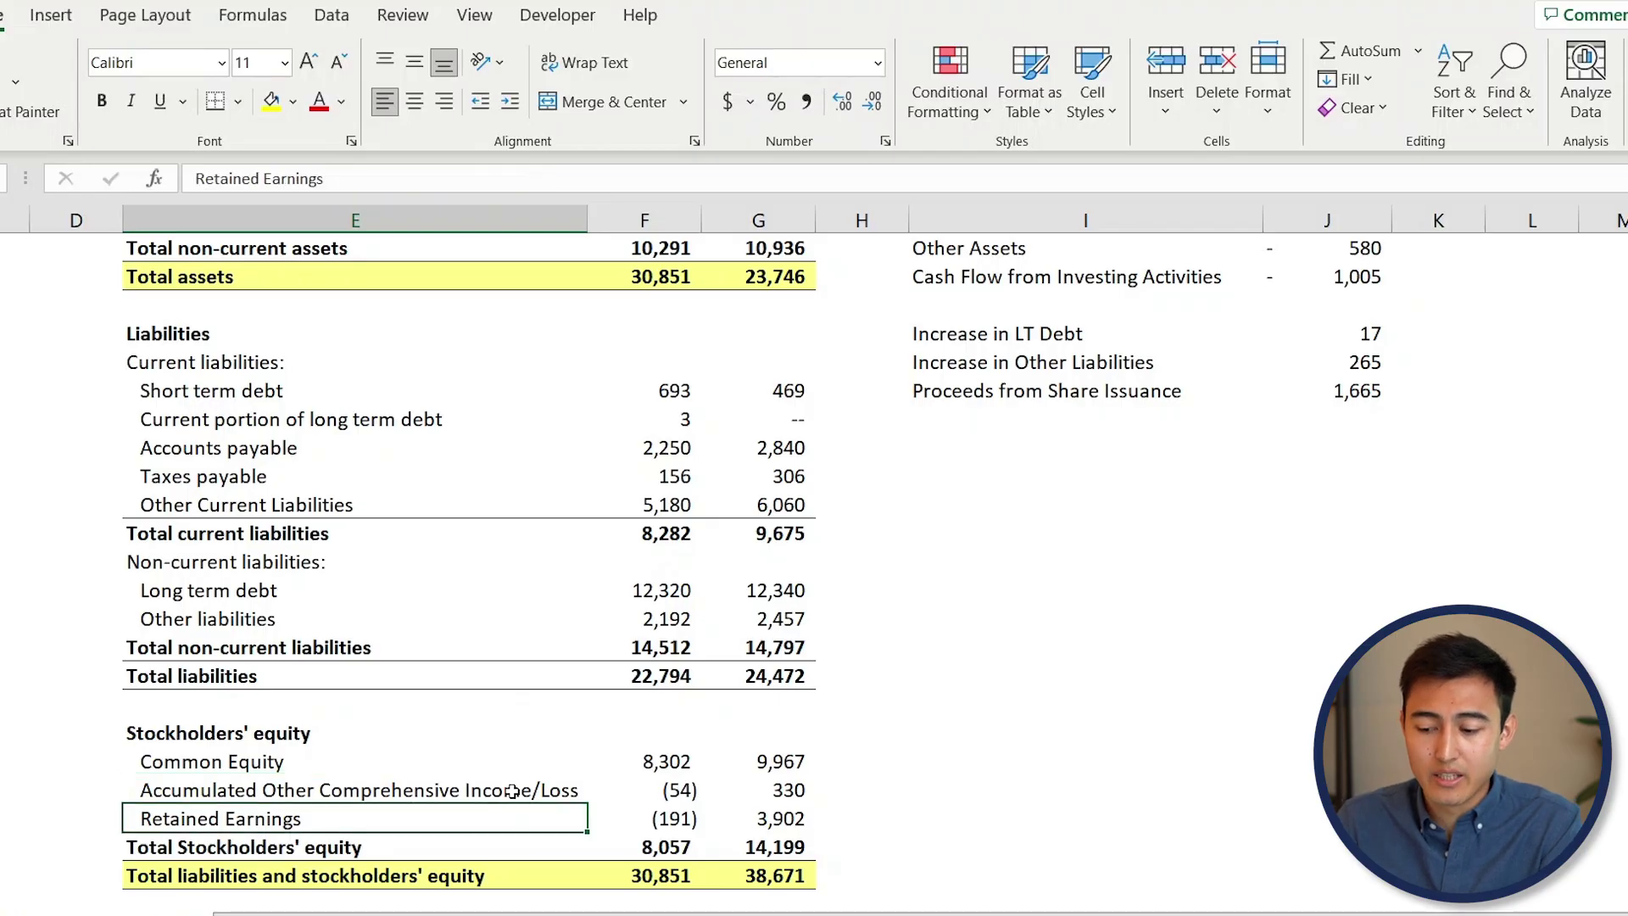
pyautogui.hotkey('shift', 'space')
pyautogui.hotkey('shift', 'Right')
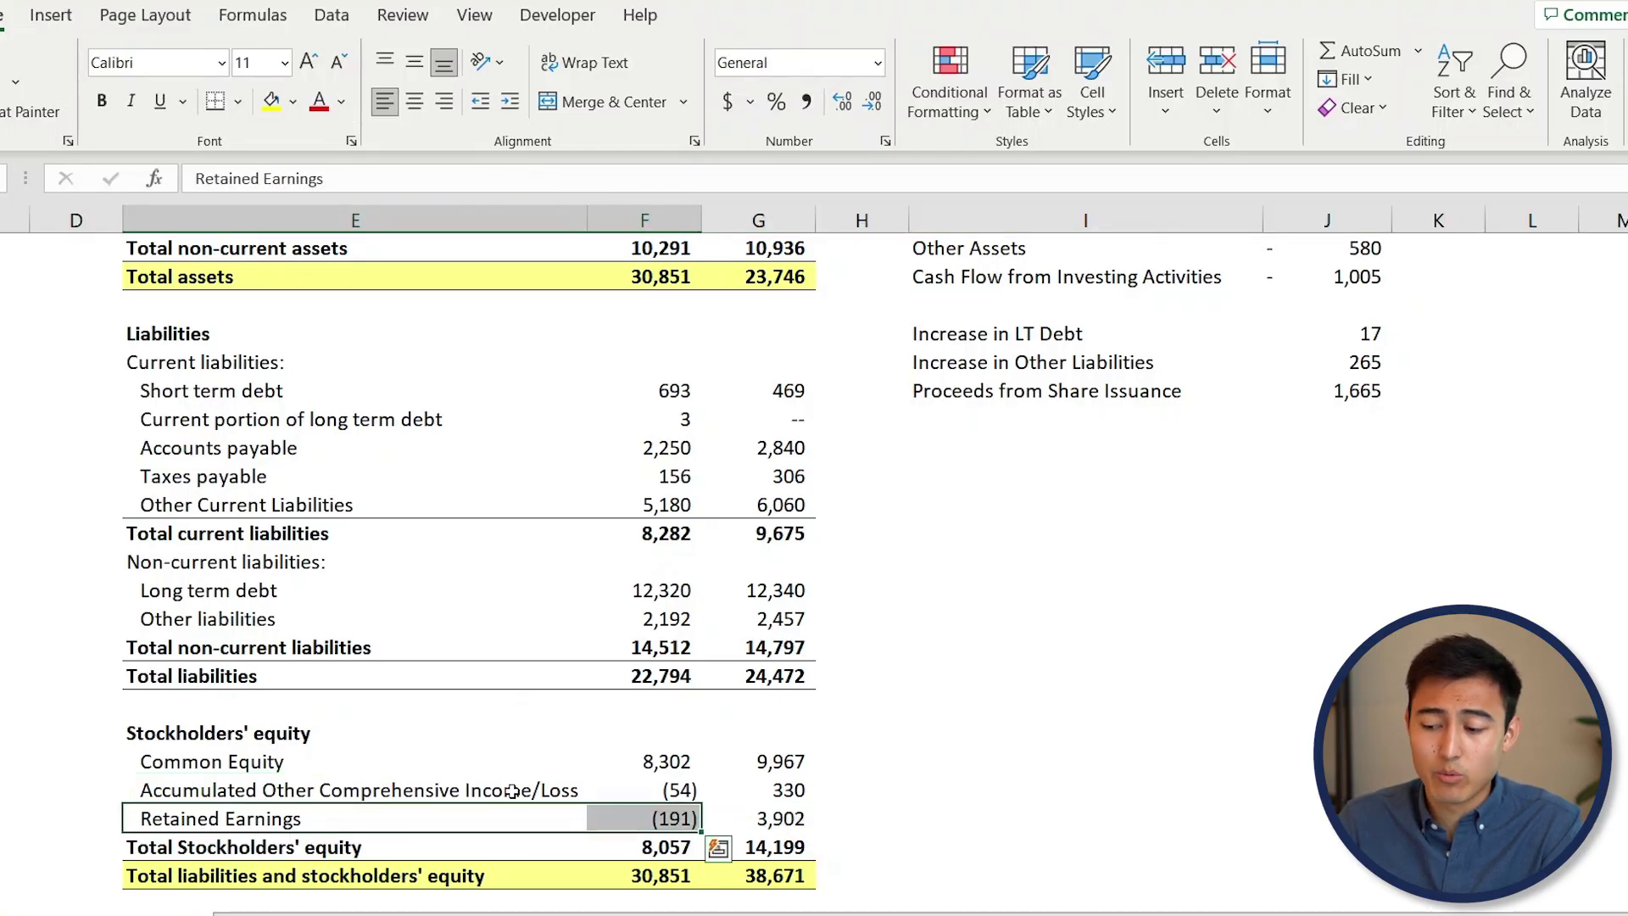
pyautogui.click(261, 820)
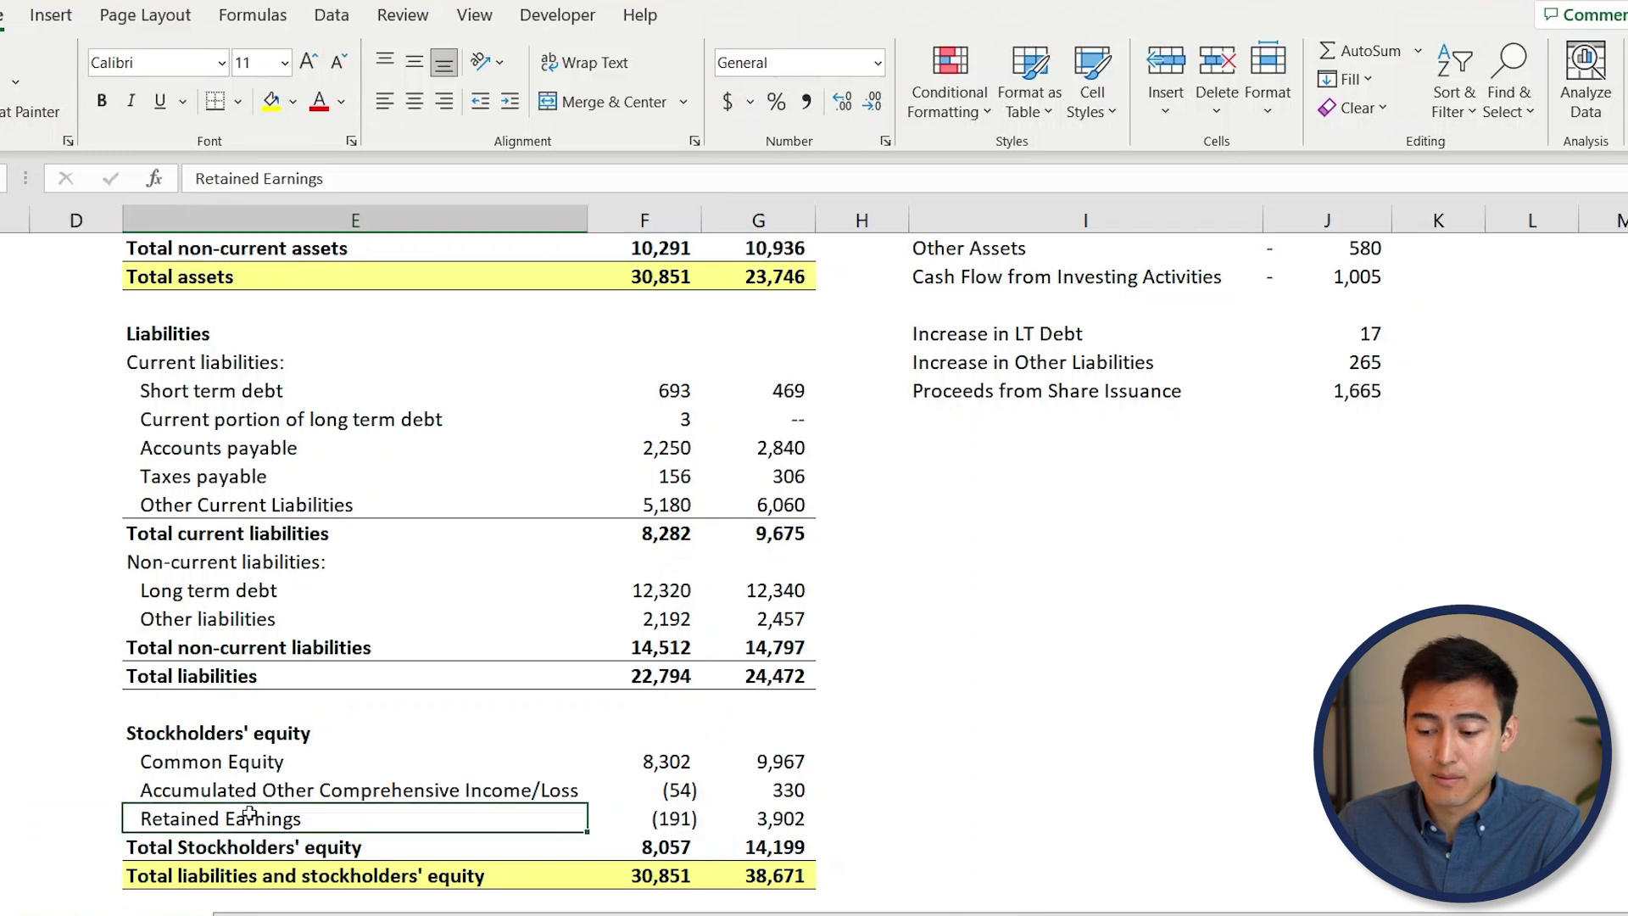
pyautogui.scroll(7, 834, 741)
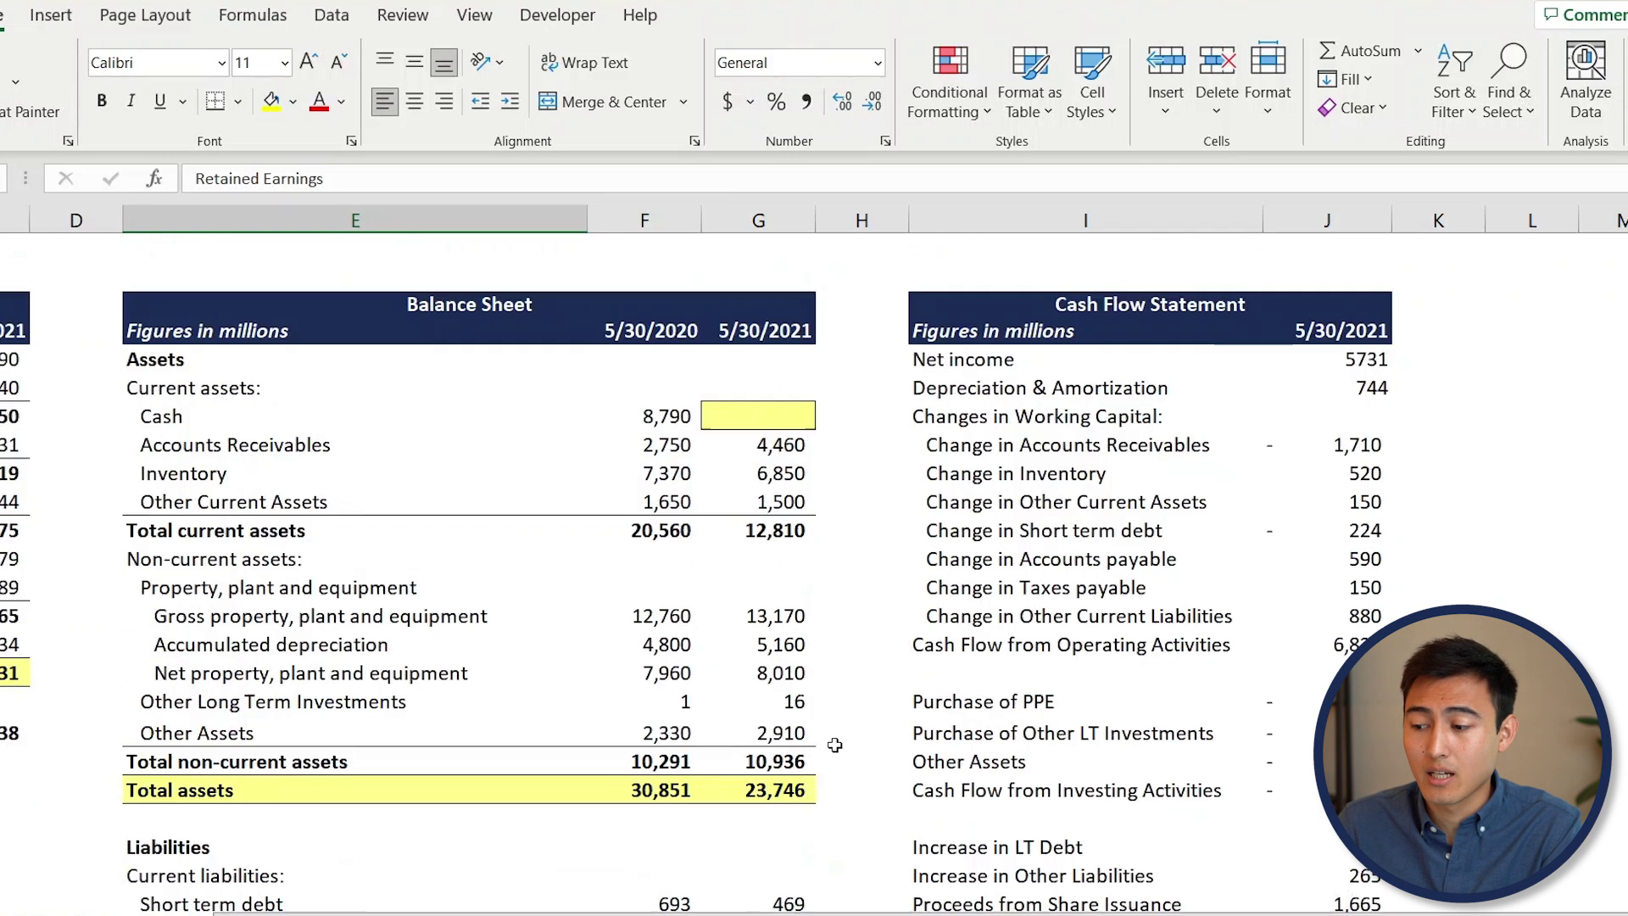
pyautogui.click(1107, 426)
pyautogui.press('Right')
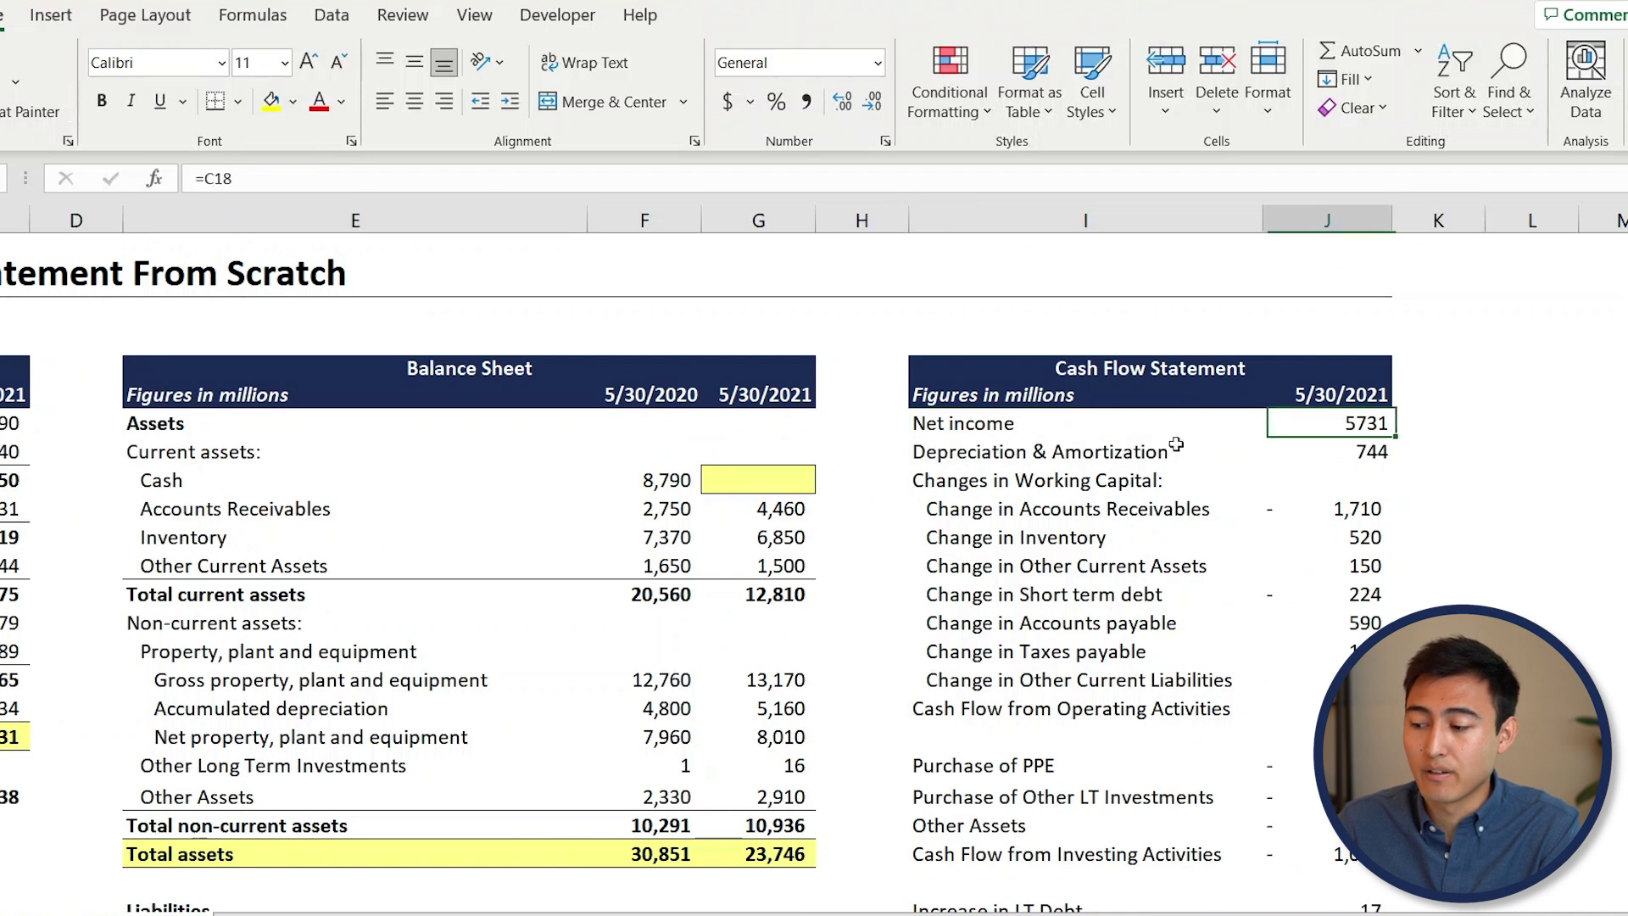
pyautogui.press('Left')
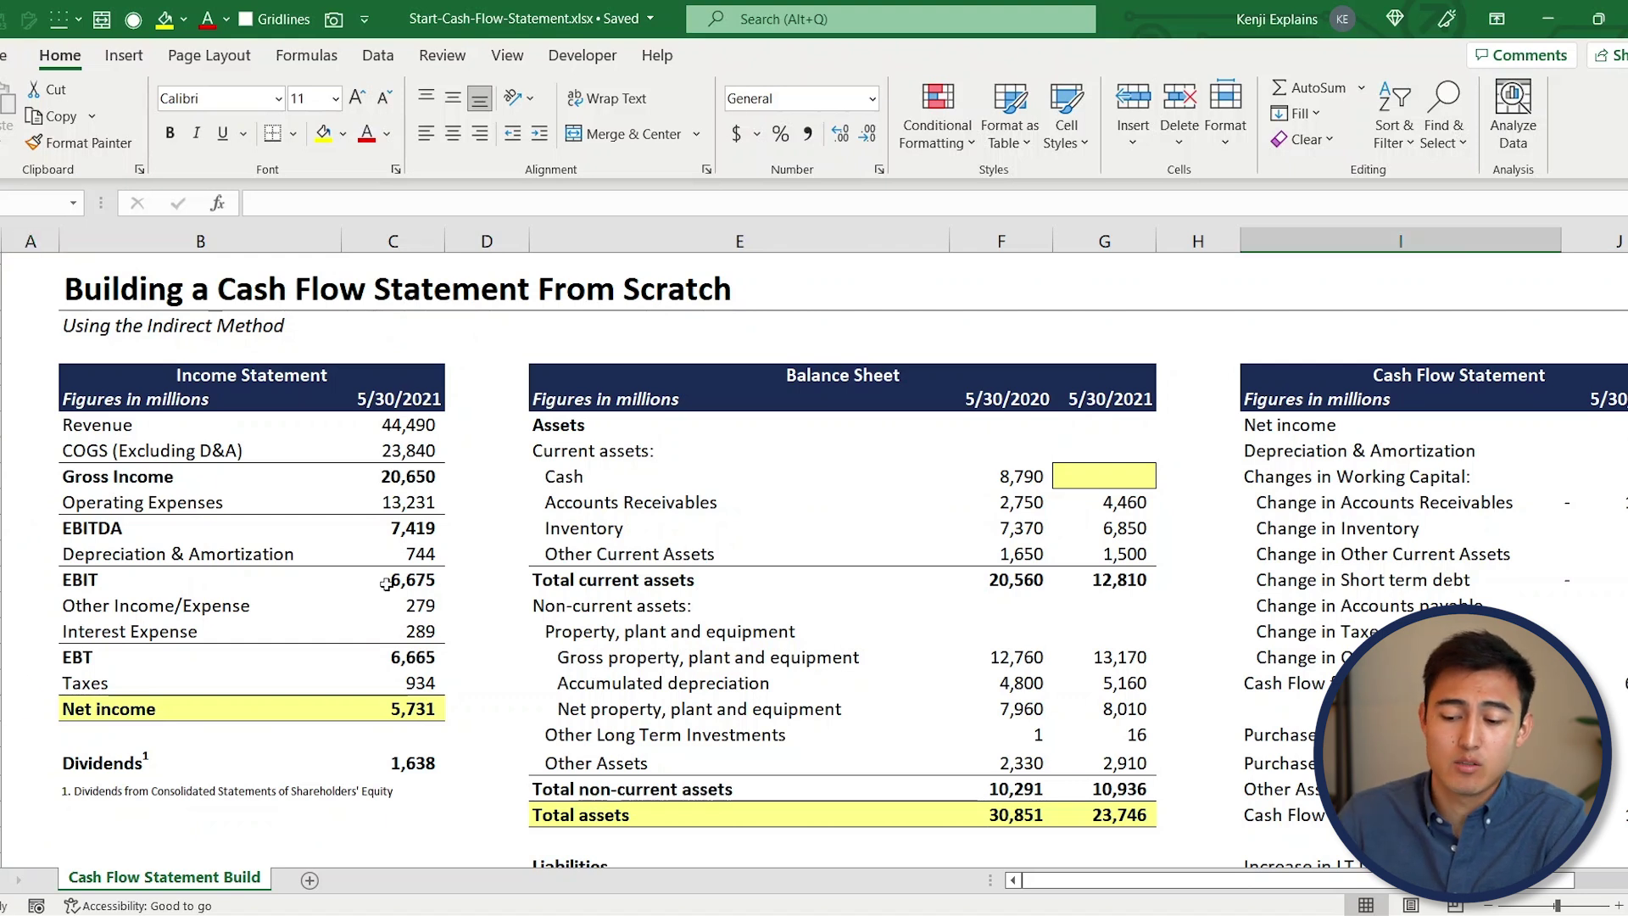
pyautogui.click(108, 759)
pyautogui.press('Right')
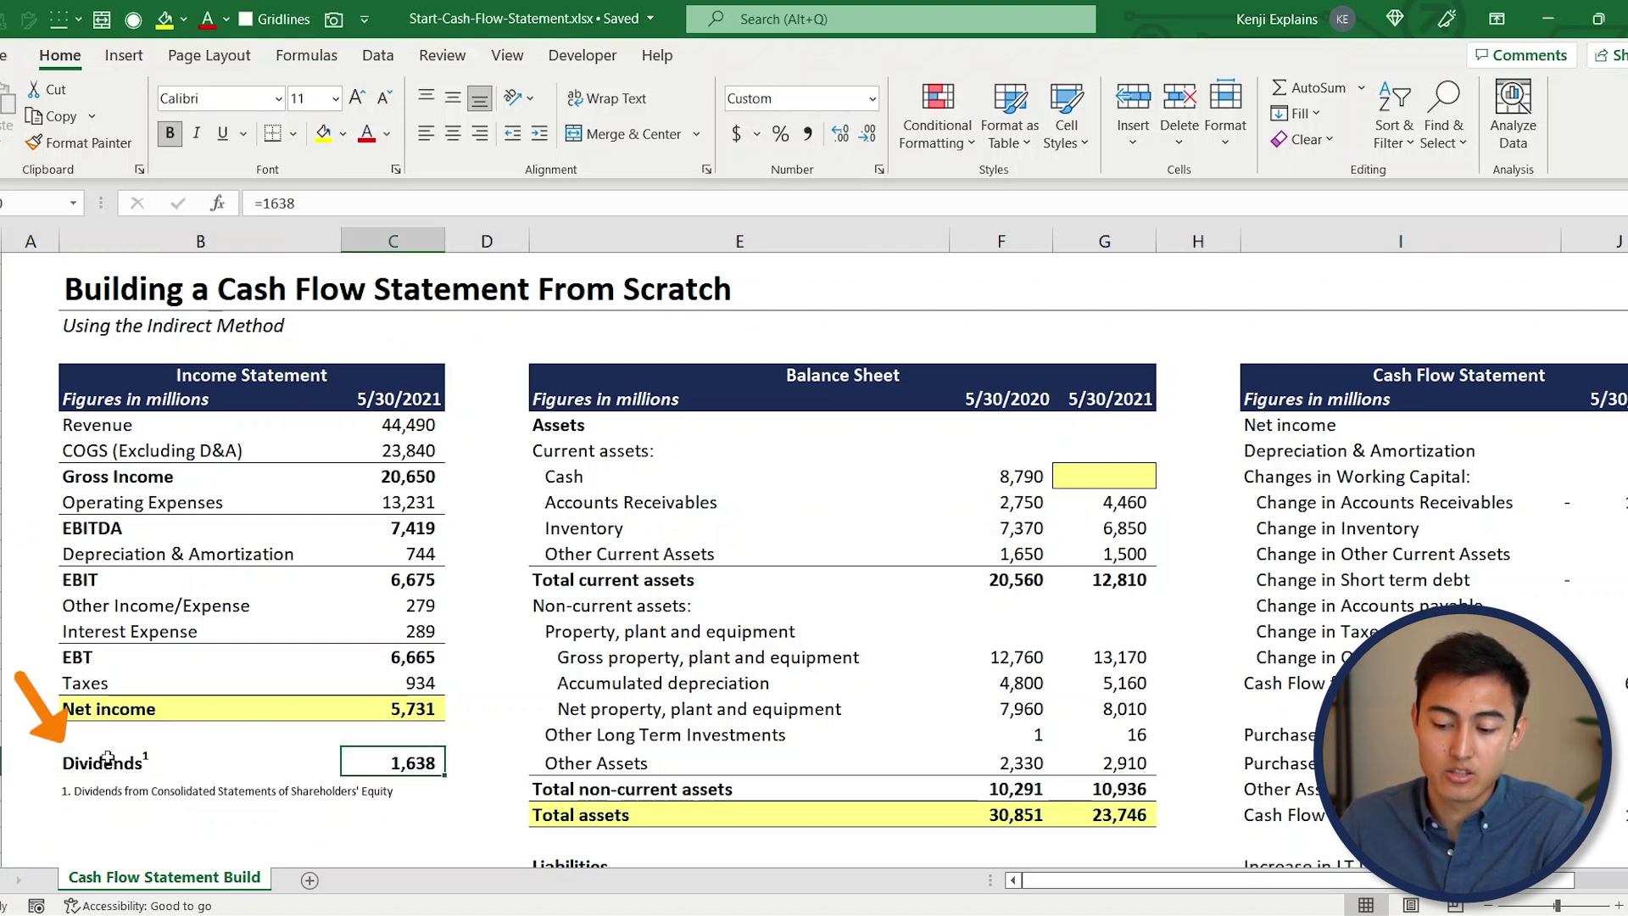
# Enter the label Dividends Paid below Proceeds from Share Issuance
pyautogui.scroll(-5, 827, 752)
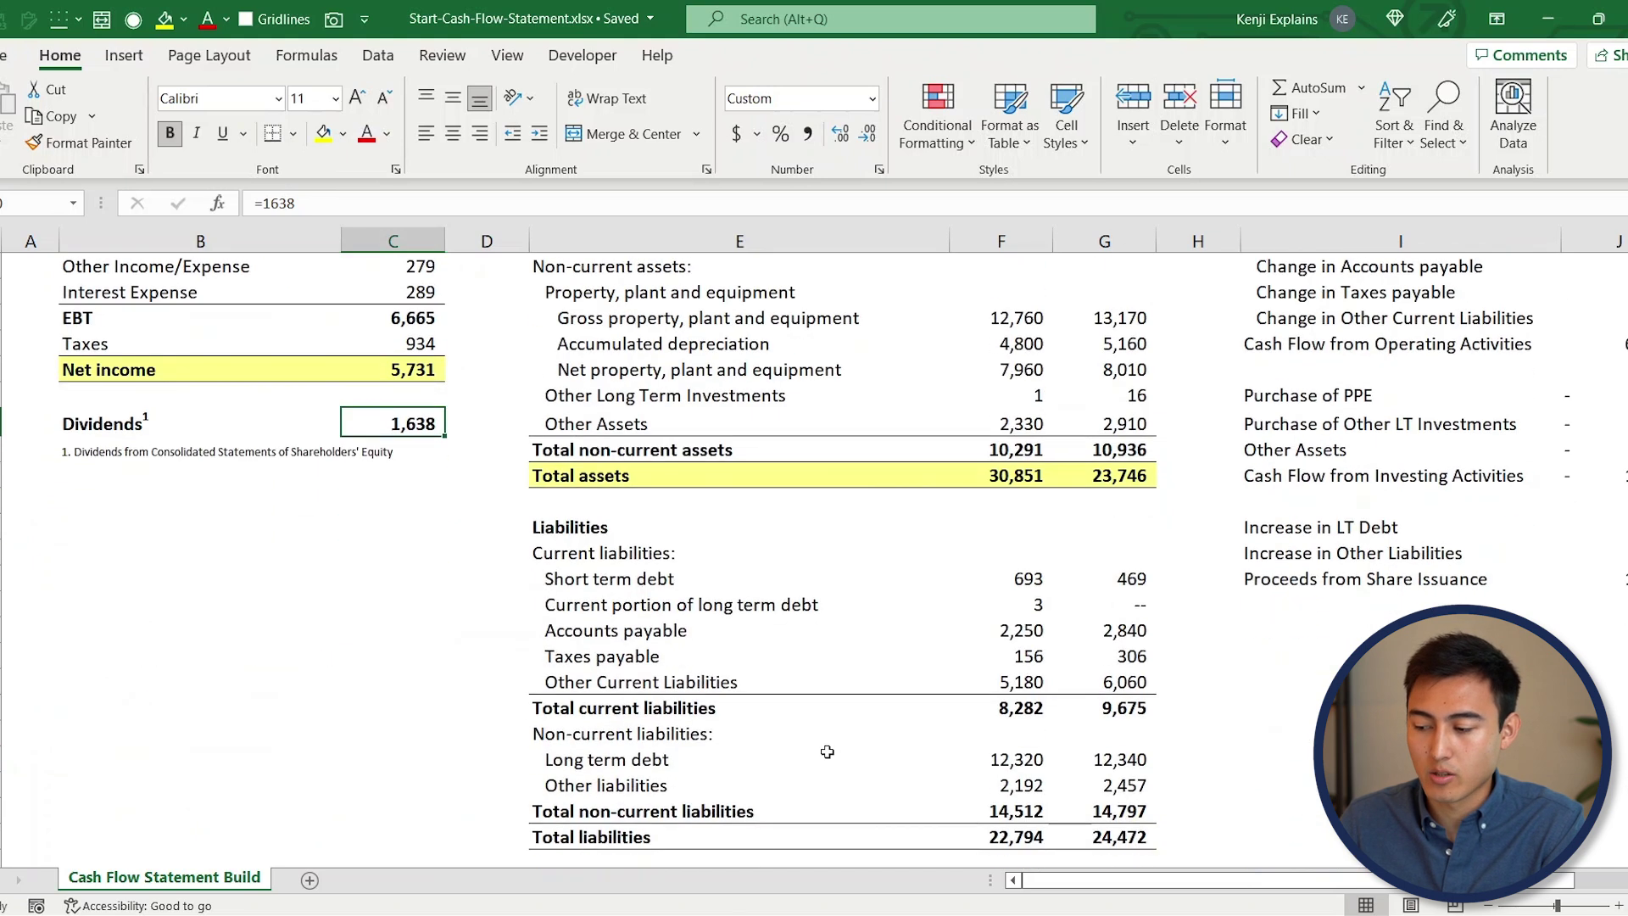
pyautogui.hscroll(3, 828, 752)
pyautogui.click(815, 600)
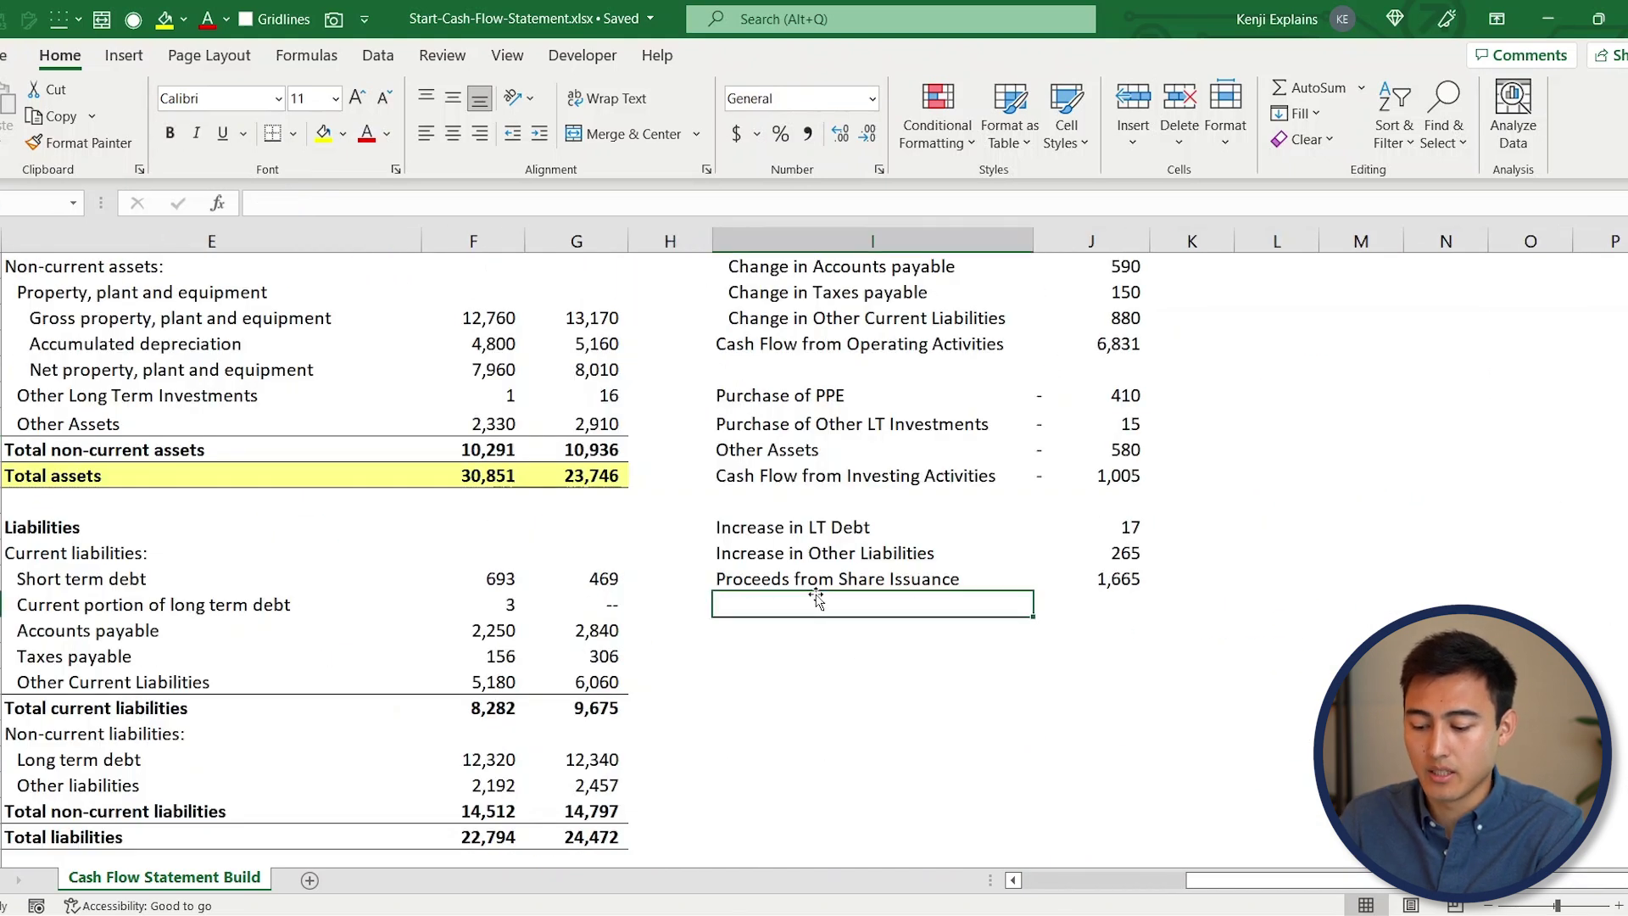
pyautogui.write('Dividends Pai')
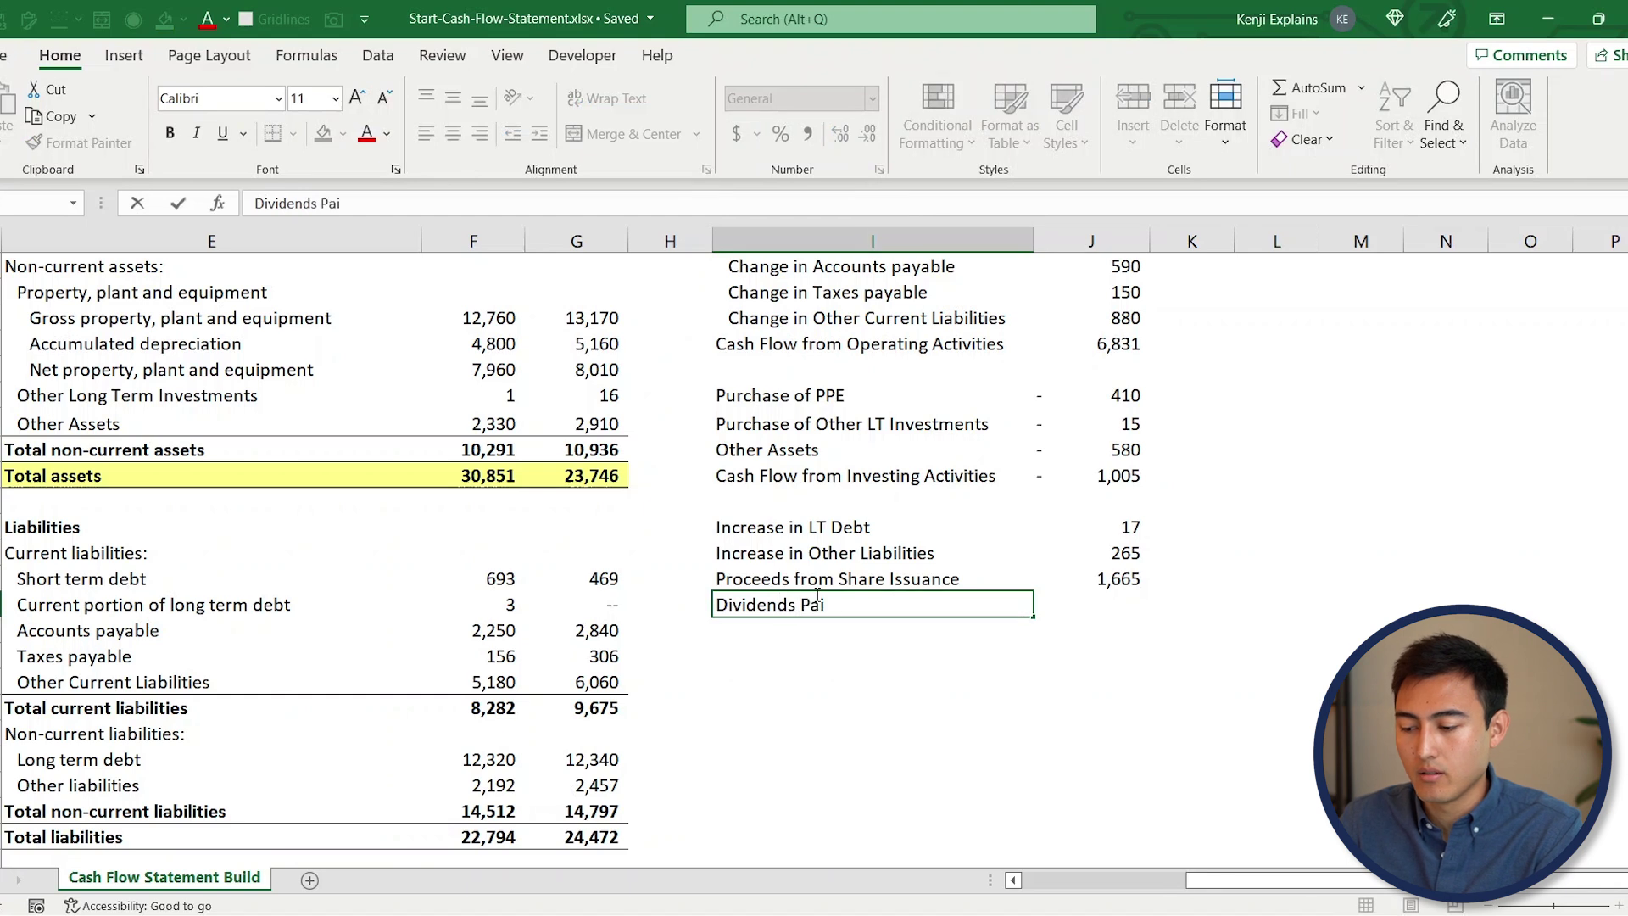
pyautogui.write('d')
# Link the Dividends Paid amount to the Dividends figure below the income statement with the formula =C20
pyautogui.press('Tab')
pyautogui.write('=')
pyautogui.press('Left')
pyautogui.press('Left')
pyautogui.press('Left')
pyautogui.press('Left')
pyautogui.press('Left')
pyautogui.press('Left')
pyautogui.press('Left')
pyautogui.press('Left')
pyautogui.press('Left')
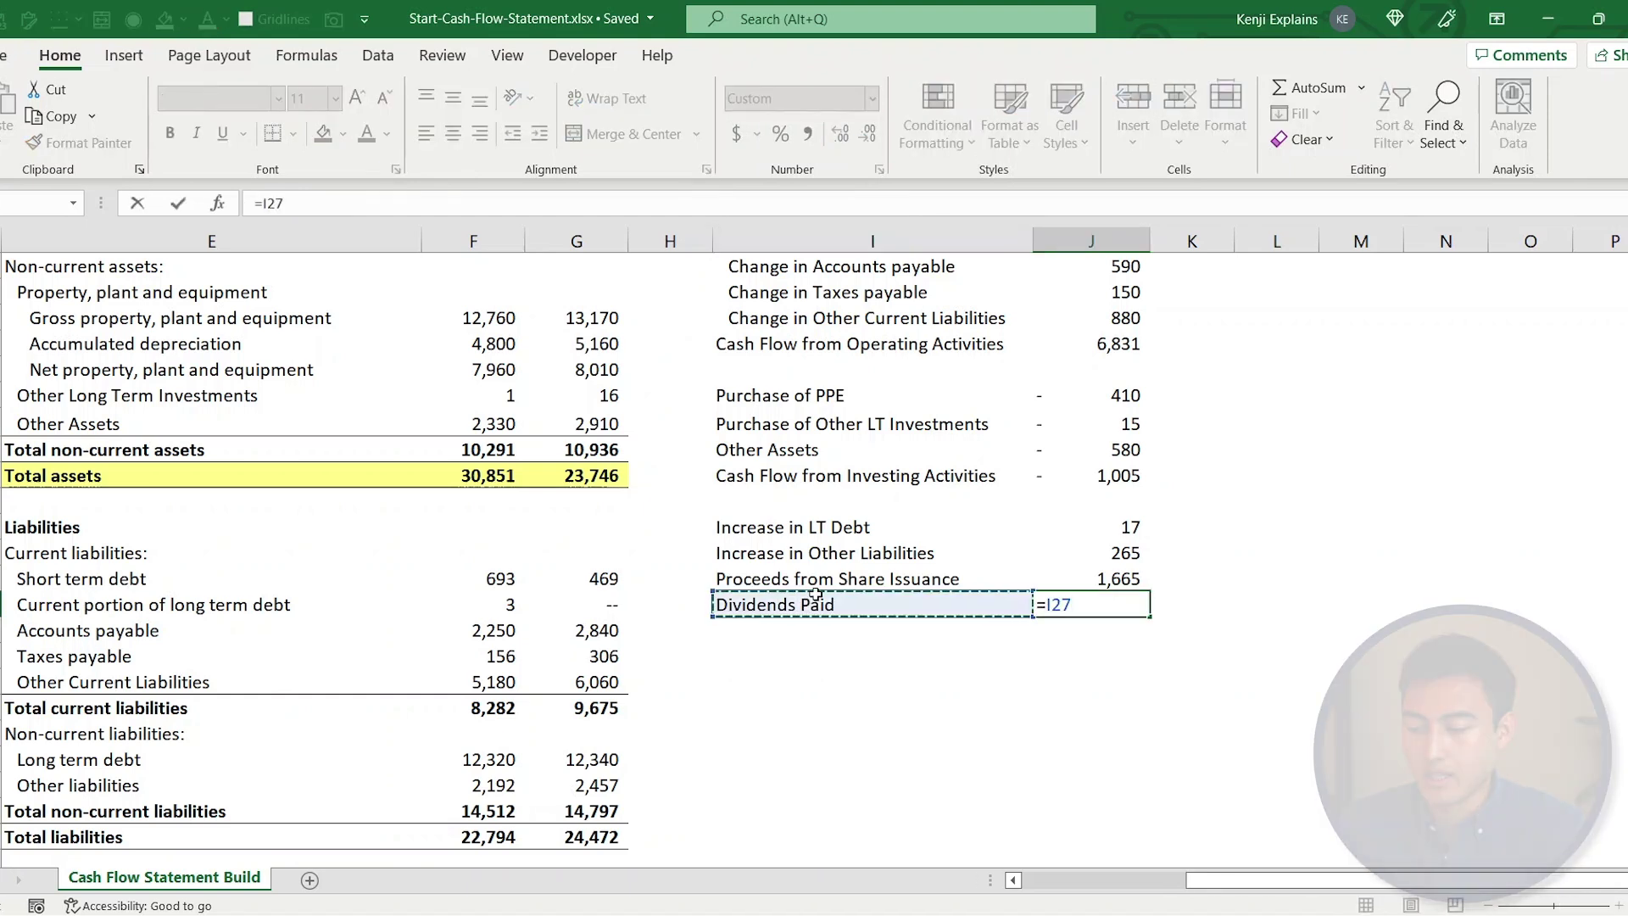
pyautogui.press('Right')
pyautogui.press('Right')
pyautogui.press('Up')
pyautogui.press('Up')
pyautogui.press('Up')
pyautogui.press('Up')
pyautogui.press('Up')
pyautogui.press('Up')
pyautogui.press('Up')
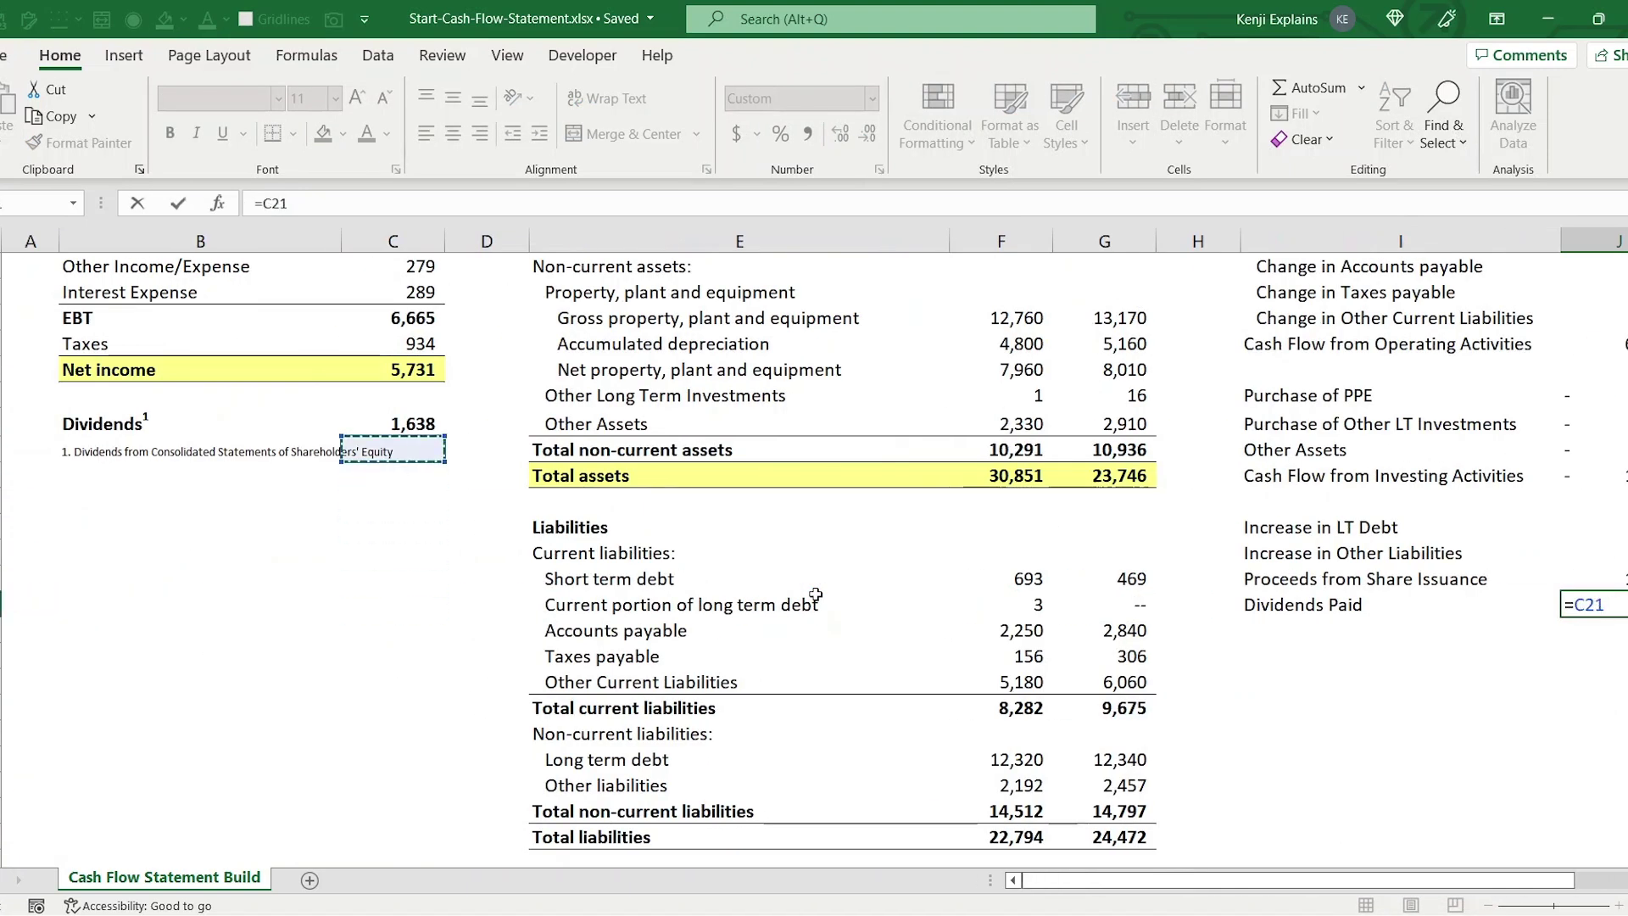
pyautogui.press('Return')
pyautogui.press('Up')
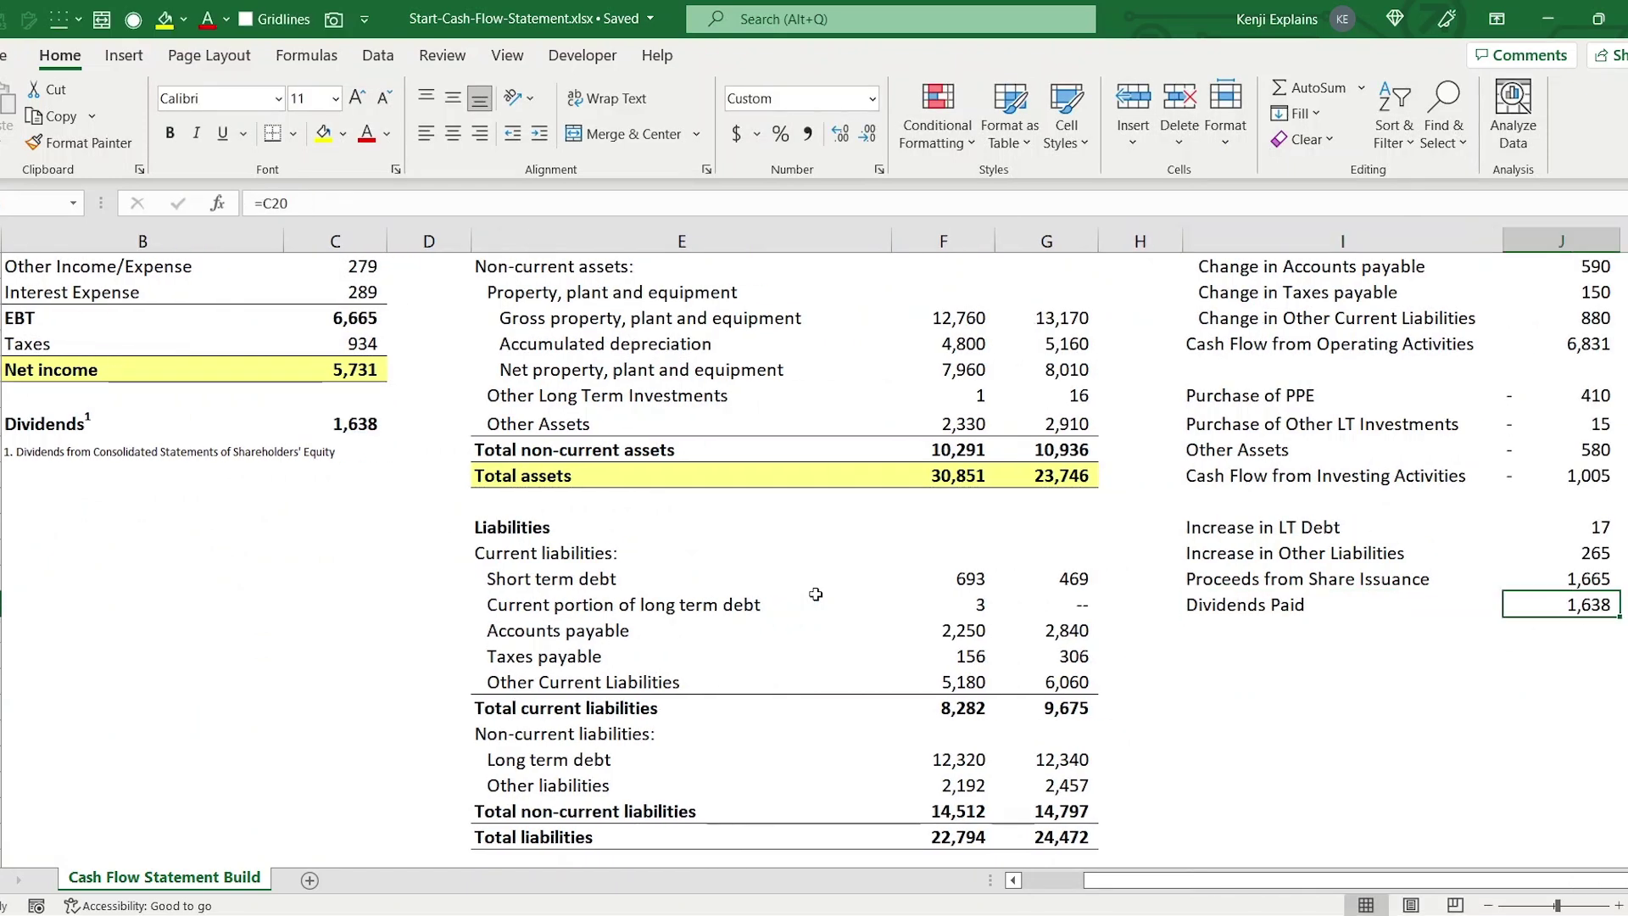
# Make Dividends Paid a cash outflow by changing its formula to =-C20
pyautogui.press('F2')
pyautogui.write('-')
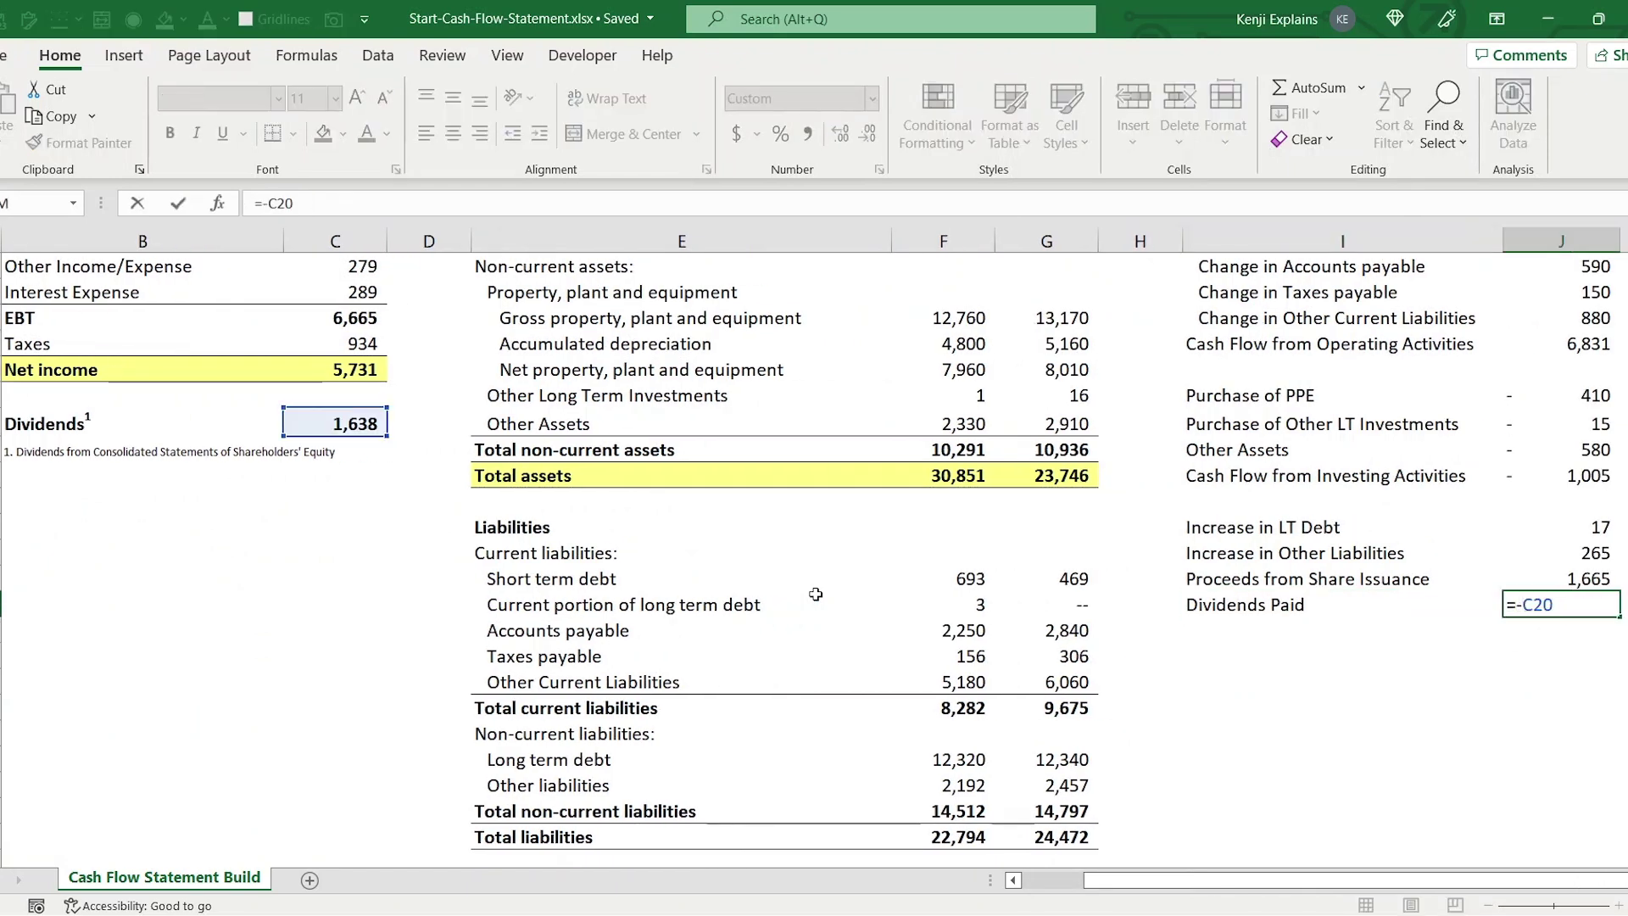
pyautogui.press('Return')
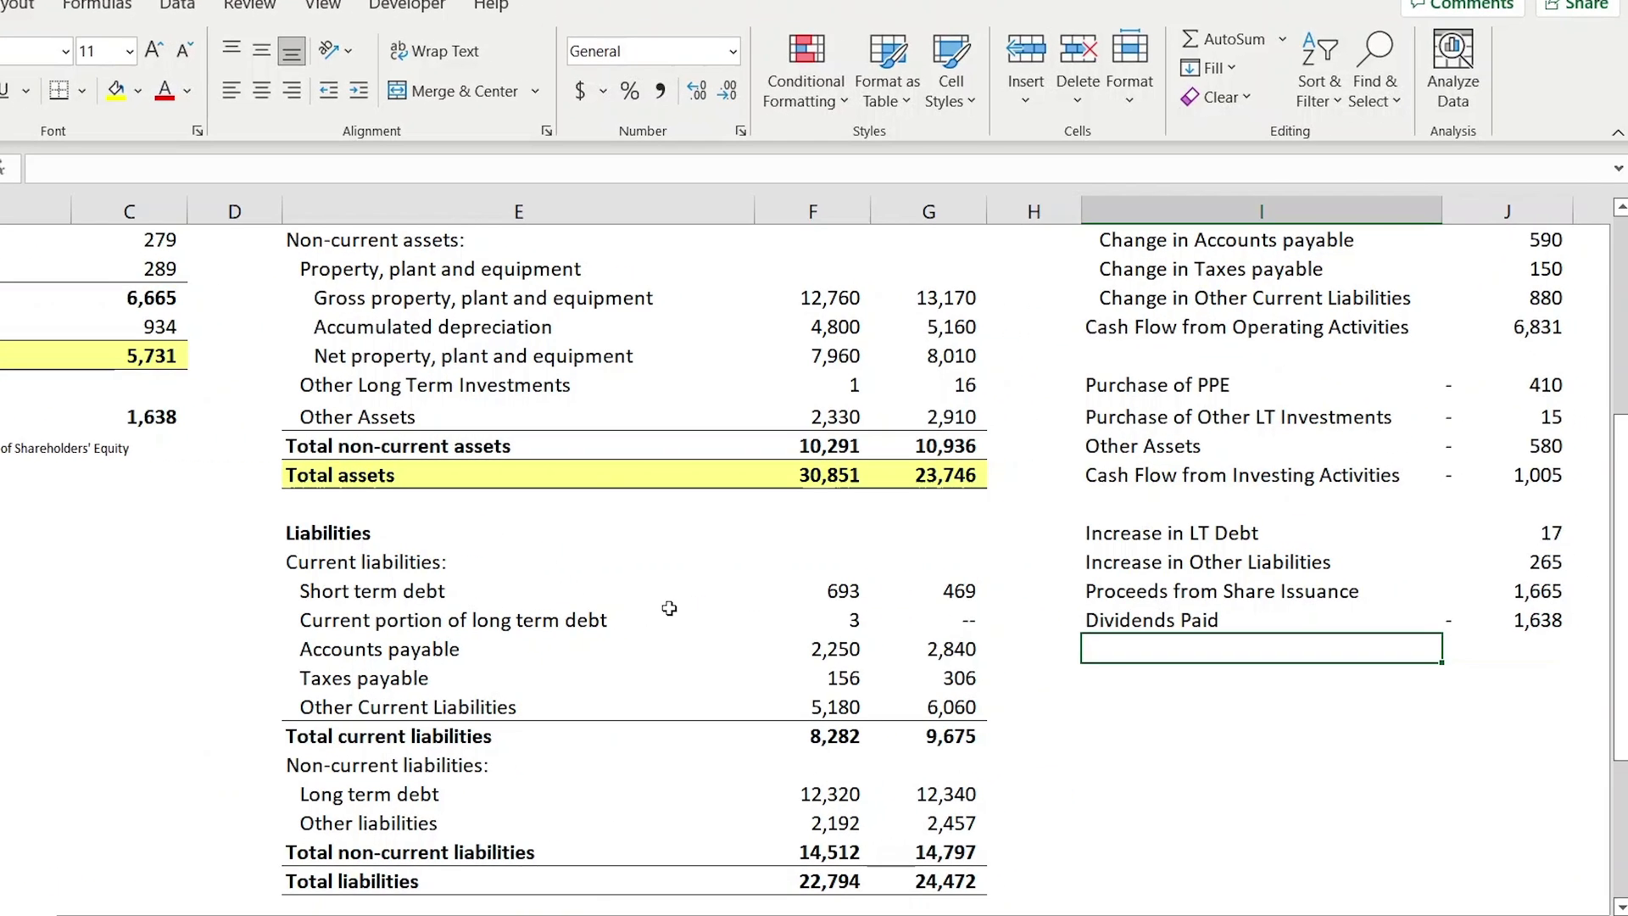
# Add a Cash Flow from Financing Activities row below Dividends Paid, summing the four financing items above it
pyautogui.press('Left')
pyautogui.write('Cash Flow fr')
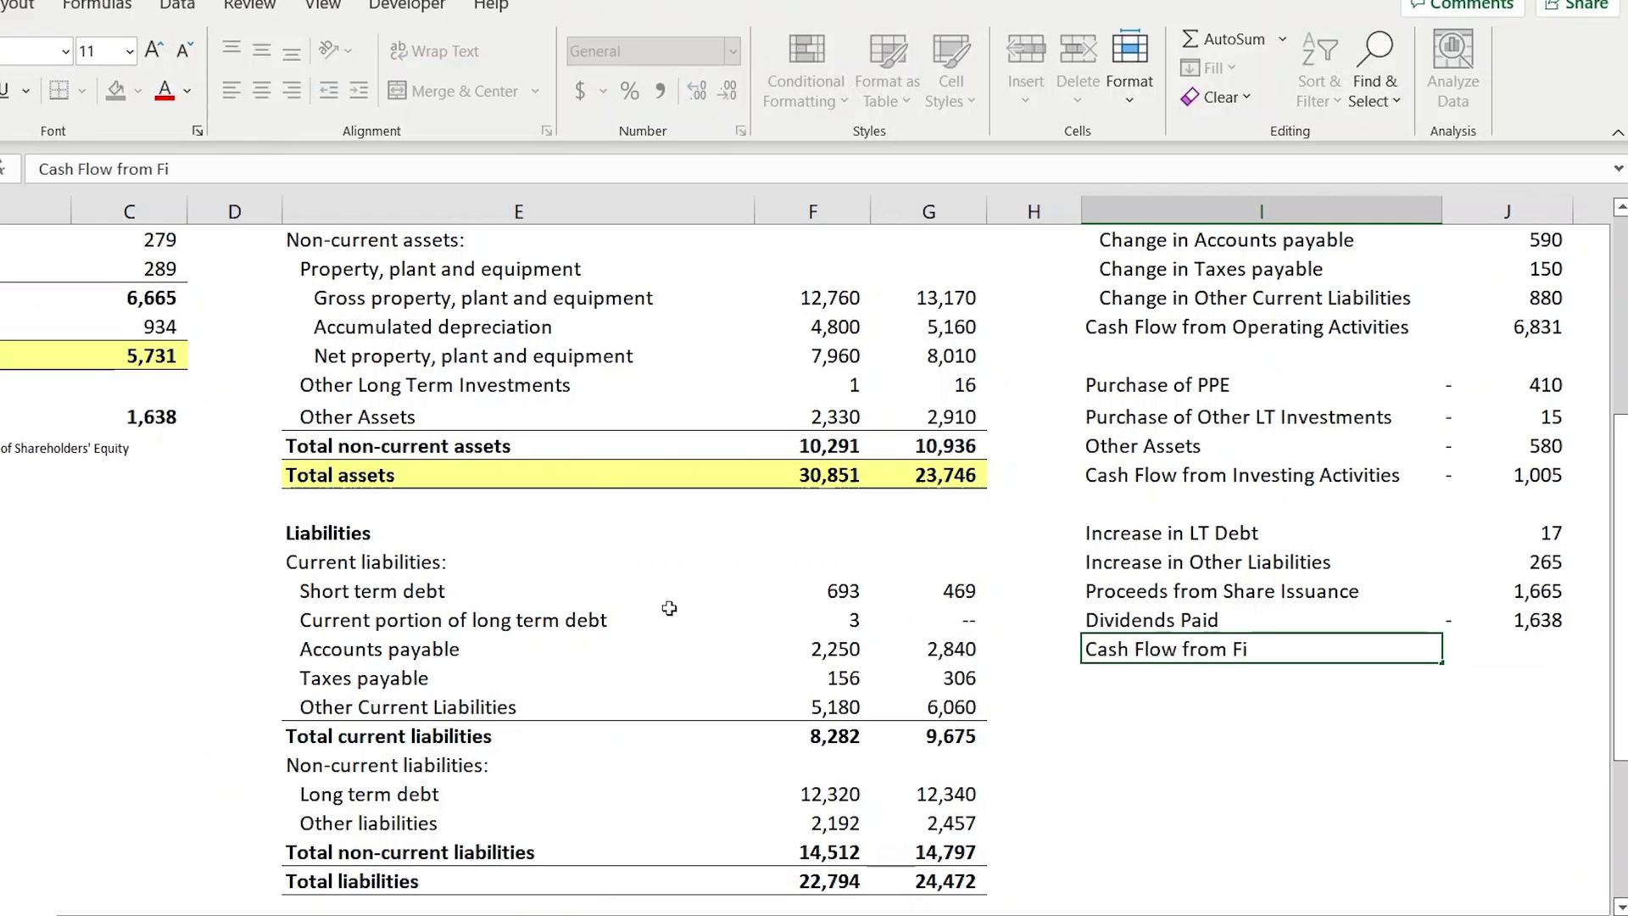
pyautogui.write('om Financing Acti')
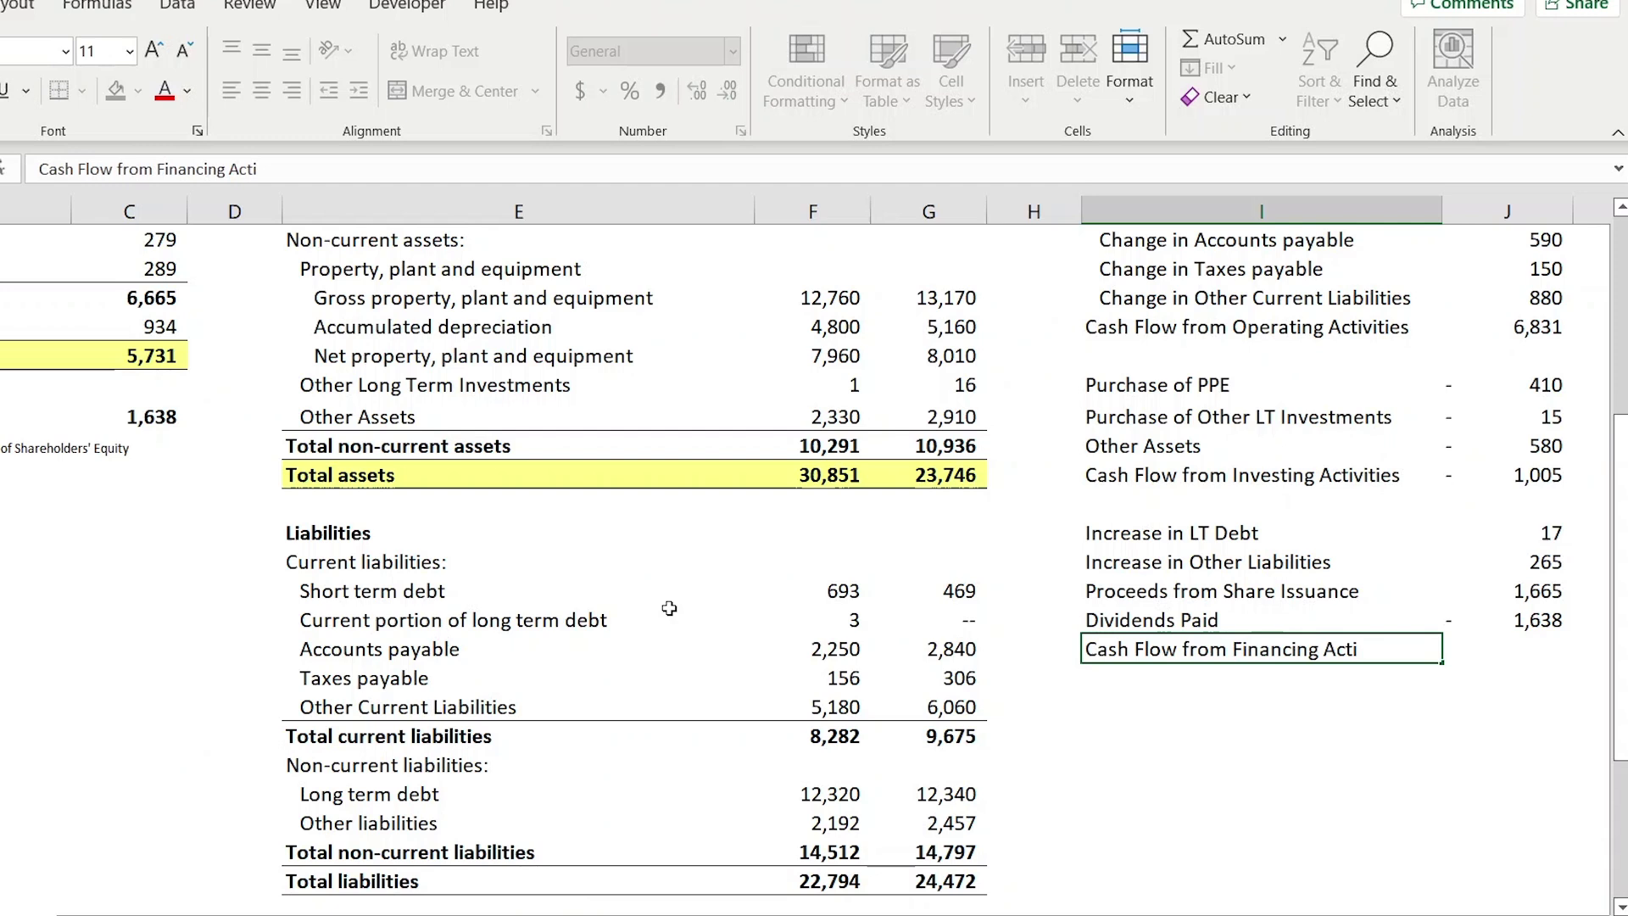
pyautogui.write('vities')
pyautogui.press('Right')
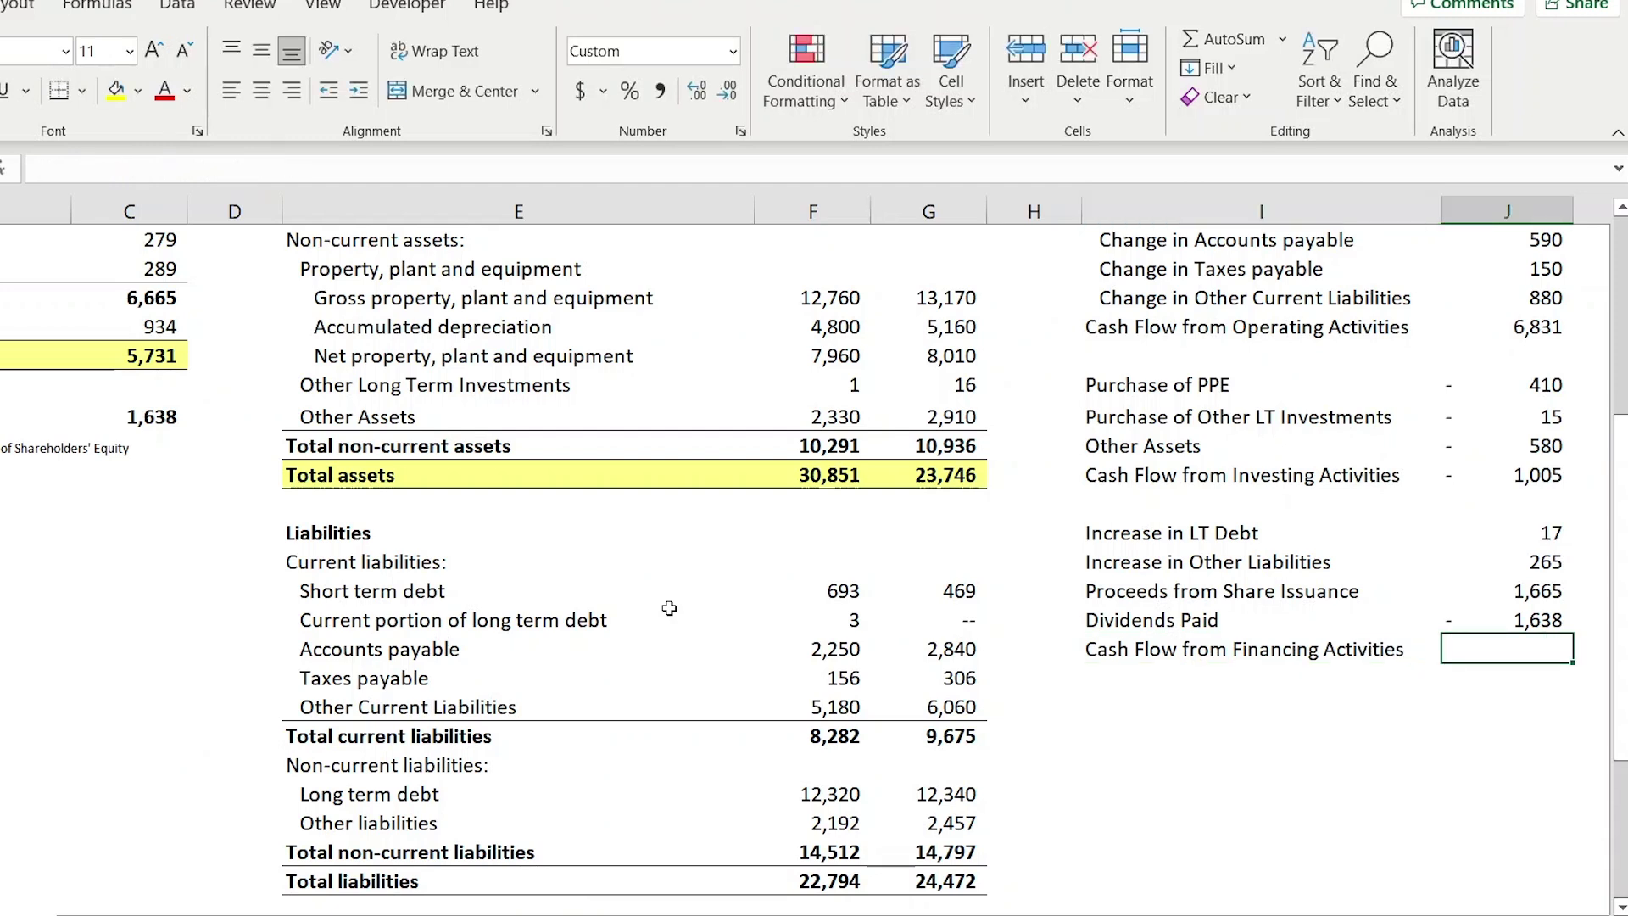
pyautogui.hotkey('alt', '=')
pyautogui.press('Return')
pyautogui.press('Up')
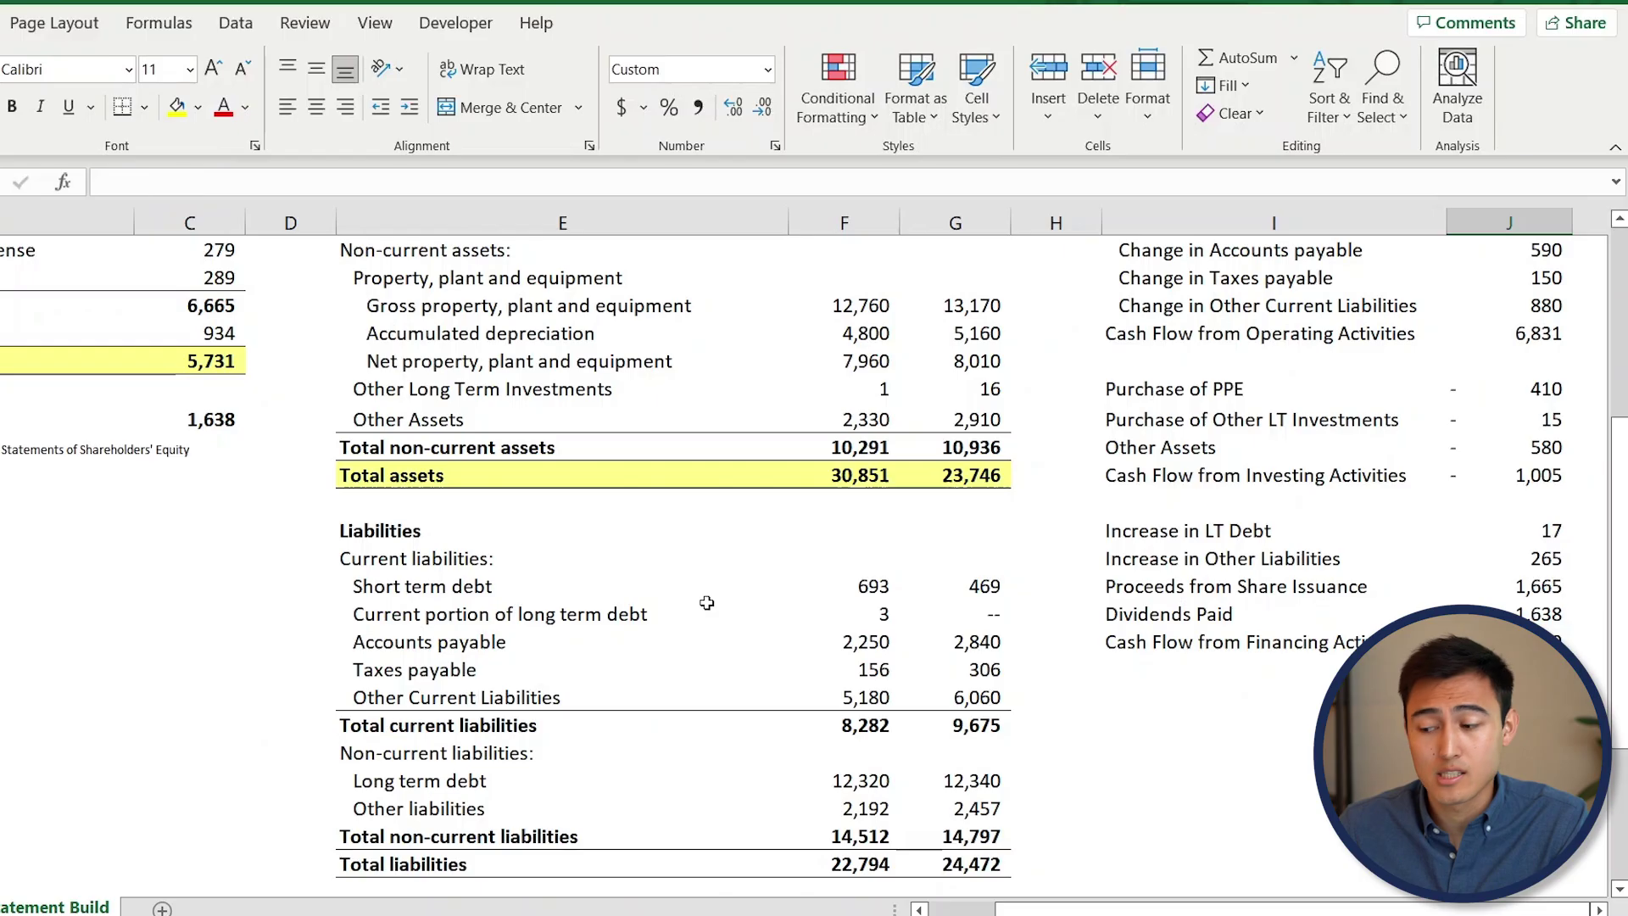
# Enter the label Beginning Cash Balance two rows below Cash Flow from Financing Activities
pyautogui.press('Down')
pyautogui.press('Down')
pyautogui.press('Left')
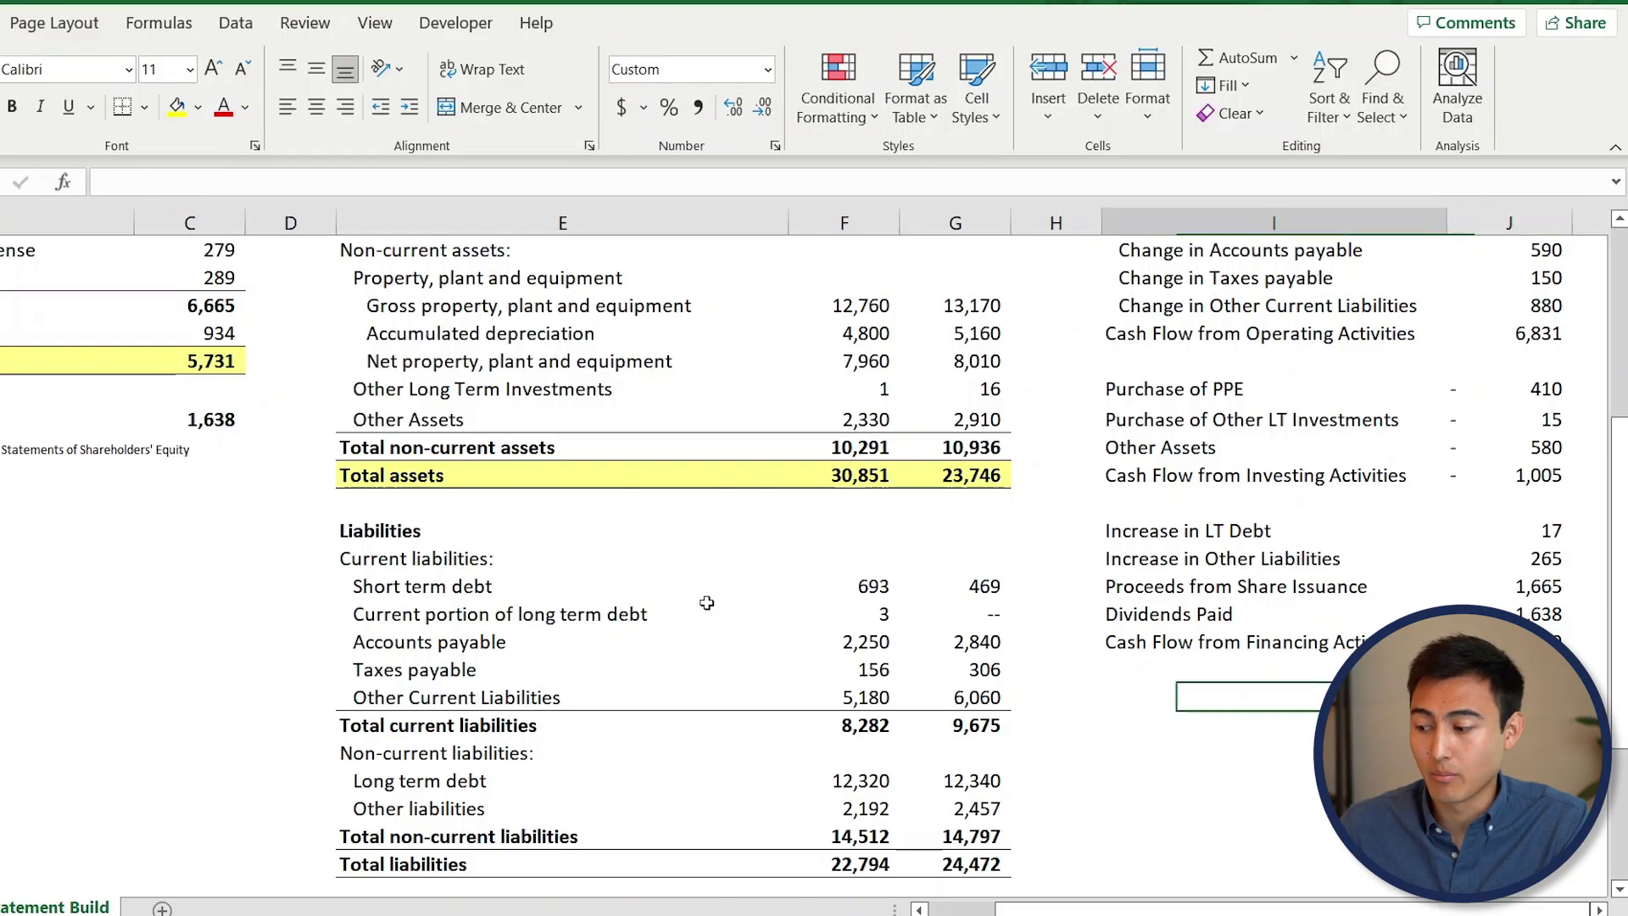
pyautogui.write('Beginn')
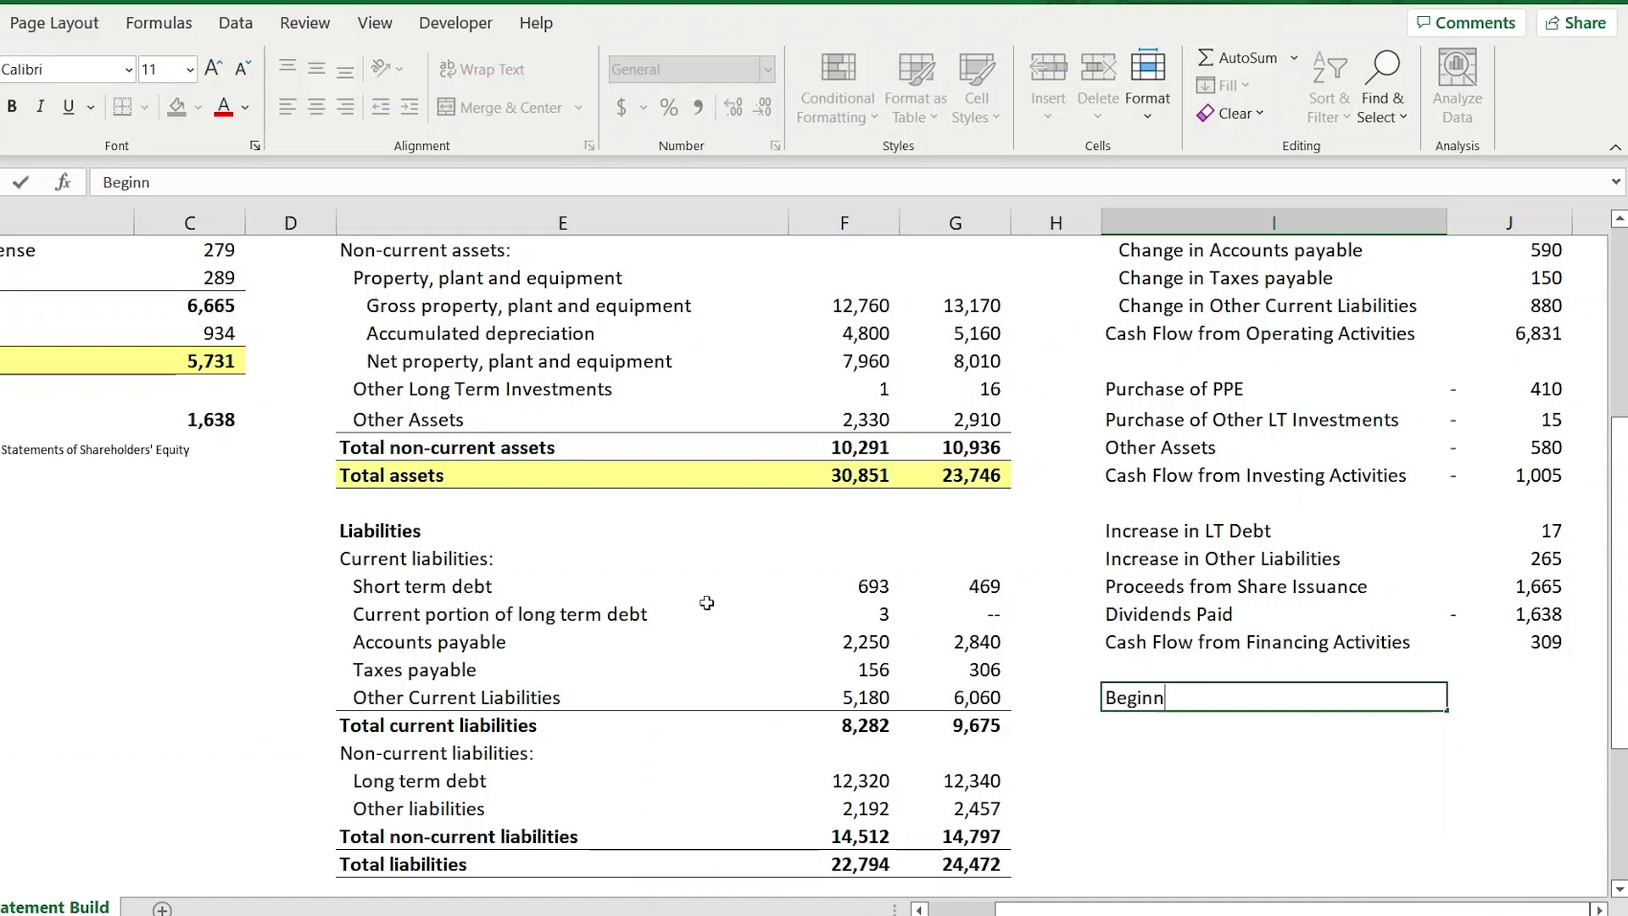
pyautogui.write('ing Cash Balance')
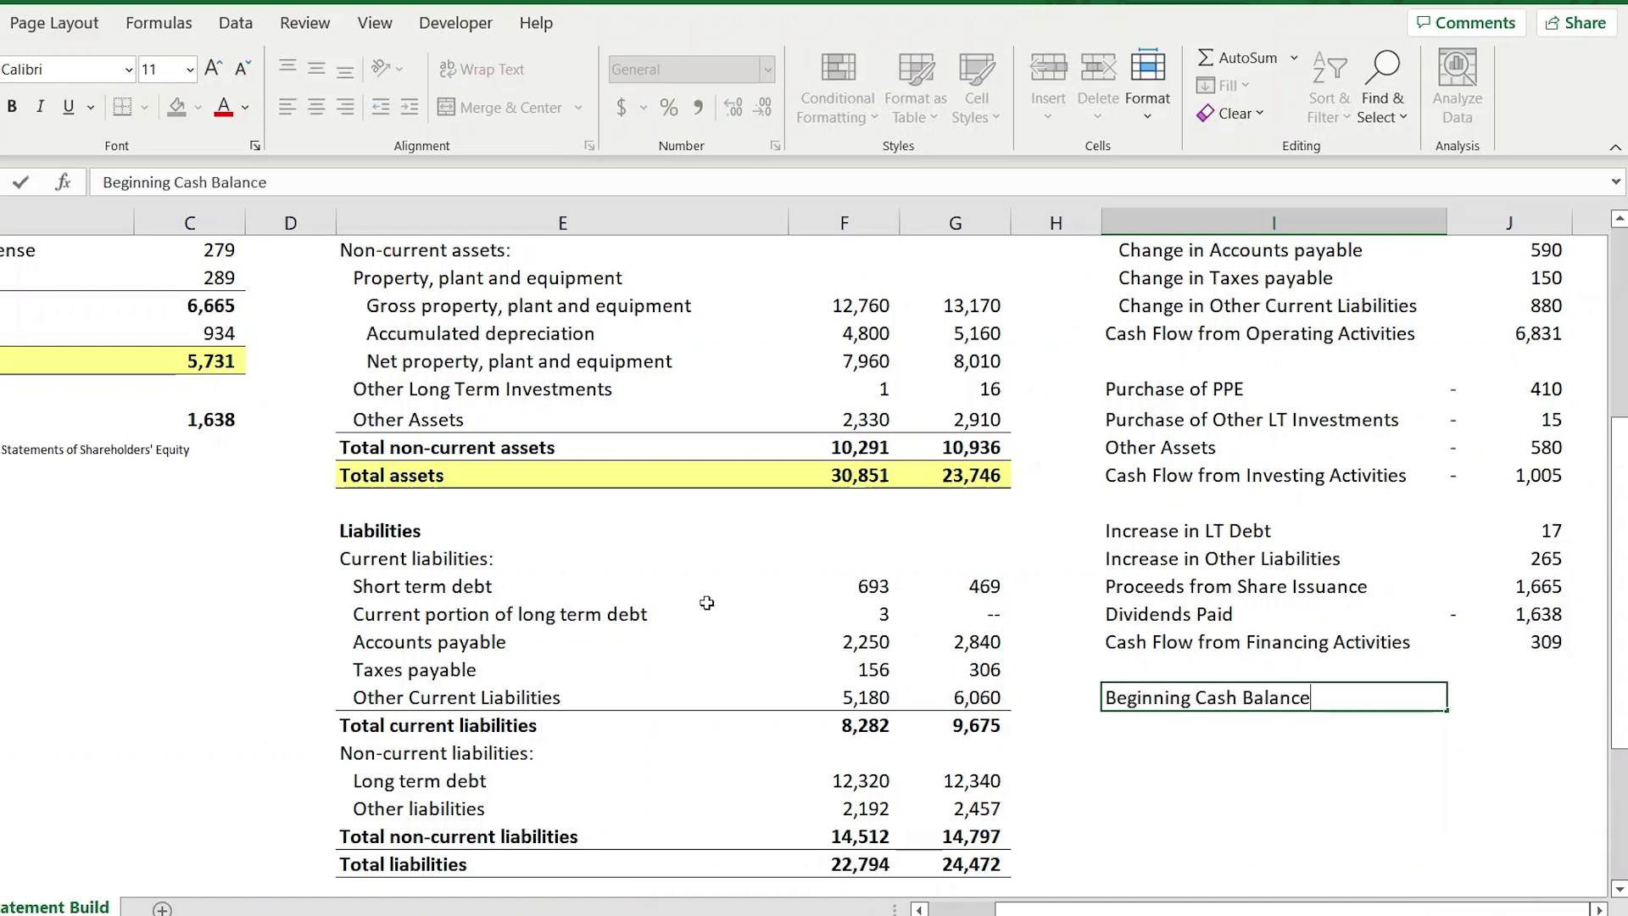
# Link the Beginning Cash Balance amount to the 5/30/2020 Cash figure on the balance sheet
pyautogui.press('Return')
pyautogui.press('Up')
pyautogui.press('Right')
pyautogui.press('Up')
pyautogui.press('Up')
pyautogui.press('Up')
pyautogui.press('Up')
pyautogui.press('Up')
pyautogui.press('Up')
pyautogui.press('Up')
pyautogui.press('Up')
pyautogui.press('Up')
pyautogui.press('Up')
pyautogui.press('Up')
pyautogui.press('Up')
pyautogui.press('Up')
pyautogui.press('Up')
pyautogui.press('Up')
pyautogui.press('Up')
pyautogui.press('Up')
pyautogui.press('Up')
pyautogui.press('Up')
pyautogui.press('Up')
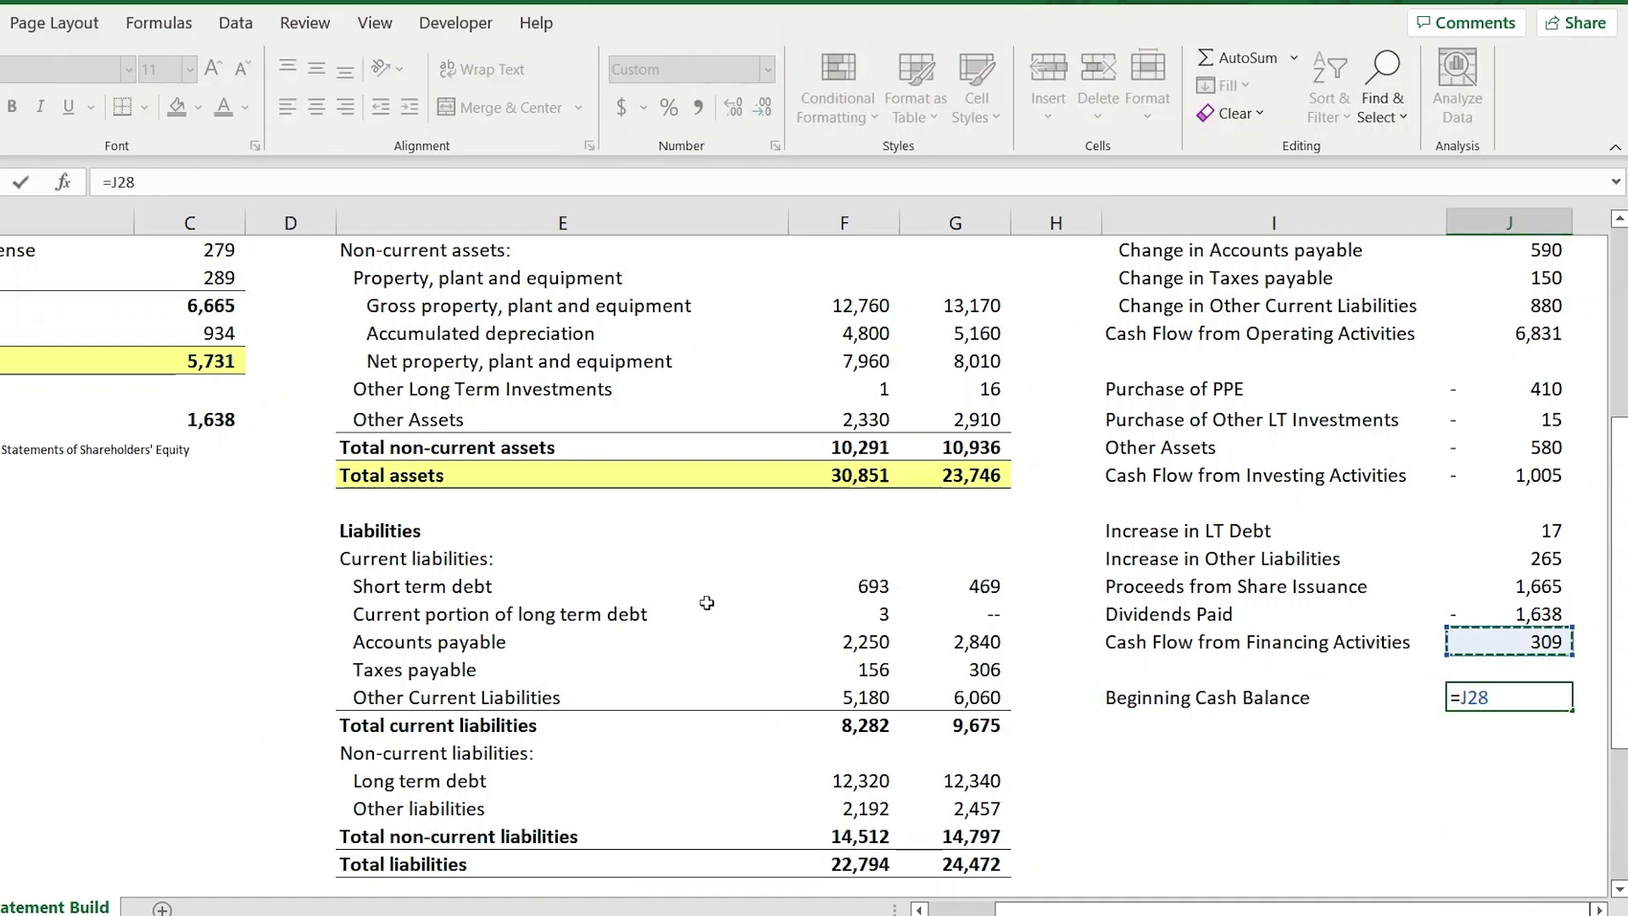
pyautogui.press('Left')
pyautogui.press('Left')
pyautogui.press('Left')
pyautogui.press('Left')
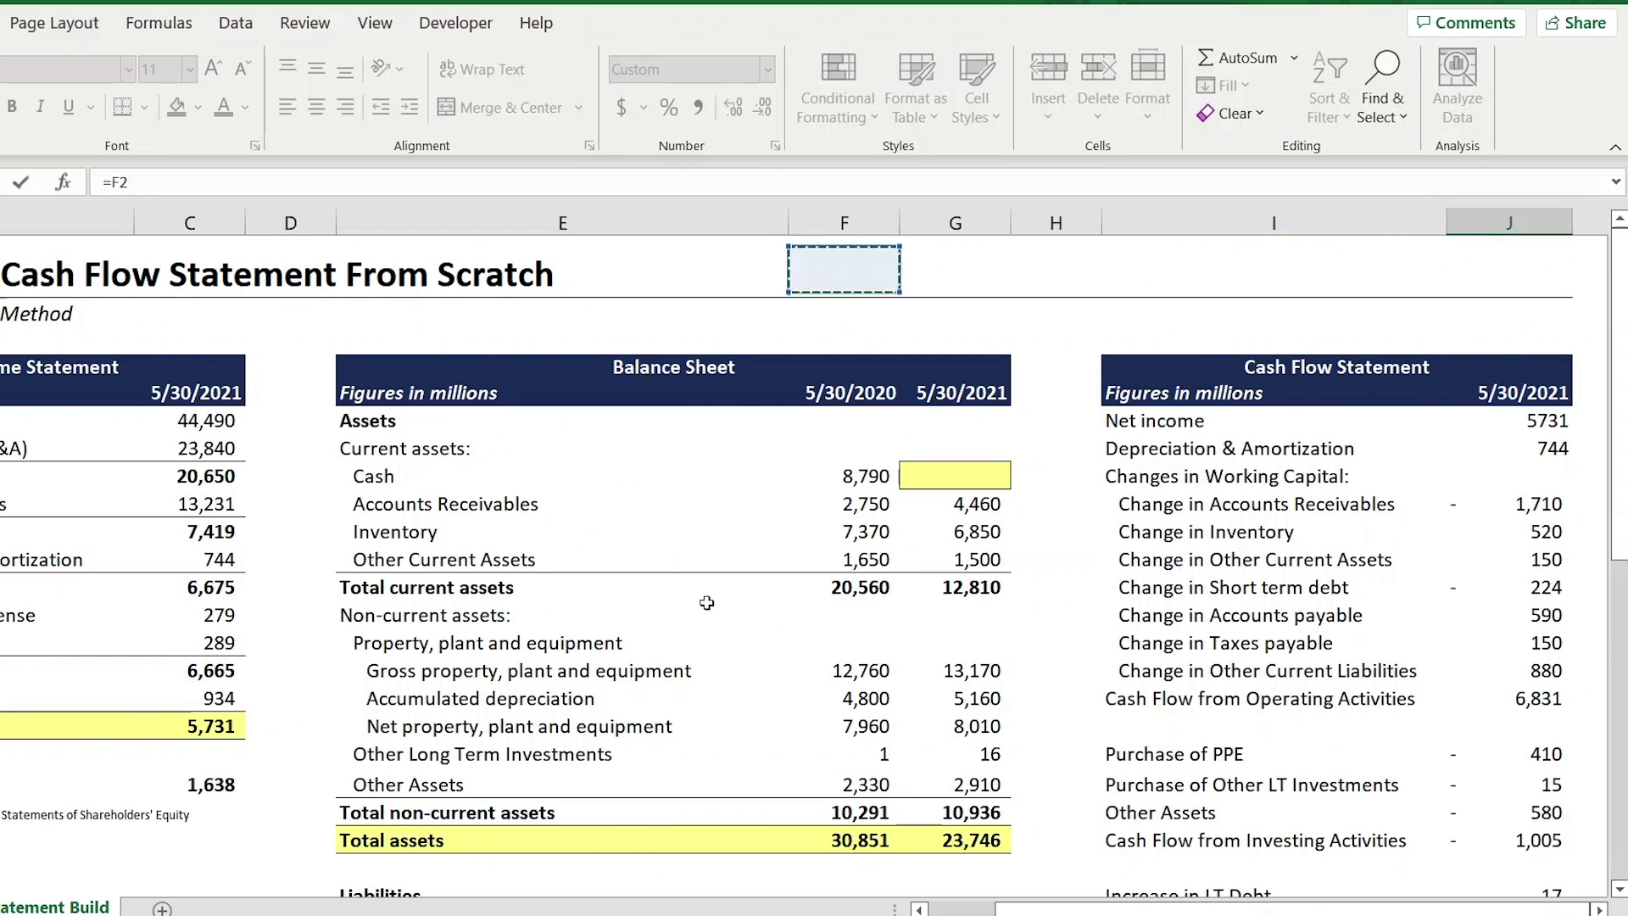
pyautogui.press('Down')
pyautogui.press('Down')
pyautogui.press('Down')
pyautogui.press('Down')
pyautogui.press('Down')
pyautogui.press('Down')
pyautogui.press('Down')
pyautogui.press('Down')
pyautogui.press('Return')
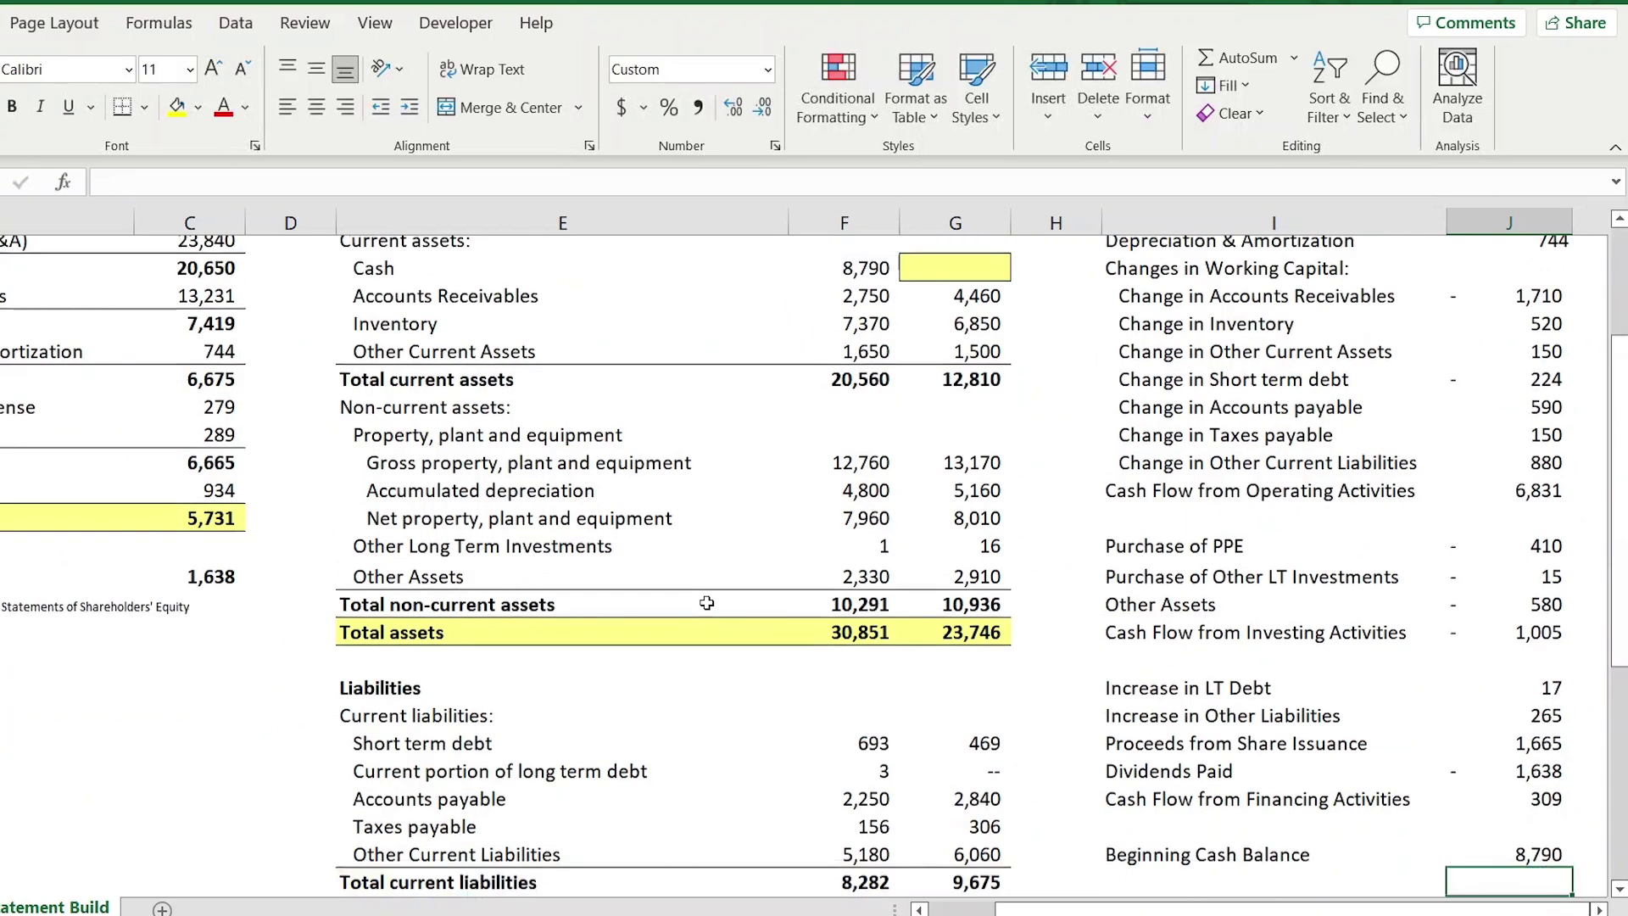
# Add a Change in Cash row below Beginning Cash Balance, totalling the three activity cash flows with the formula =J28+J22+J17
pyautogui.press('Left')
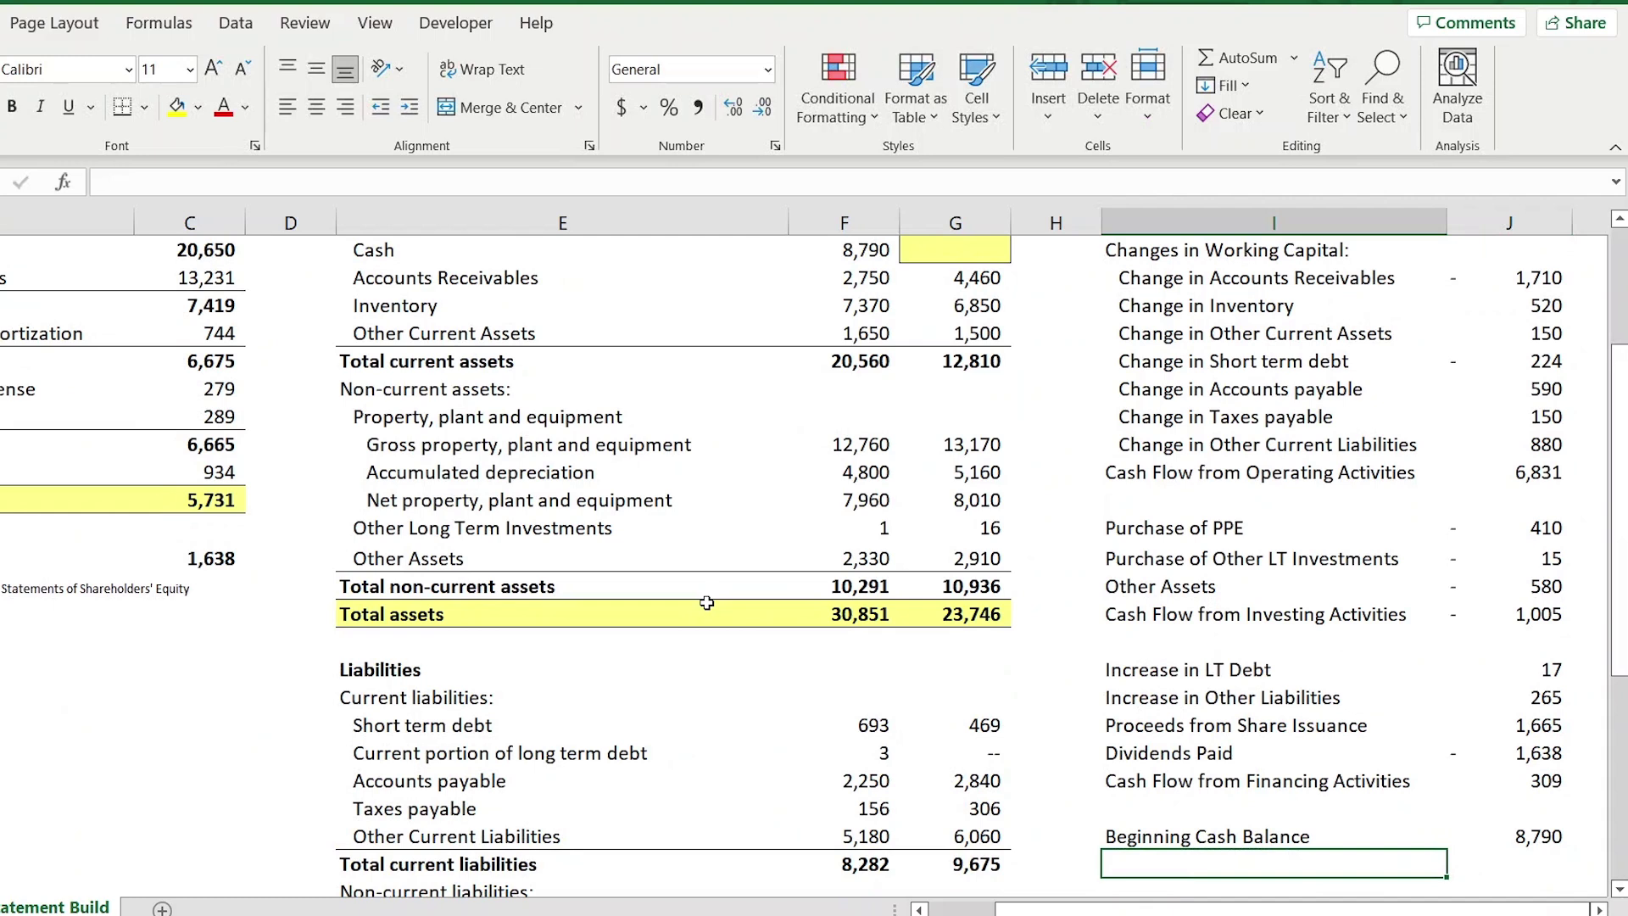
pyautogui.write('Change in Cash')
pyautogui.press('Tab')
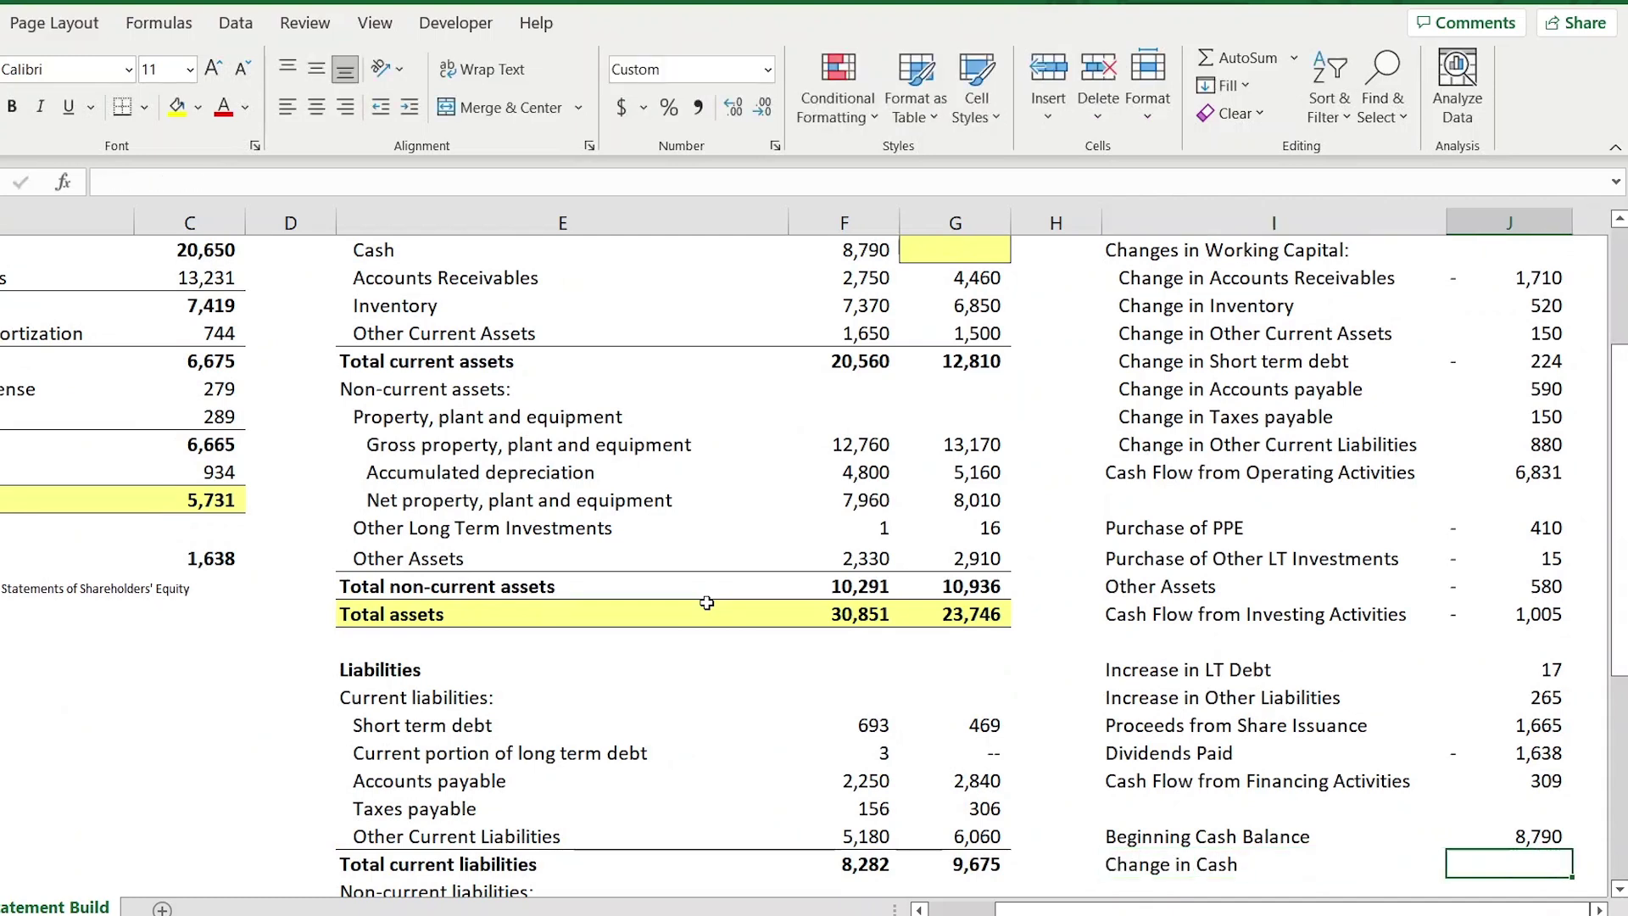
pyautogui.write('=')
pyautogui.press('Up')
pyautogui.press('Up')
pyautogui.press('Up')
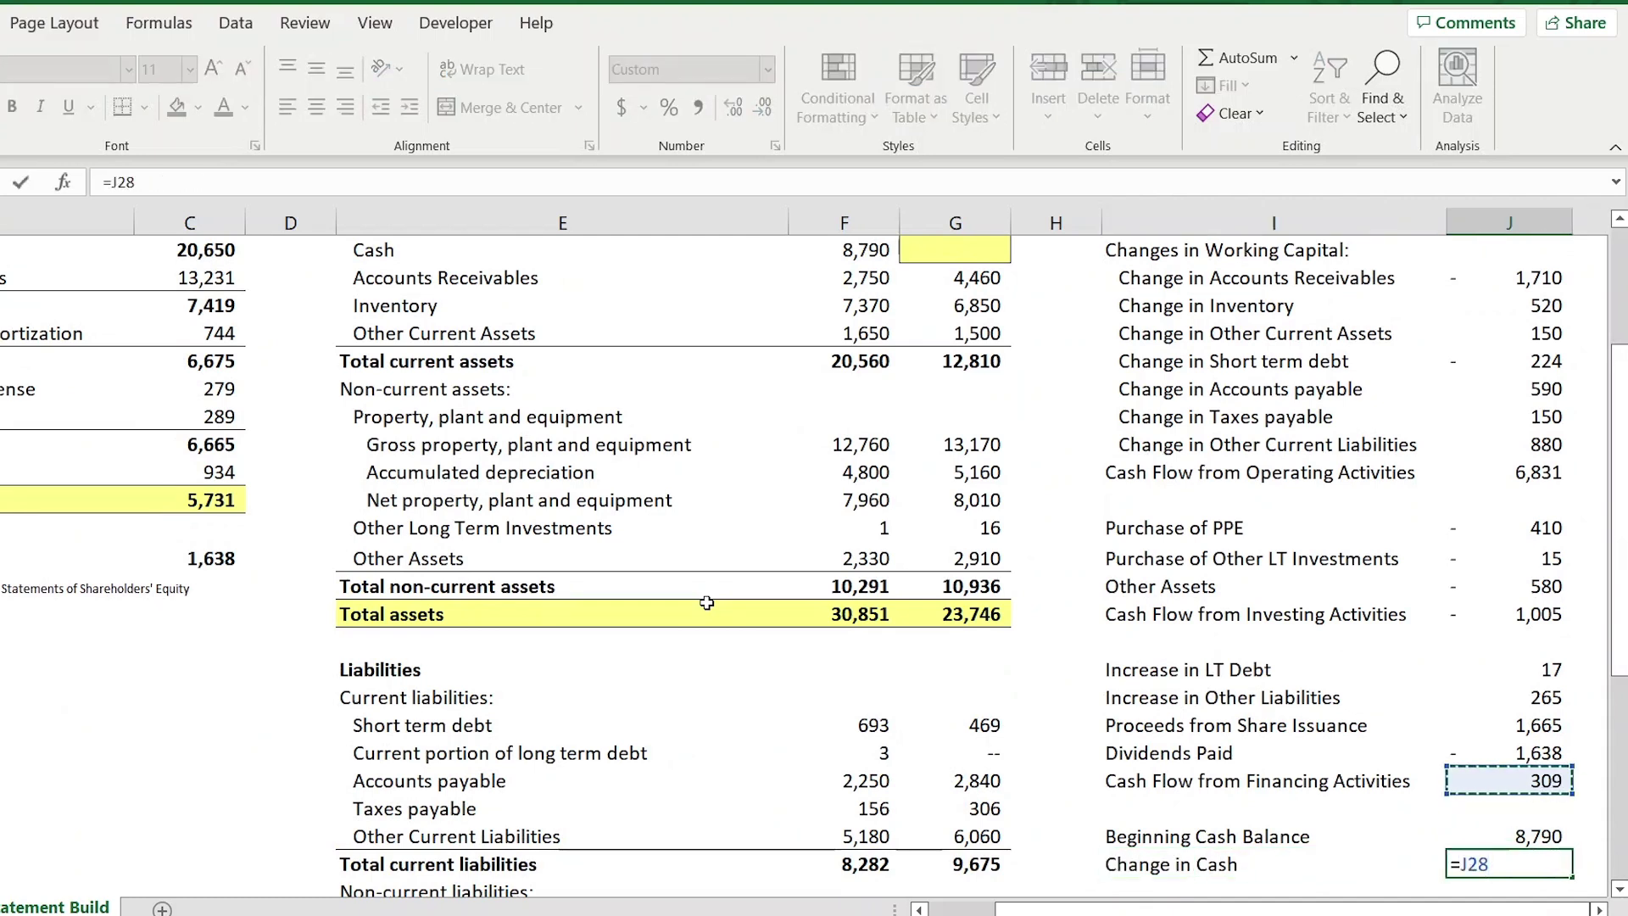
pyautogui.write('+')
pyautogui.press('Up')
pyautogui.press('Up')
pyautogui.press('Up')
pyautogui.press('Up')
pyautogui.press('Up')
pyautogui.press('Up')
pyautogui.press('Up')
pyautogui.press('Up')
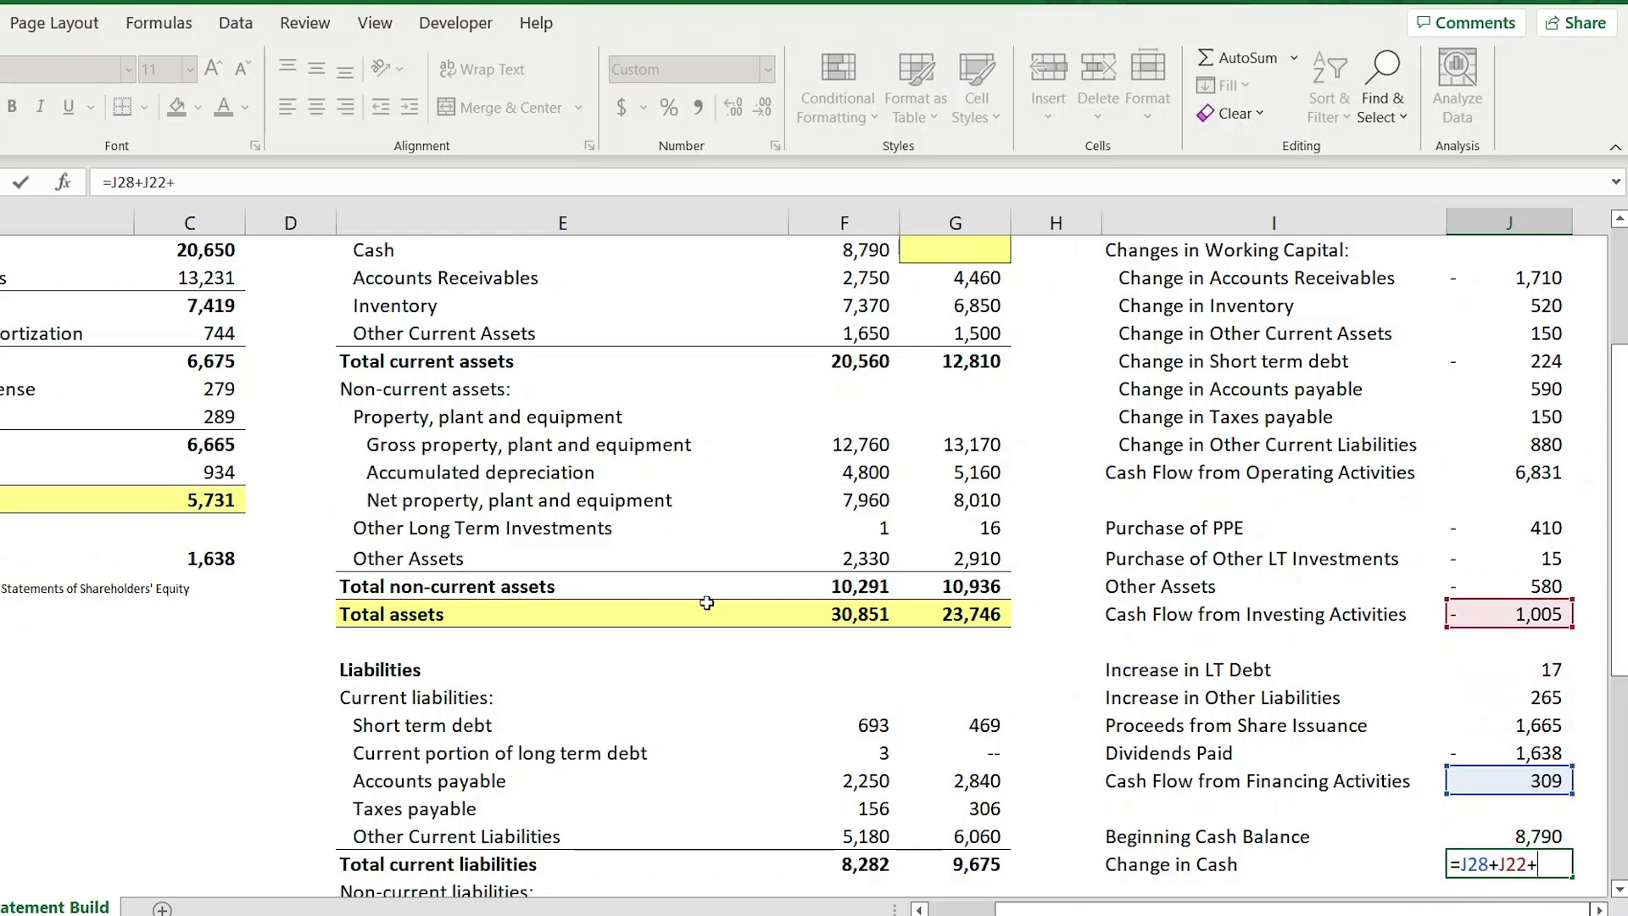
pyautogui.write('+')
pyautogui.press('Up')
pyautogui.press('Up')
pyautogui.press('Up')
pyautogui.press('Up')
pyautogui.press('Up')
pyautogui.press('Up')
pyautogui.press('Up')
pyautogui.press('Up')
pyautogui.press('Up')
pyautogui.press('Up')
pyautogui.press('Up')
pyautogui.press('Up')
pyautogui.press('Up')
pyautogui.press('Up')
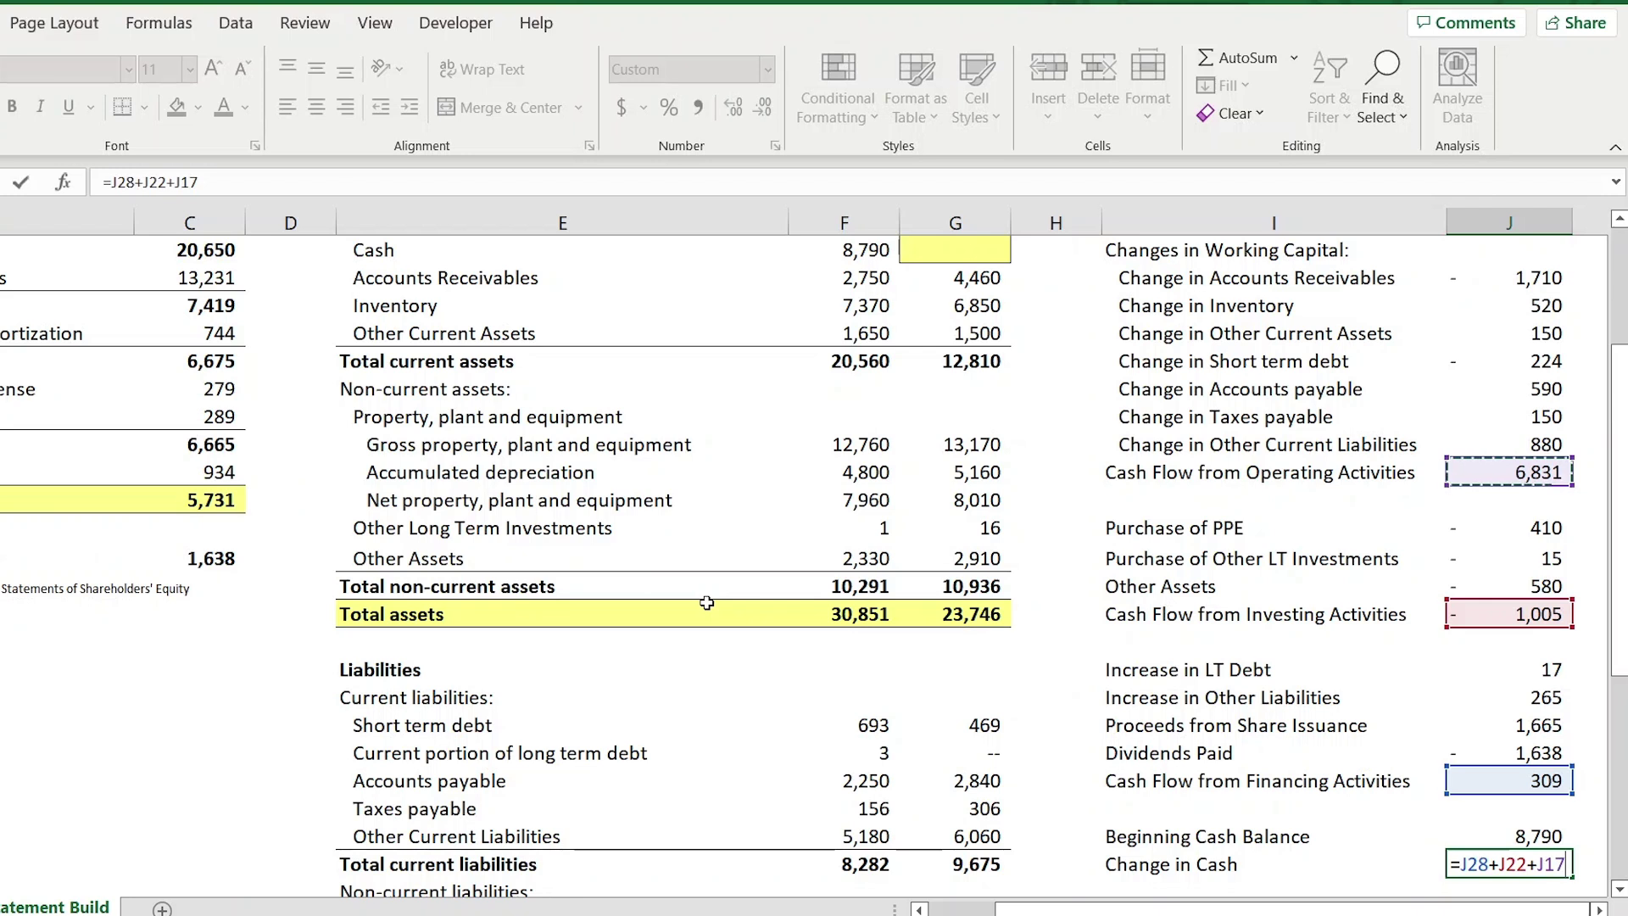
pyautogui.press('Return')
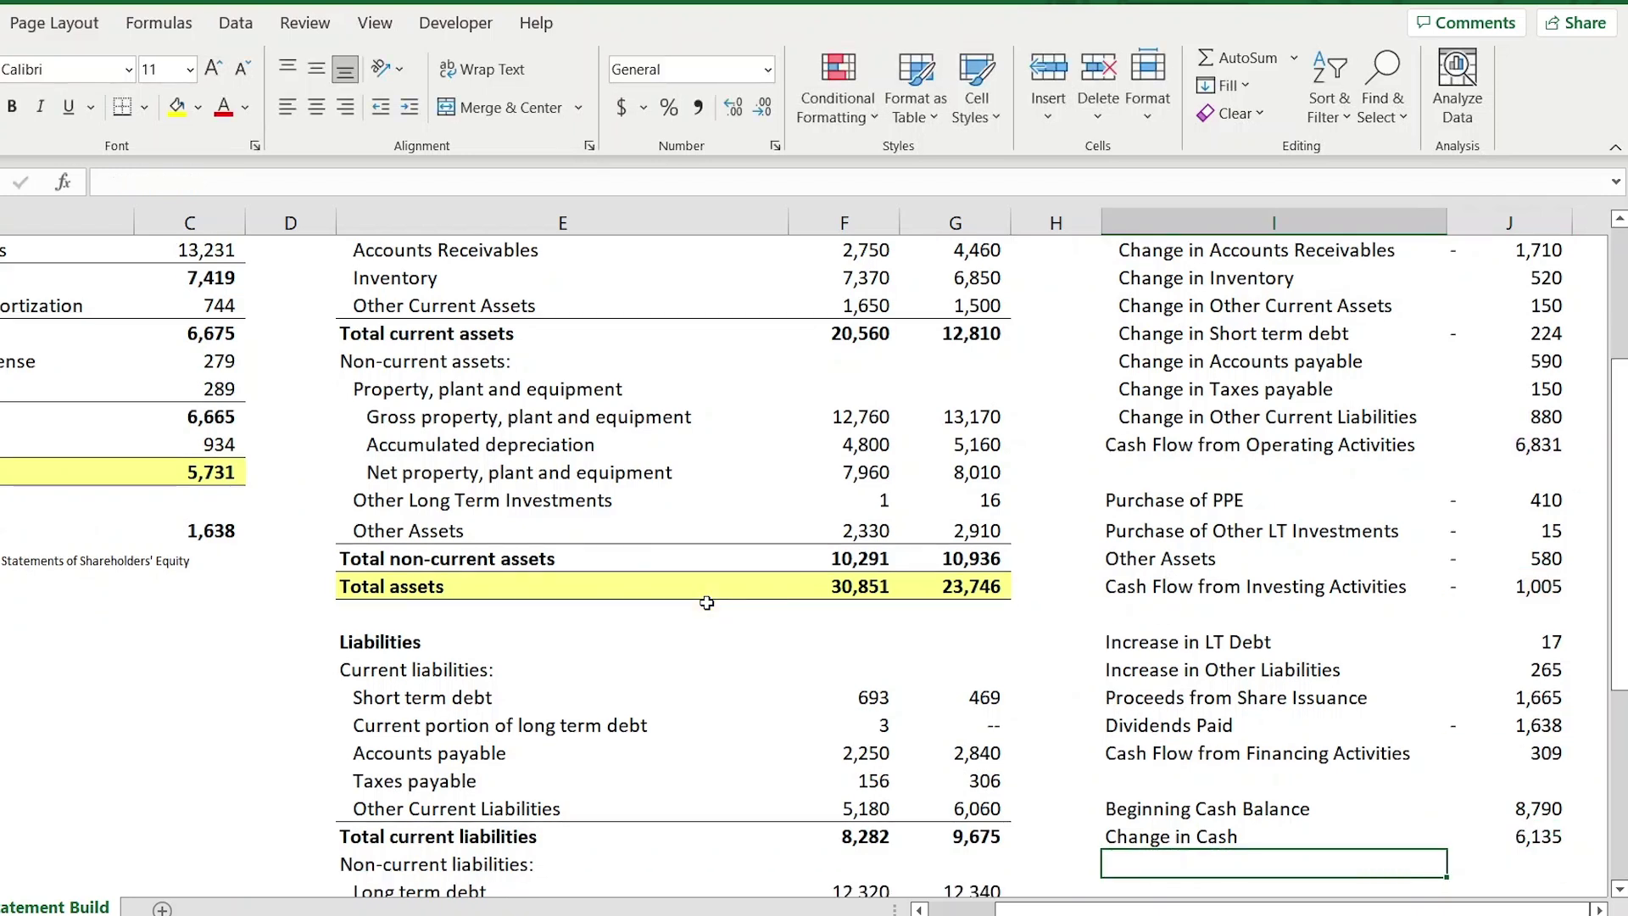
# Add an Ending Cash Balance row below Change in Cash with the formula =SUM(J30:J31)
pyautogui.write('Ending Cash Balance')
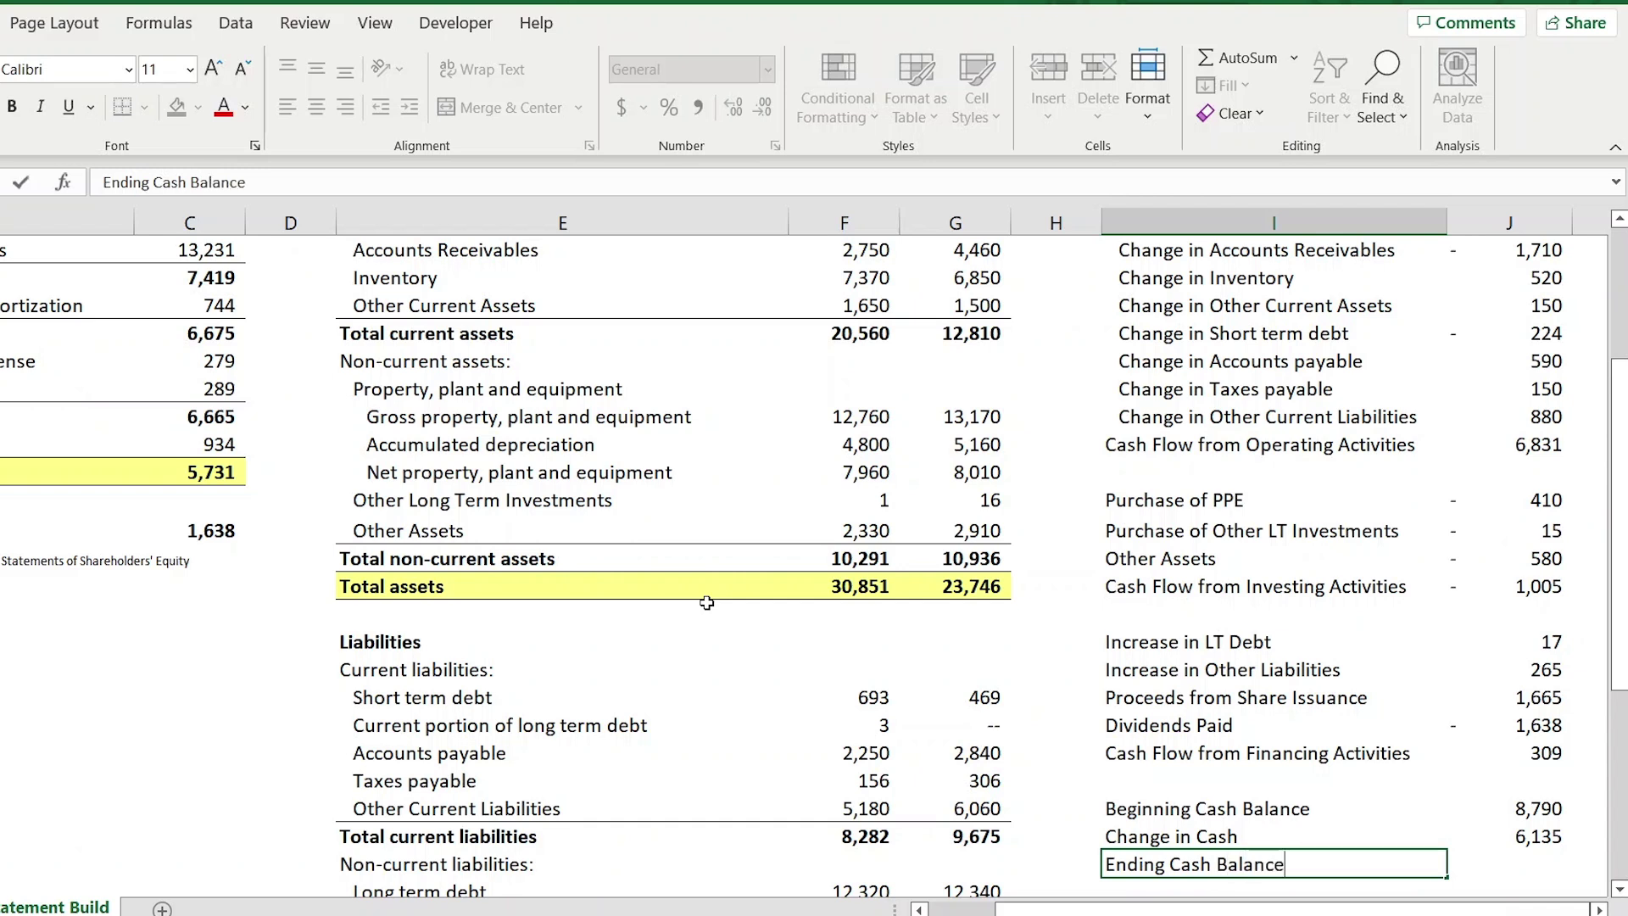
pyautogui.press('Tab')
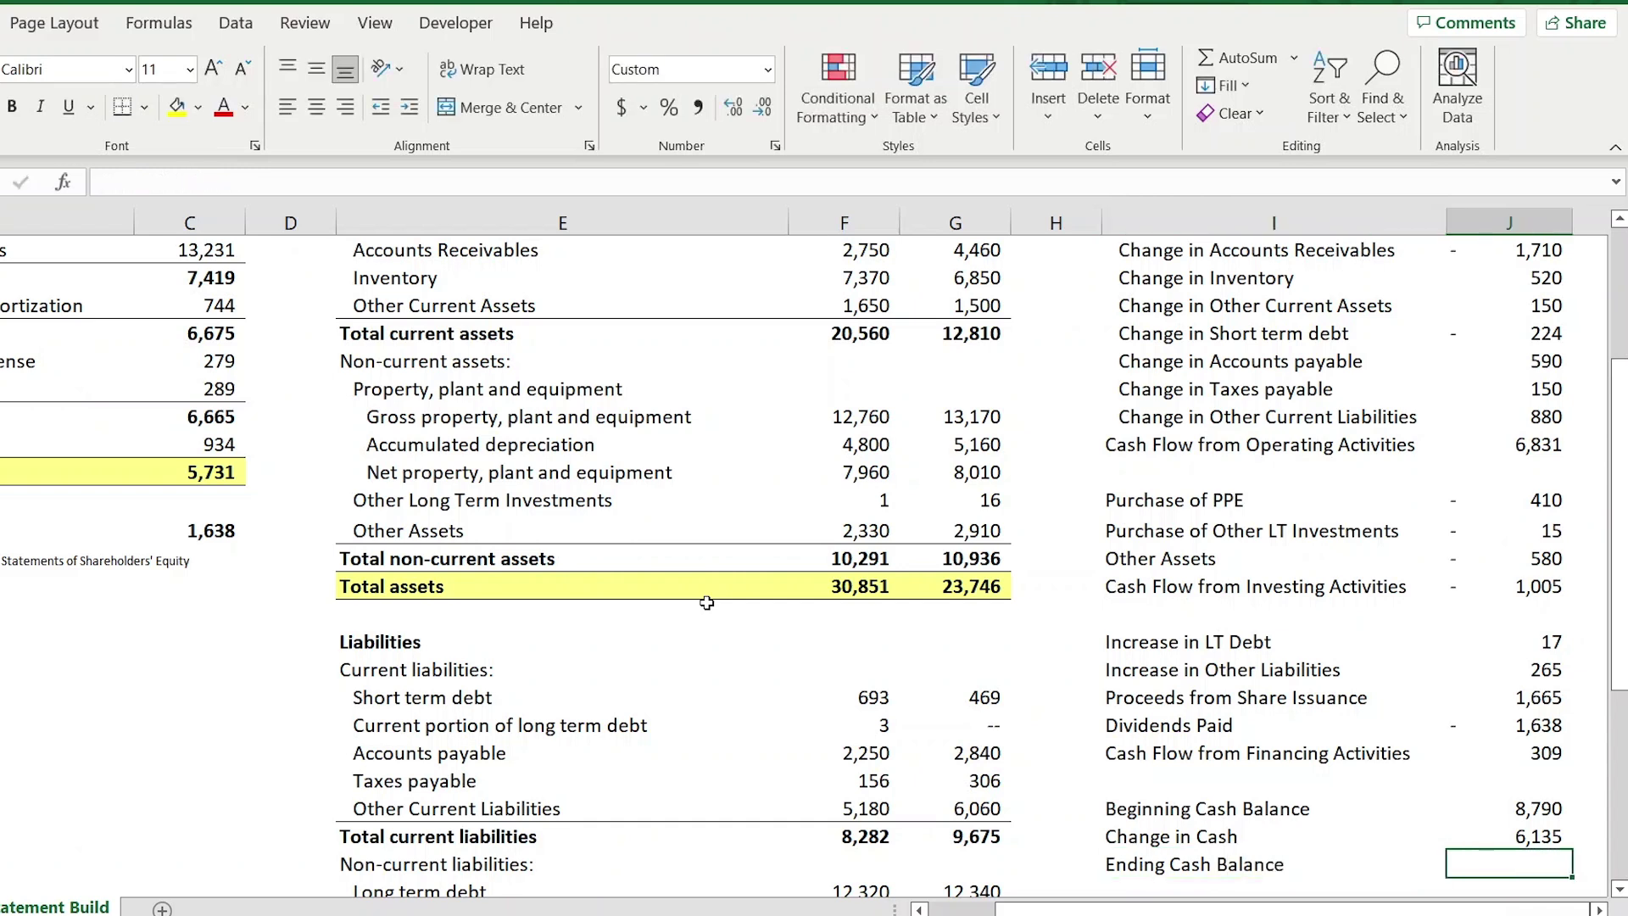
pyautogui.hotkey('alt', '=')
pyautogui.press('Return')
pyautogui.press('Up')
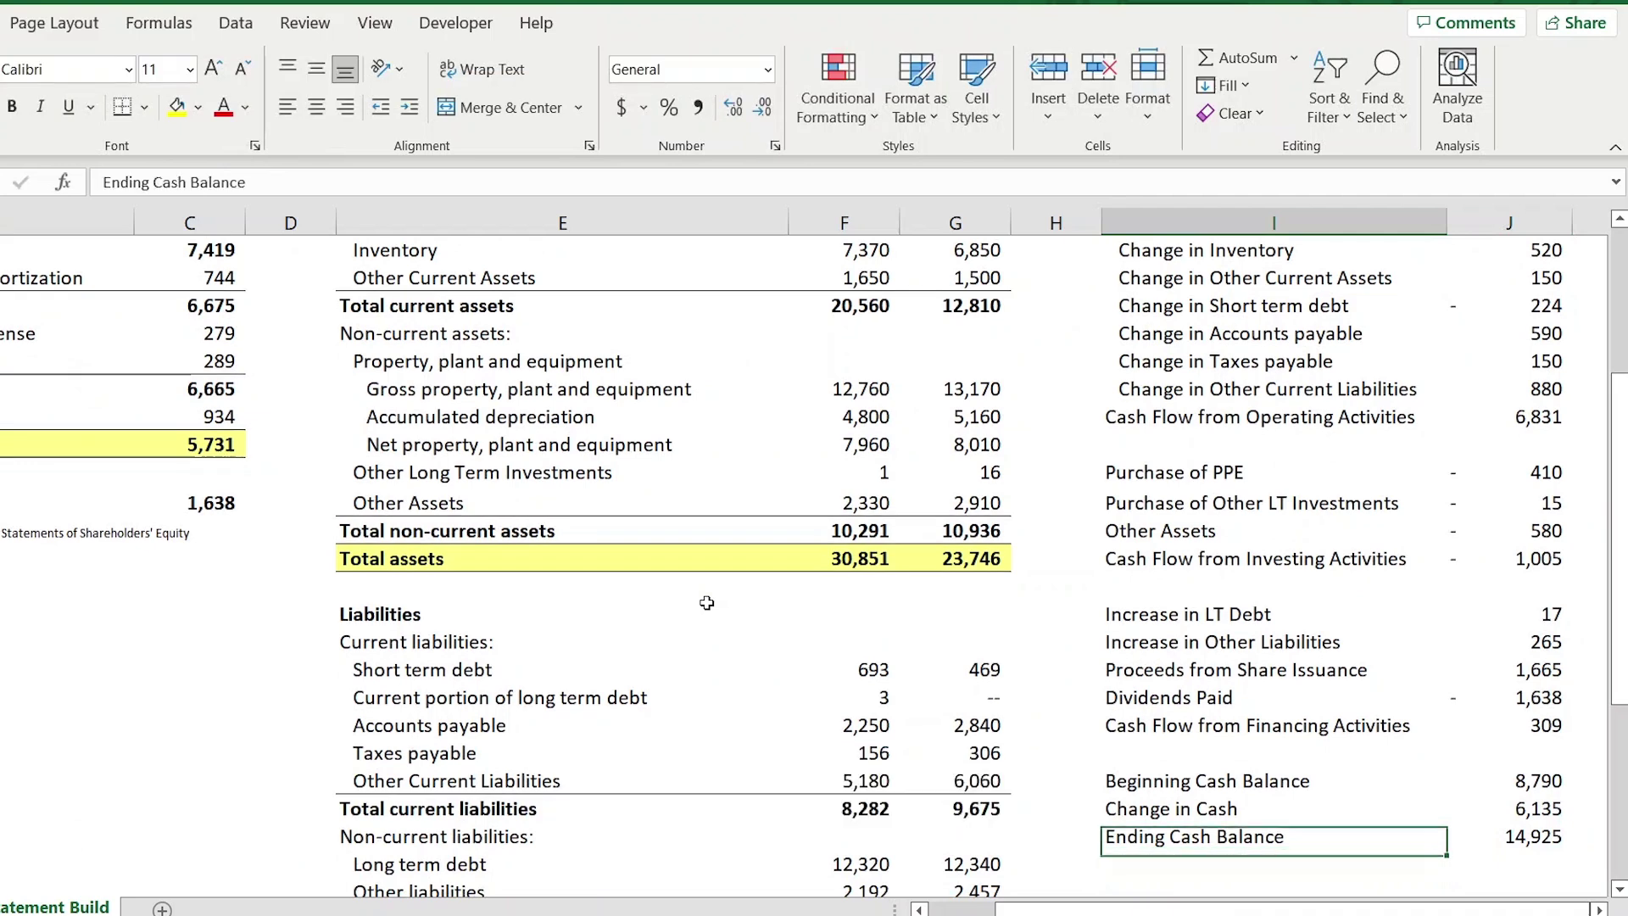
pyautogui.press('Right')
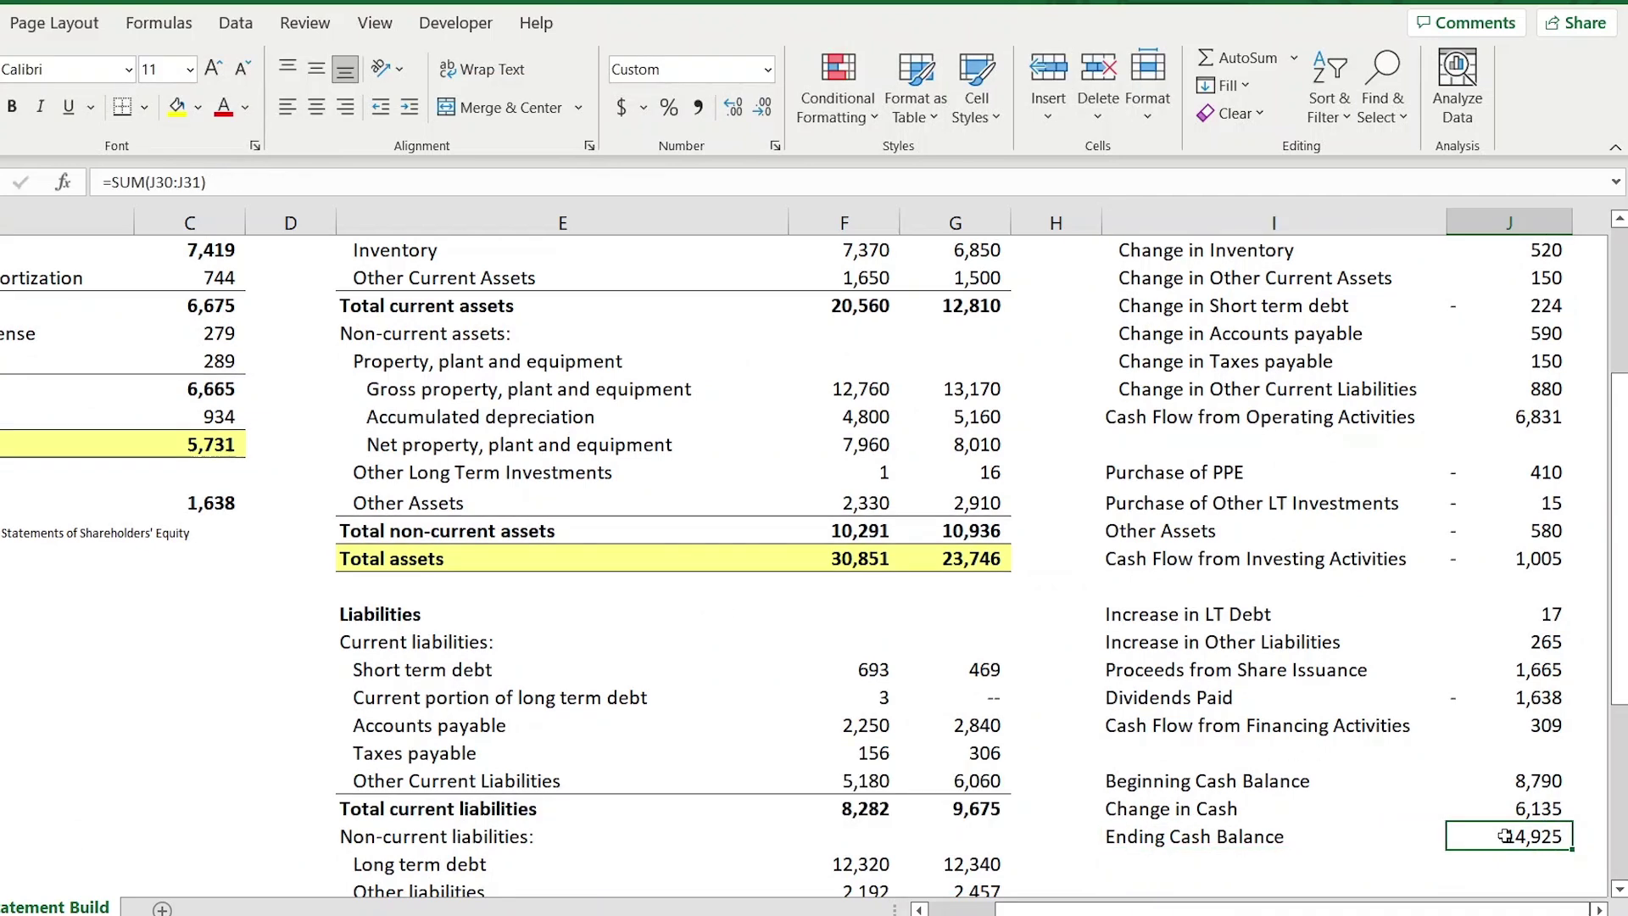
# Link the empty 5/30/2021 Cash cell on the balance sheet to the Ending Cash Balance with the formula =J32
pyautogui.scroll(3, 1170, 700)
pyautogui.click(946, 461)
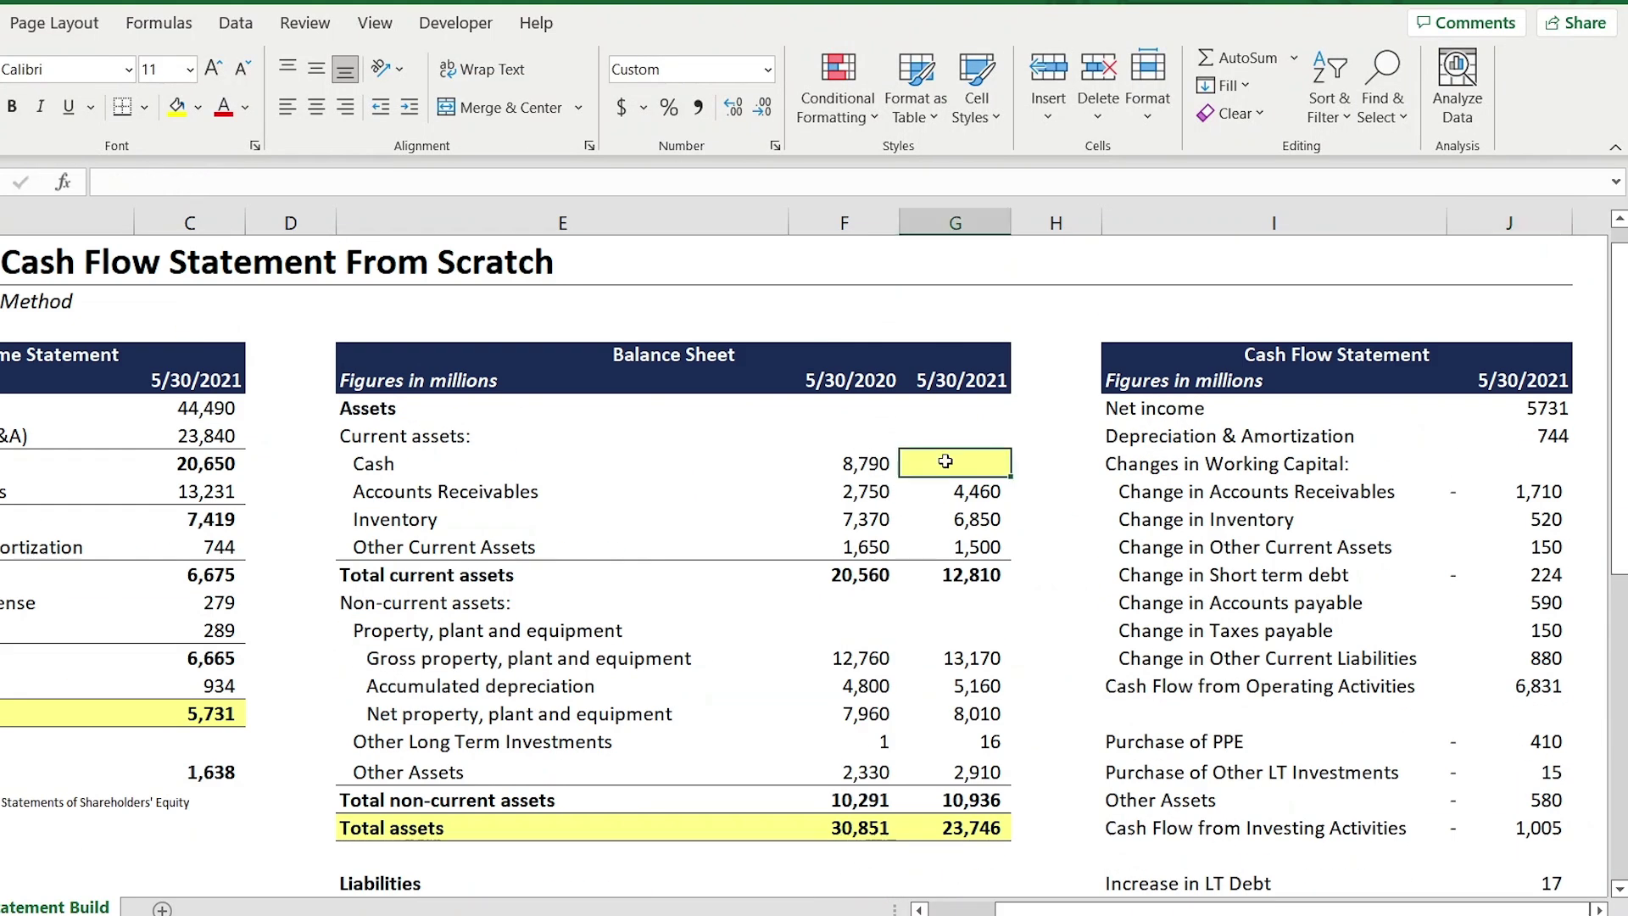
pyautogui.scroll(-10, 972, 461)
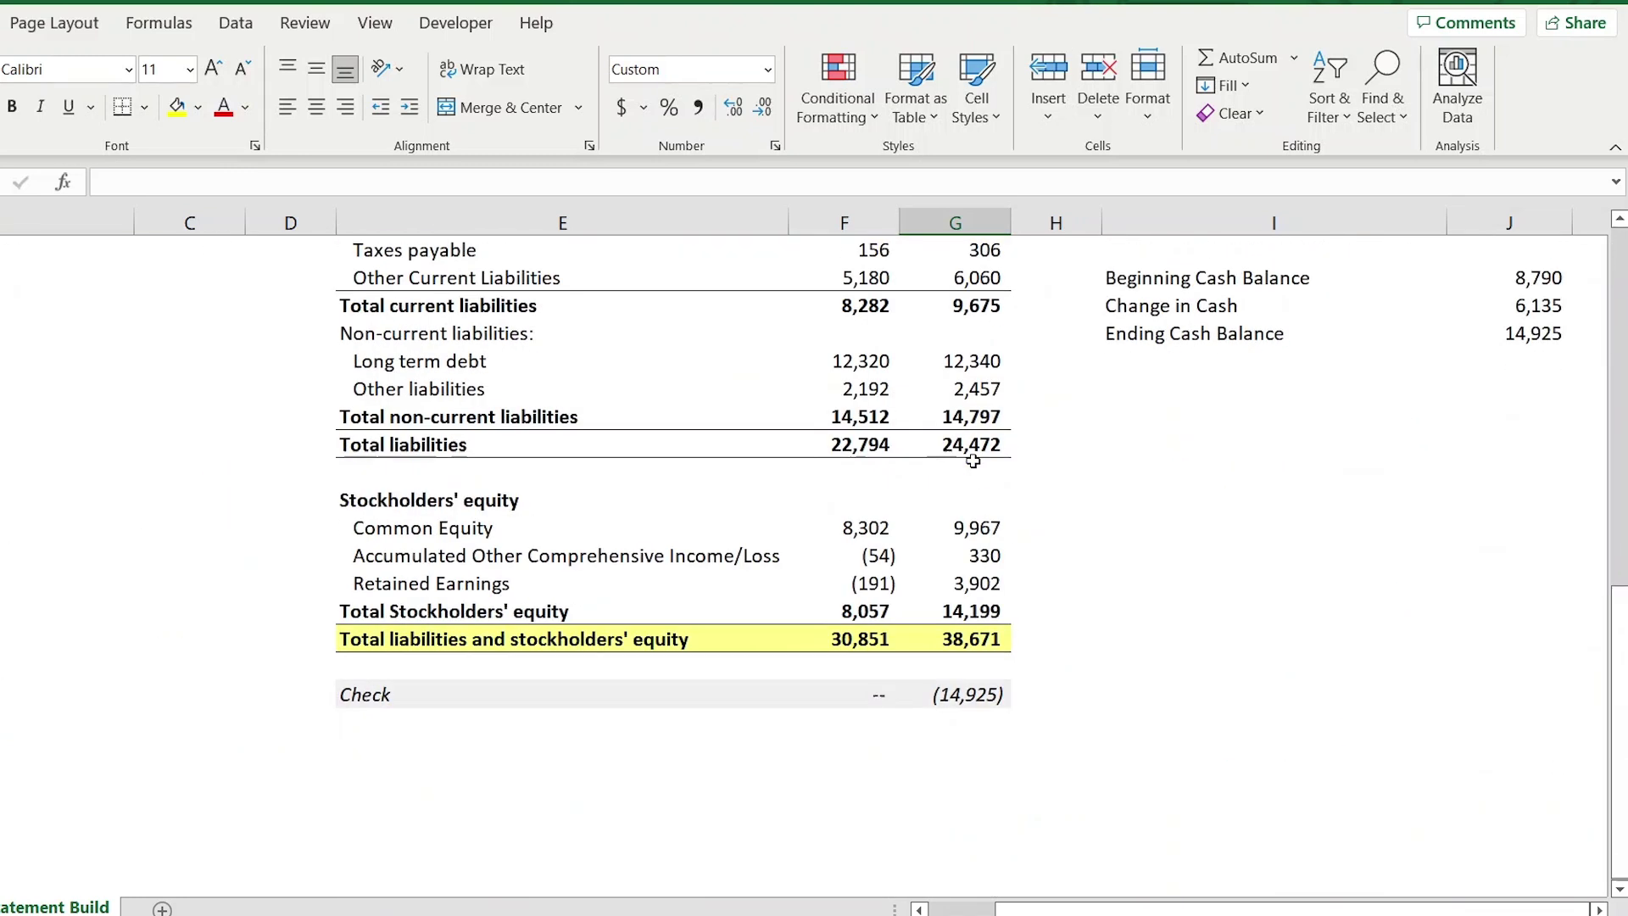
pyautogui.click(879, 706)
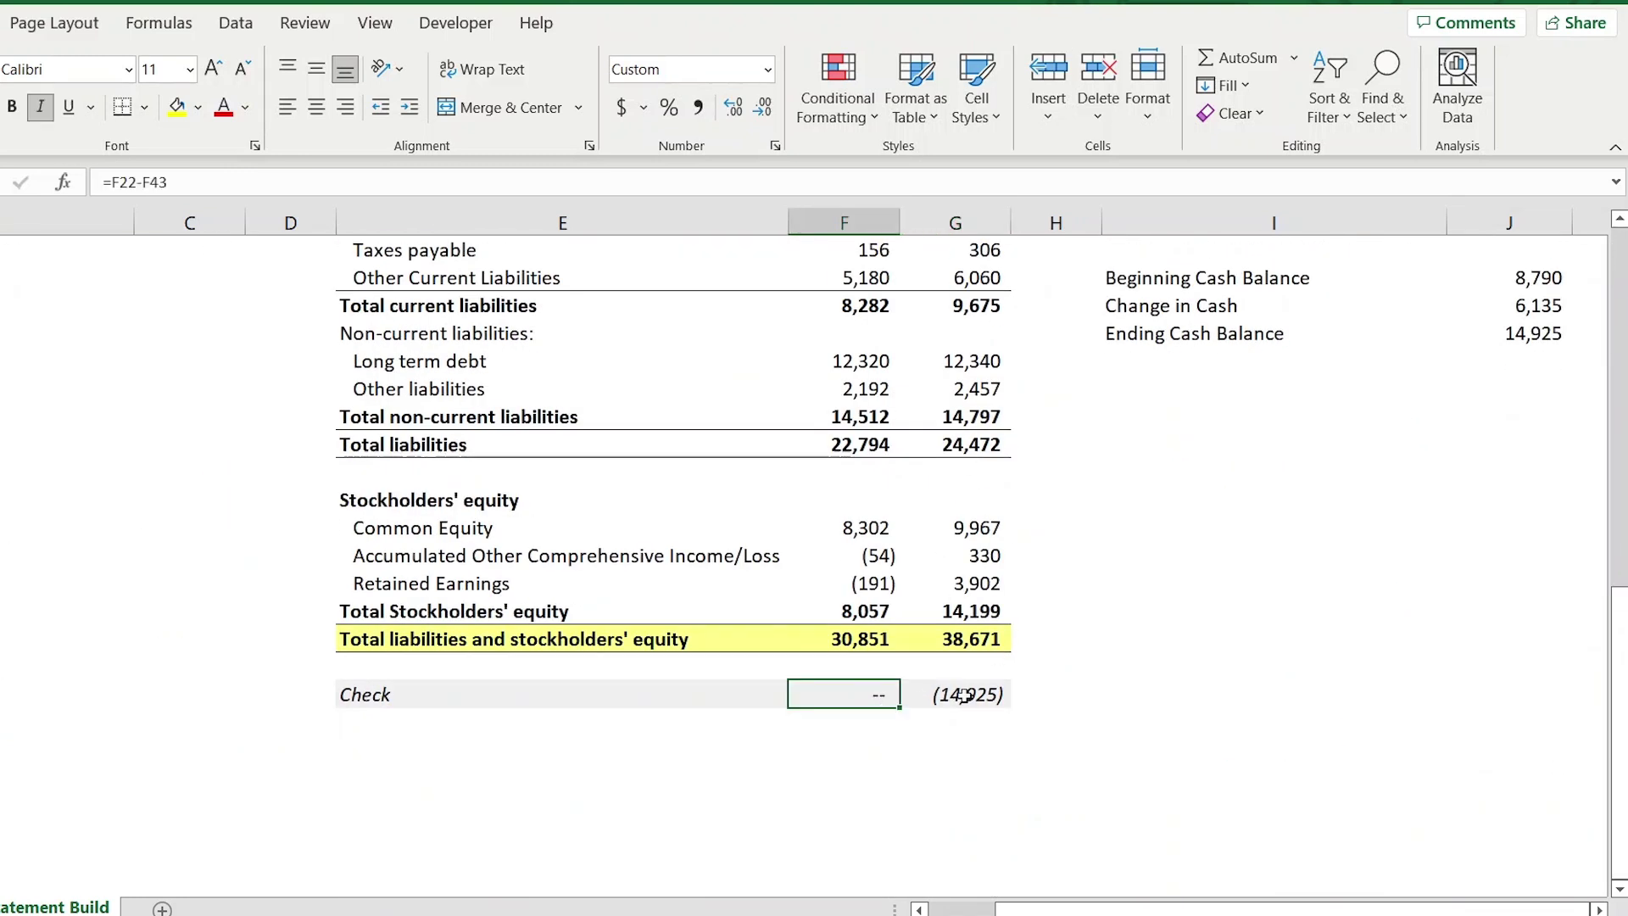
pyautogui.scroll(10, 1070, 672)
pyautogui.click(940, 479)
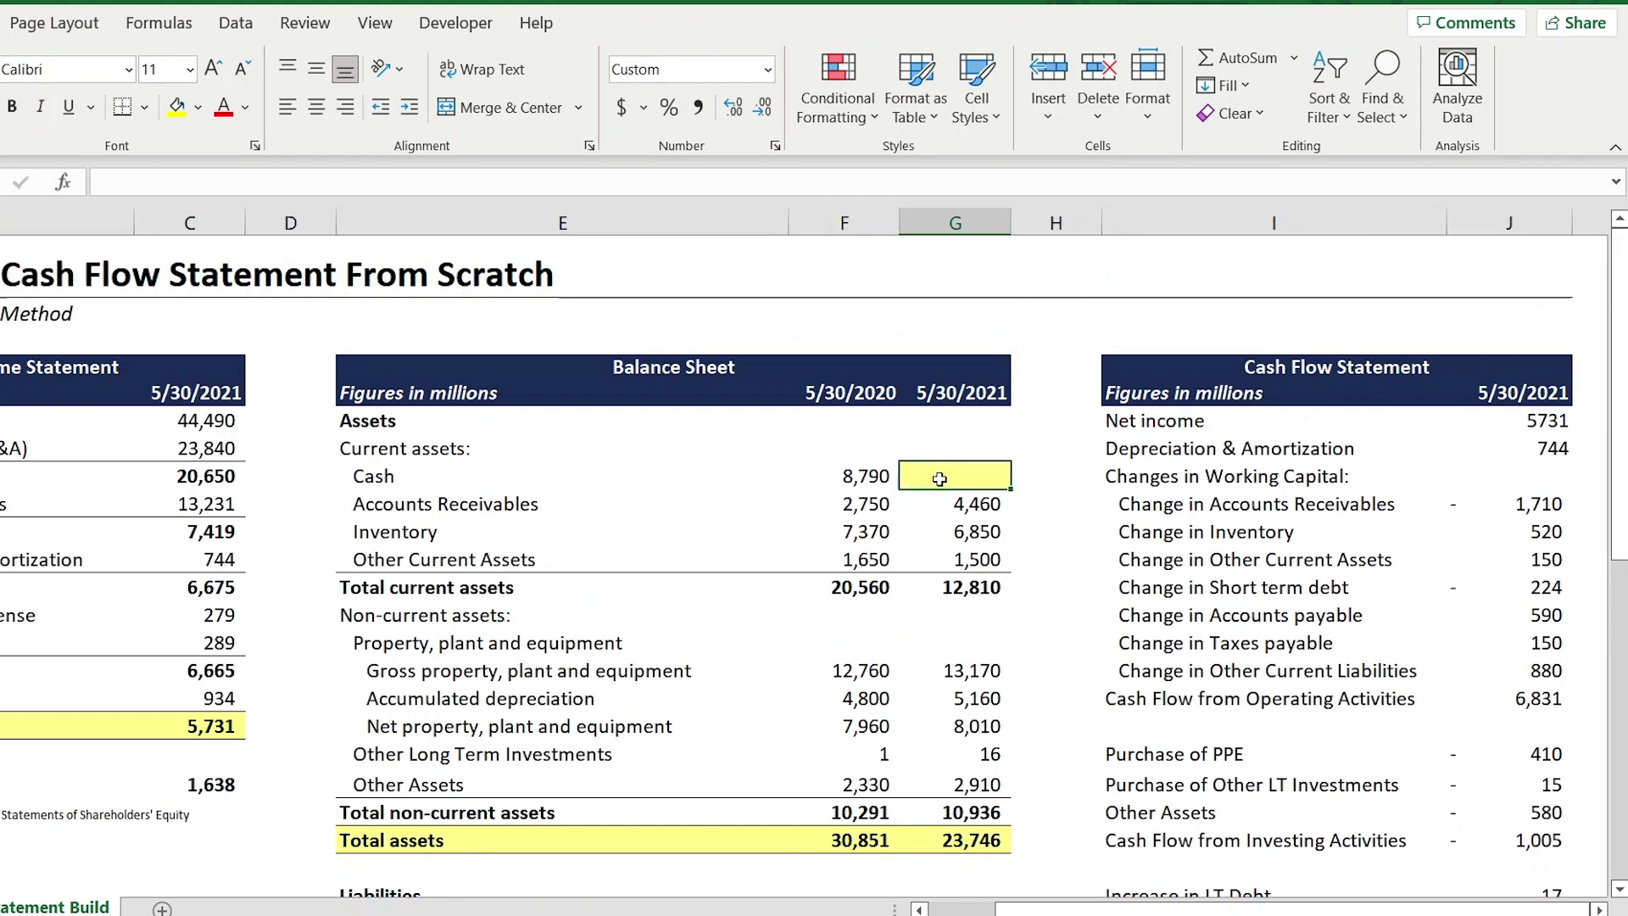
pyautogui.scroll(-5, 1240, 552)
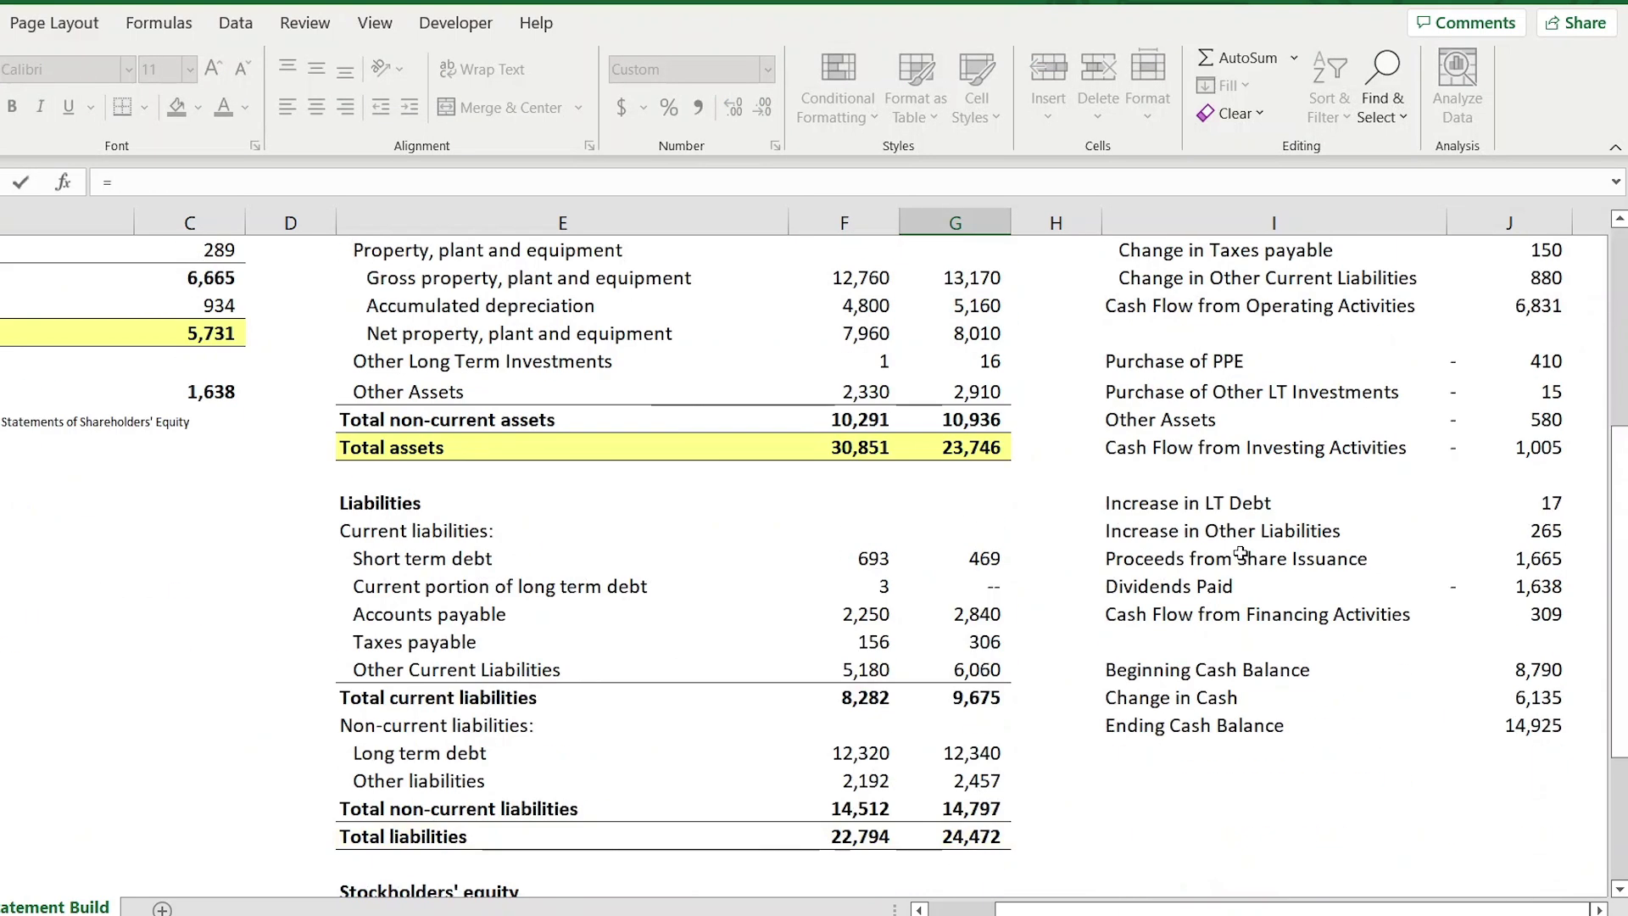
pyautogui.click(1541, 727)
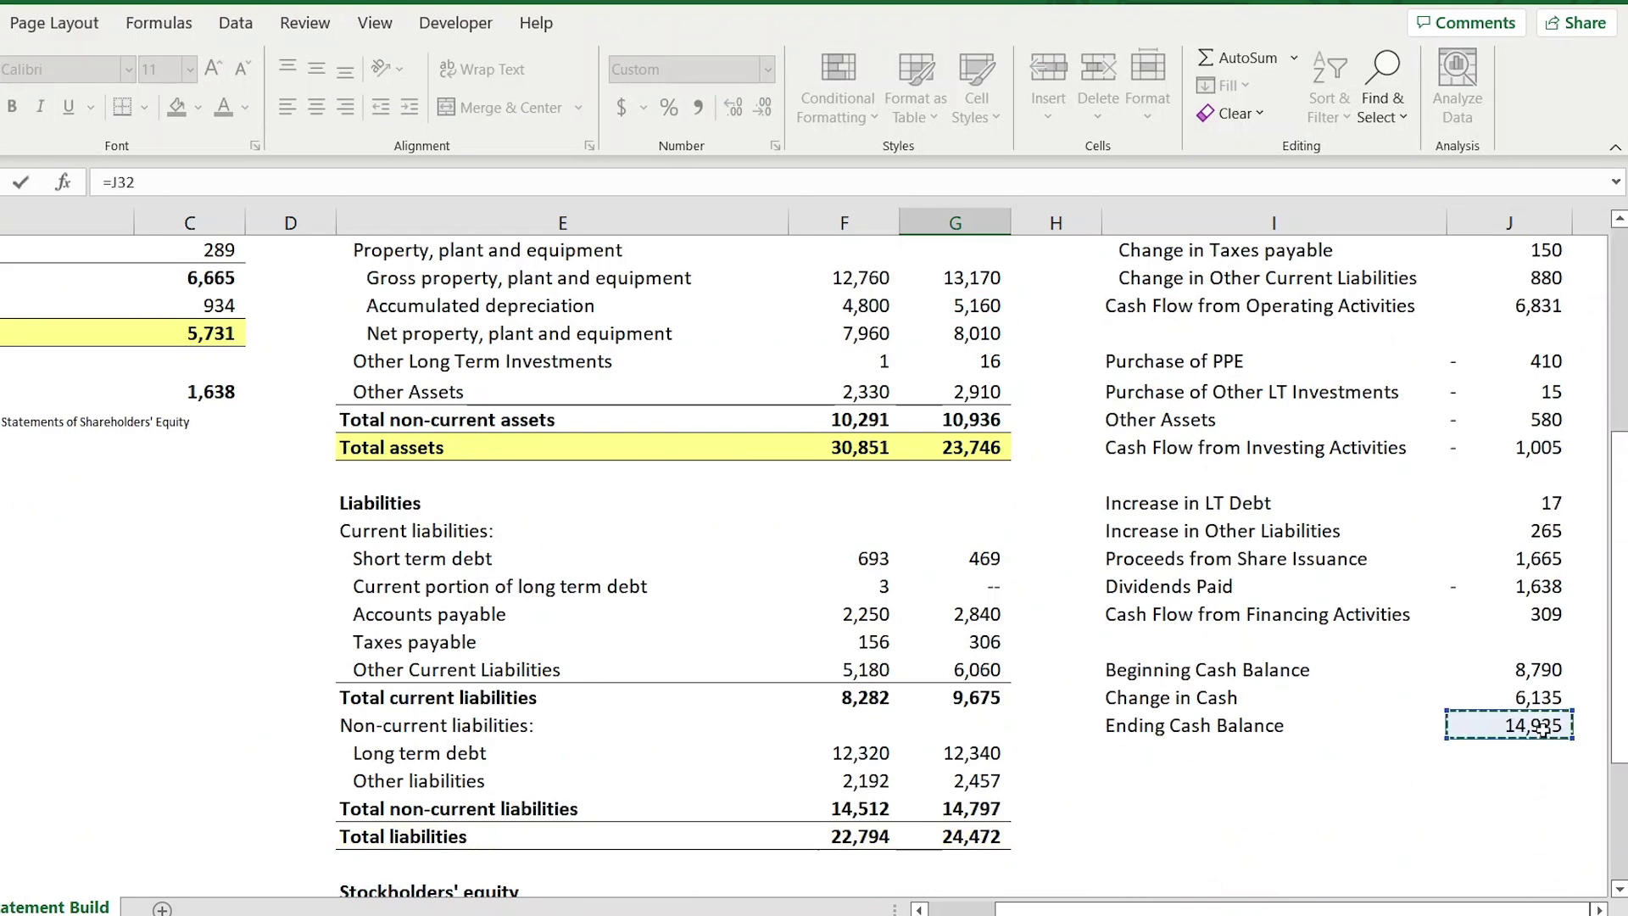
pyautogui.scroll(4, 1527, 729)
pyautogui.press('Return')
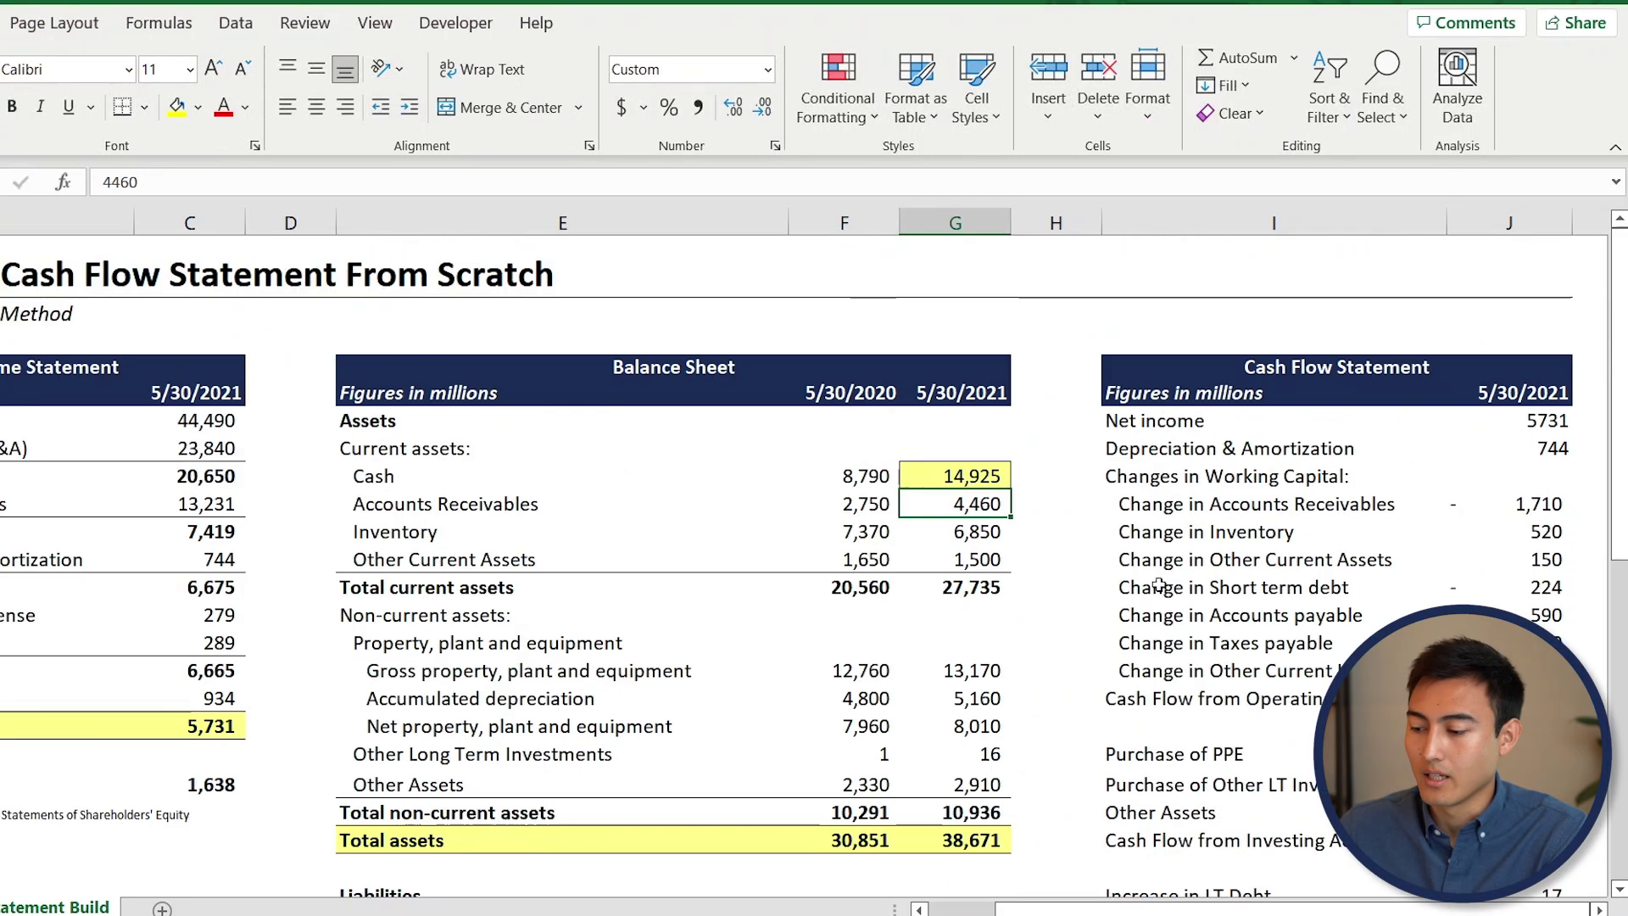
# Format all cash flow statement amounts as Number with 0 decimal places, a 1000 separator and negatives in black parentheses
pyautogui.scroll(-7, 1006, 555)
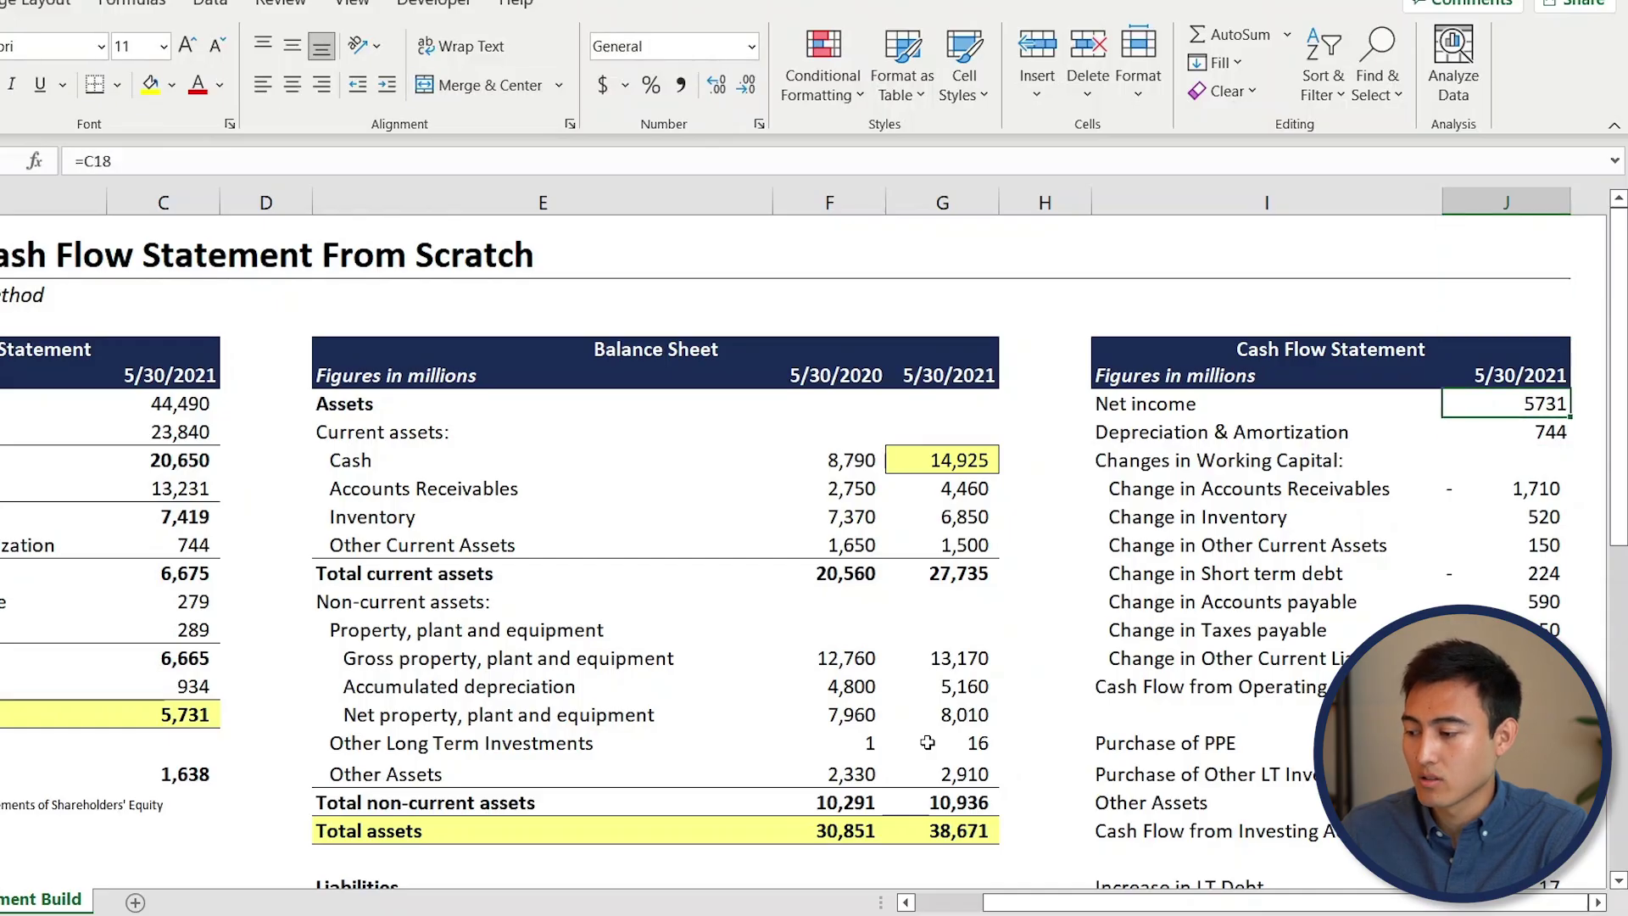
pyautogui.hotkey('shift', 'Down')
pyautogui.hotkey('ctrl', 'shift', 'Down')
pyautogui.hotkey('ctrl', 'shift', 'Down')
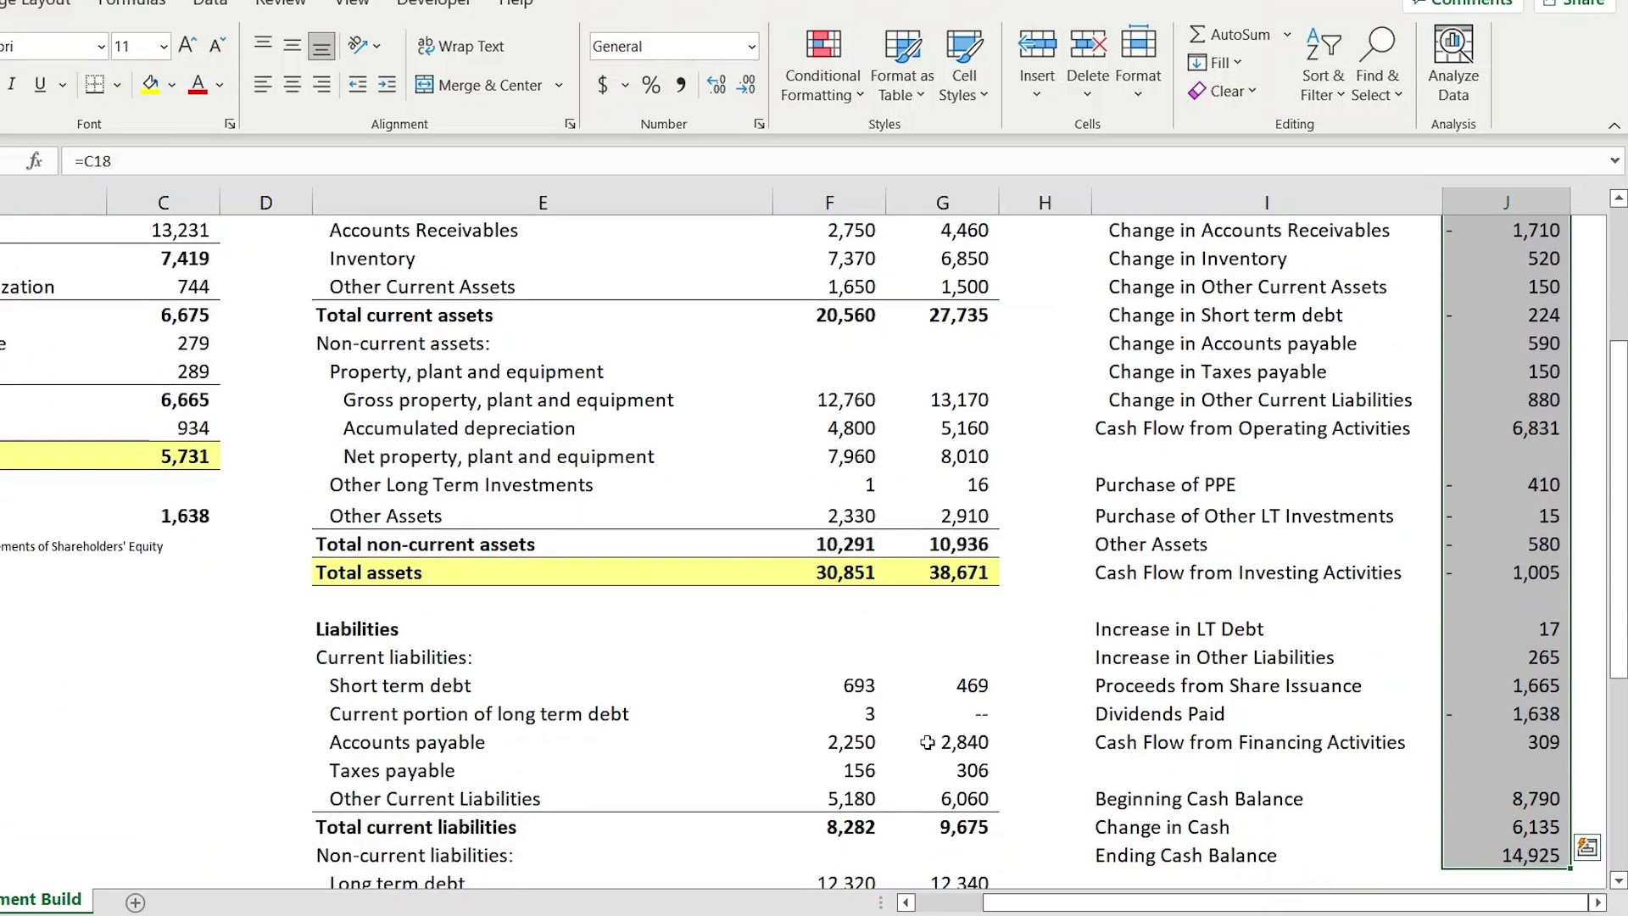
pyautogui.hotkey('ctrl', '1')
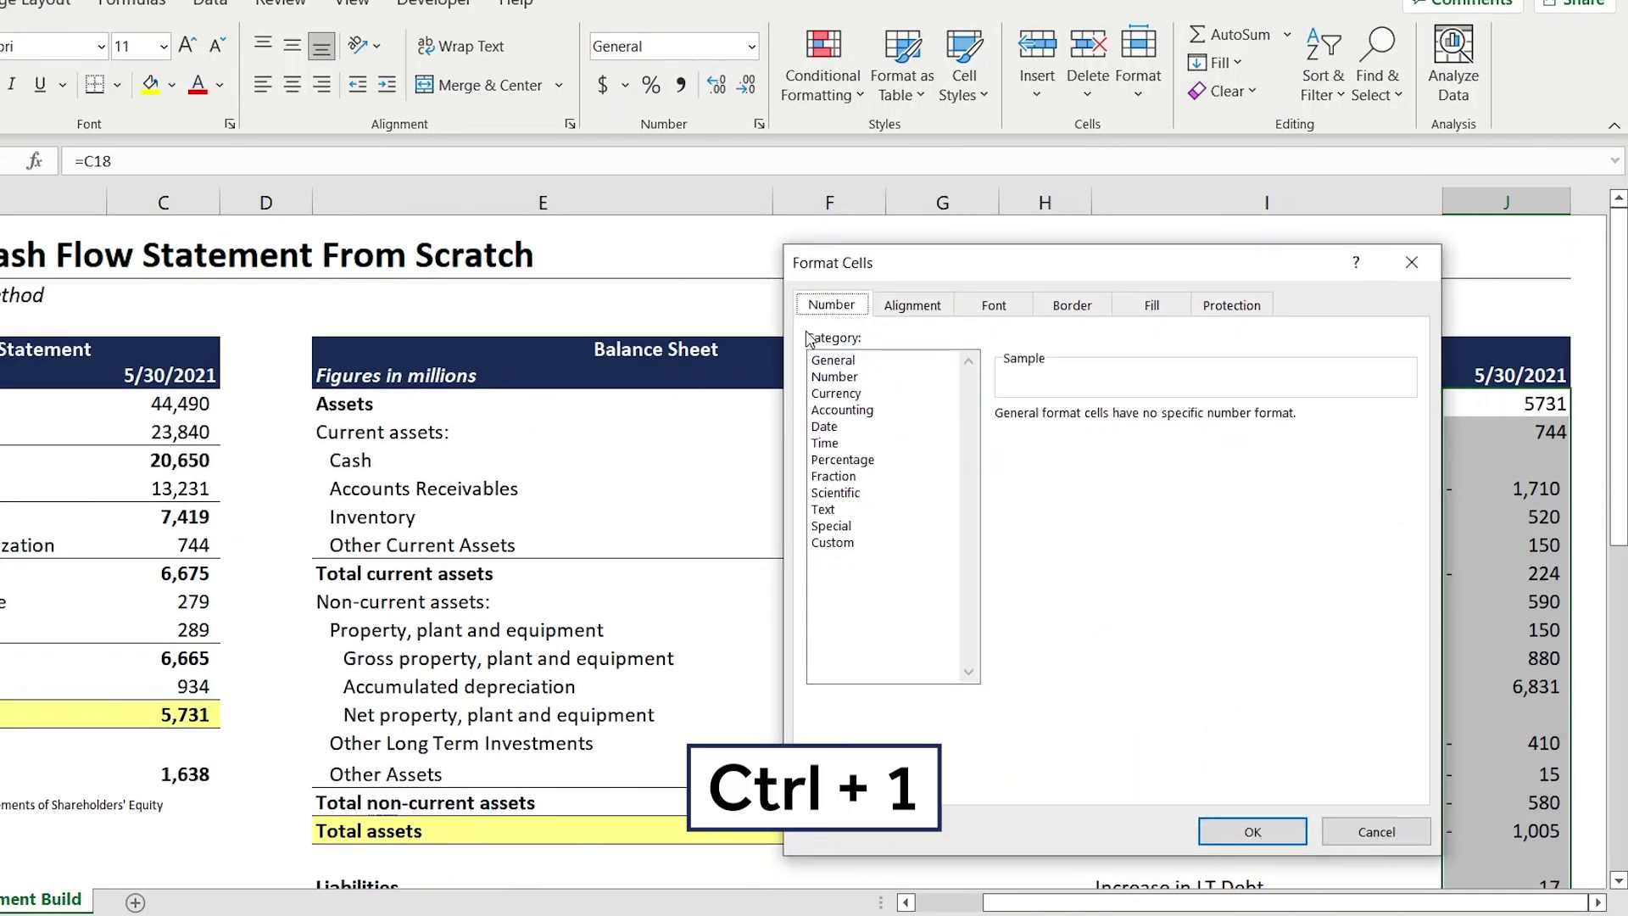
pyautogui.click(848, 379)
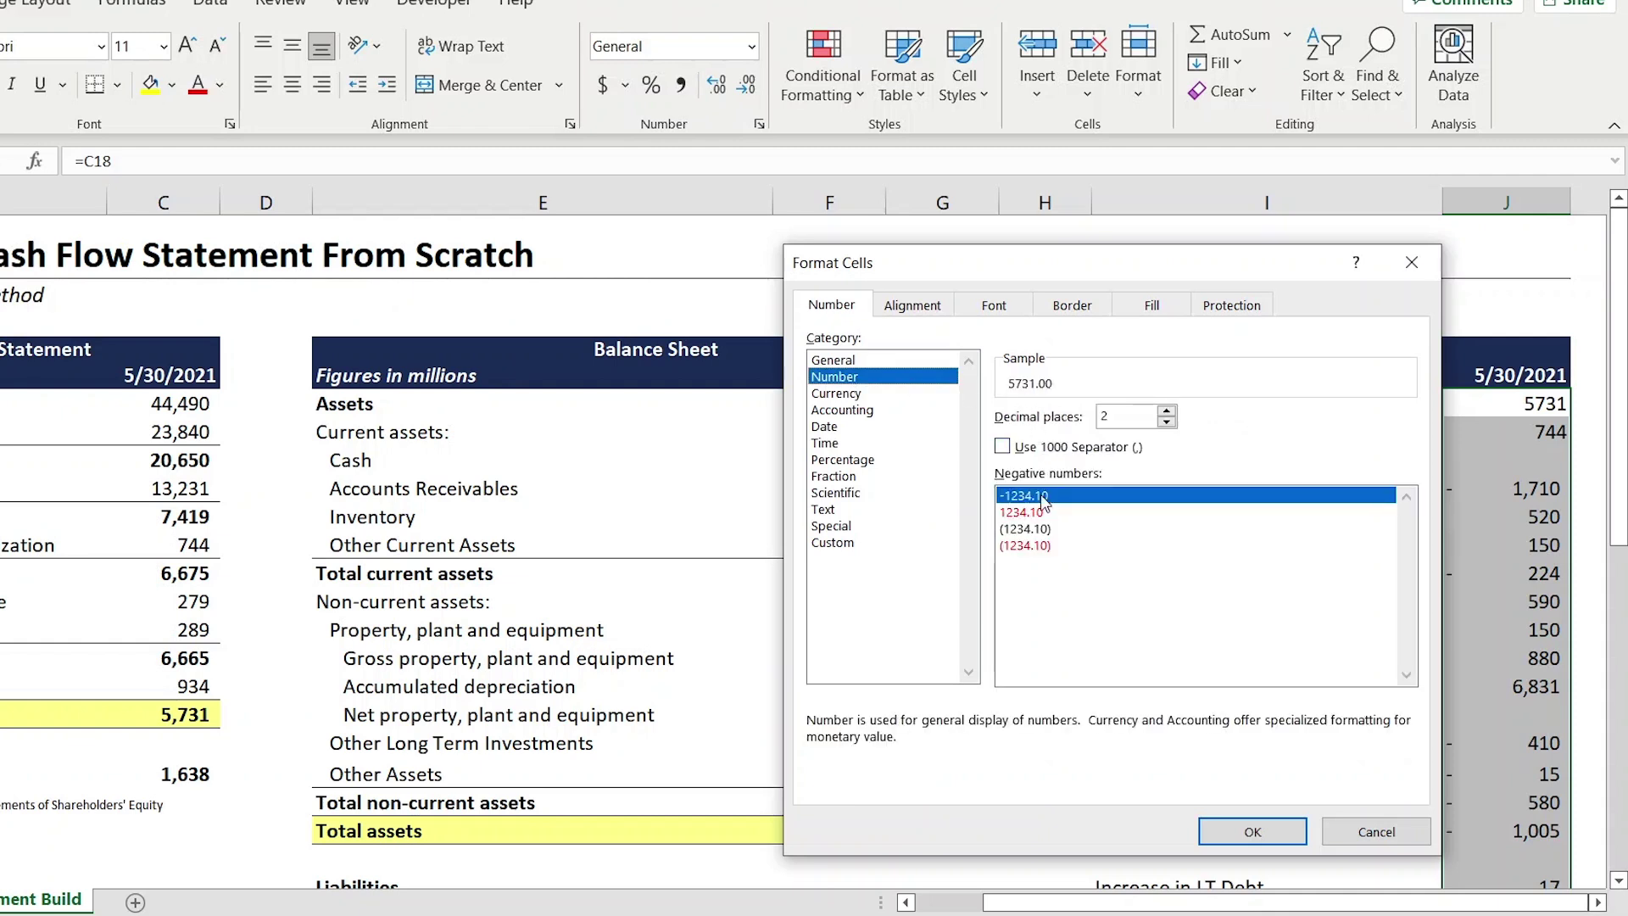
pyautogui.click(1026, 529)
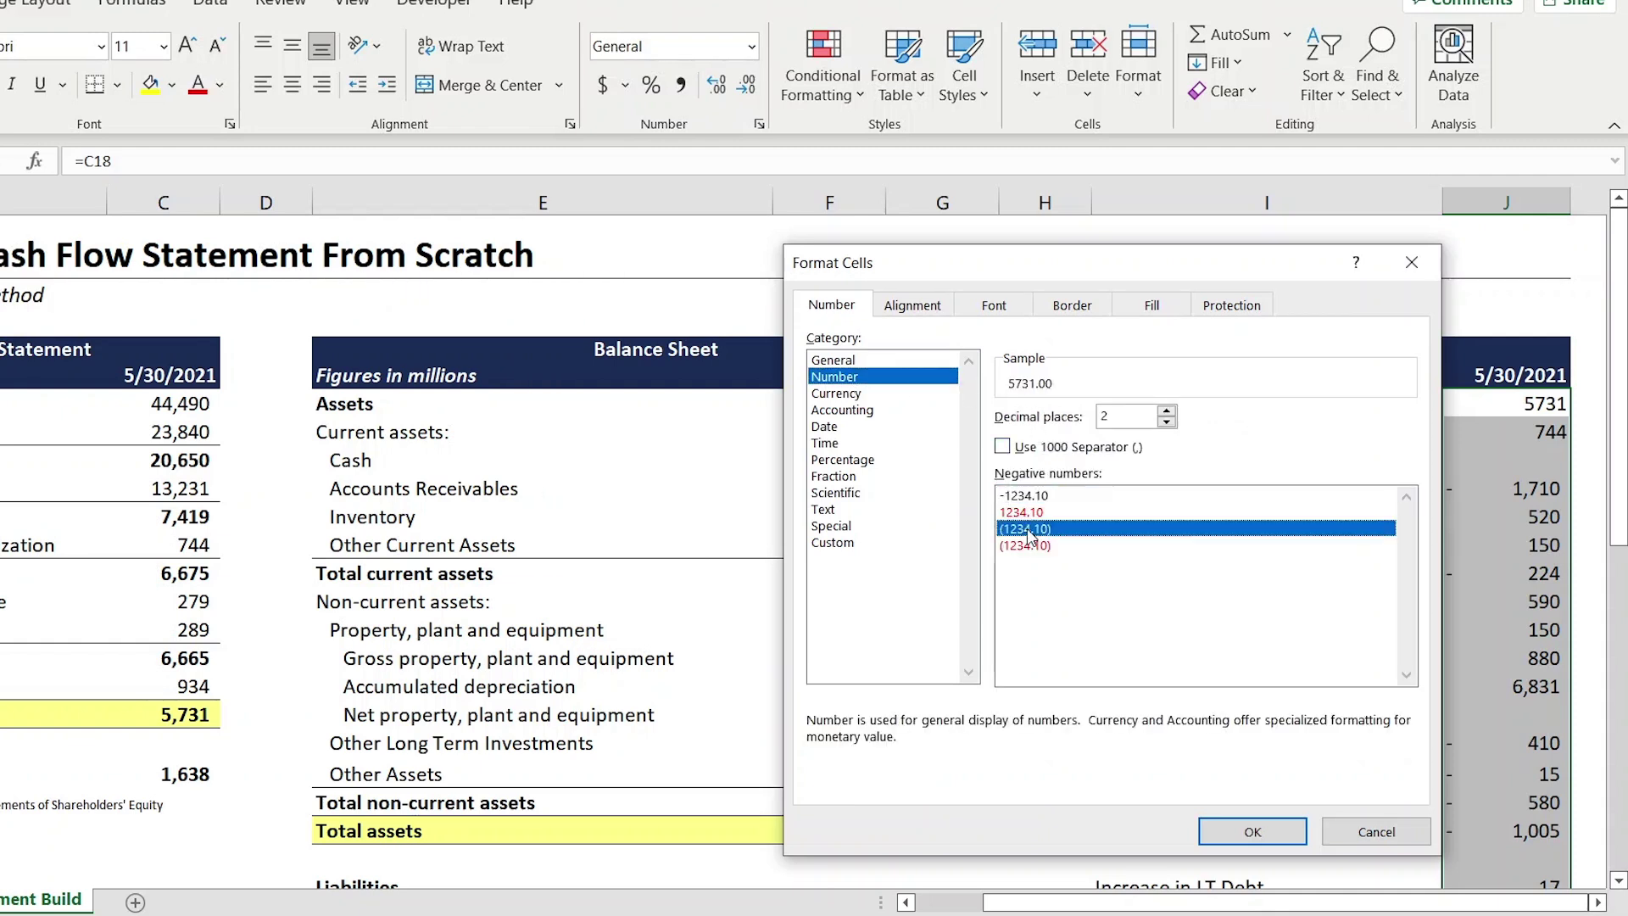
pyautogui.click(1004, 448)
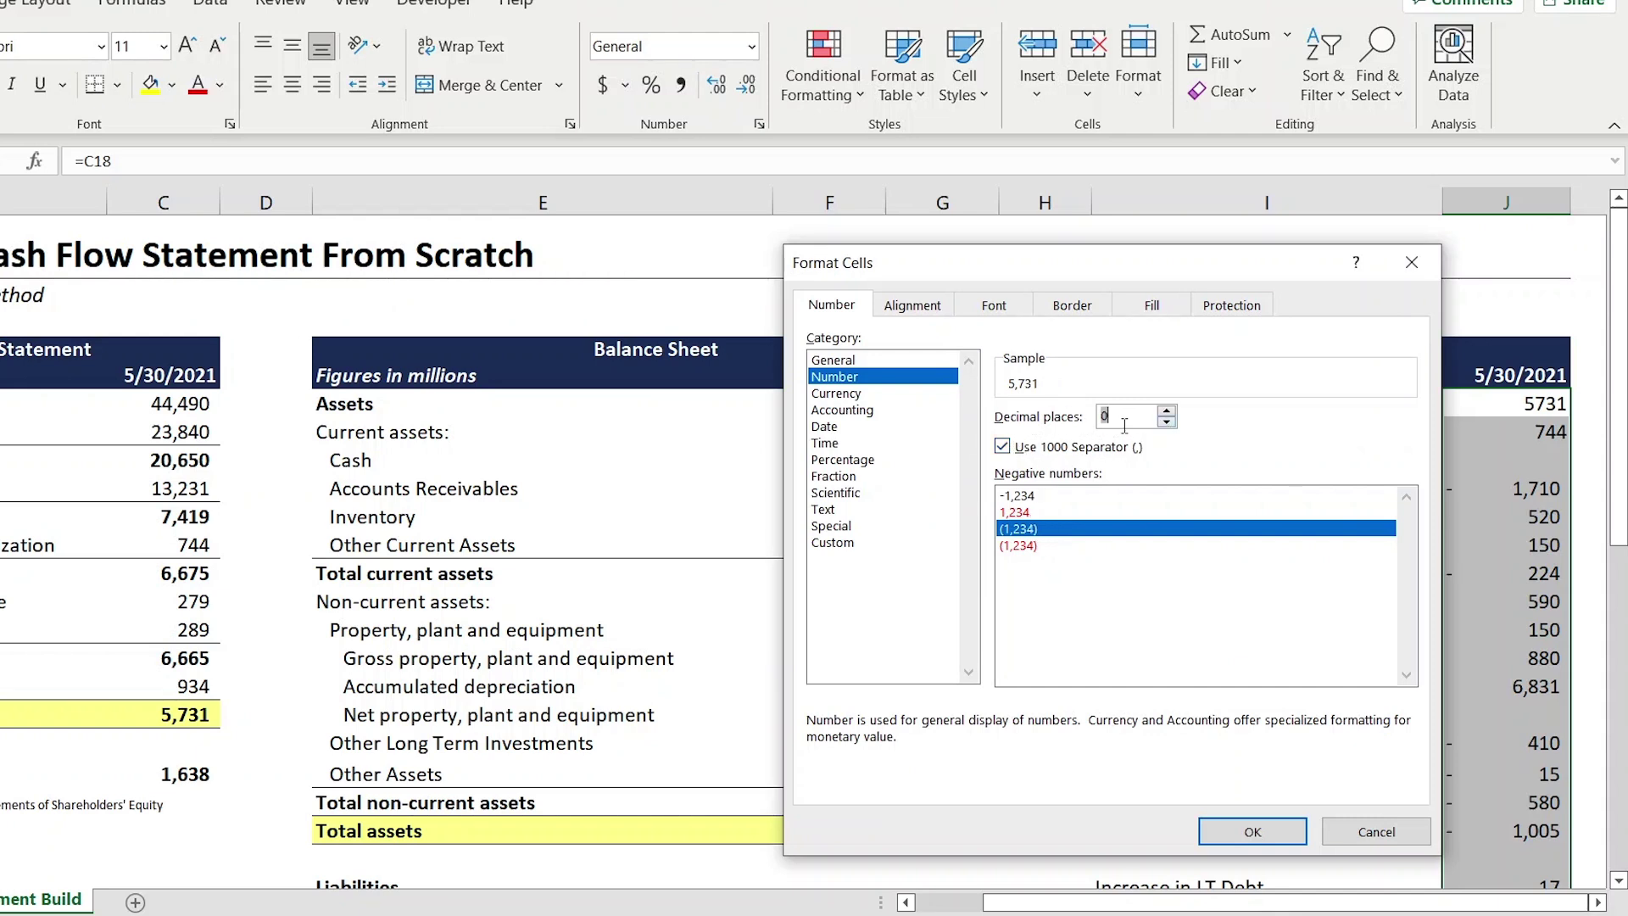
pyautogui.press('Return')
# Make the Cash Flow from Operating Activities label and amount bold and add a top border to the row
pyautogui.press('Down')
pyautogui.press('Down')
pyautogui.press('Down')
pyautogui.press('Down')
pyautogui.press('Down')
pyautogui.press('Down')
pyautogui.press('Down')
pyautogui.press('Down')
pyautogui.press('Down')
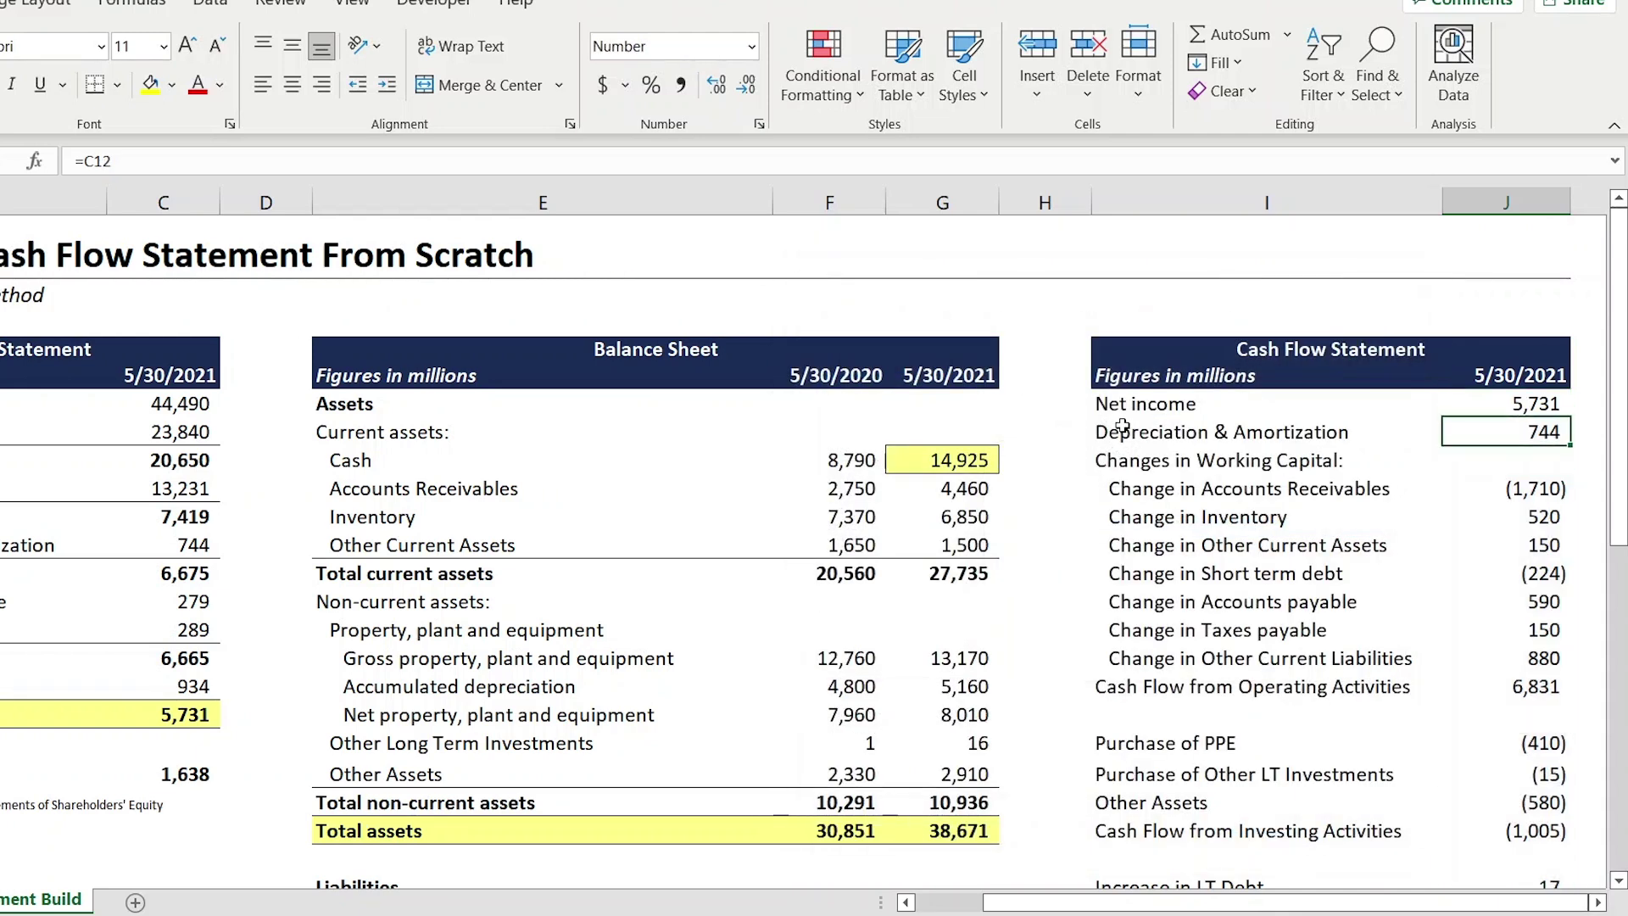
pyautogui.press('Down')
pyautogui.press('Left')
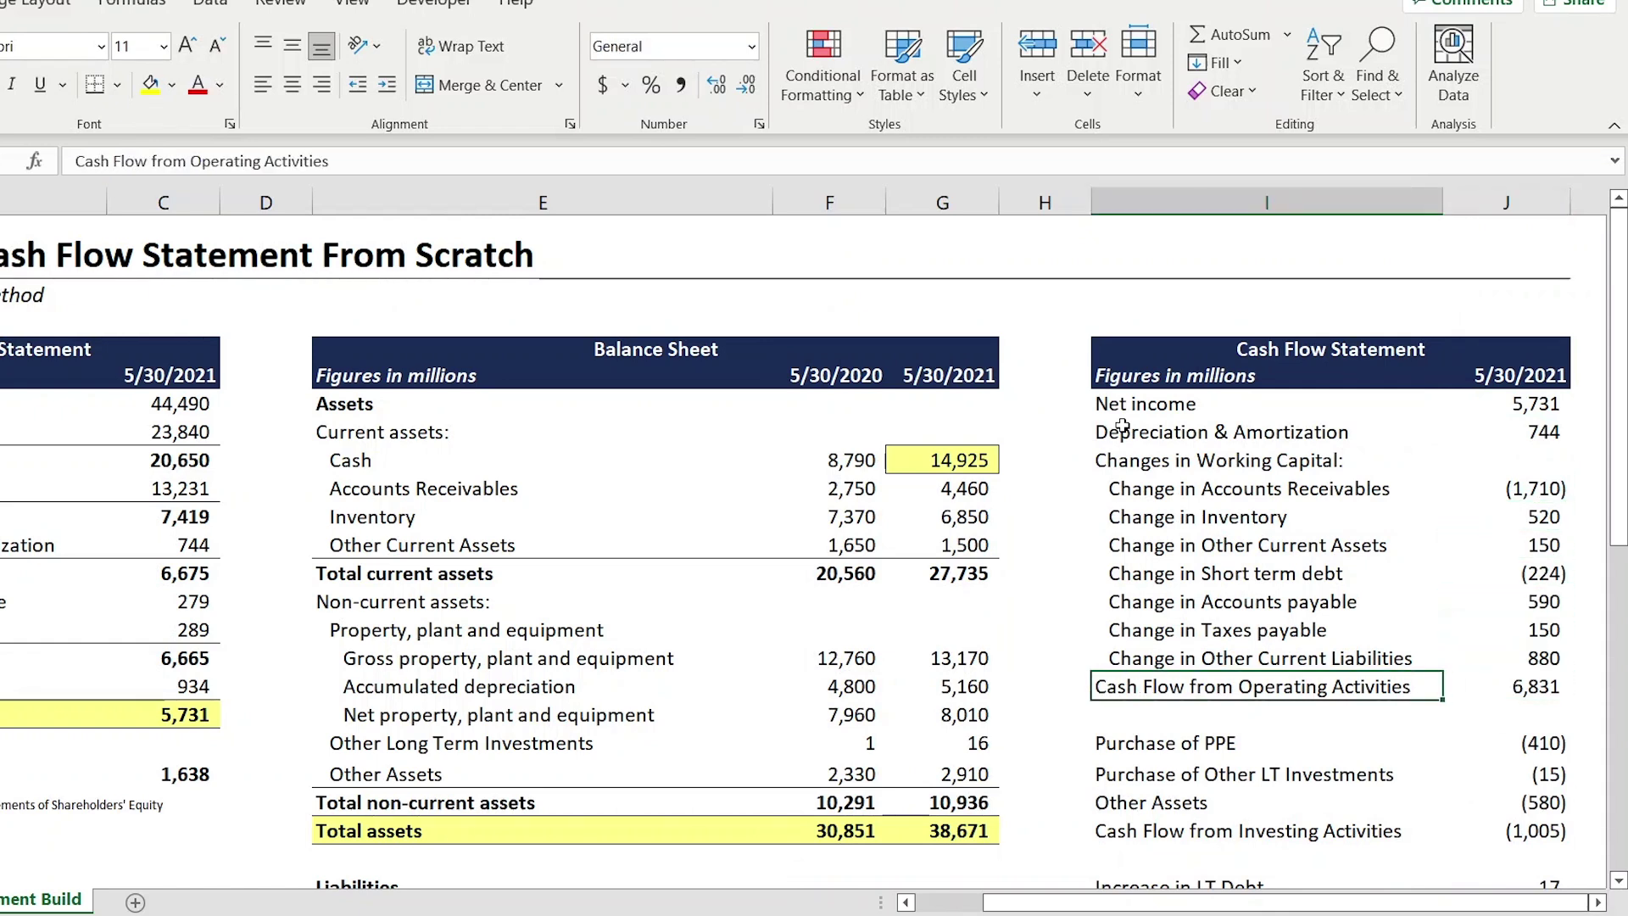
pyautogui.hotkey('shift', 'Right')
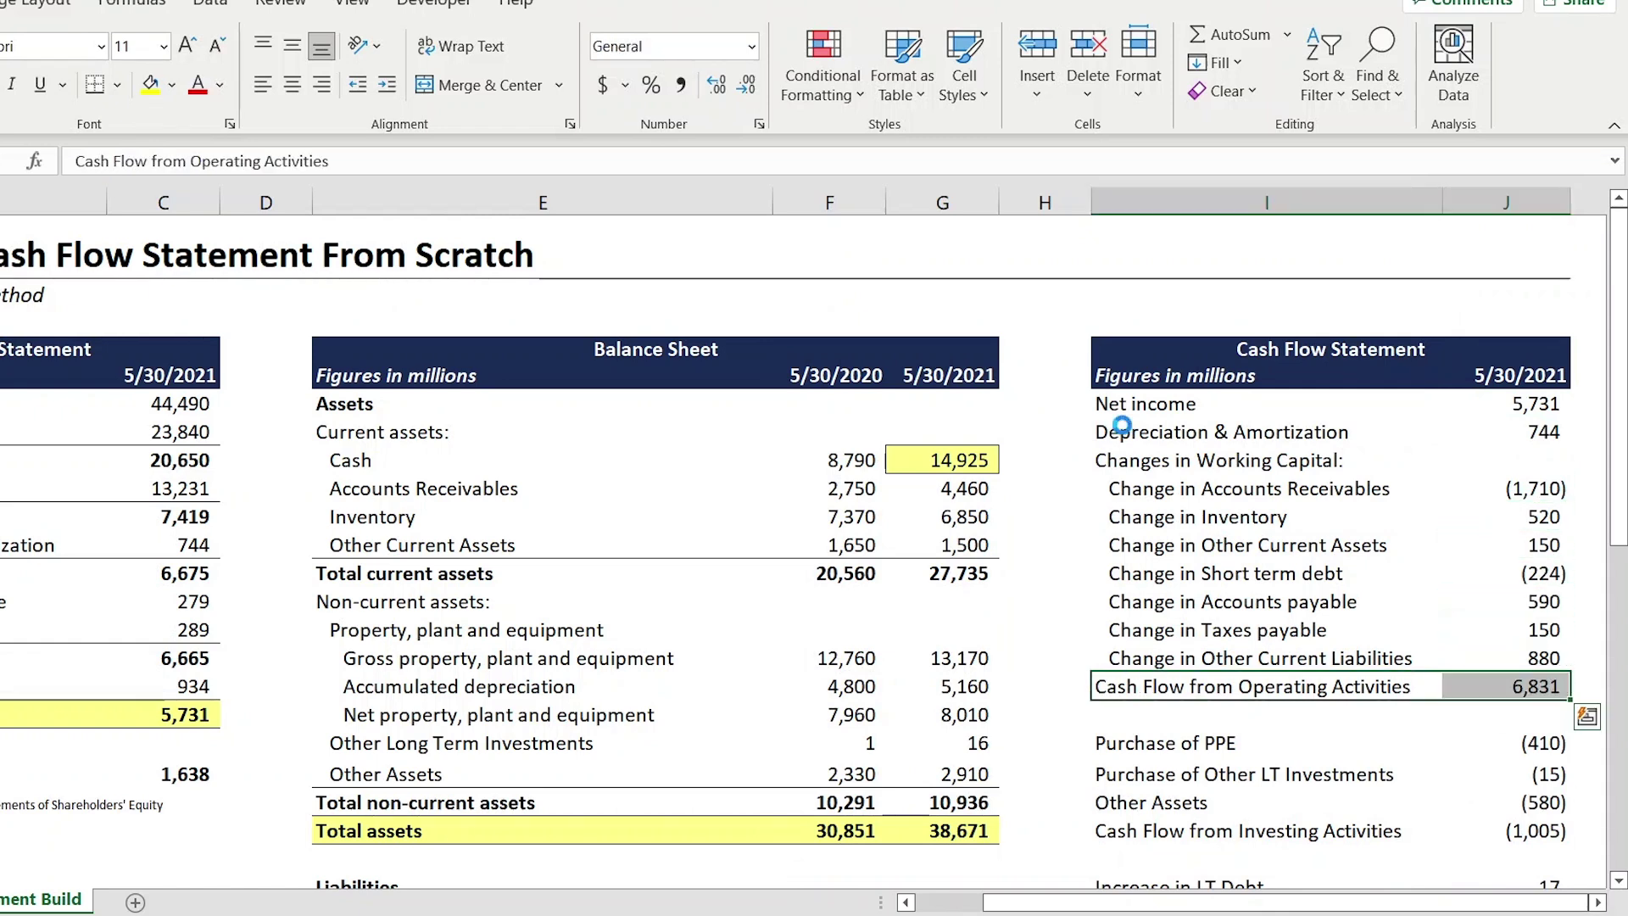
pyautogui.hotkey('ctrl', 'b')
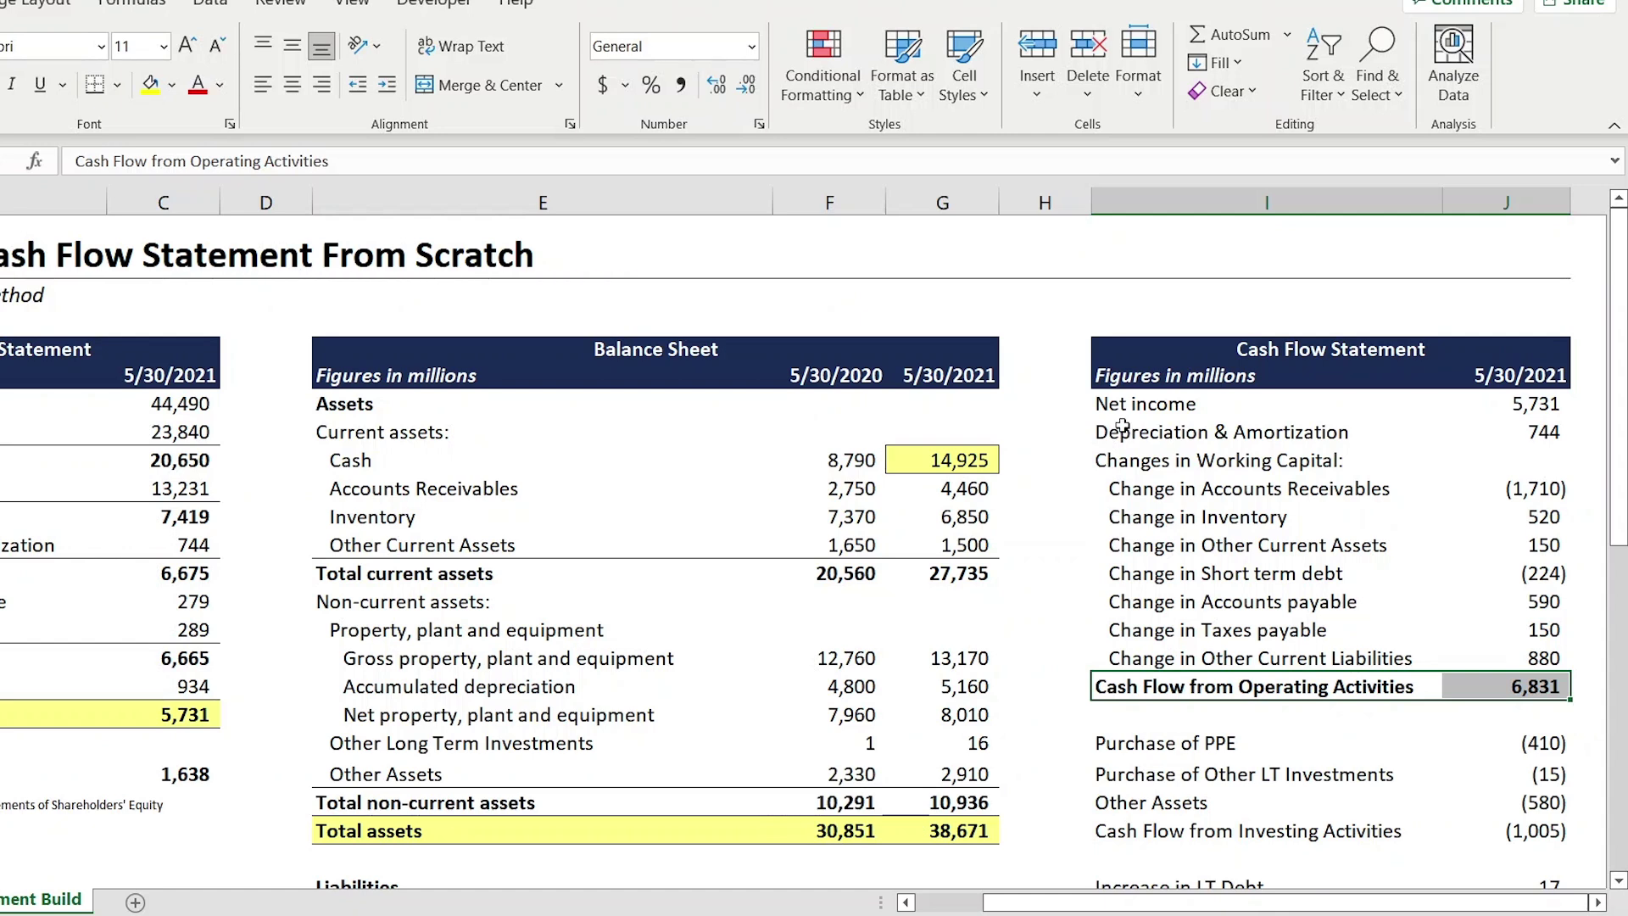
pyautogui.hotkey('alt', 'h')
pyautogui.press('b')
pyautogui.press('p')
# Make the Cash Flow from Investing Activities label and amount bold and add a top border to the row
pyautogui.press('Down')
pyautogui.press('Down')
pyautogui.press('Down')
pyautogui.press('Down')
pyautogui.press('Down')
pyautogui.press('Down')
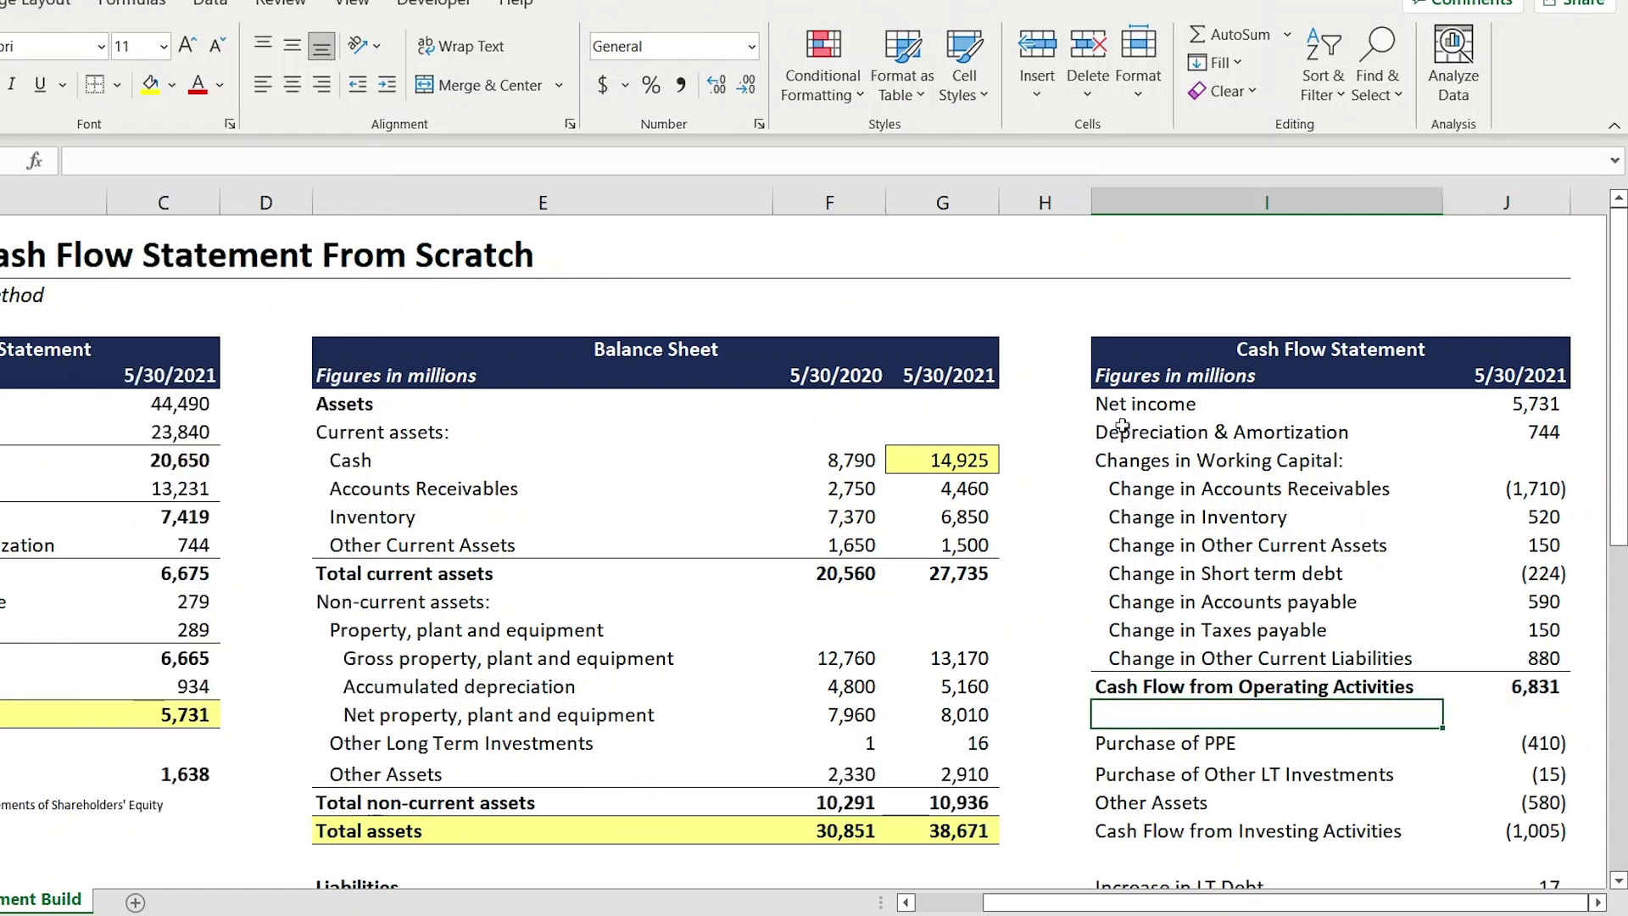
pyautogui.press('Up')
pyautogui.hotkey('shift', 'Right')
pyautogui.hotkey('ctrl', 'b')
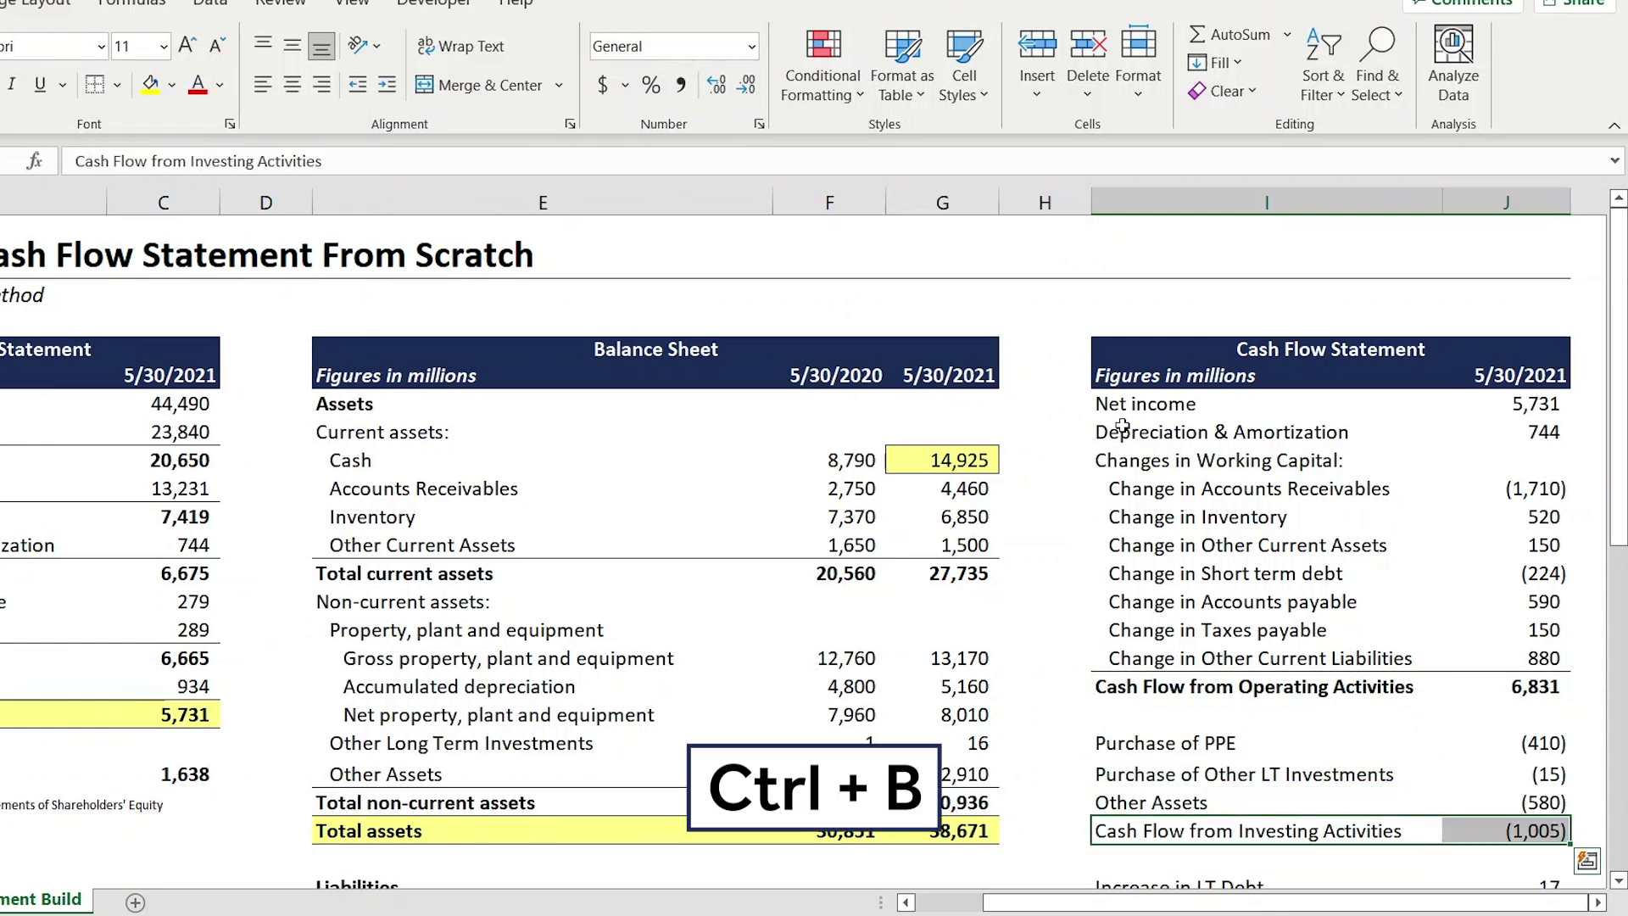
pyautogui.hotkey('alt', 'h')
pyautogui.press('b')
pyautogui.press('p')
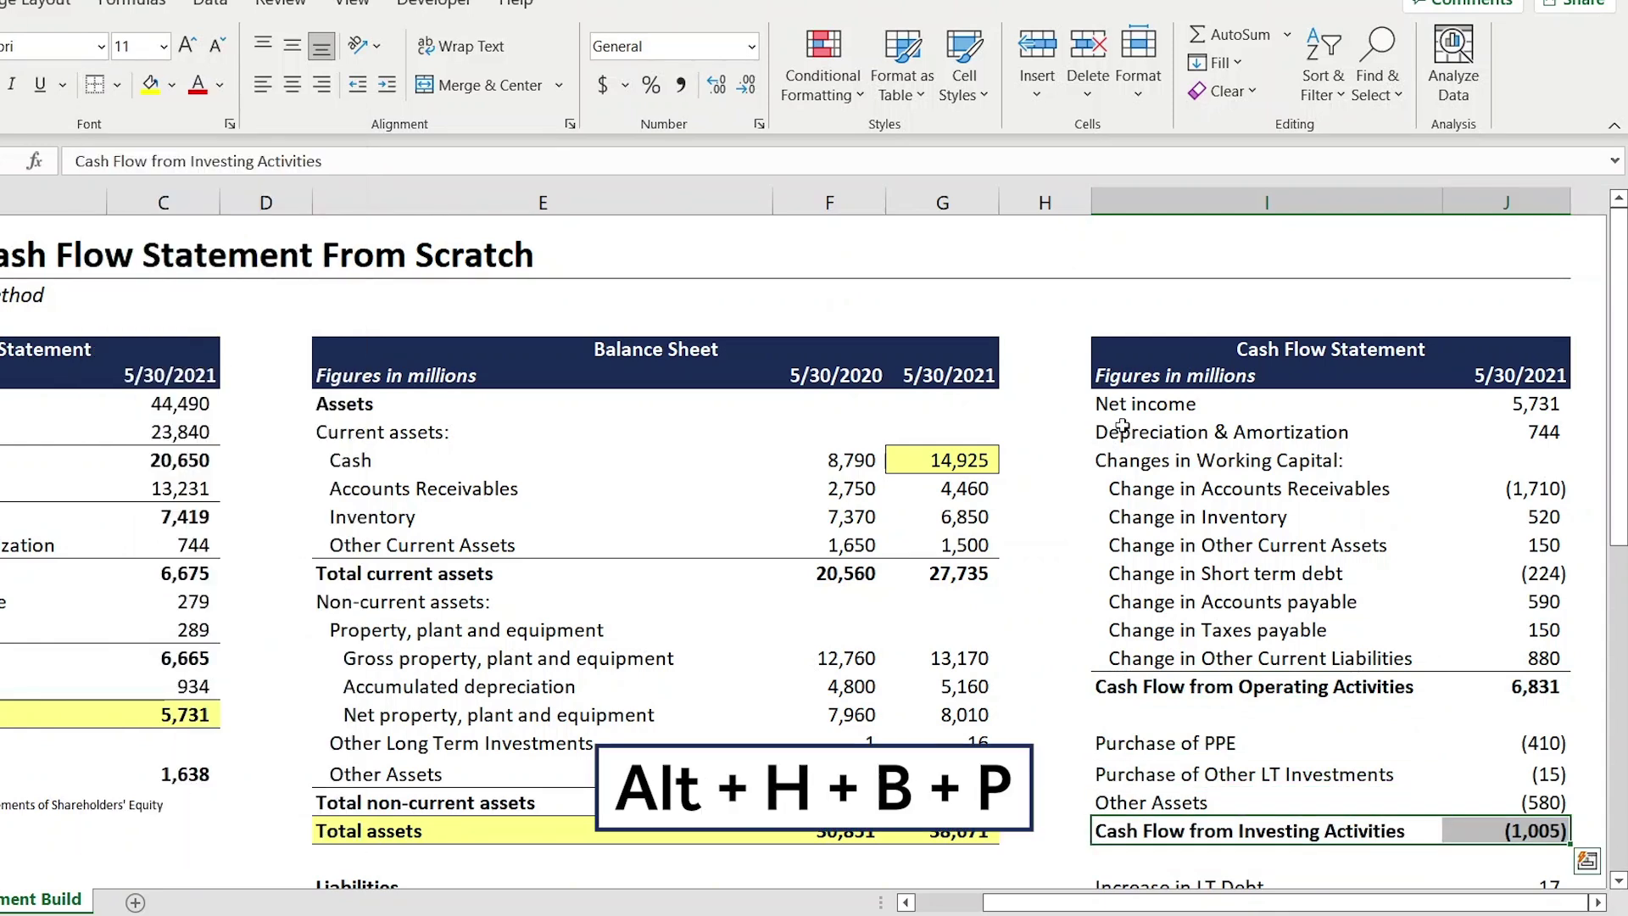
# Make the Cash Flow from Financing Activities label and amount bold and add a top border to the row
pyautogui.press('Down')
pyautogui.press('Down')
pyautogui.press('Down')
pyautogui.press('Down')
pyautogui.press('Down')
pyautogui.press('Down')
pyautogui.press('Down')
pyautogui.press('Down')
pyautogui.press('Down')
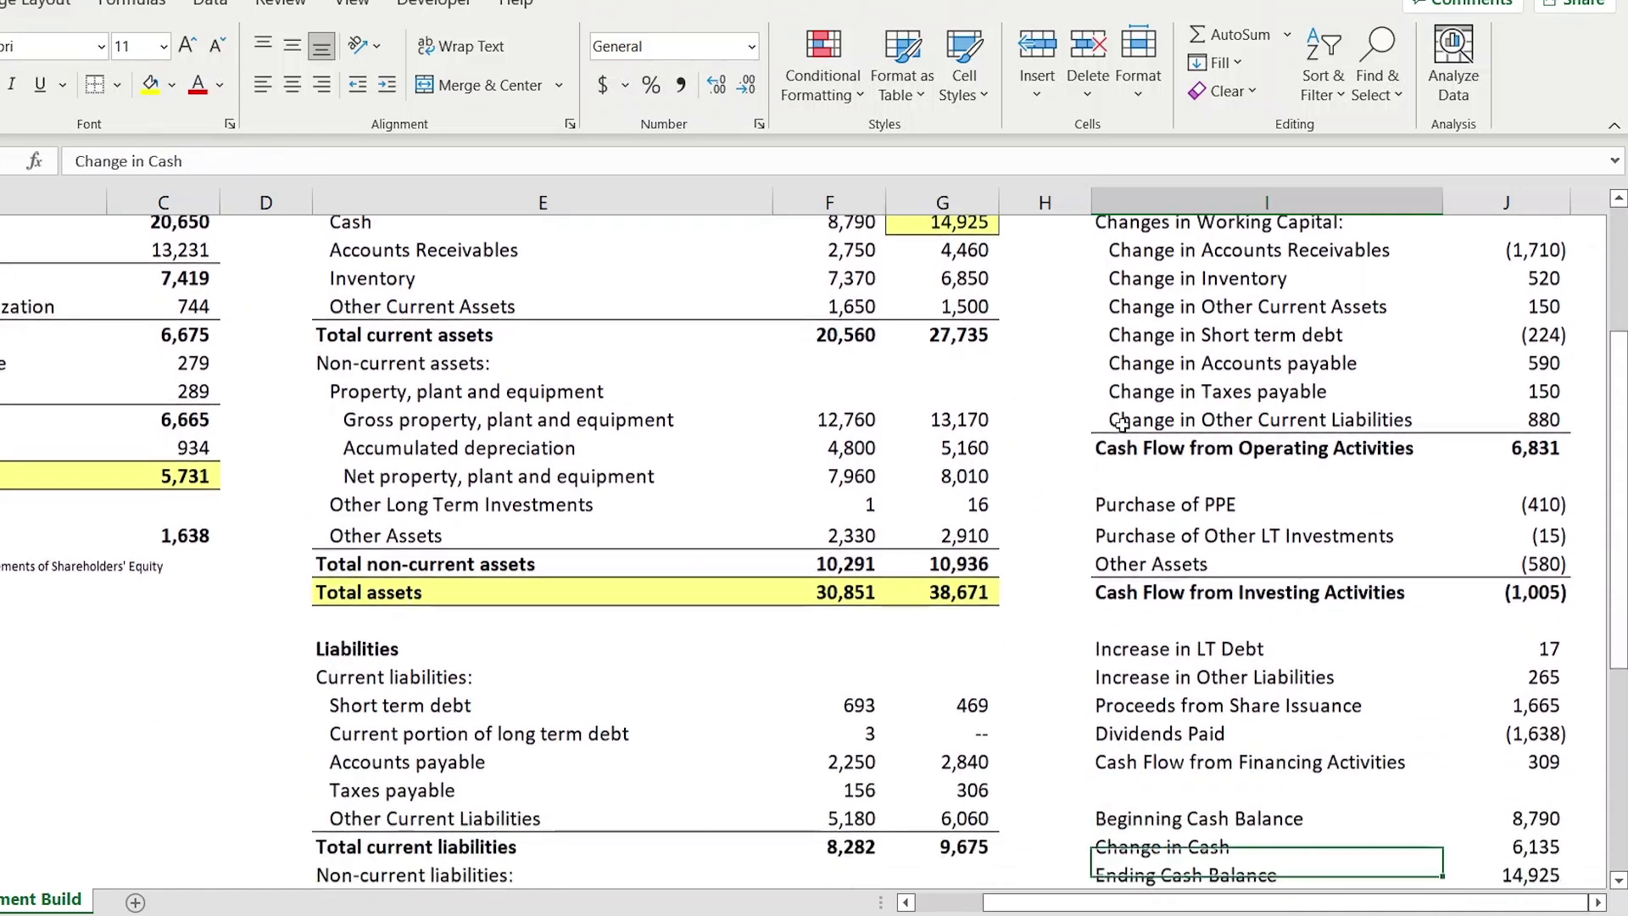
pyautogui.press('Up')
pyautogui.press('Up')
pyautogui.press('Up')
pyautogui.hotkey('shift', 'Right')
pyautogui.hotkey('ctrl', 'b')
pyautogui.hotkey('alt', 'h')
pyautogui.press('b')
pyautogui.press('p')
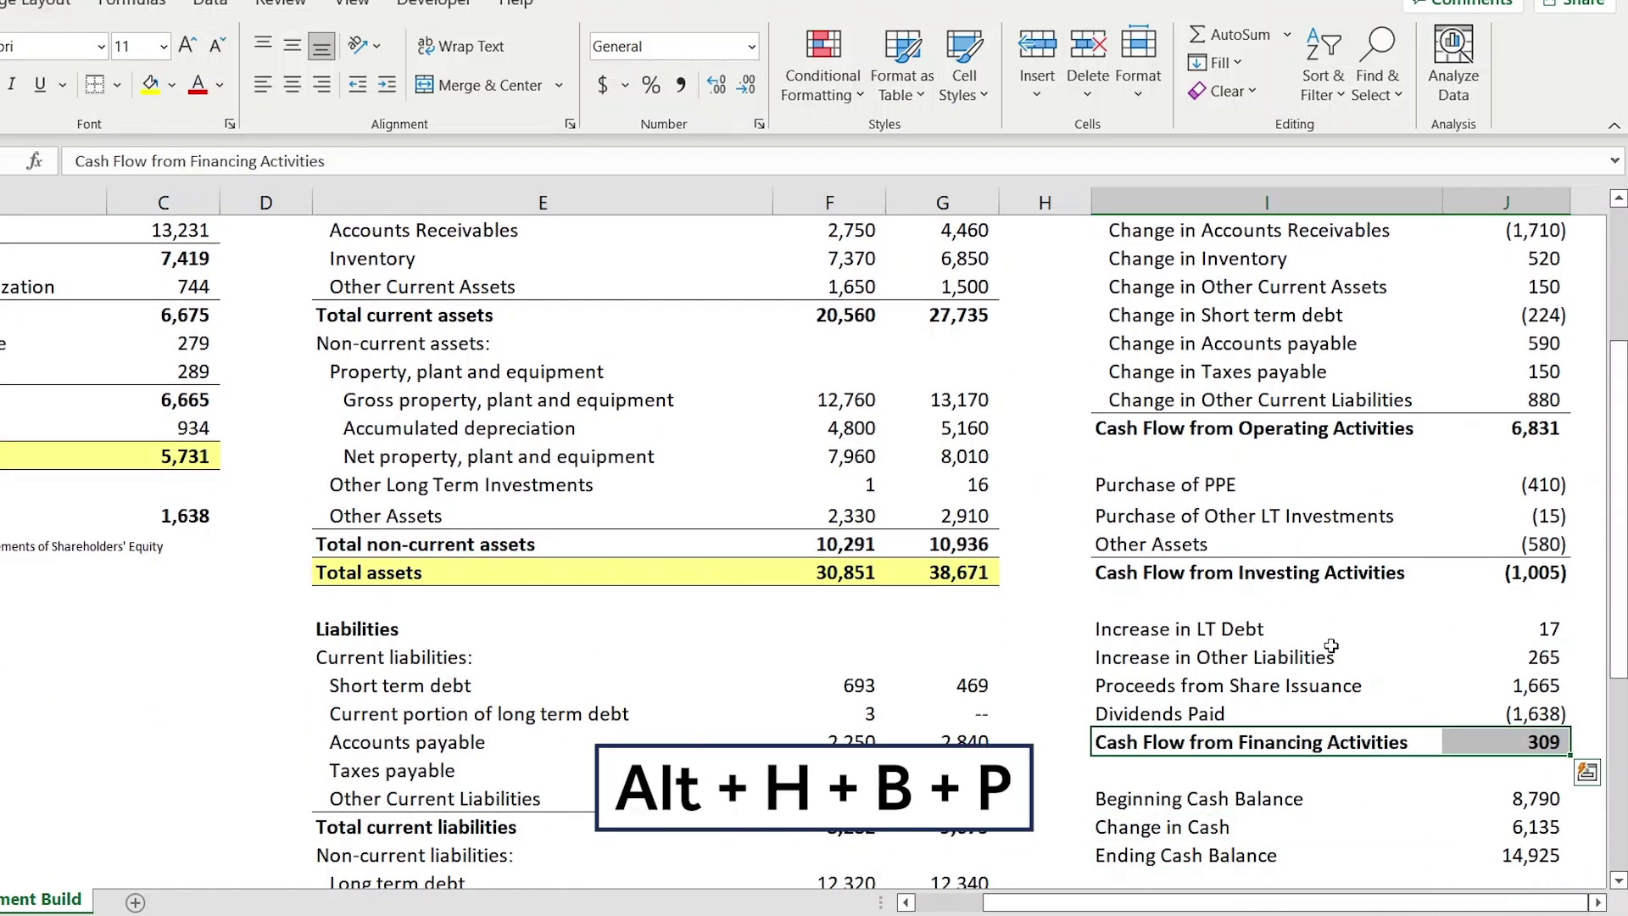
# Make the Ending Cash Balance label and amount bold and add a top and bottom border to the row
pyautogui.hotkey('shift', 'Left')
pyautogui.press('Down')
pyautogui.press('Down')
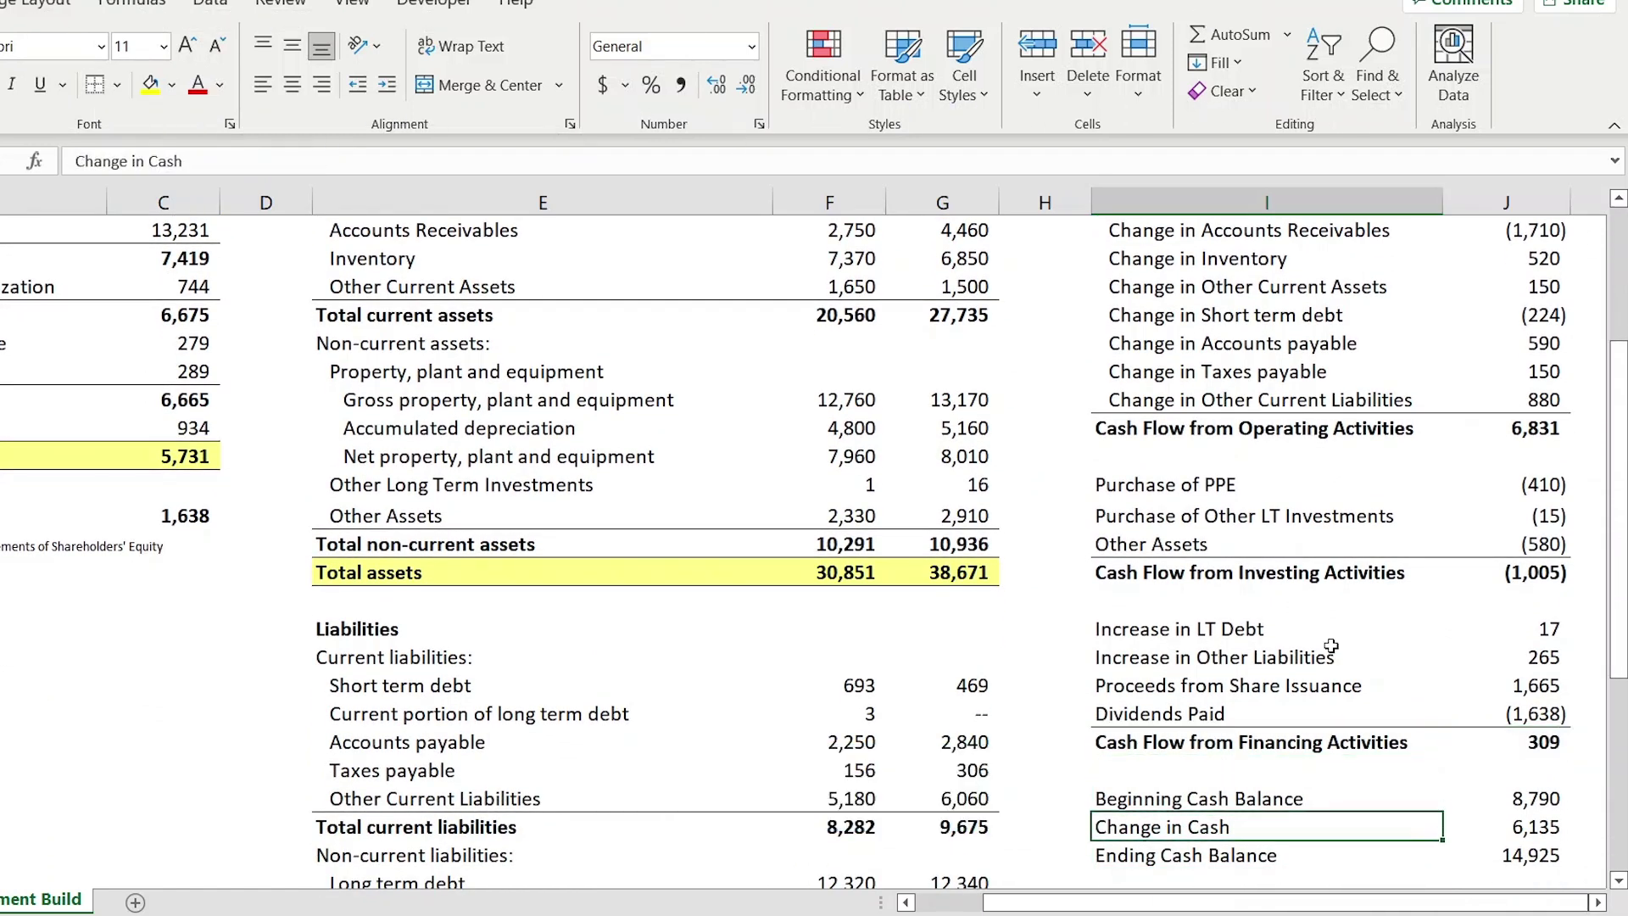
pyautogui.press('Down')
pyautogui.hotkey('shift', 'Right')
pyautogui.hotkey('ctrl', 'b')
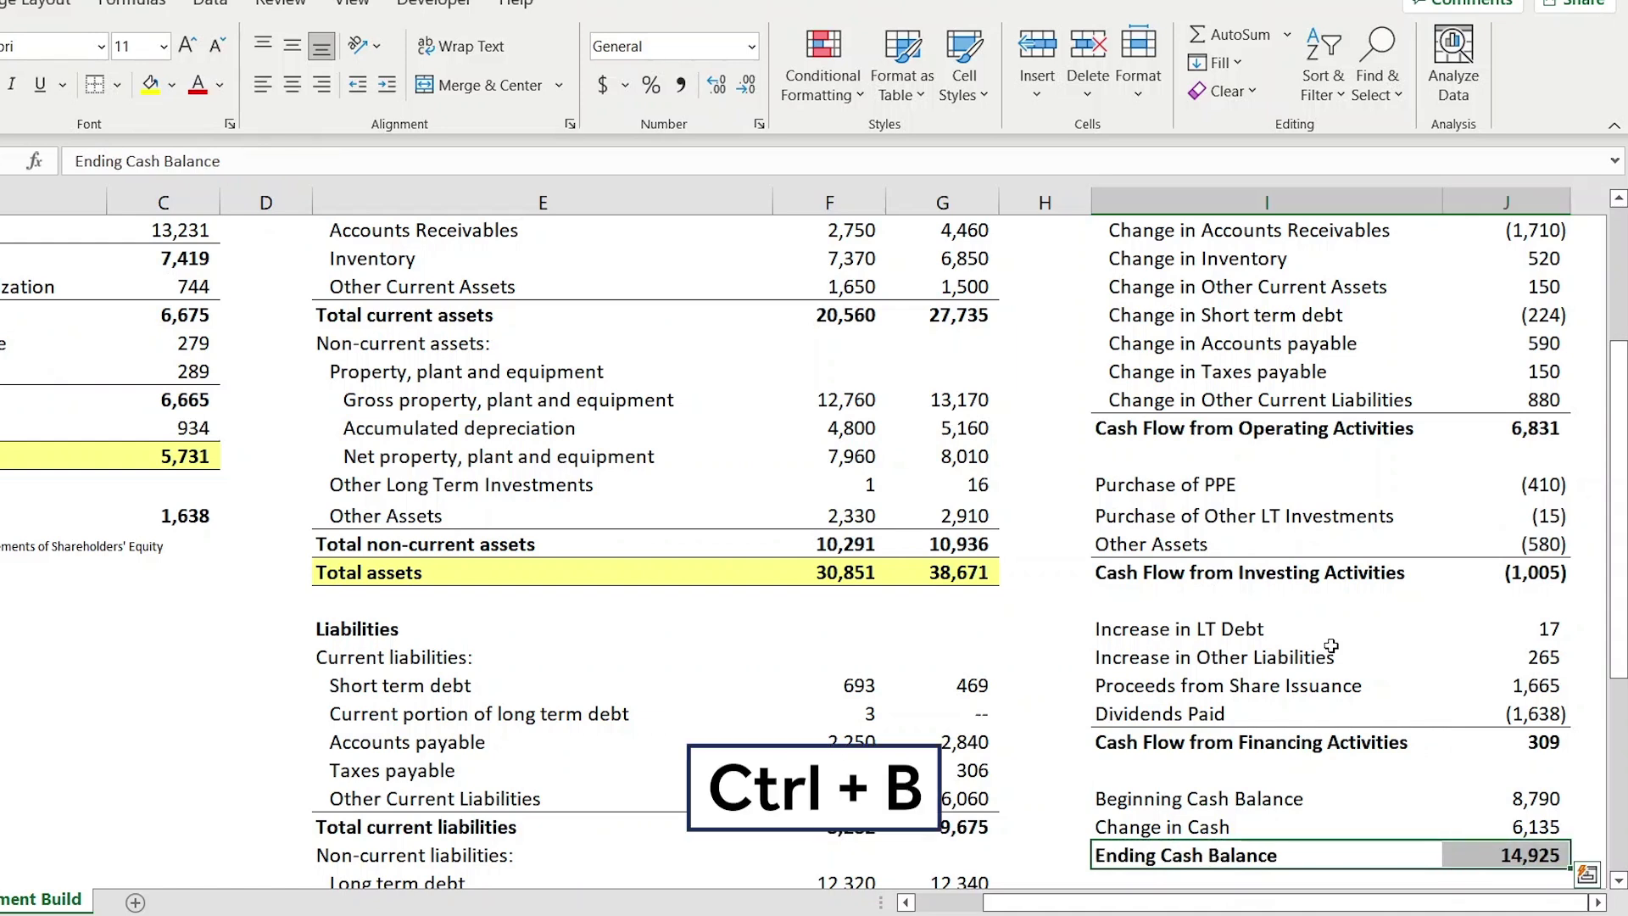
pyautogui.press('alt')
pyautogui.press('h')
pyautogui.press('b')
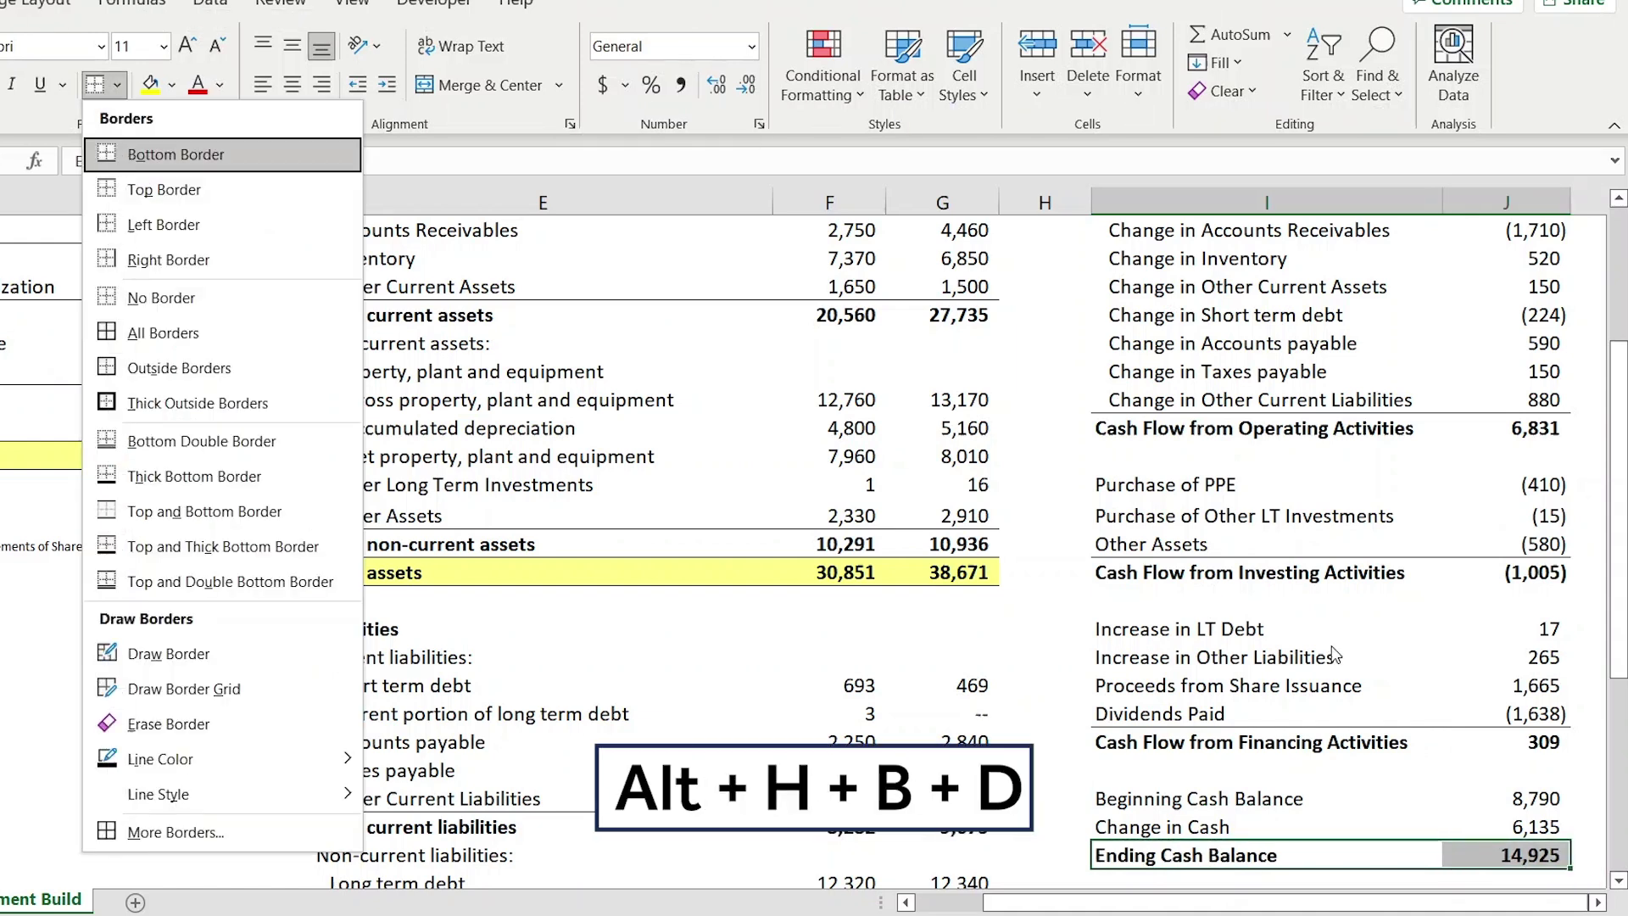
pyautogui.press('d')
pyautogui.press('Up')
pyautogui.press('Down')
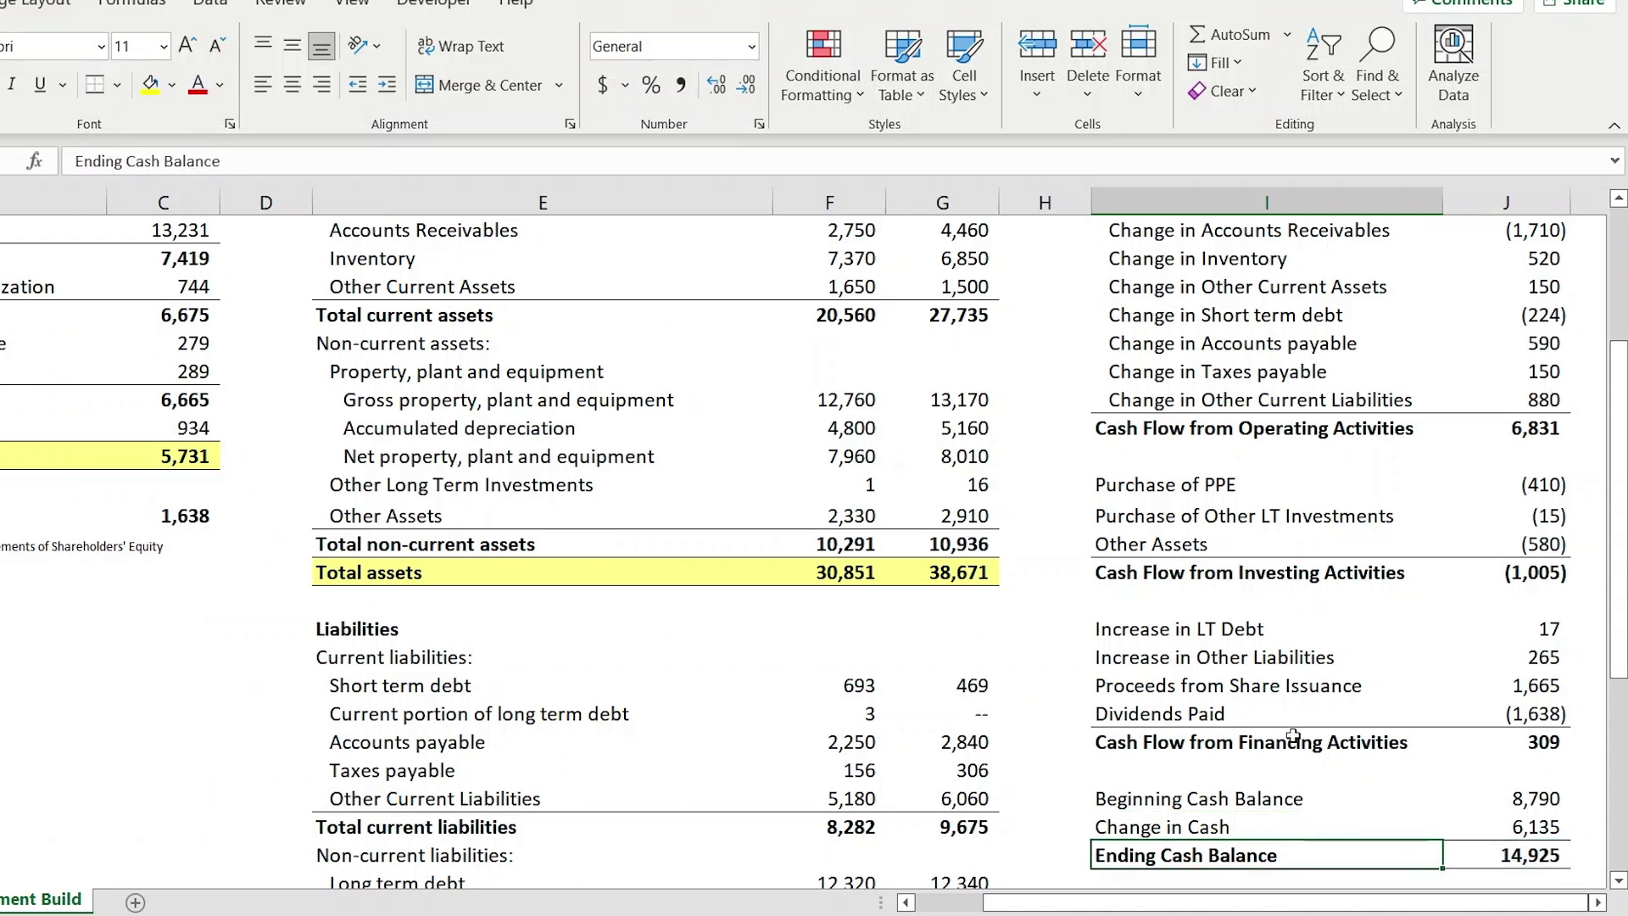
# Fill the Ending Cash Balance label and amount with the recently used light yellow color
pyautogui.hotkey('shift', 'Right')
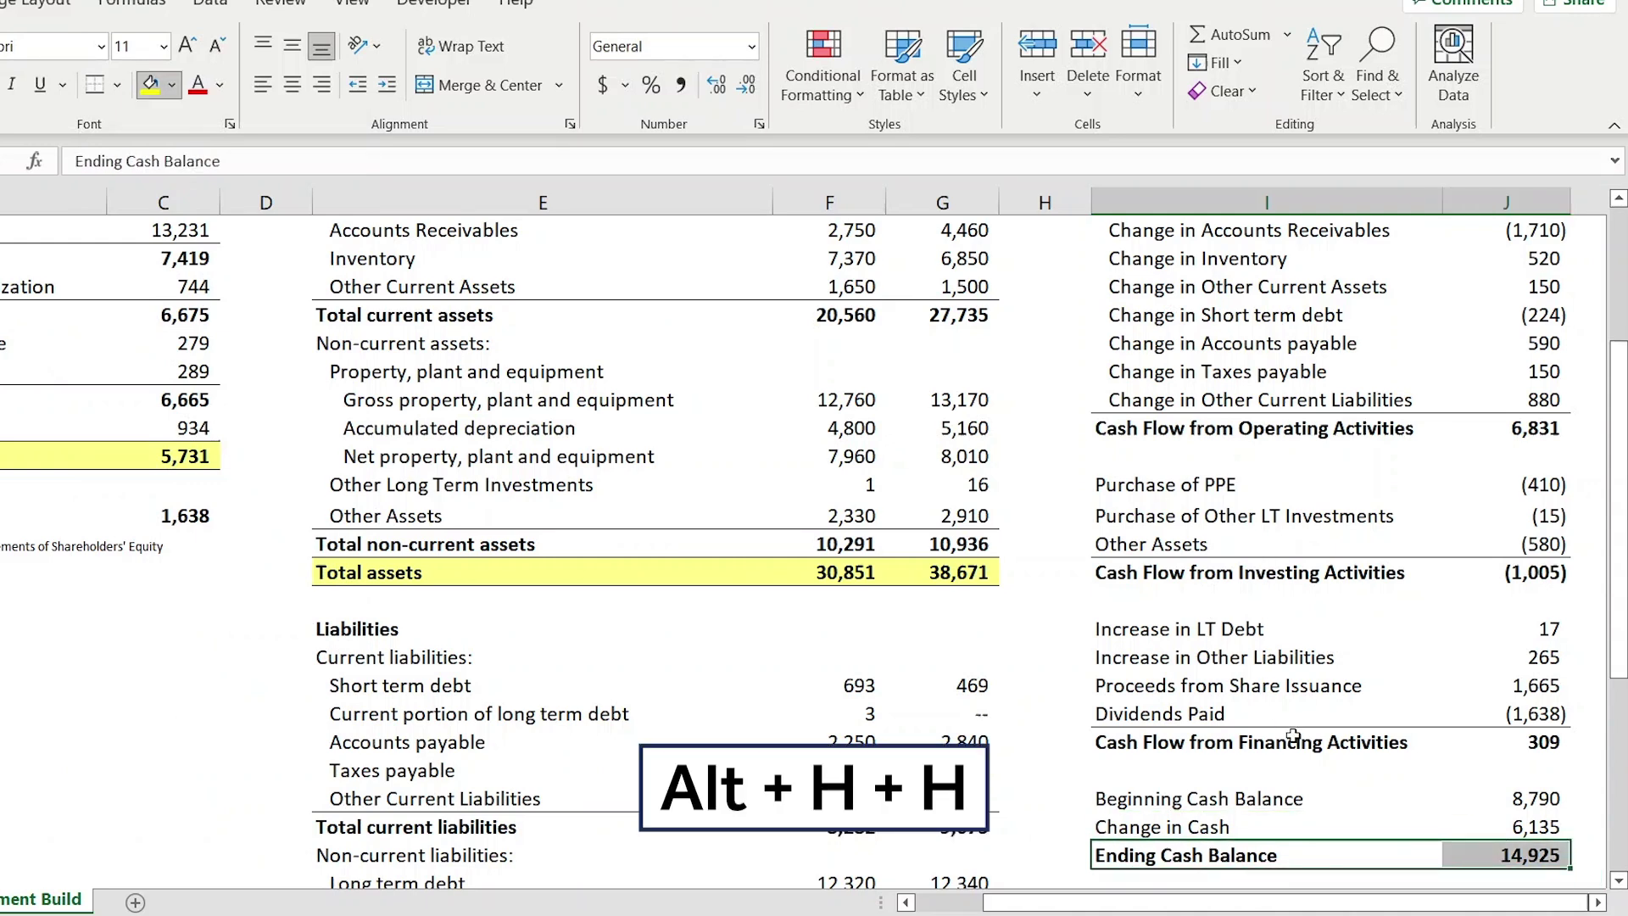
pyautogui.press('alt')
pyautogui.press('h')
pyautogui.press('h')
pyautogui.press('Down')
pyautogui.press('Down')
pyautogui.press('Down')
pyautogui.press('Down')
pyautogui.press('Down')
pyautogui.press('Down')
pyautogui.press('Down')
pyautogui.press('Down')
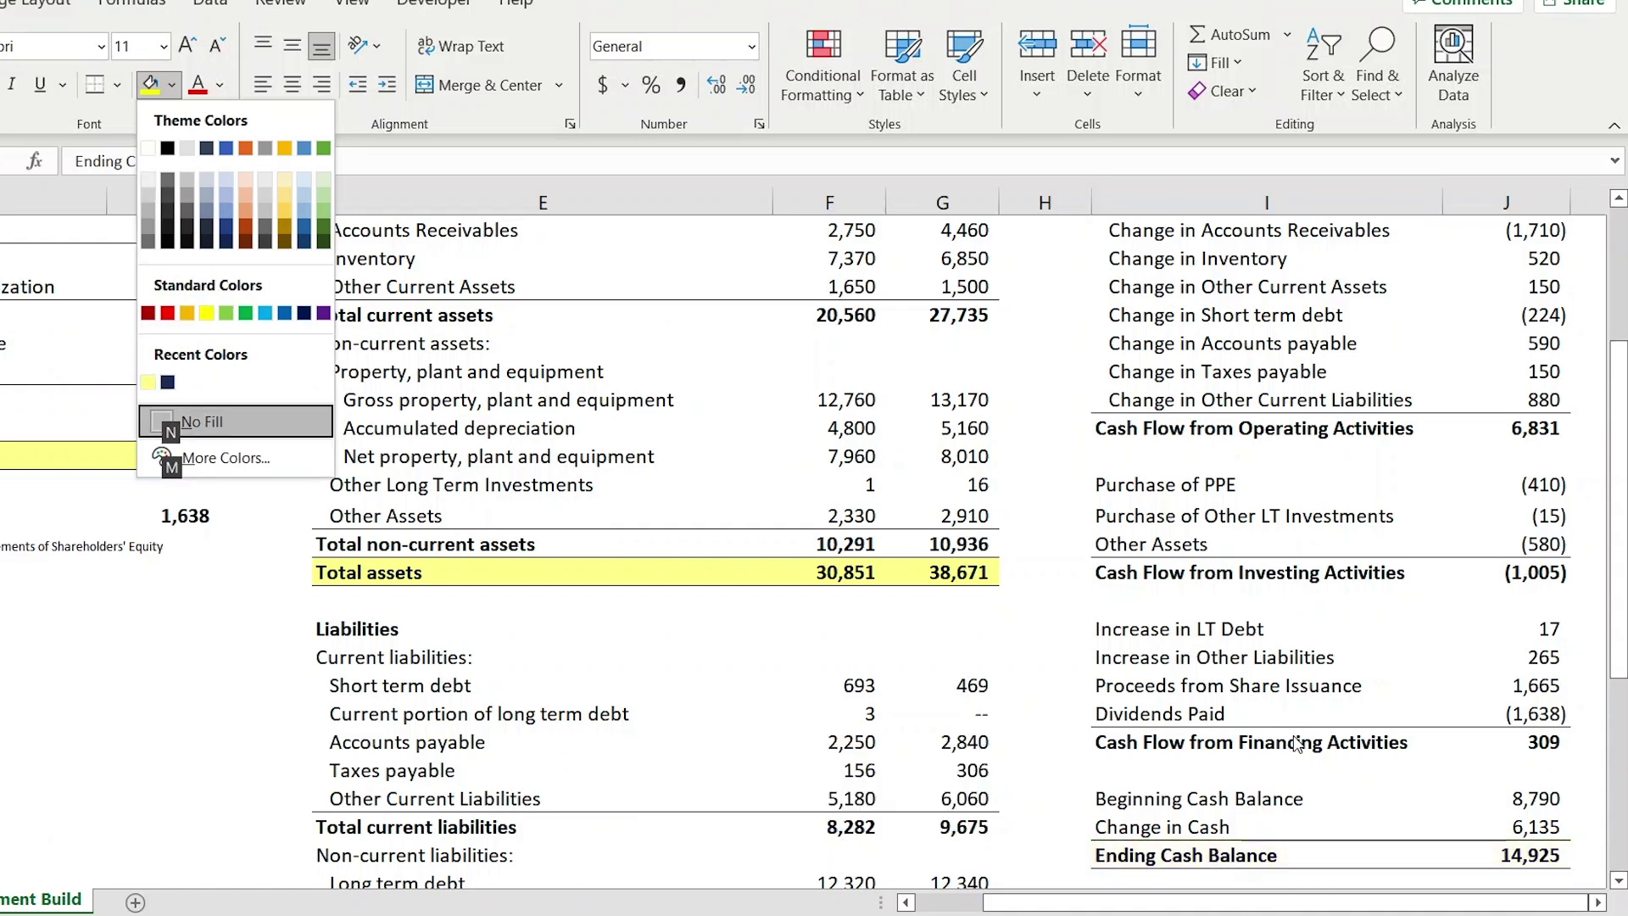
pyautogui.press('Up')
pyautogui.press('Return')
pyautogui.press('Up')
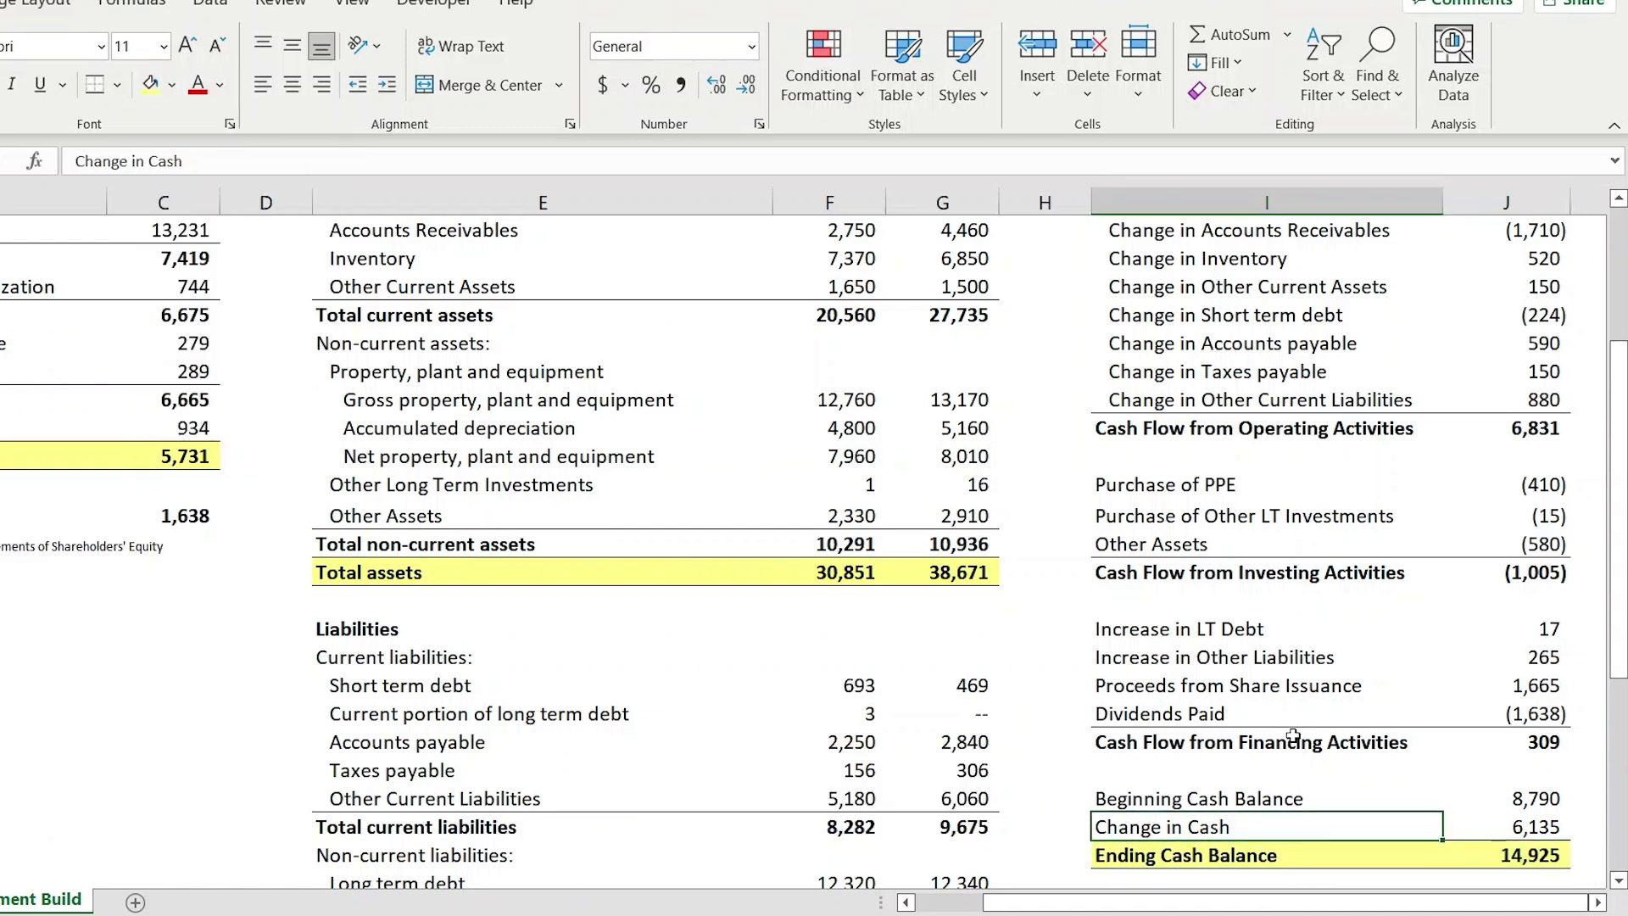
# Review the formatted cash flow statement from its header down, alongside the balance sheet
pyautogui.hotkey('ctrl', 'Up')
pyautogui.hotkey('ctrl', 'Up')
pyautogui.hotkey('ctrl', 'Up')
pyautogui.hotkey('ctrl', 'Up')
pyautogui.hotkey('ctrl', 'Up')
pyautogui.hotkey('ctrl', 'Up')
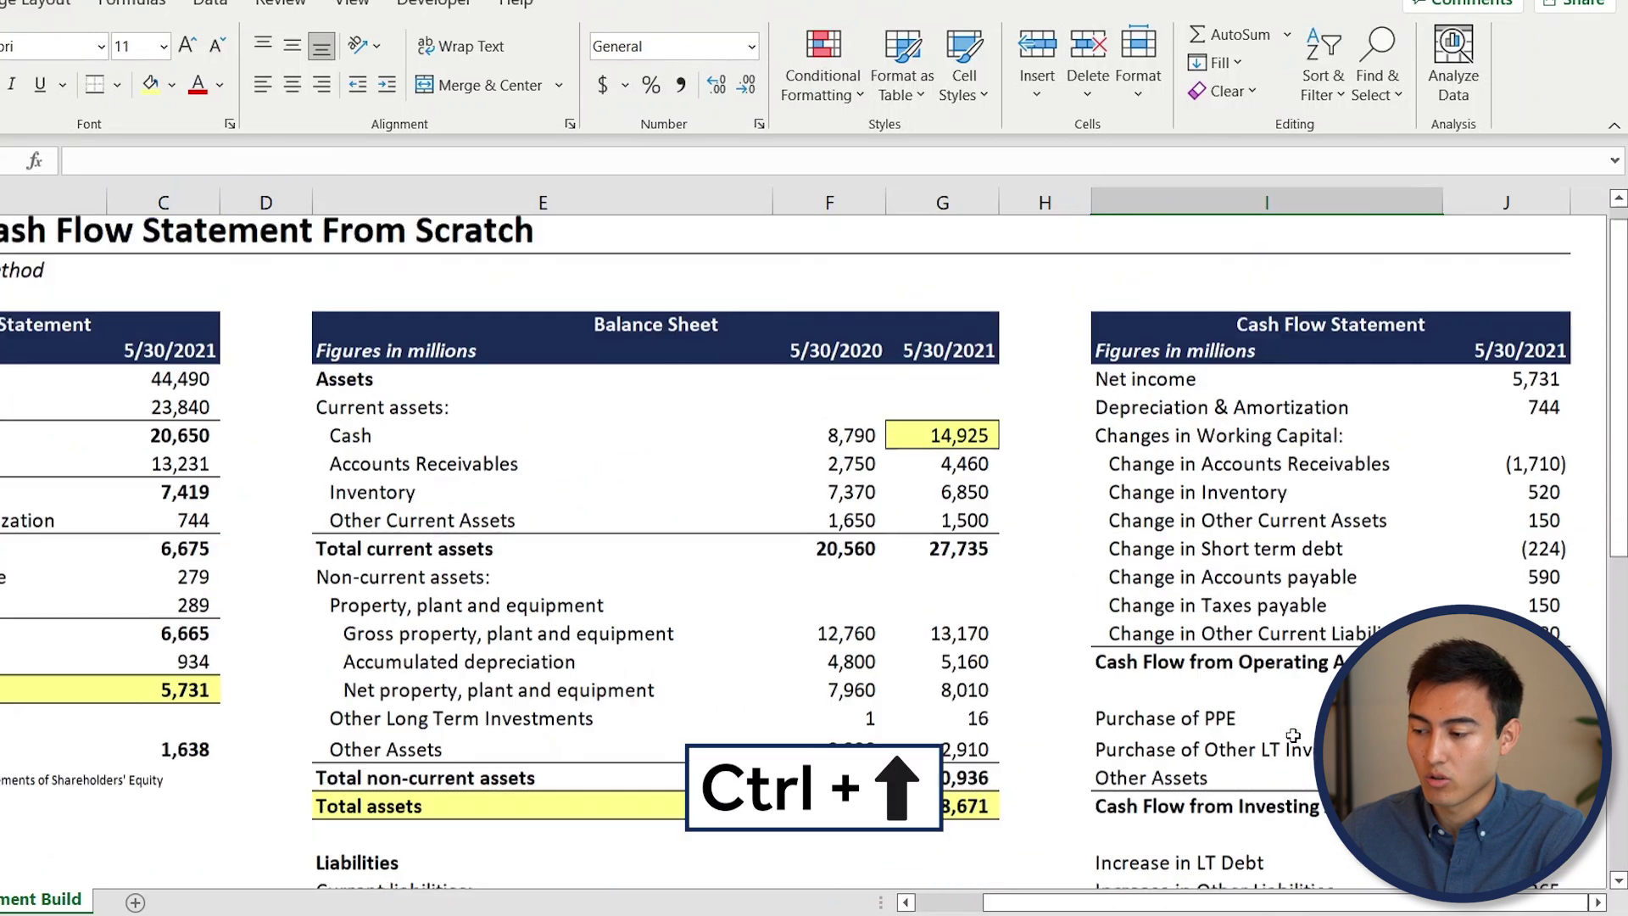
pyautogui.hscroll(3, 1293, 736)
pyautogui.scroll(-1, 1293, 736)
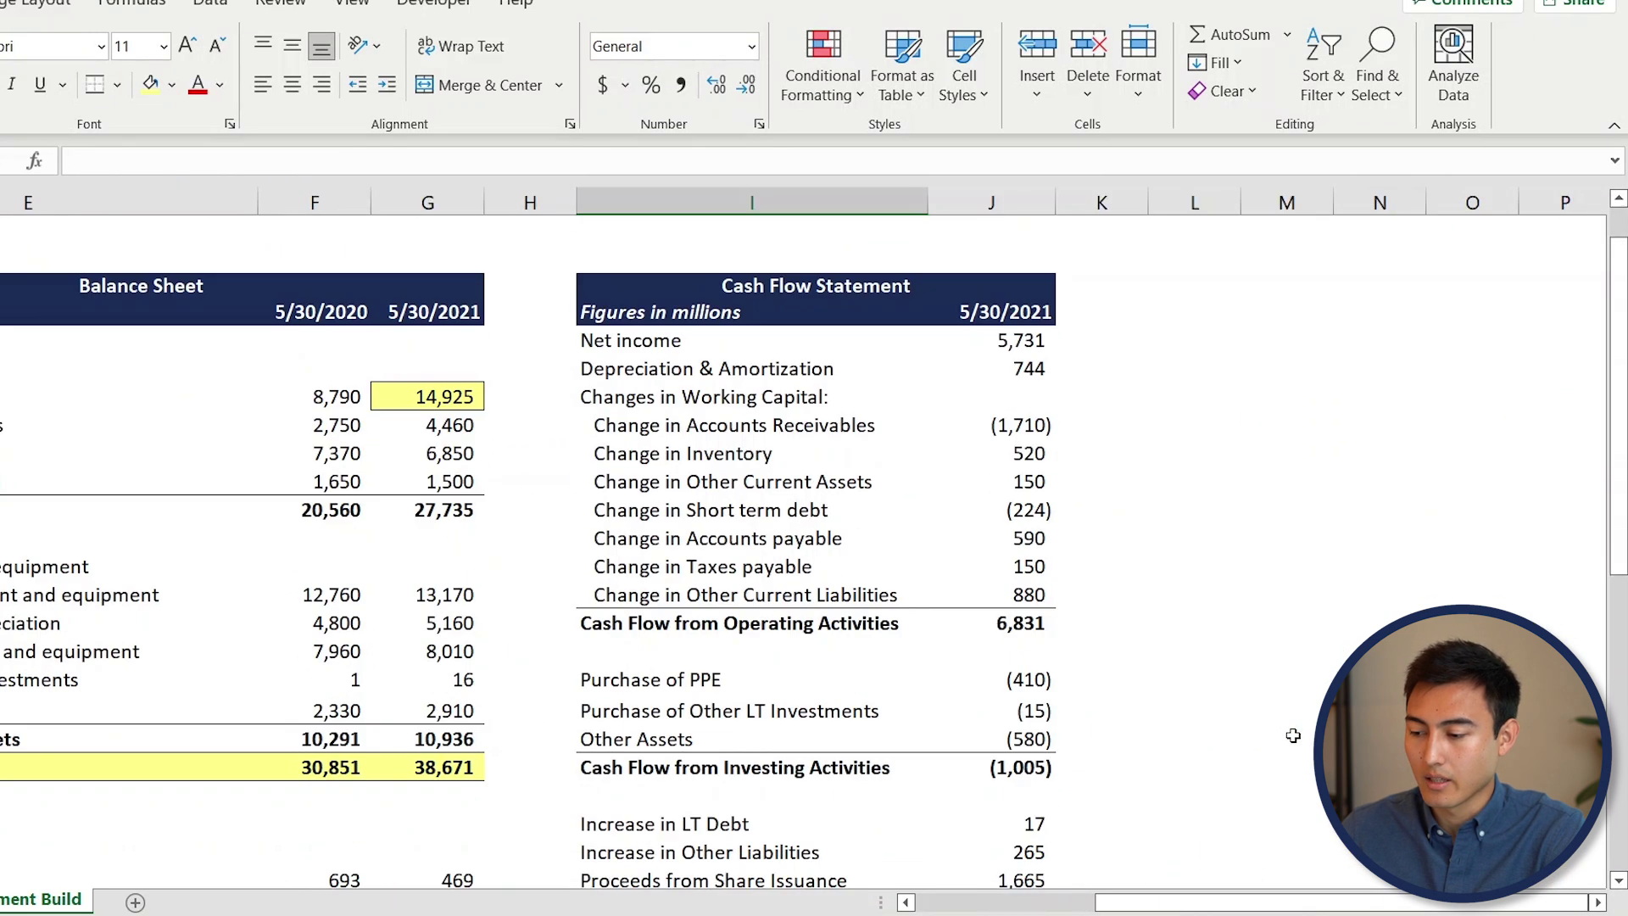